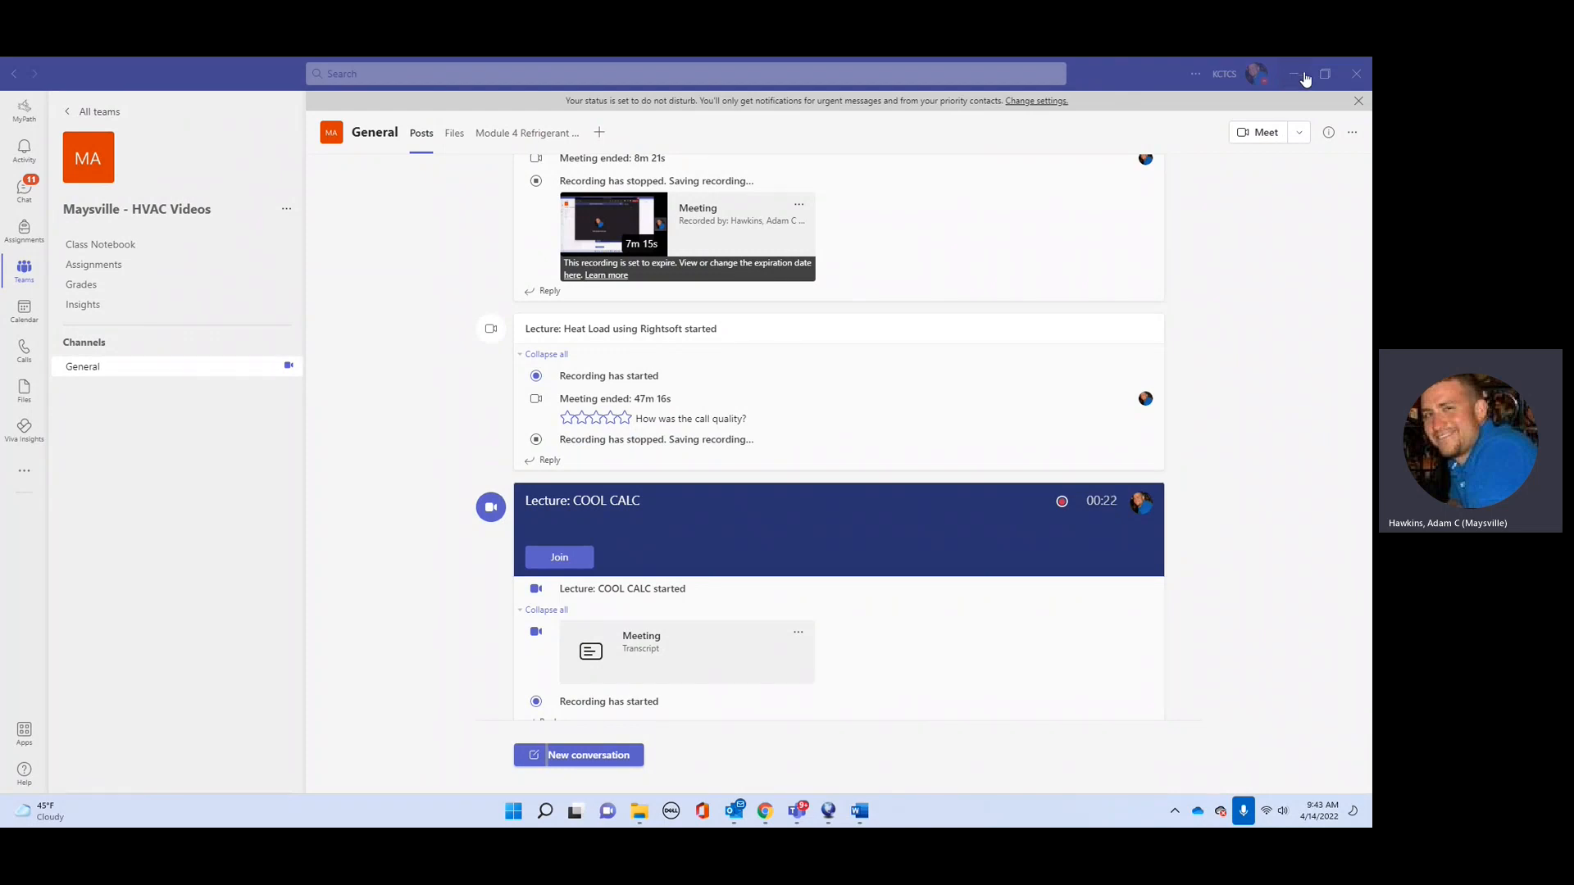
# Step: Minimize Teams to bring the CoolCalc MJ8 Projects page into view
pyautogui.click(1297, 76)
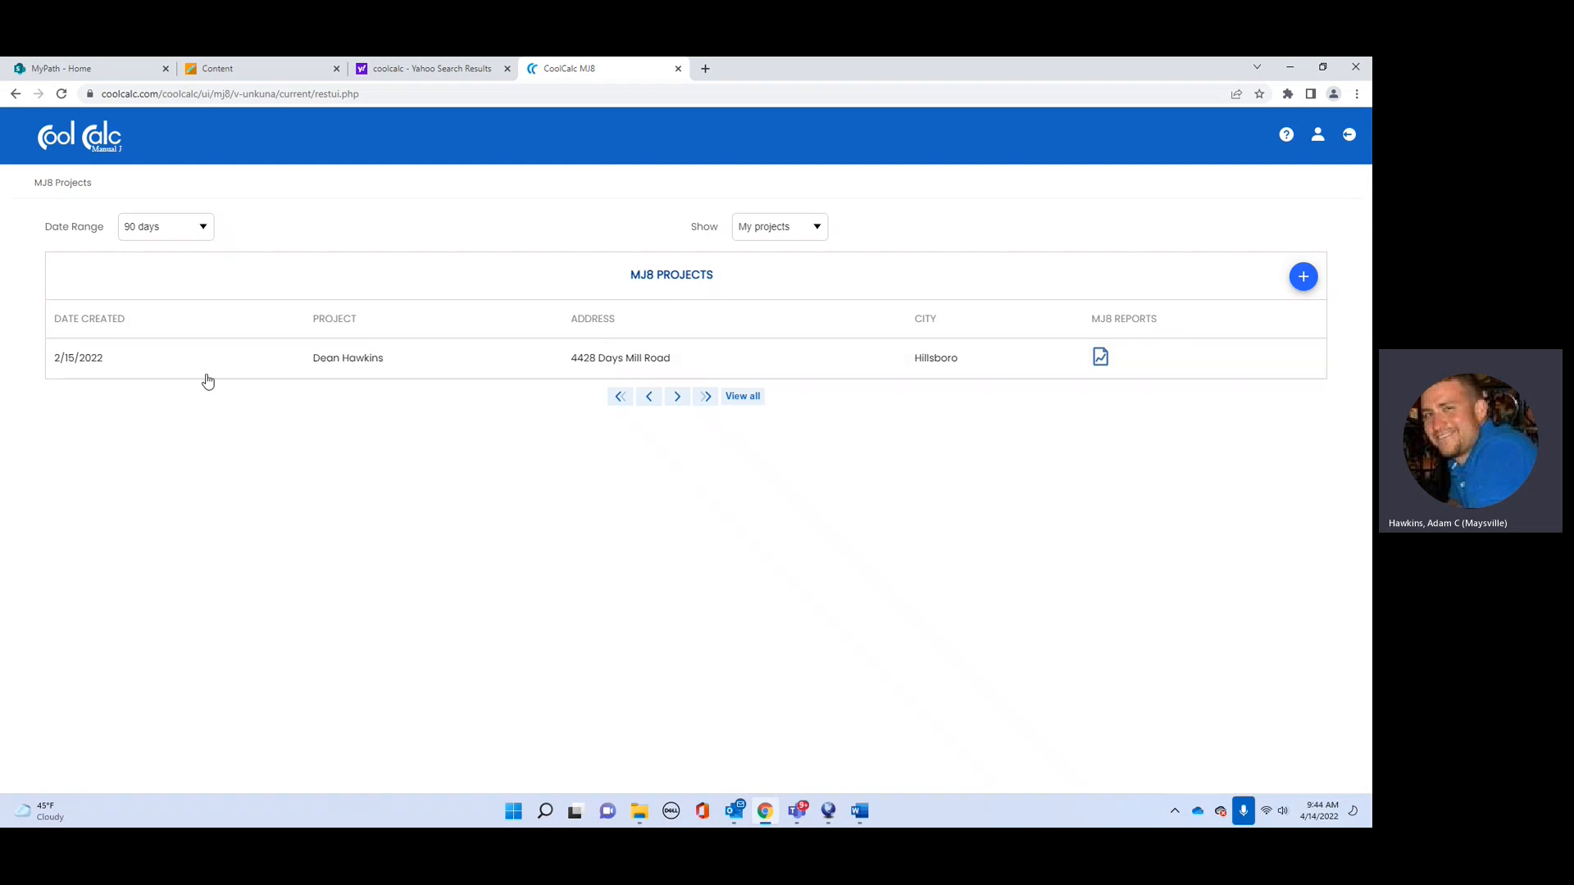
# Step: Create a new project named for the homeowner's house, and pick its street address so city and state fill in
pyautogui.click(1303, 279)
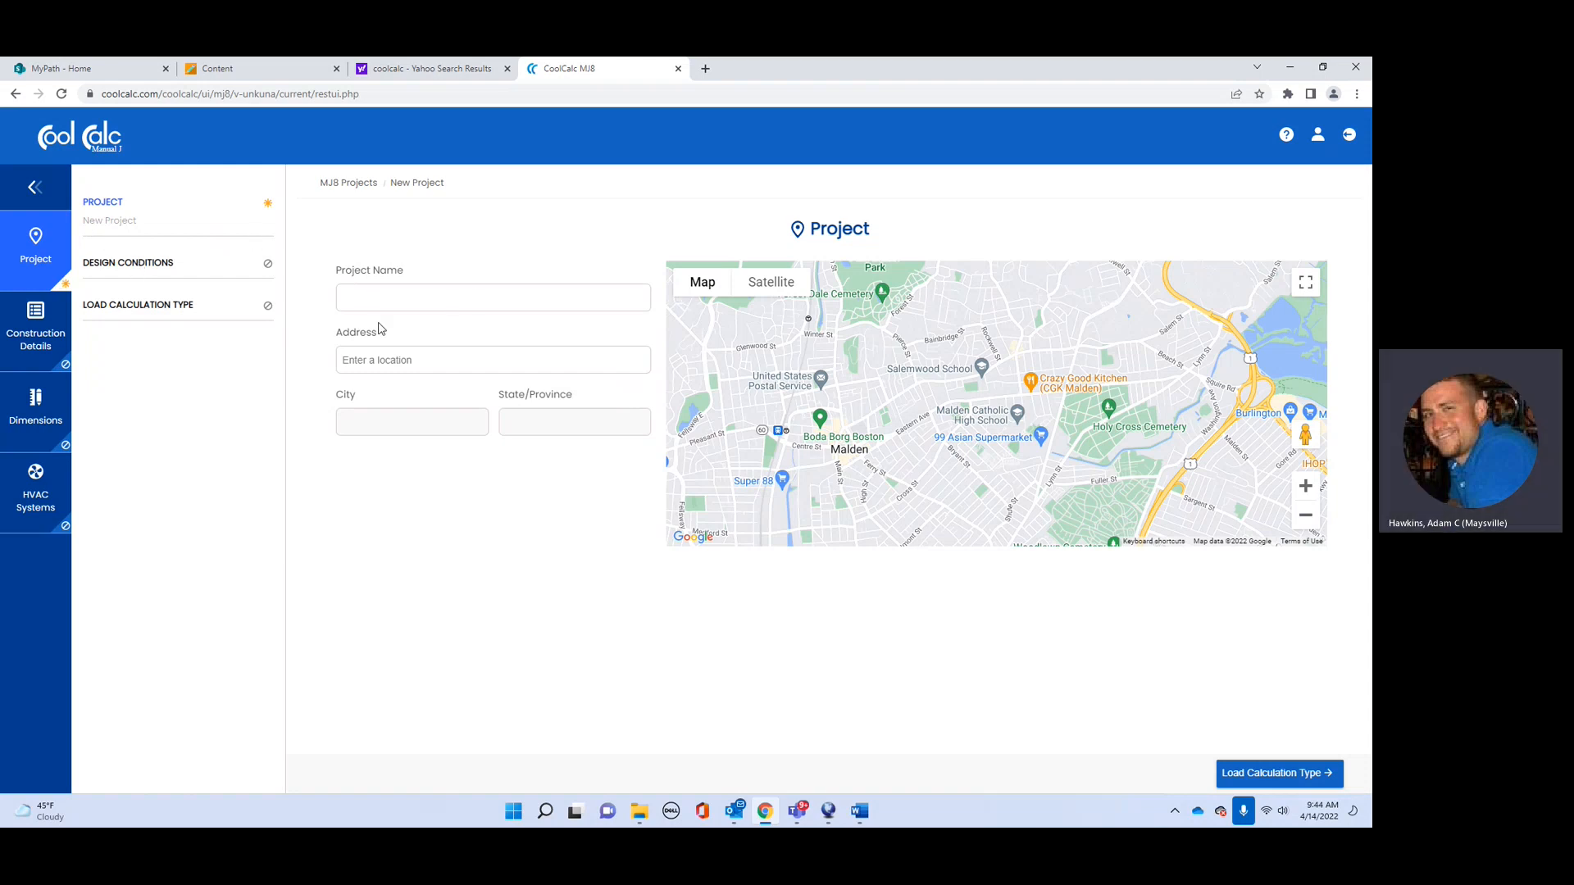
pyautogui.click(413, 301)
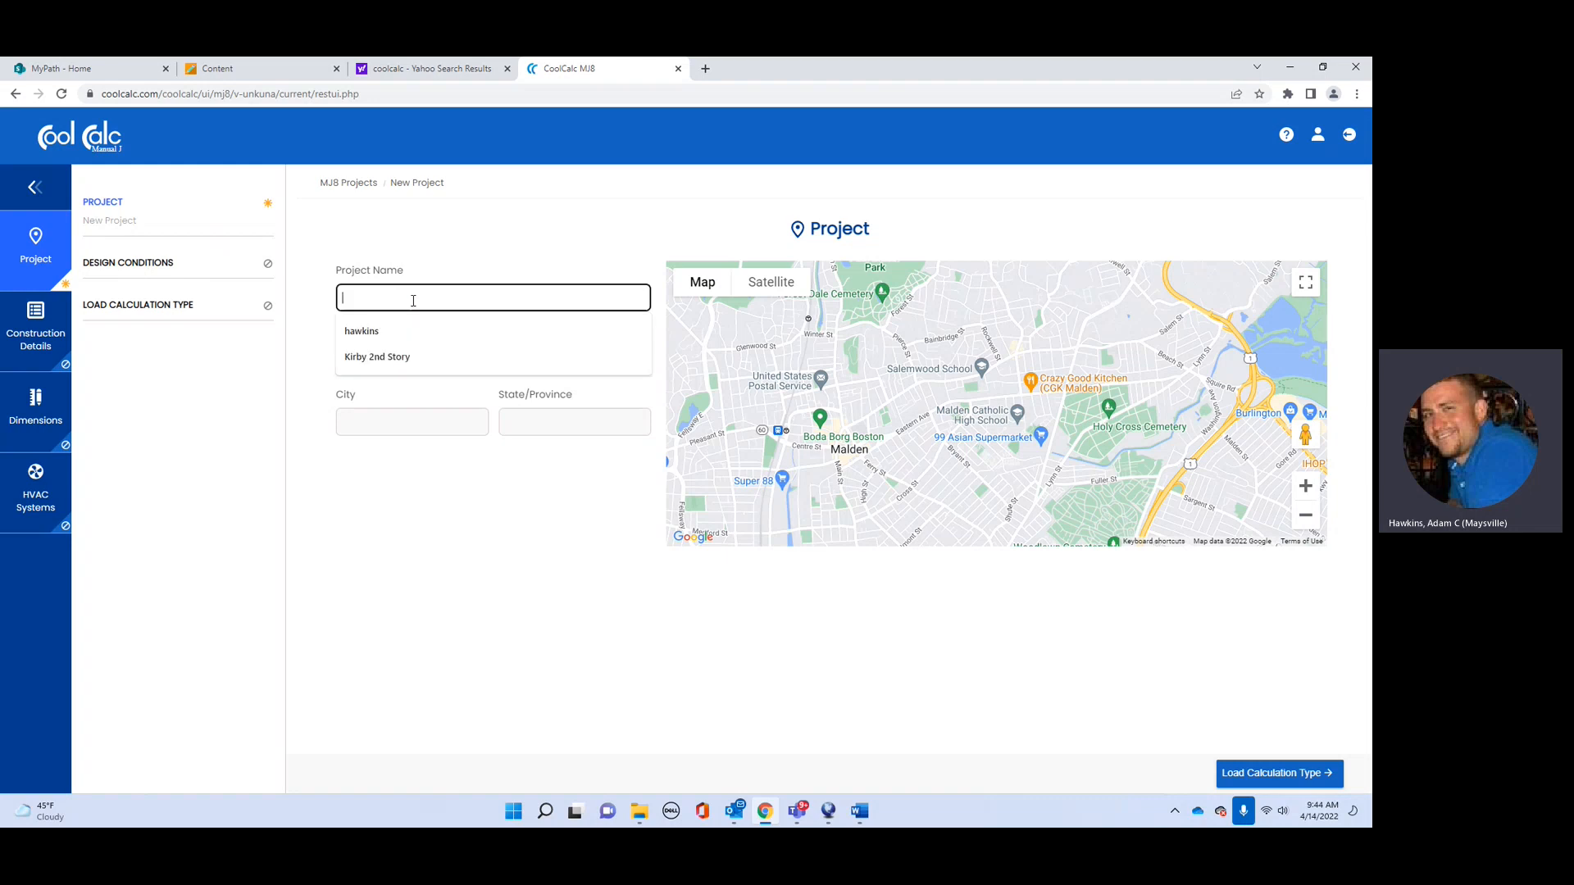
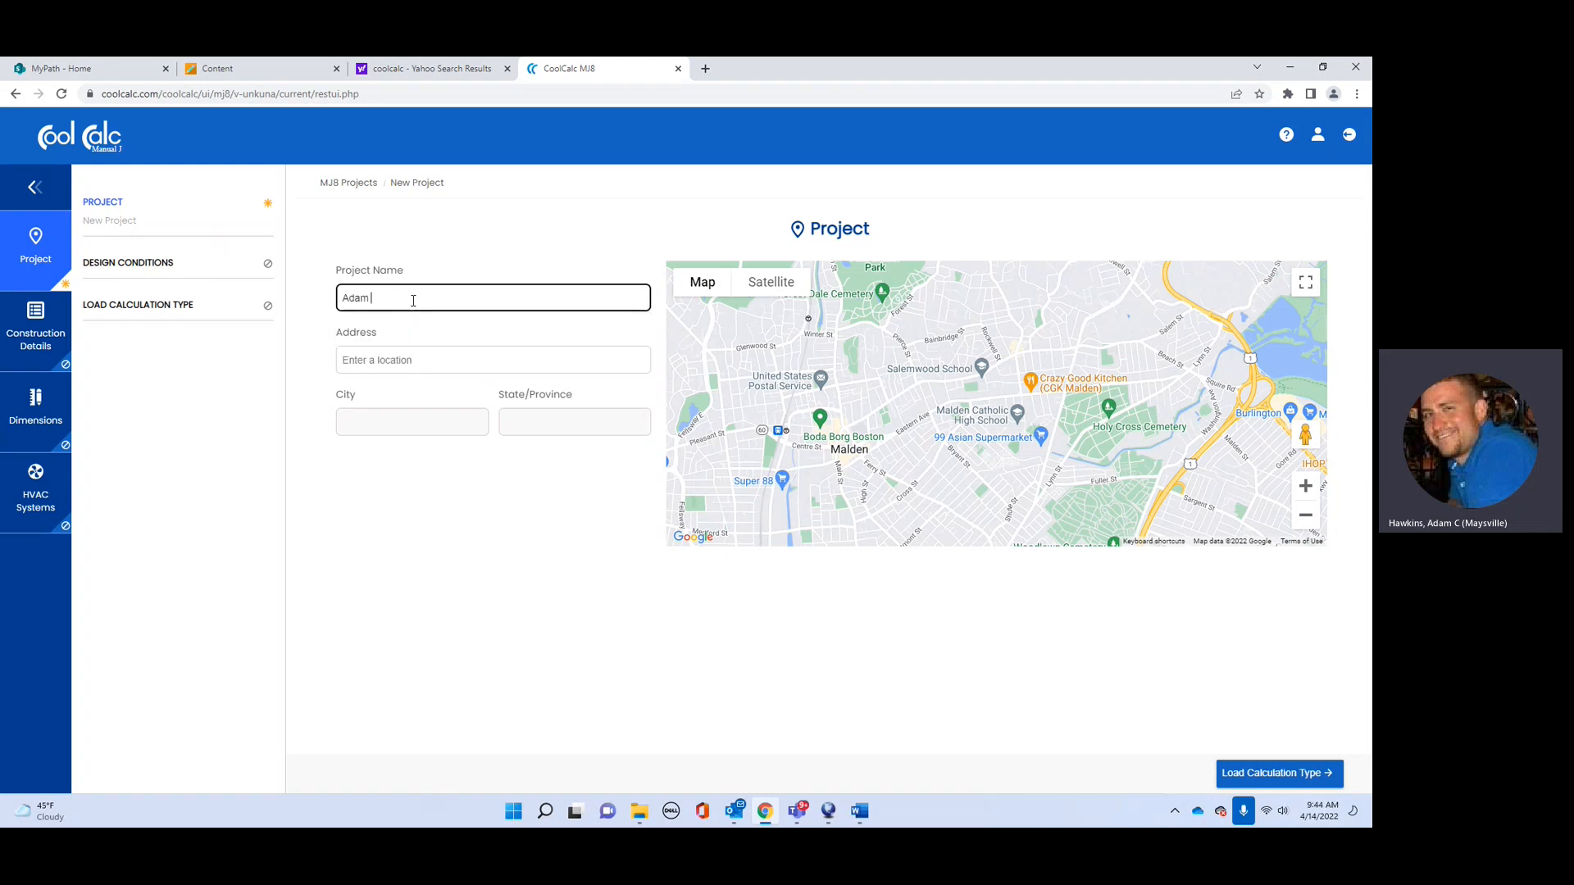
pyautogui.click(410, 359)
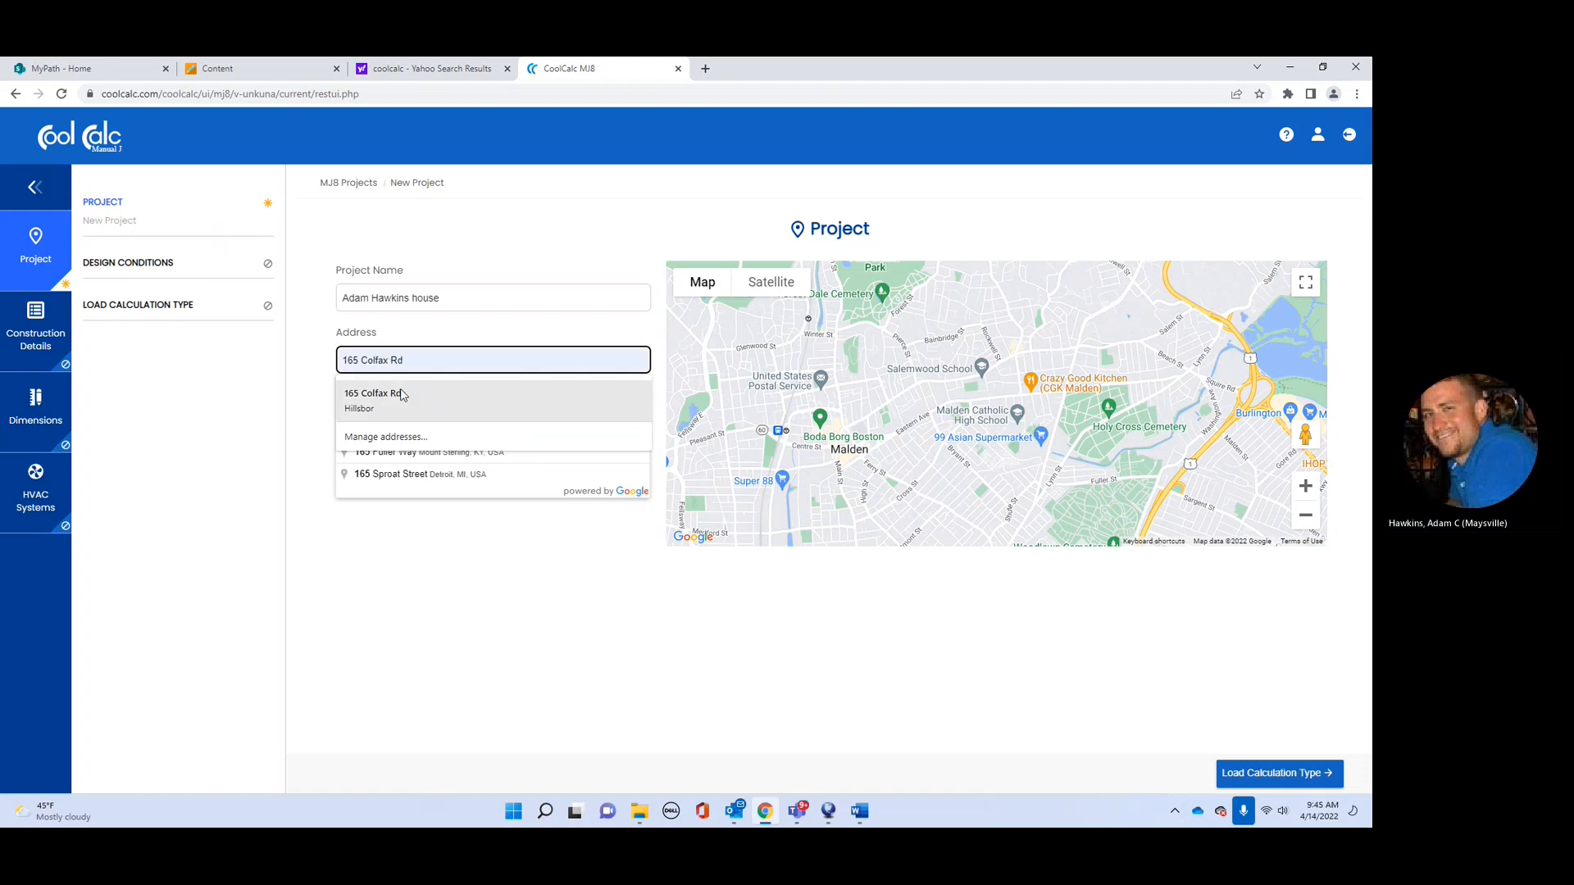
pyautogui.click(402, 395)
pyautogui.click(457, 391)
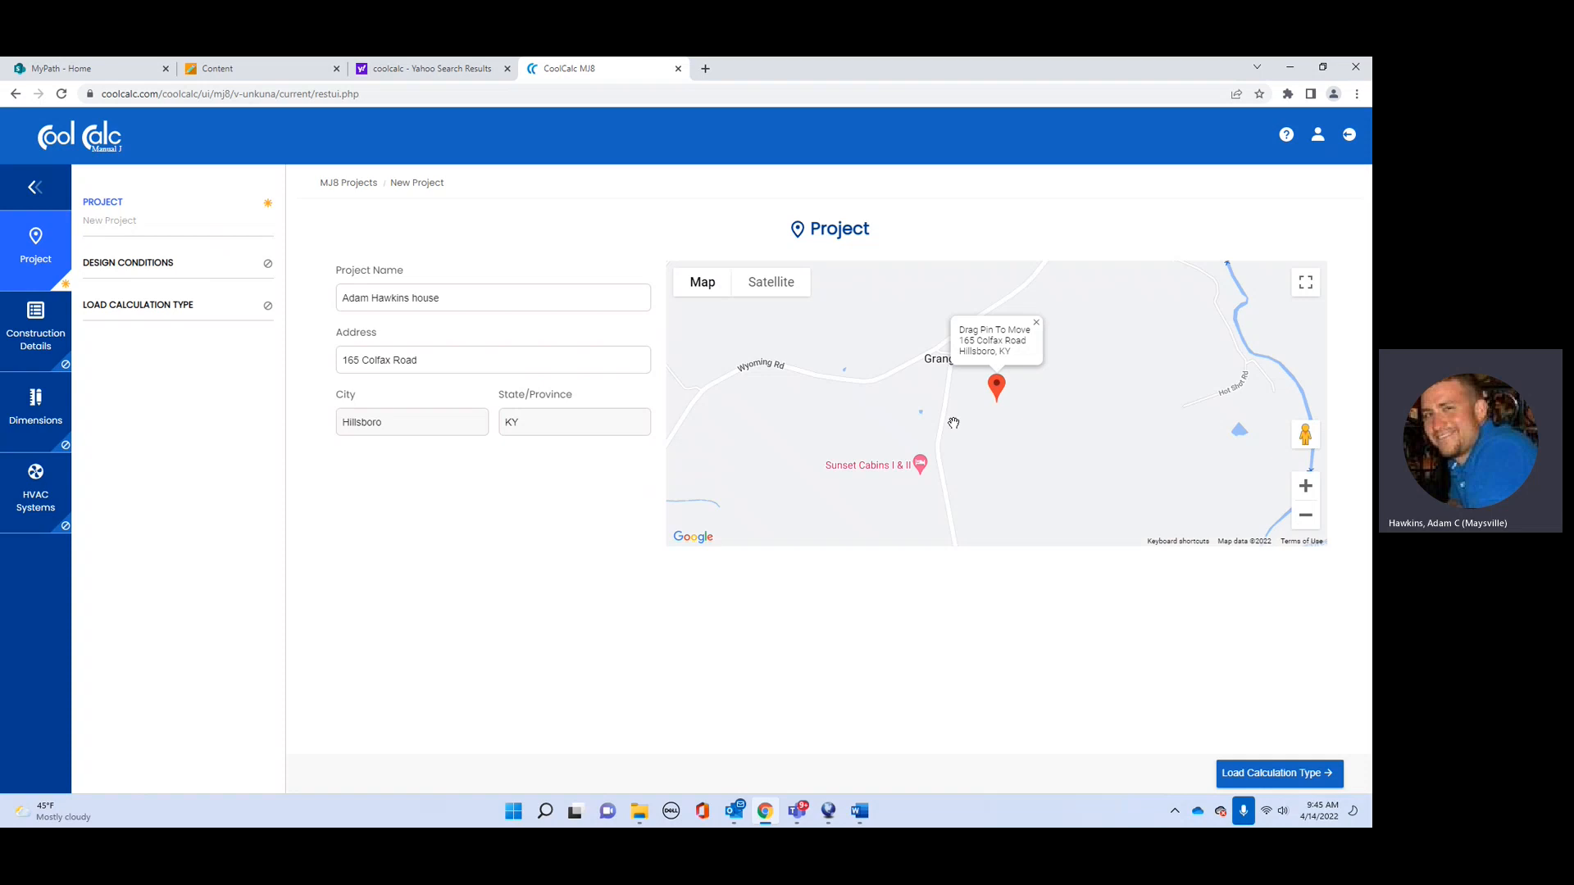
# Step: Switch the map to Satellite, zoom in on the house and show it full screen
pyautogui.click(1312, 496)
pyautogui.click(1312, 496)
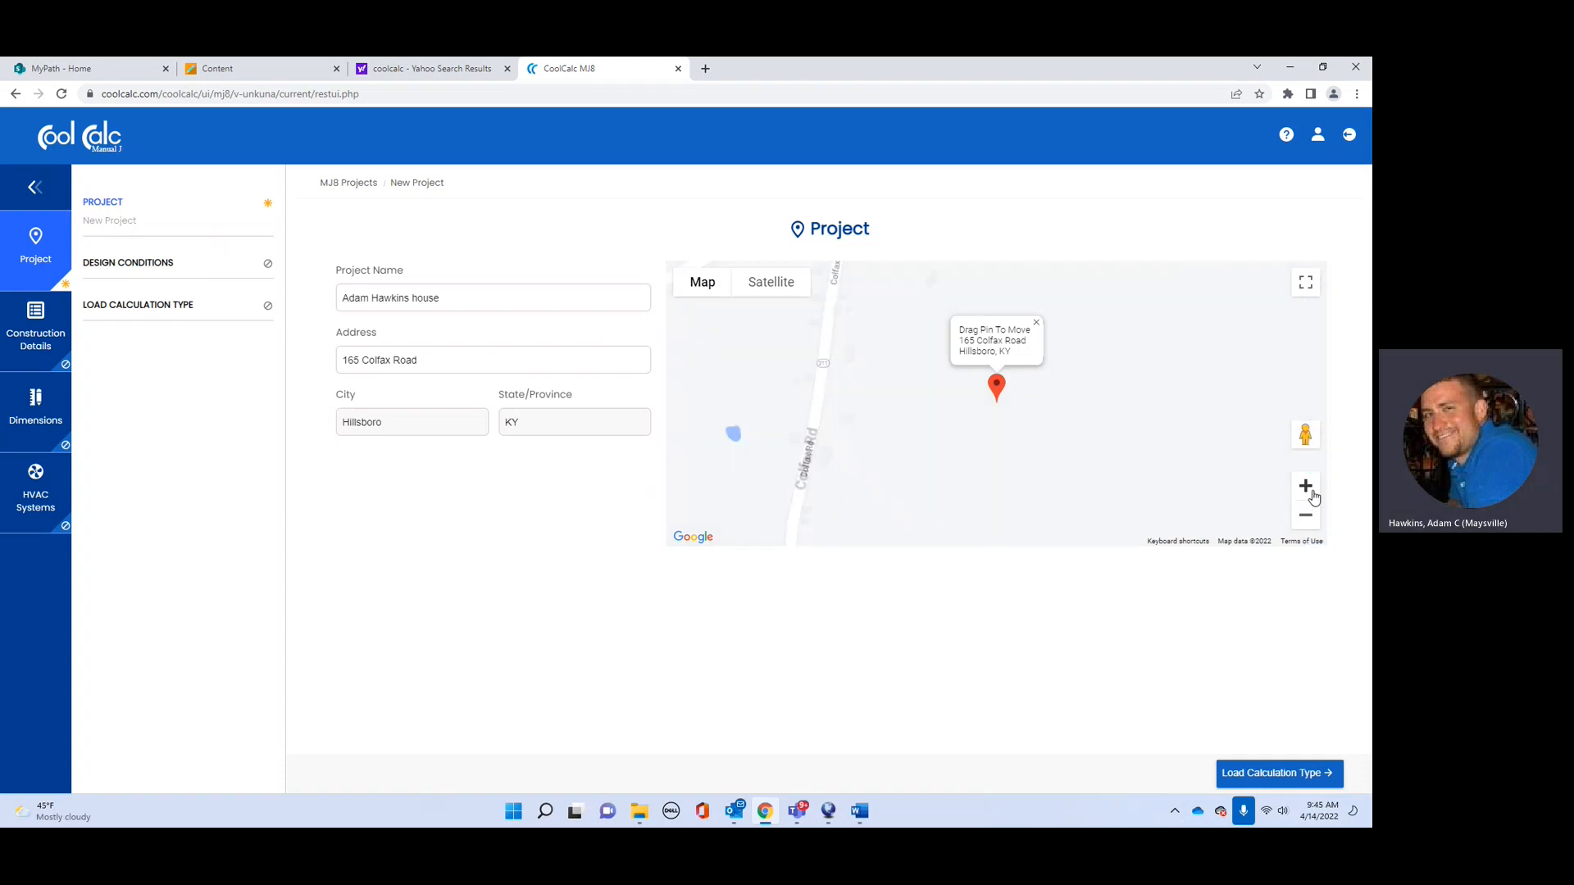
pyautogui.click(772, 286)
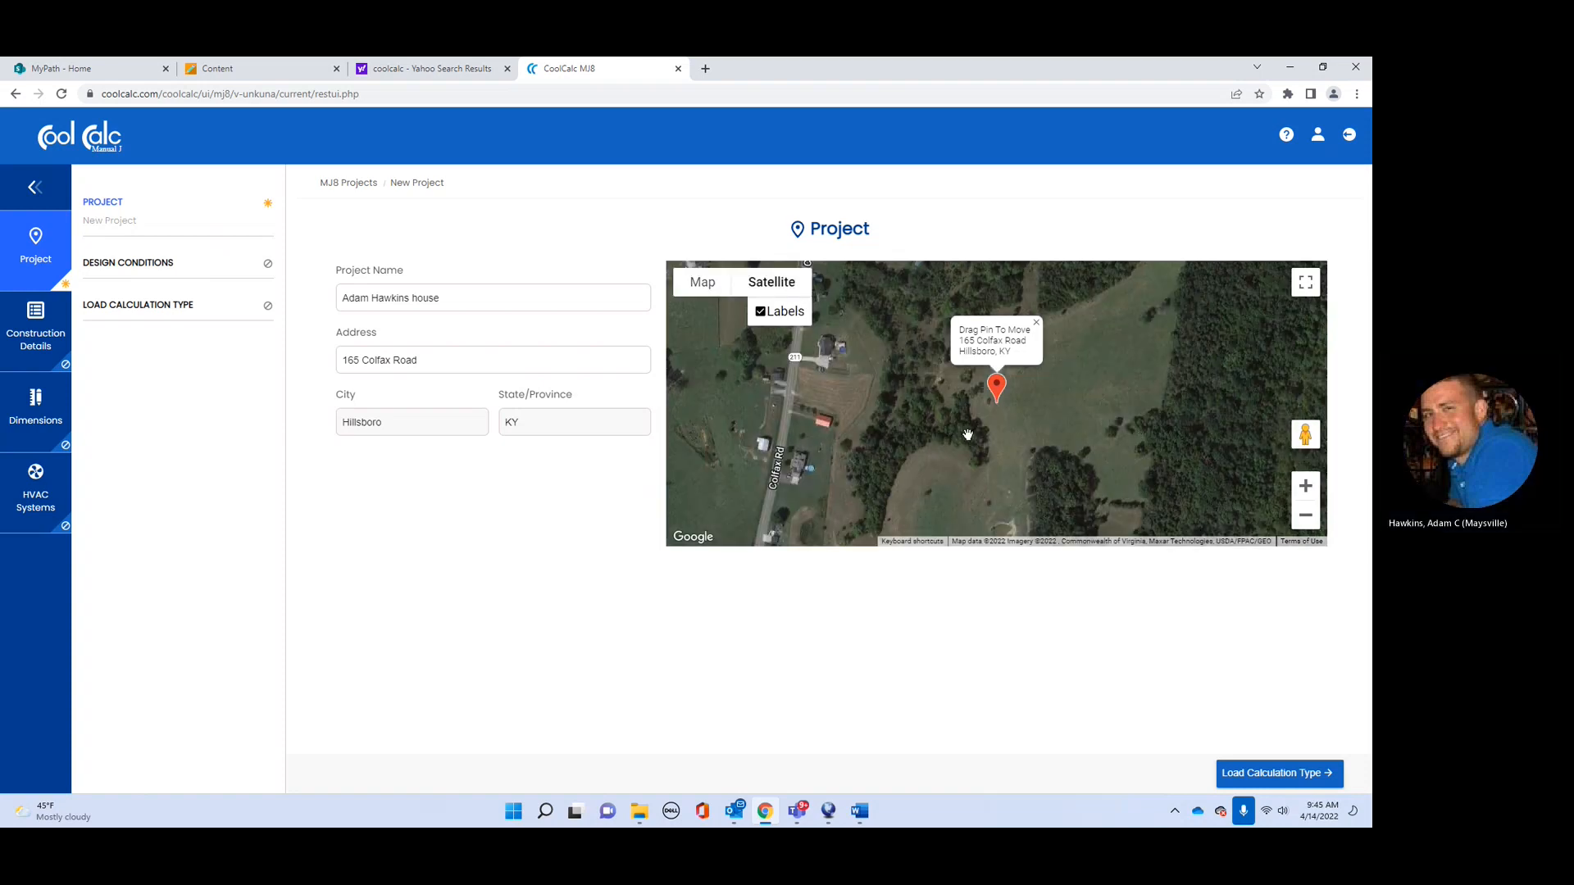
pyautogui.moveTo(869, 385); pyautogui.dragTo(941, 456)
pyautogui.scroll(2, 902, 437)
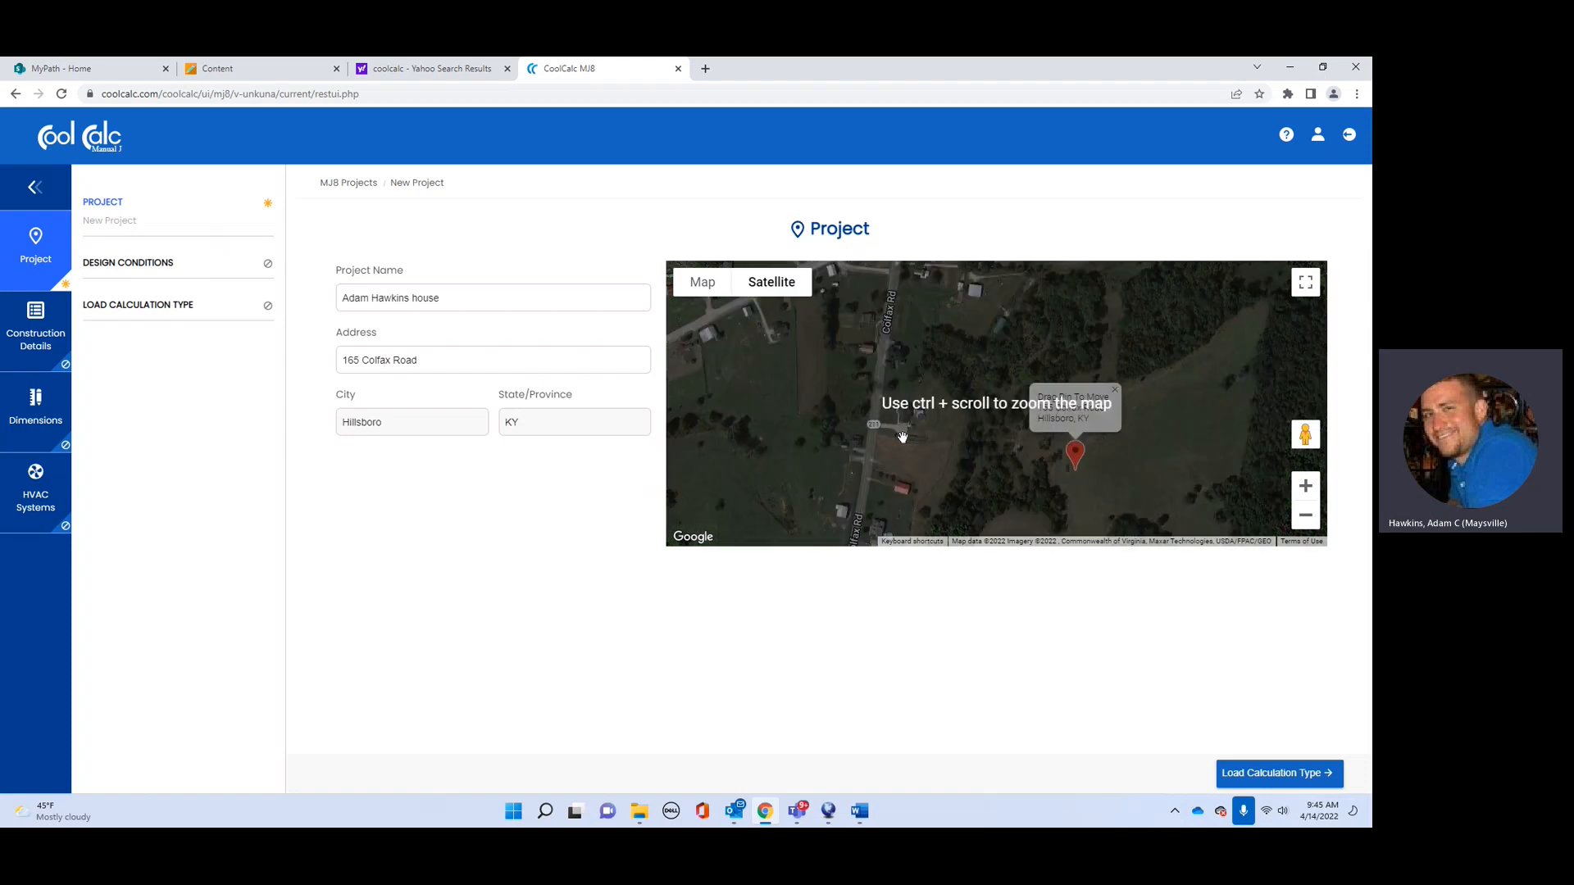
pyautogui.click(1306, 489)
pyautogui.click(1306, 490)
pyautogui.moveTo(741, 419); pyautogui.dragTo(1092, 354)
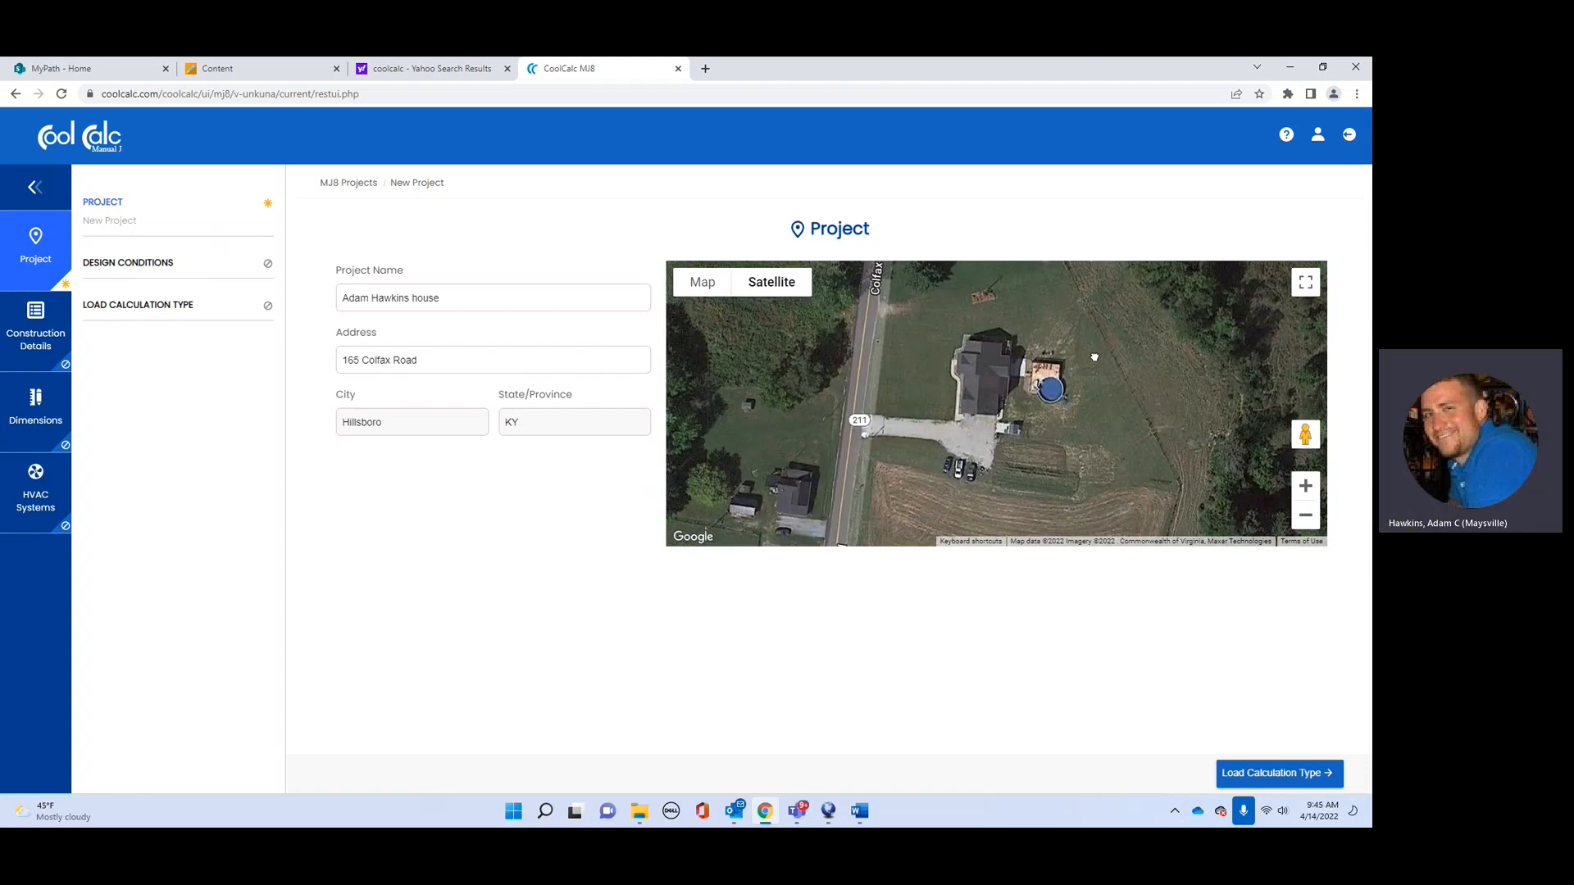
pyautogui.click(1306, 490)
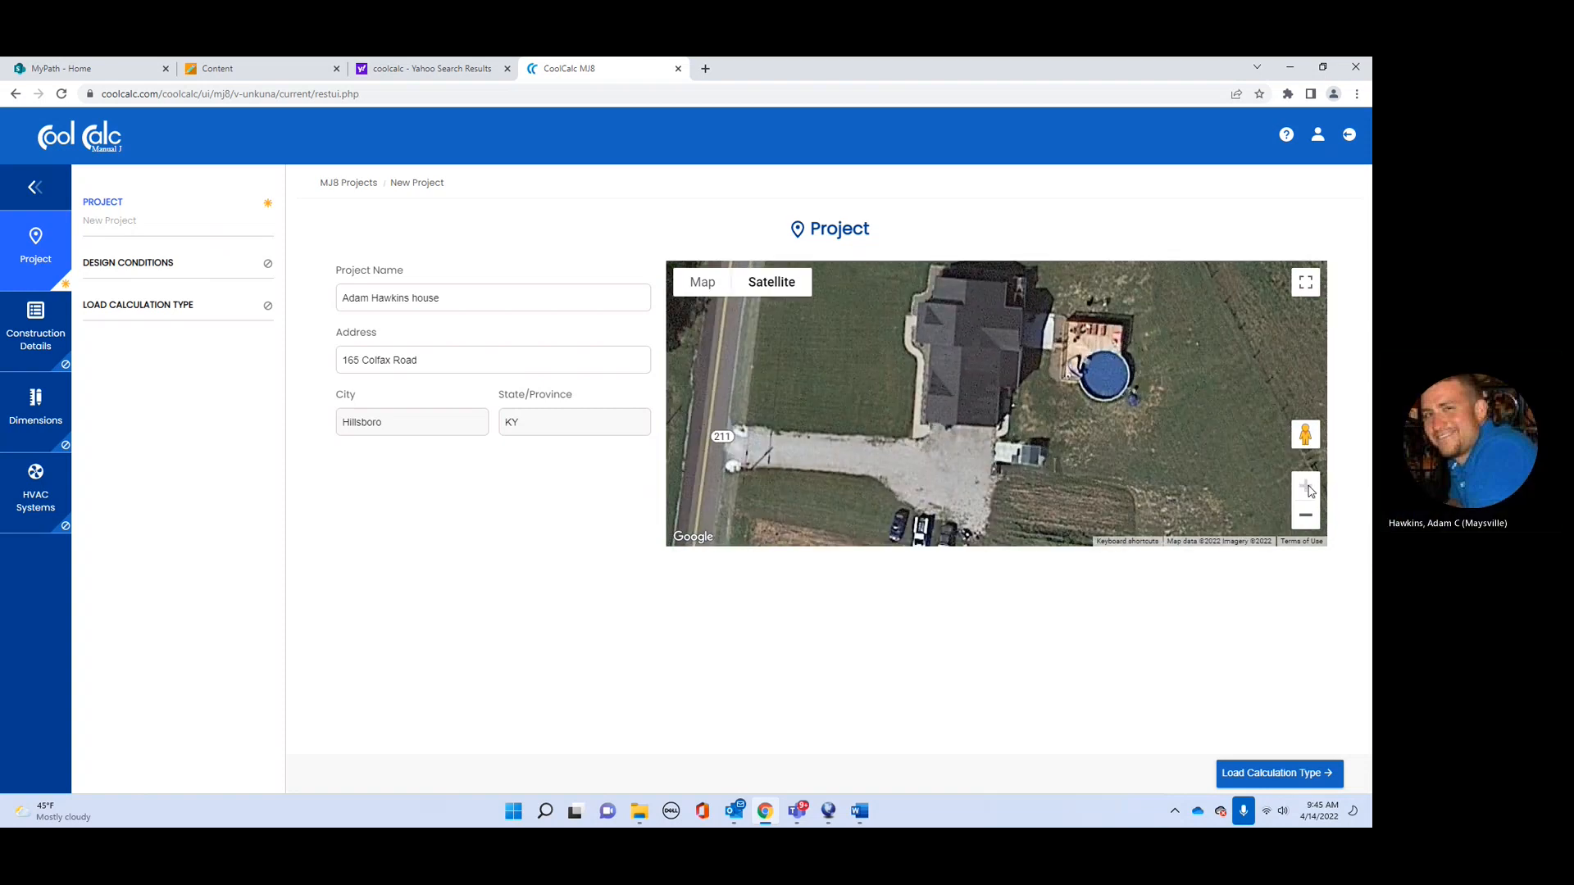
pyautogui.moveTo(976, 394); pyautogui.dragTo(957, 419)
pyautogui.click(1307, 287)
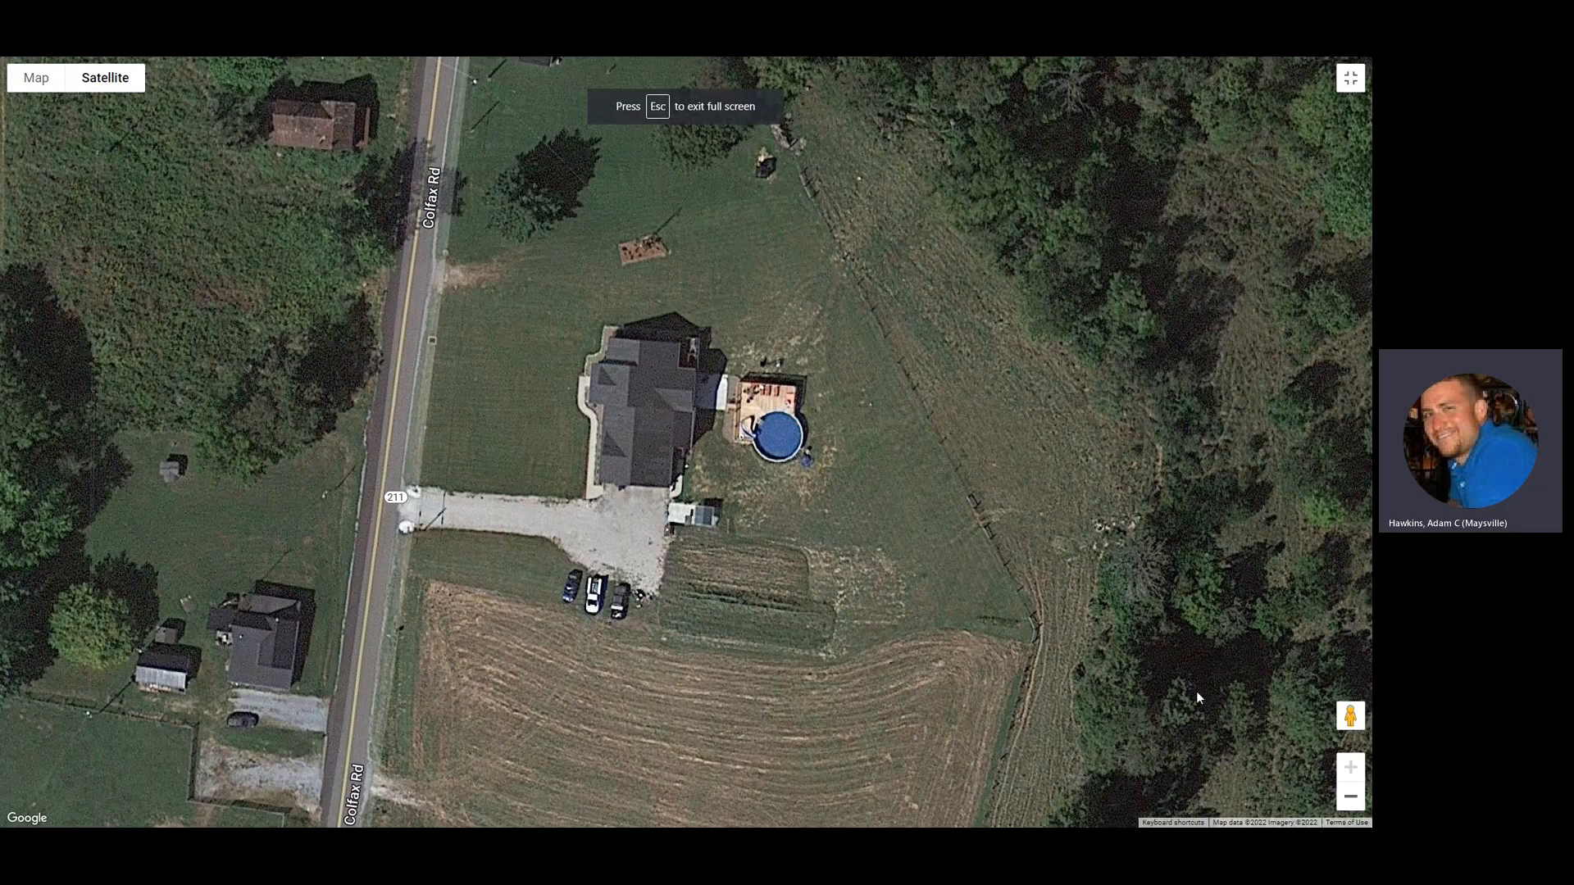
# Step: Exit the full-screen map to return to the project form
pyautogui.click(1350, 80)
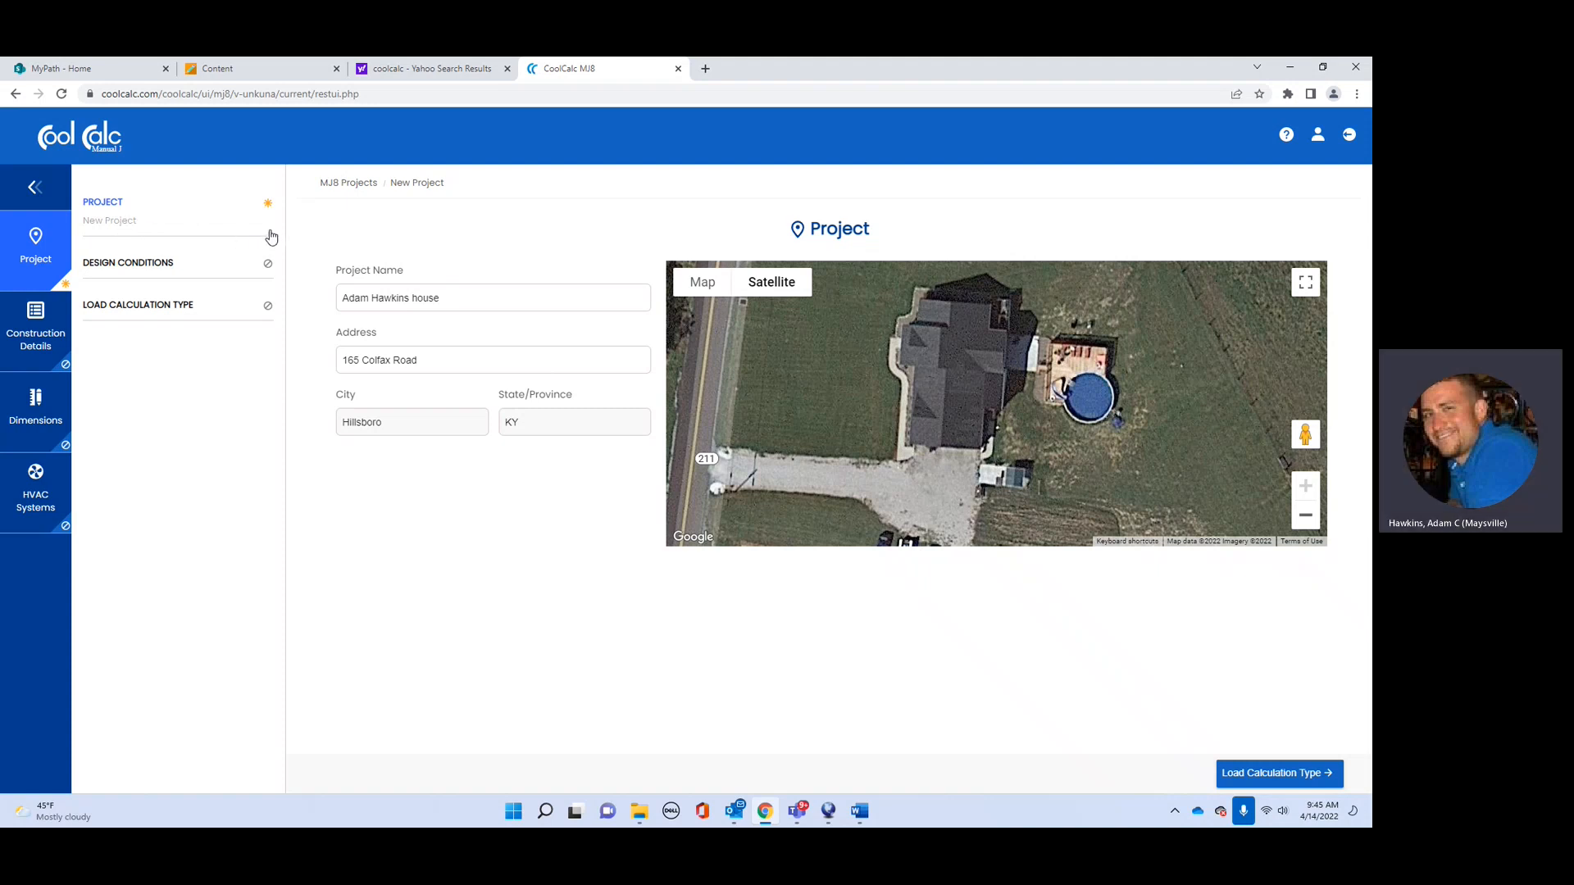
# Step: Clear the 'save first' warnings and save the project, advancing to Load Calculation Type
pyautogui.click(121, 229)
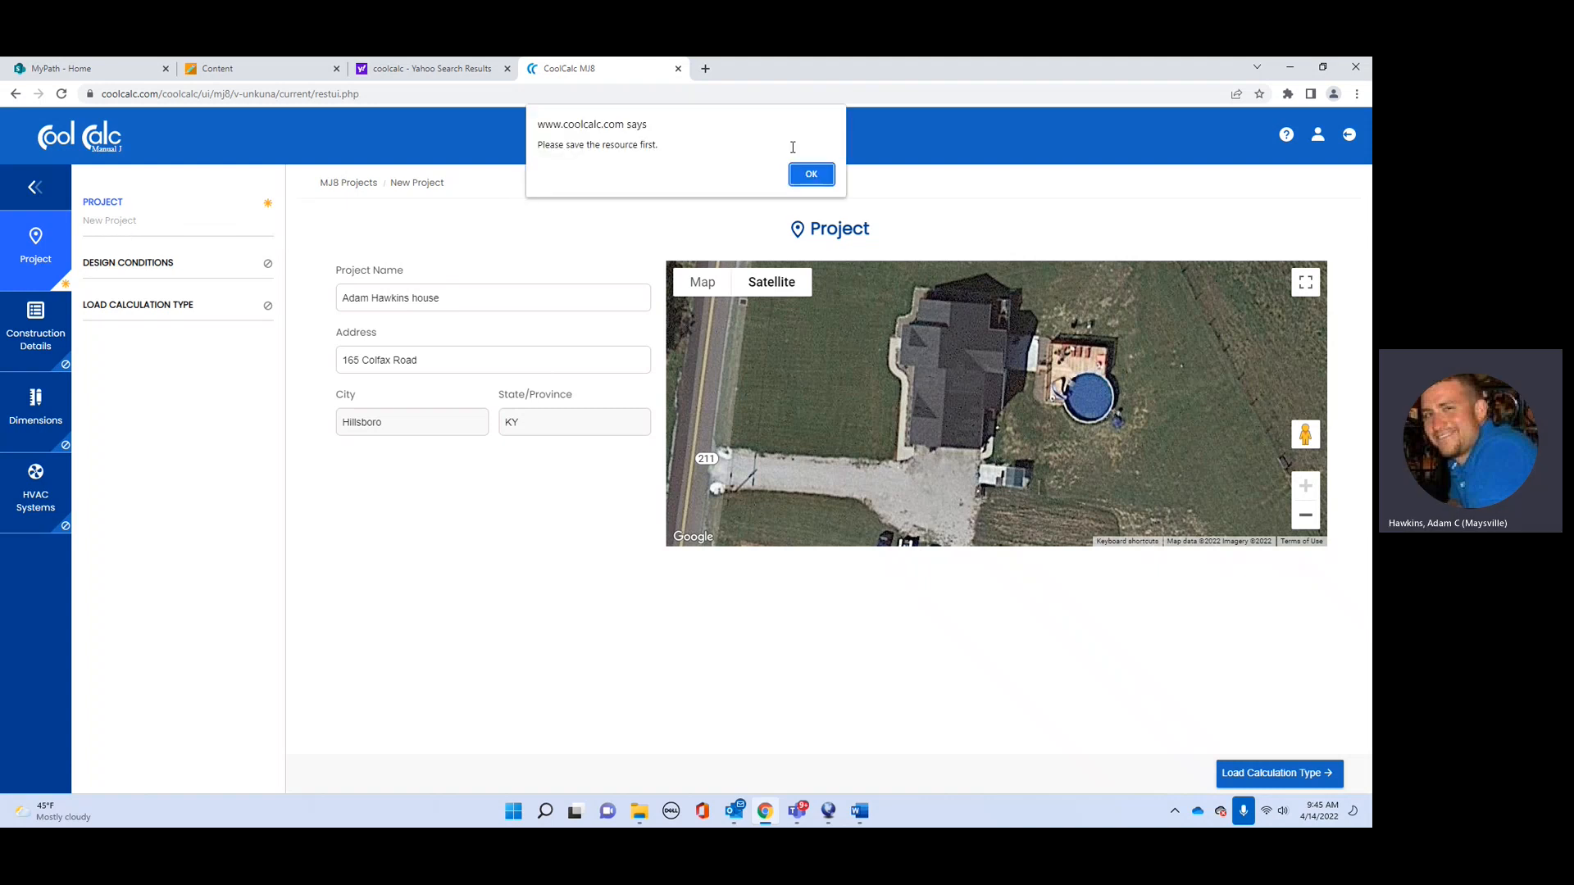
pyautogui.click(814, 175)
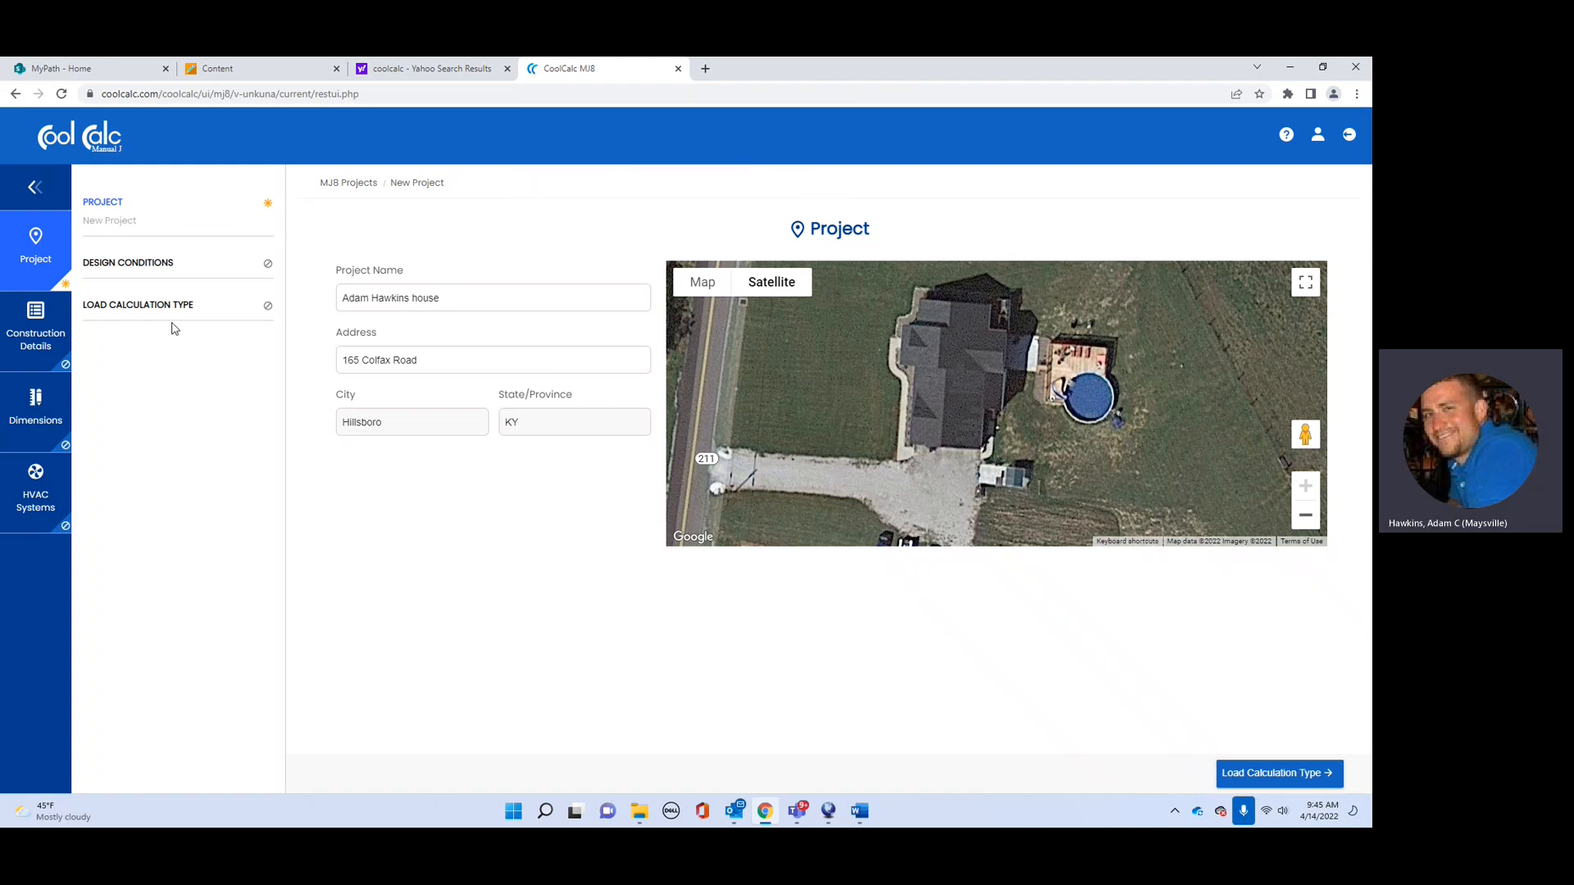
pyautogui.click(157, 269)
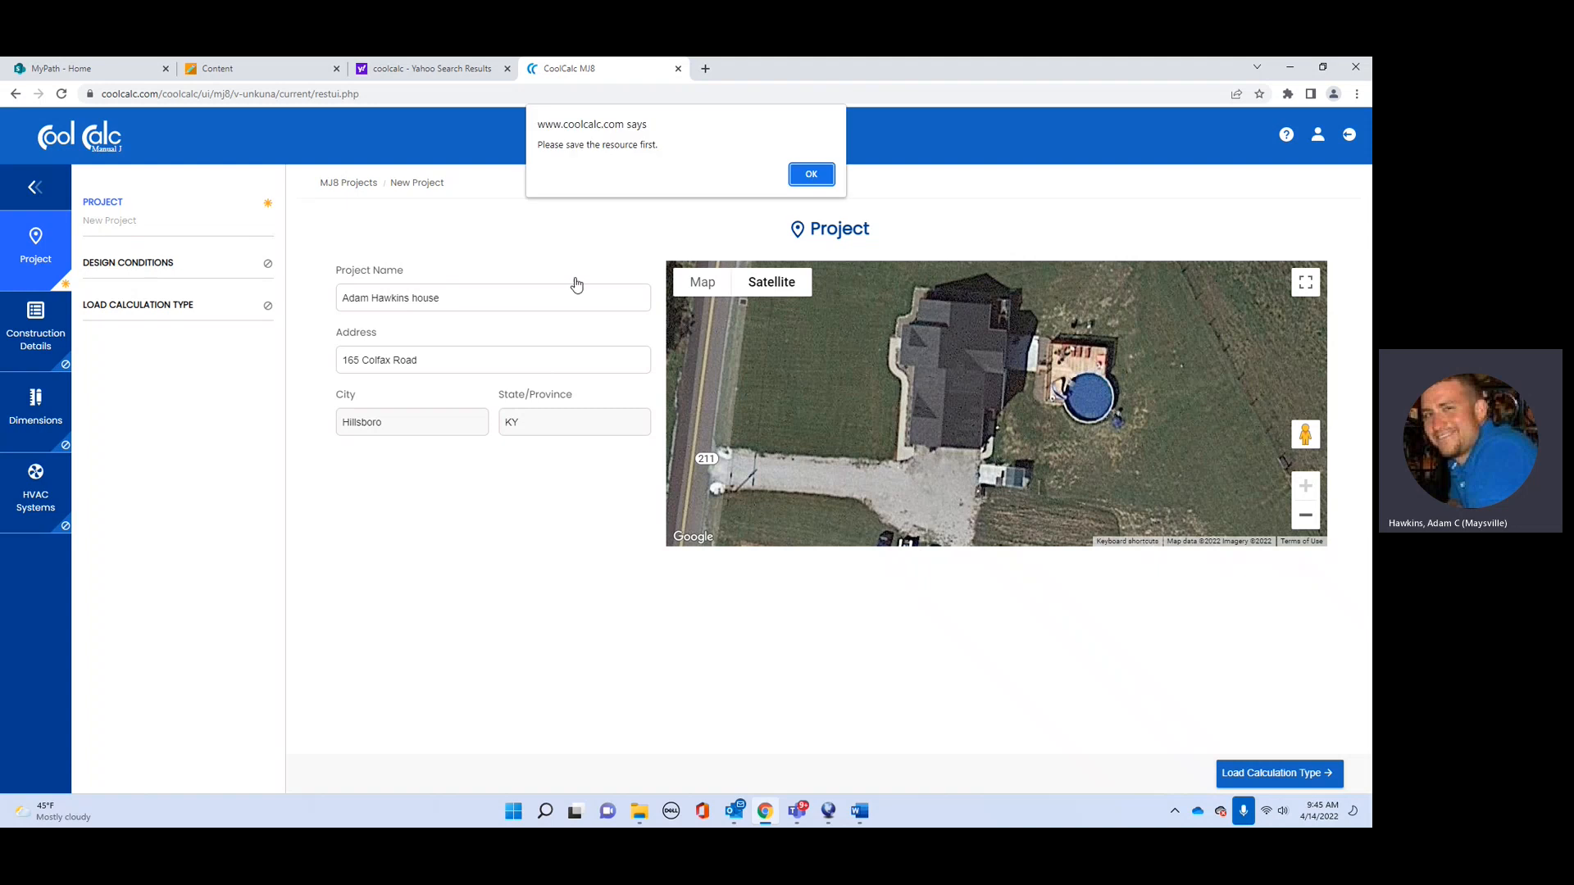
pyautogui.click(814, 175)
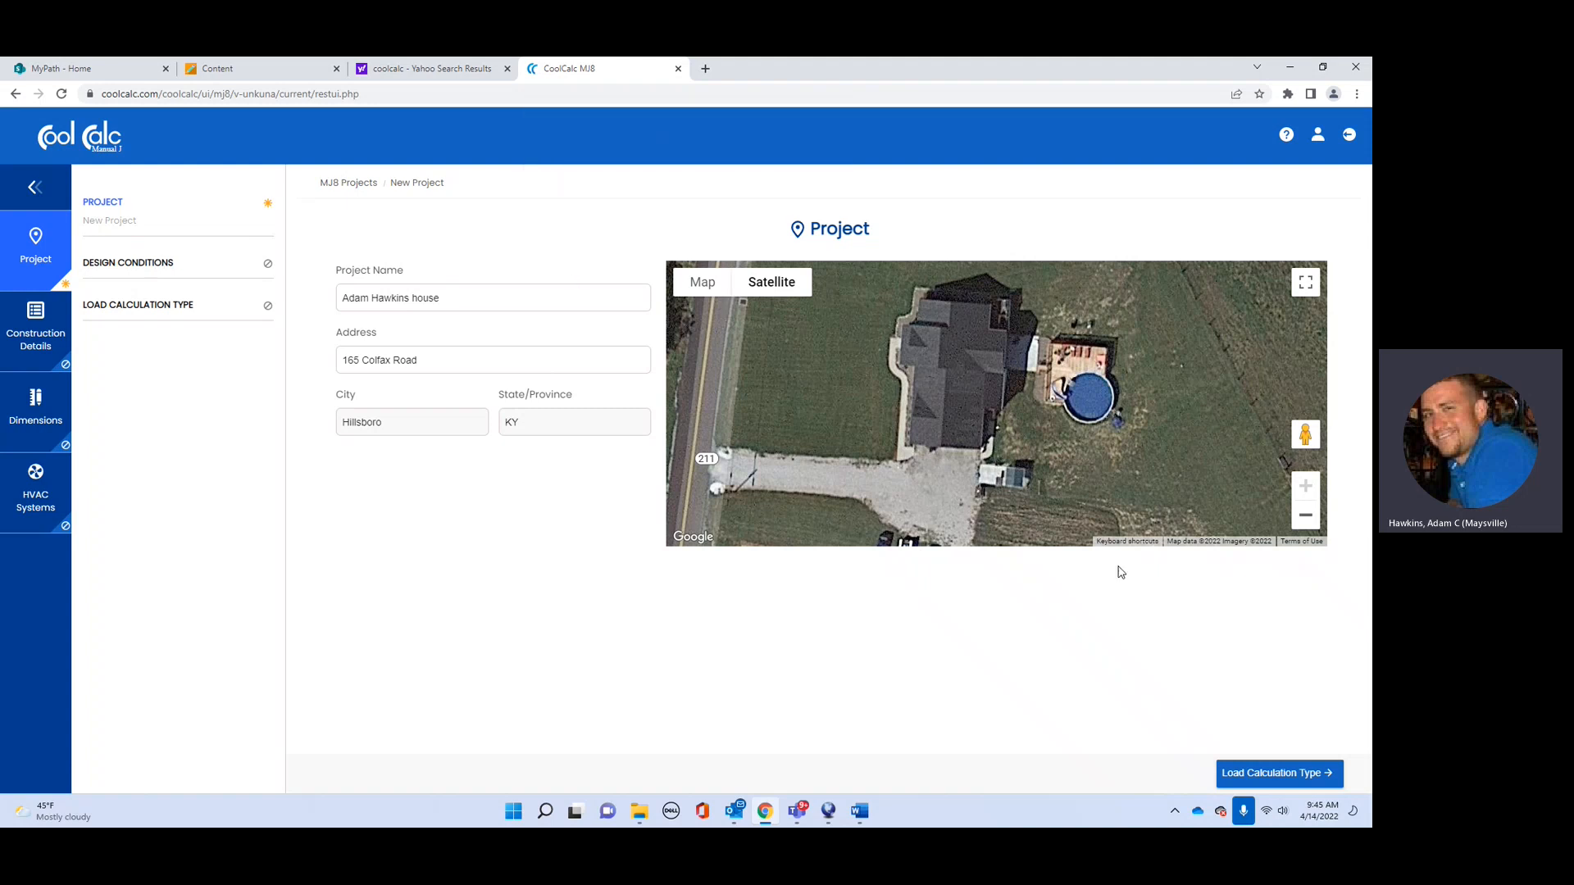
pyautogui.click(270, 267)
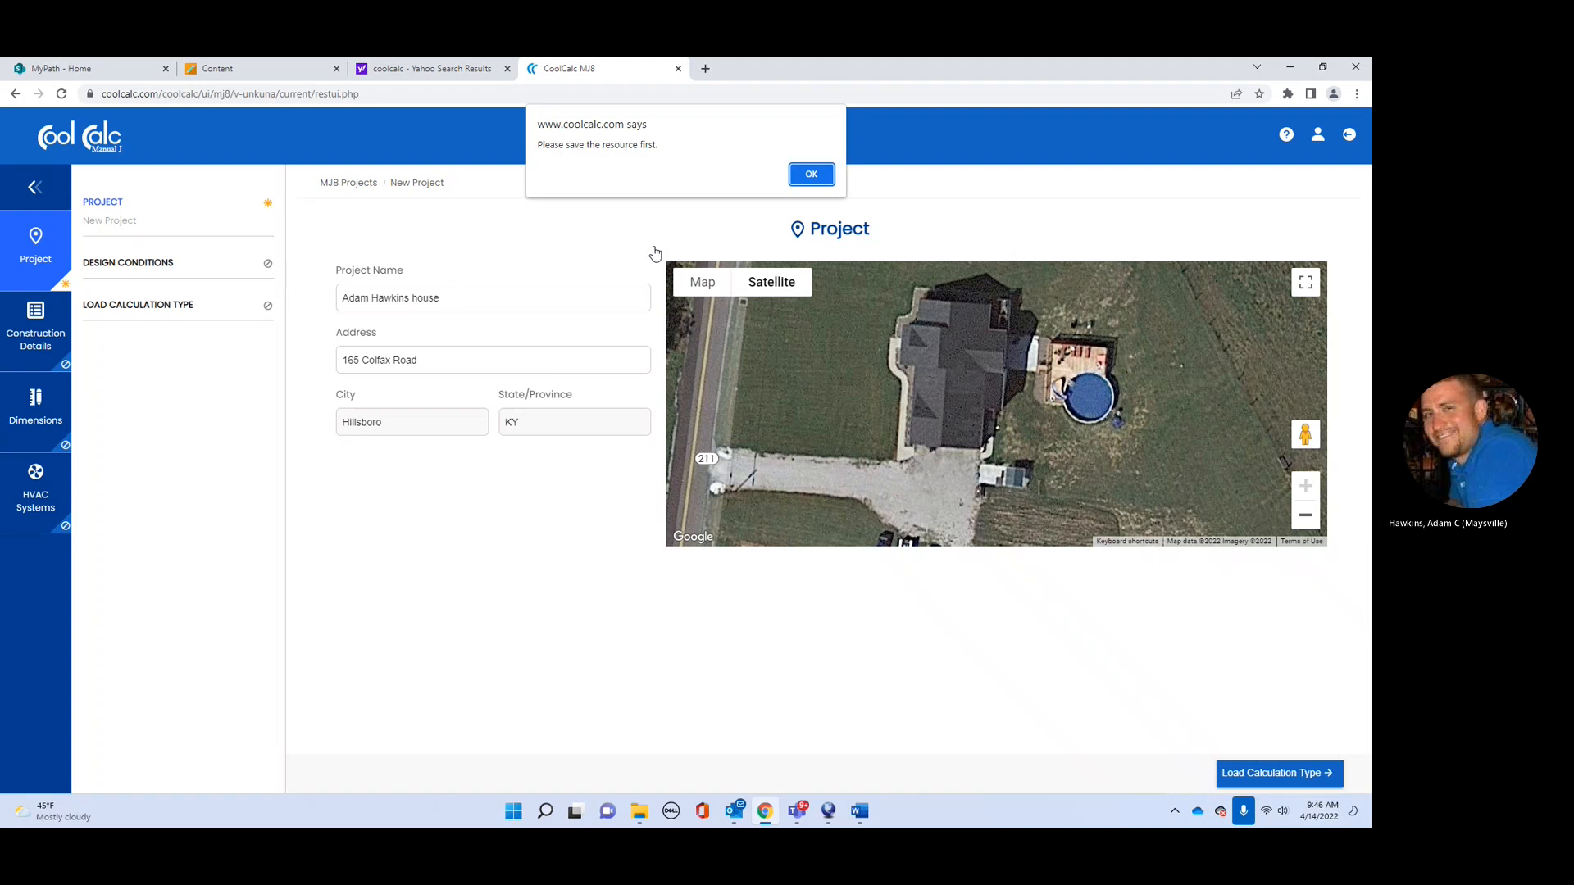
pyautogui.click(796, 172)
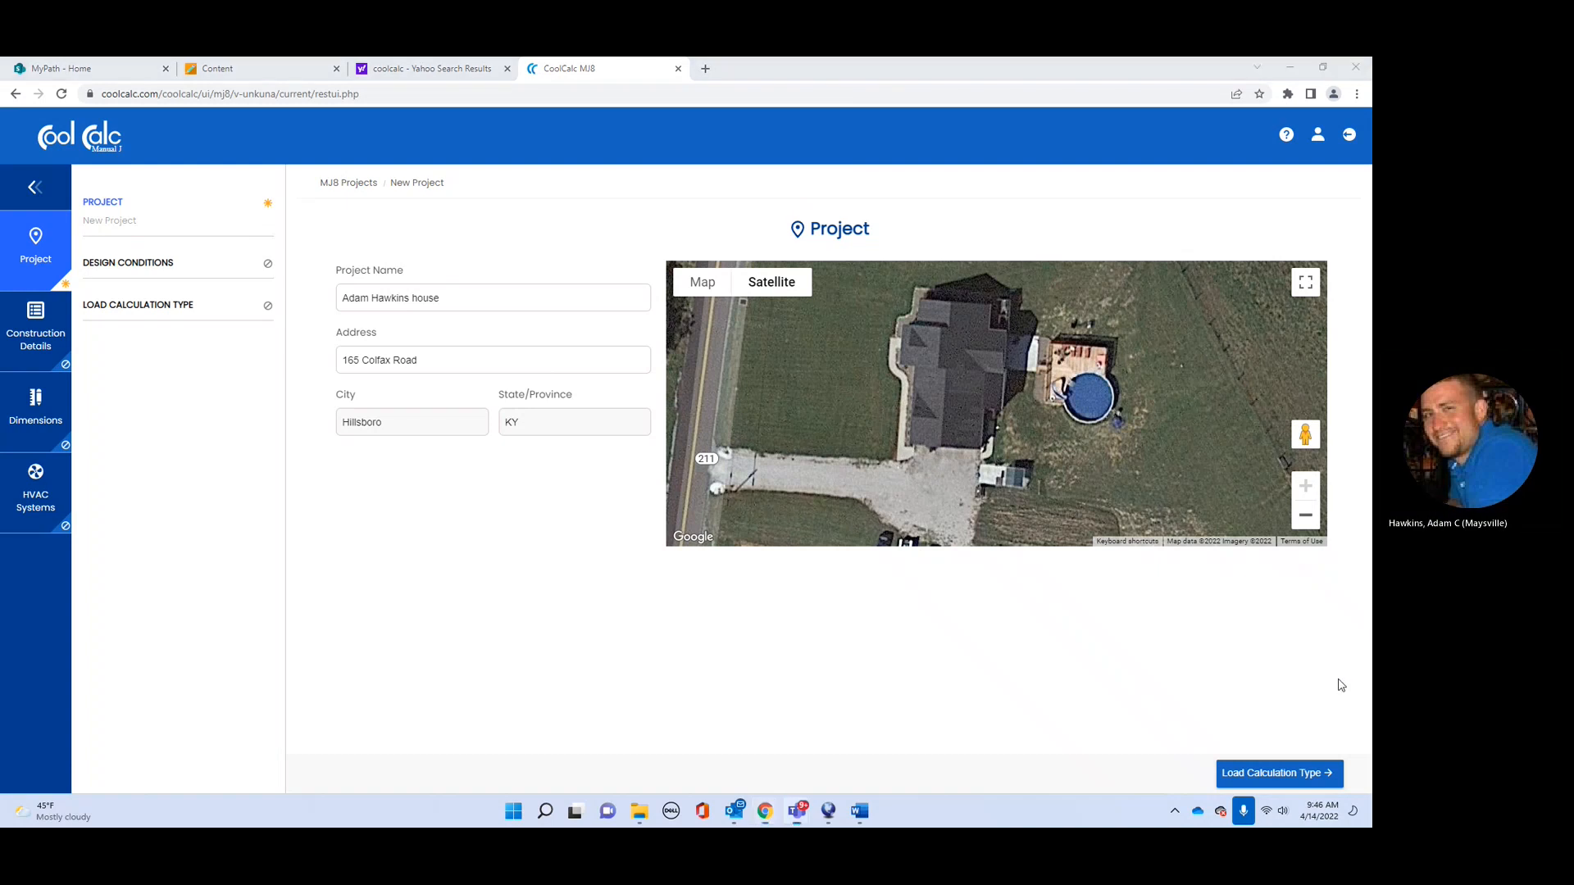
pyautogui.click(1276, 777)
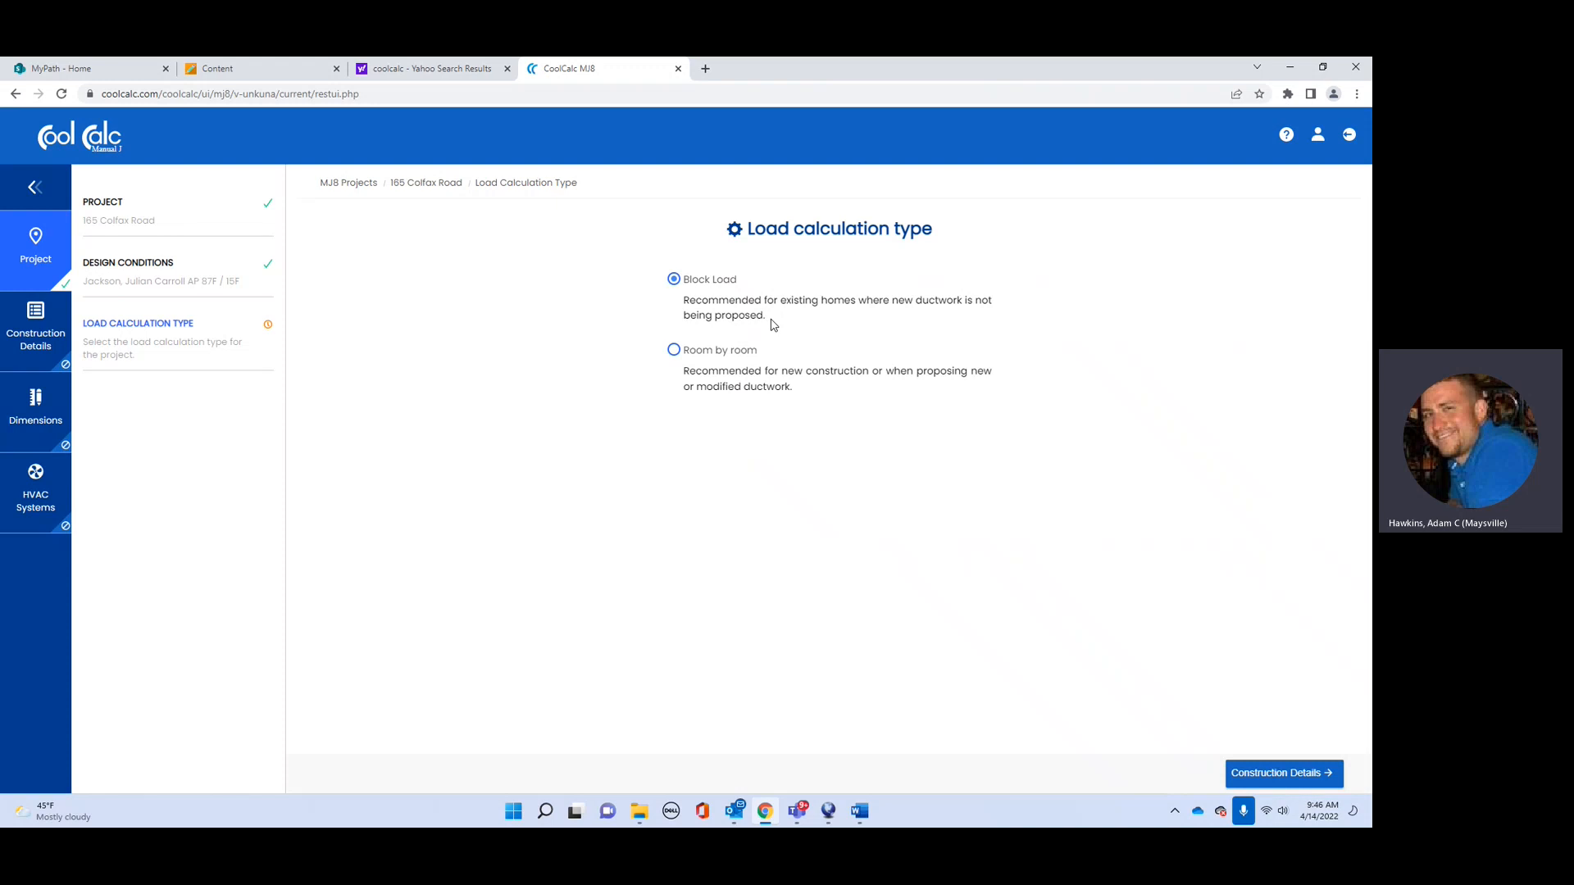
# Step: Keep Block Load and continue to the Construction Details section
pyautogui.click(1287, 775)
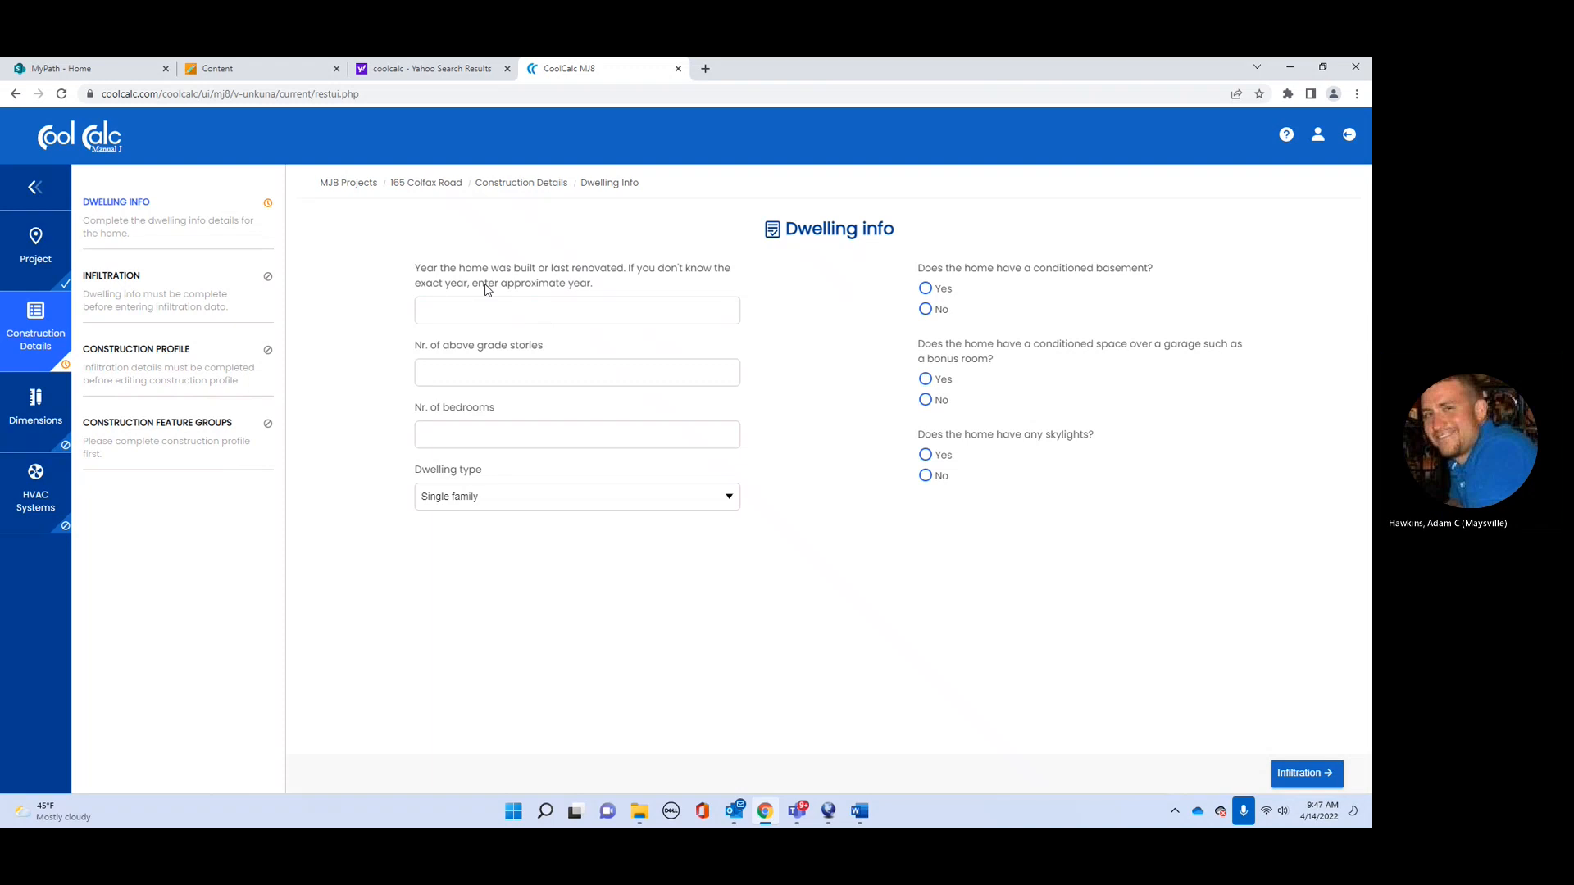
# Step: Enter dwelling info: built 2015, 1 story, 3 bedrooms, single family, conditioned basement
pyautogui.click(728, 311)
pyautogui.write('1950')
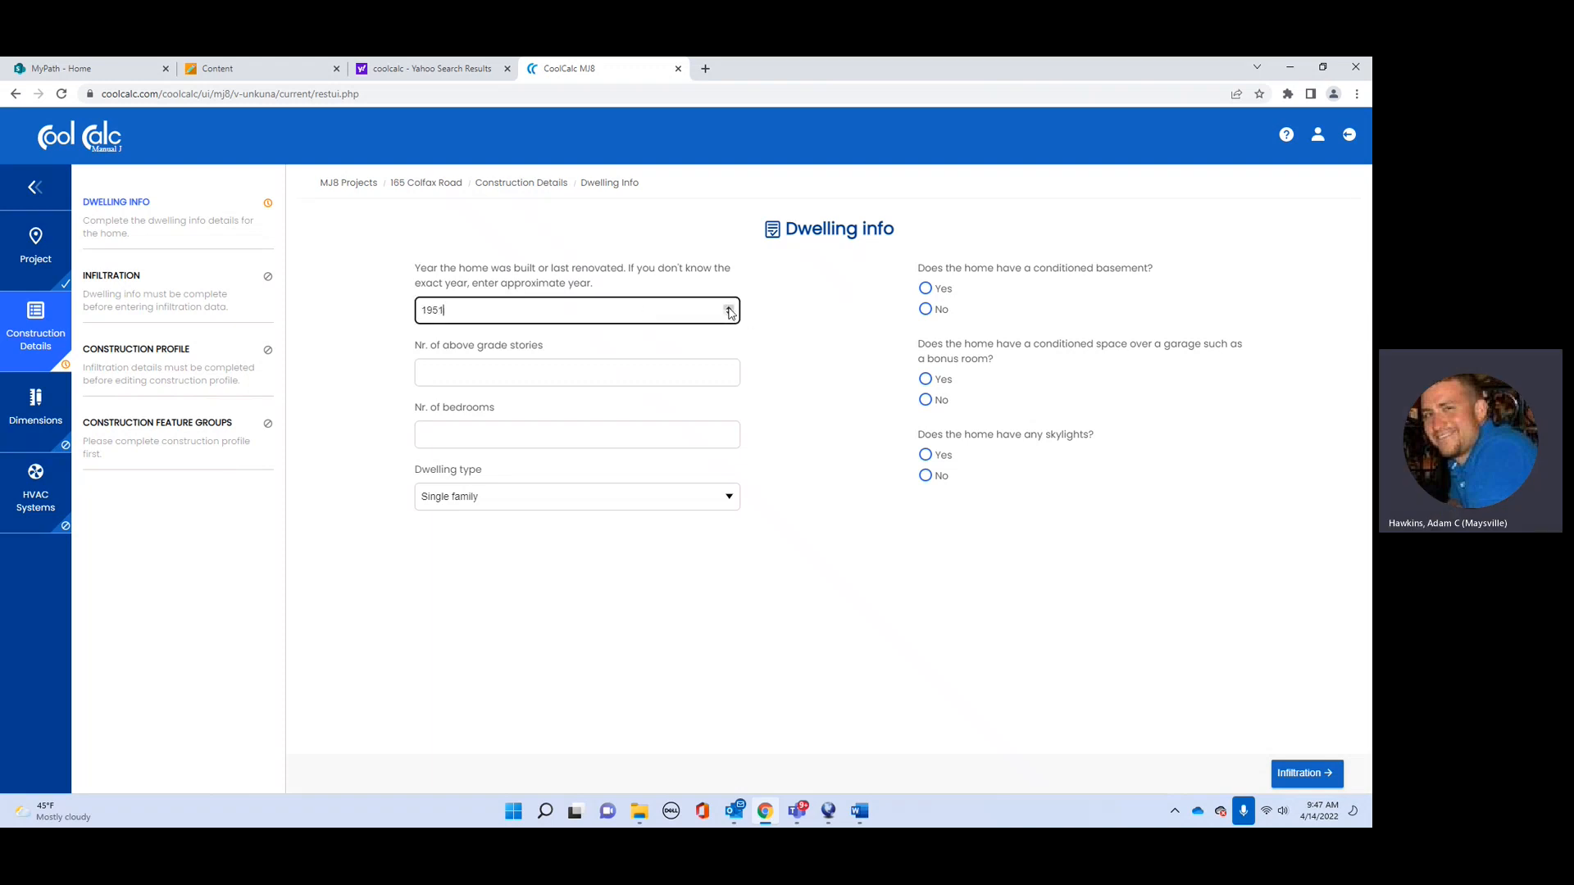
pyautogui.moveTo(447, 309); pyautogui.dragTo(413, 315)
pyautogui.write('20')
pyautogui.click(514, 378)
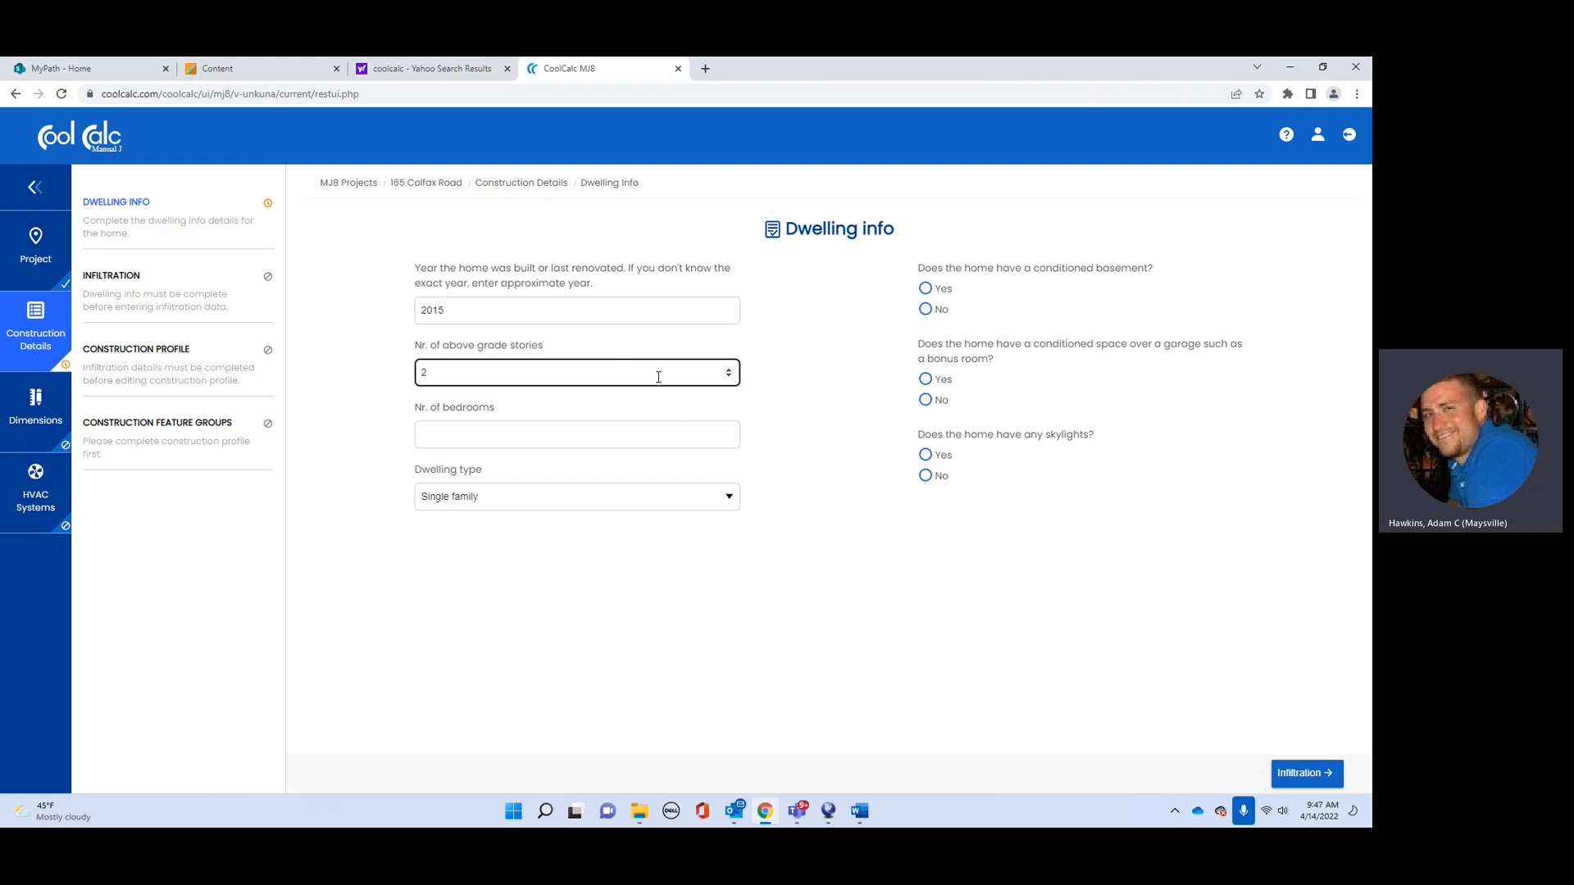
pyautogui.click(618, 437)
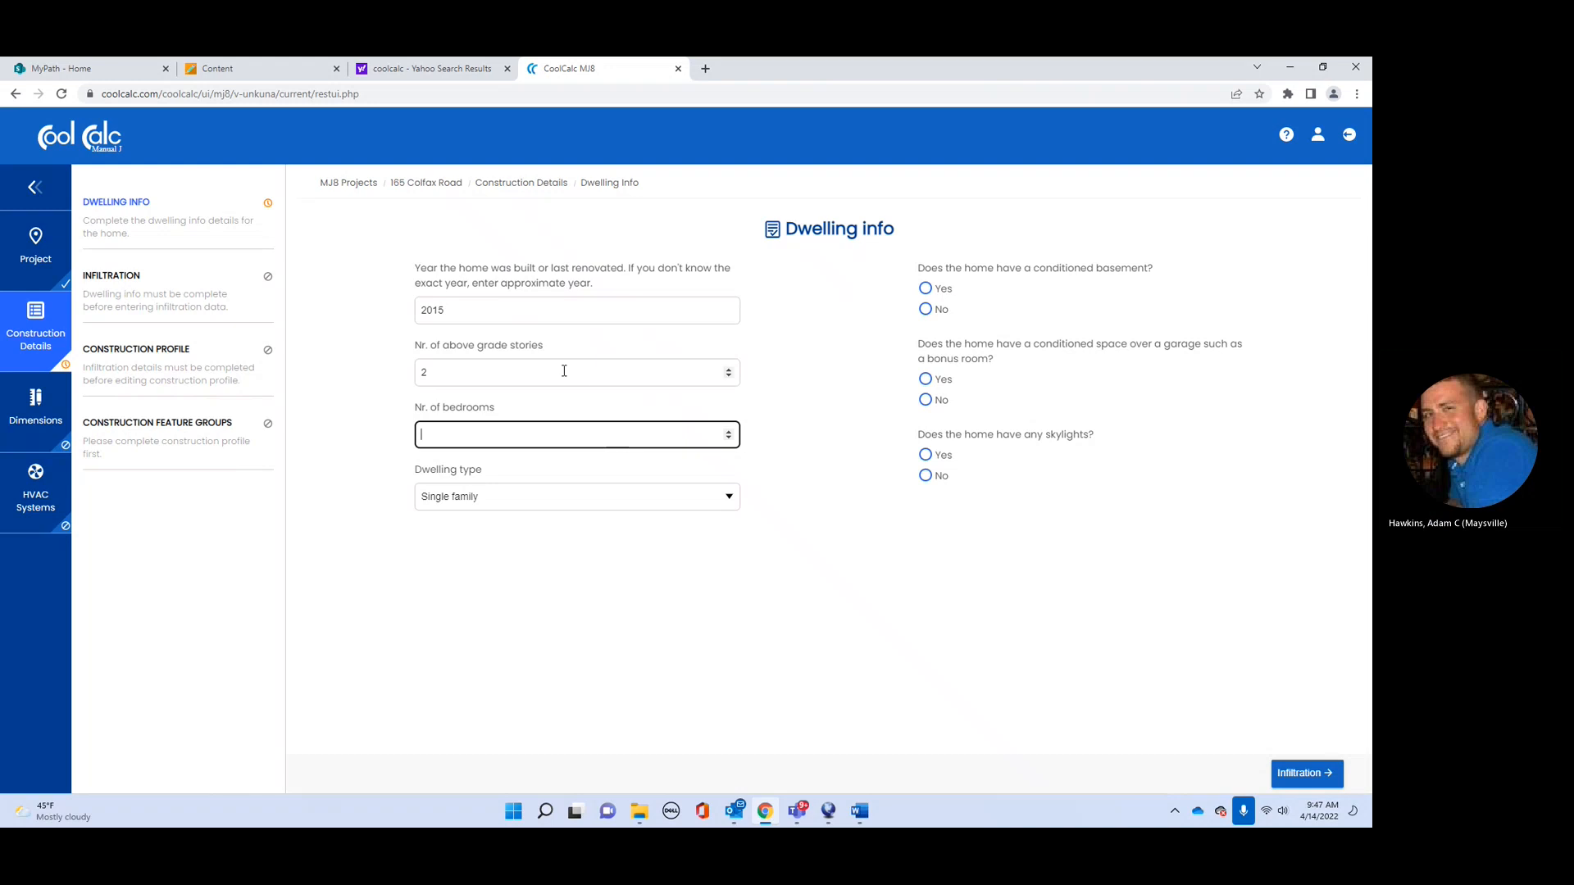
pyautogui.click(491, 371)
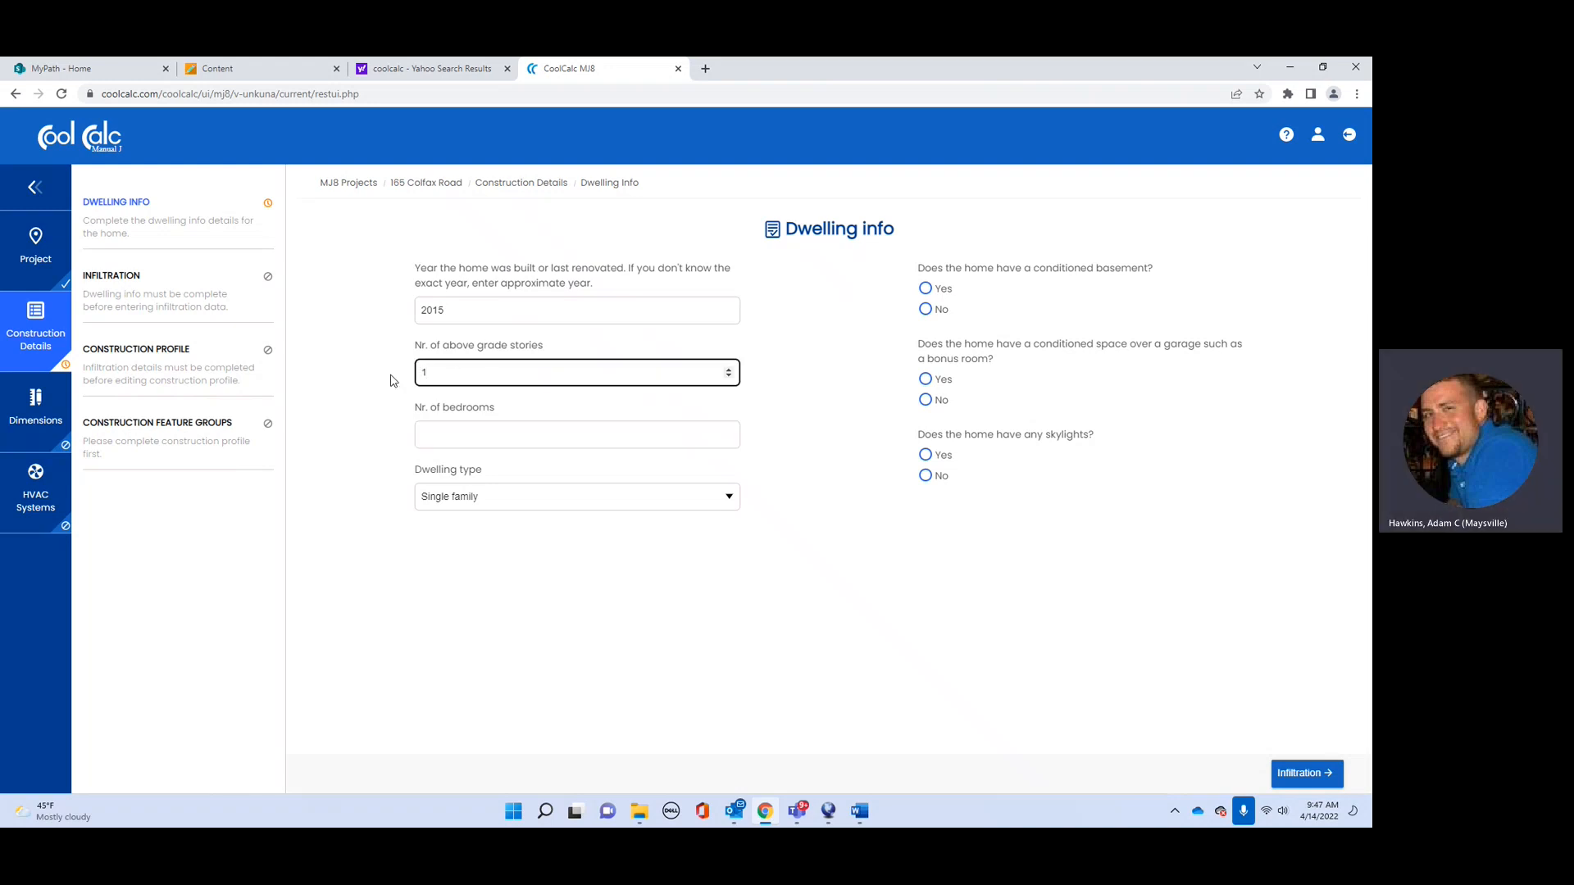
pyautogui.click(515, 438)
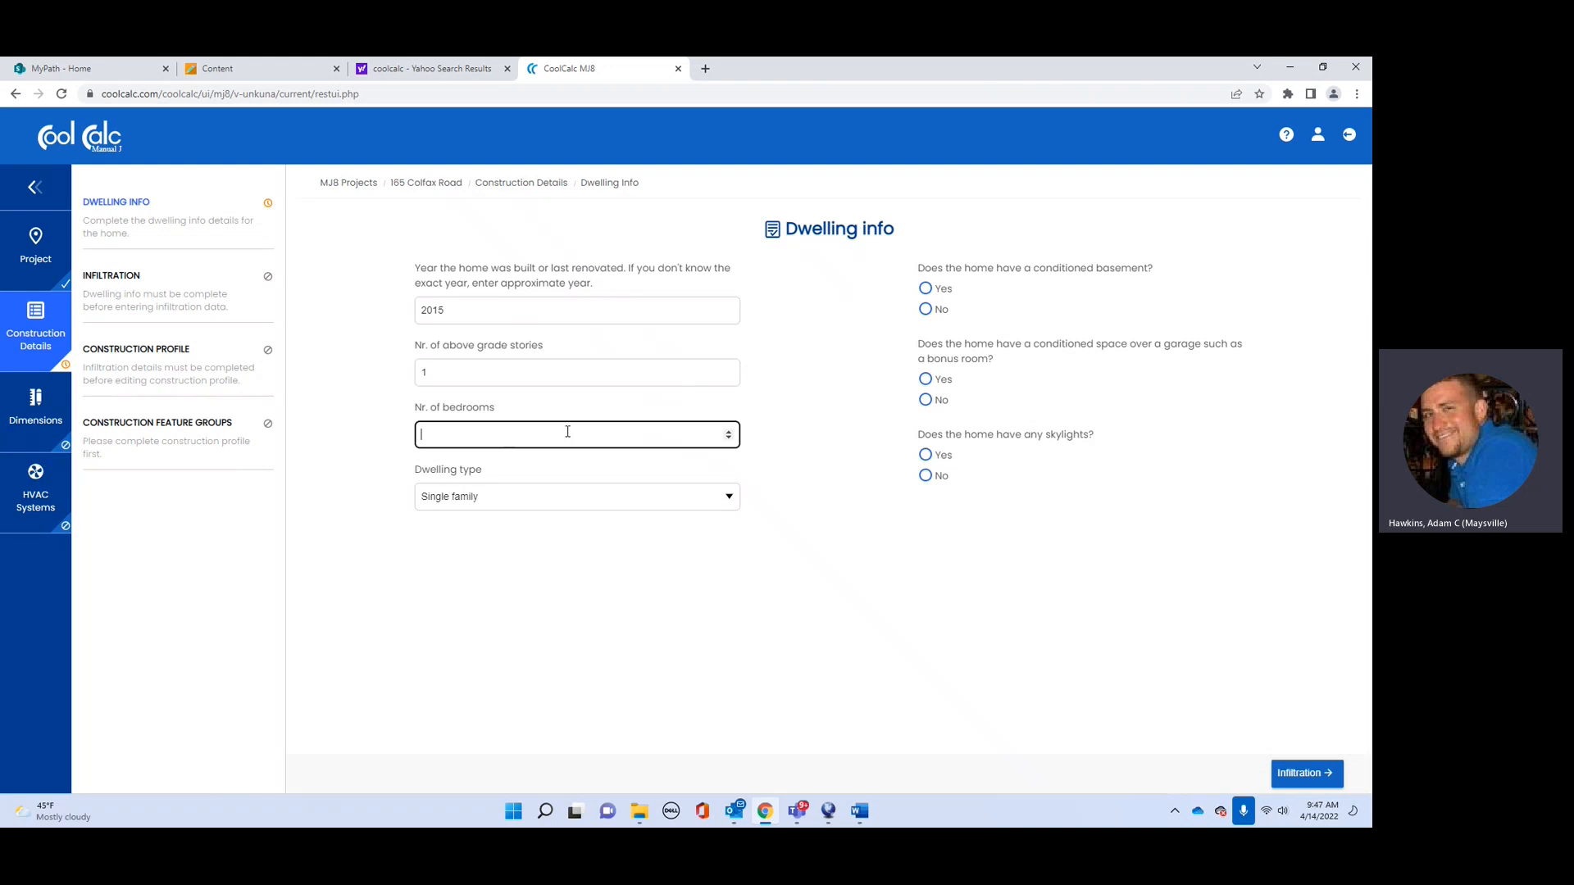
pyautogui.write('3')
pyautogui.click(646, 509)
pyautogui.click(646, 510)
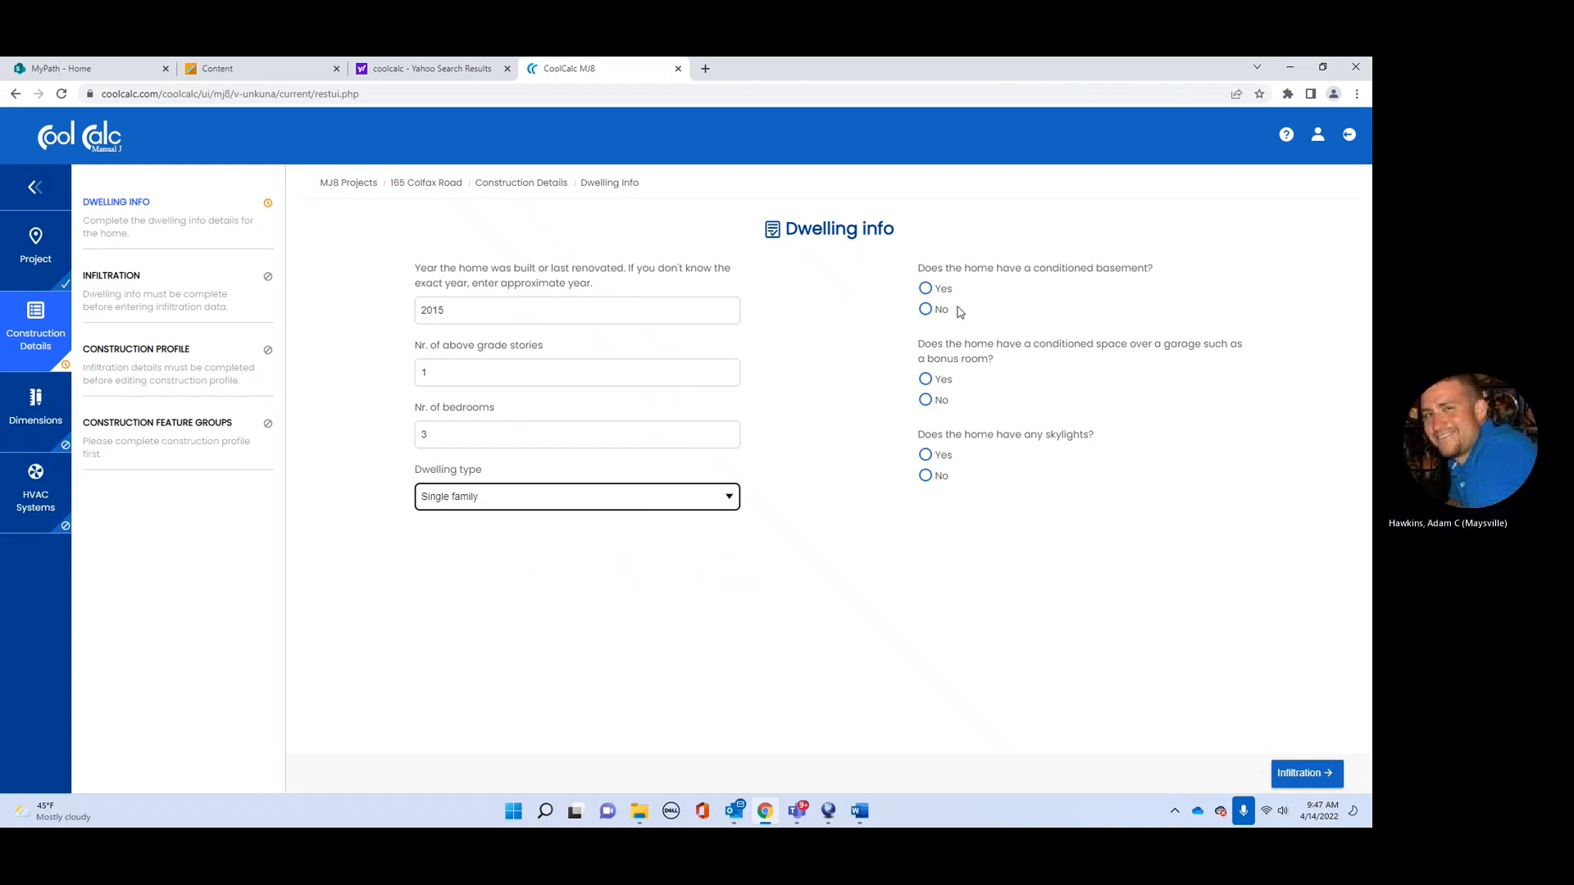
pyautogui.click(927, 290)
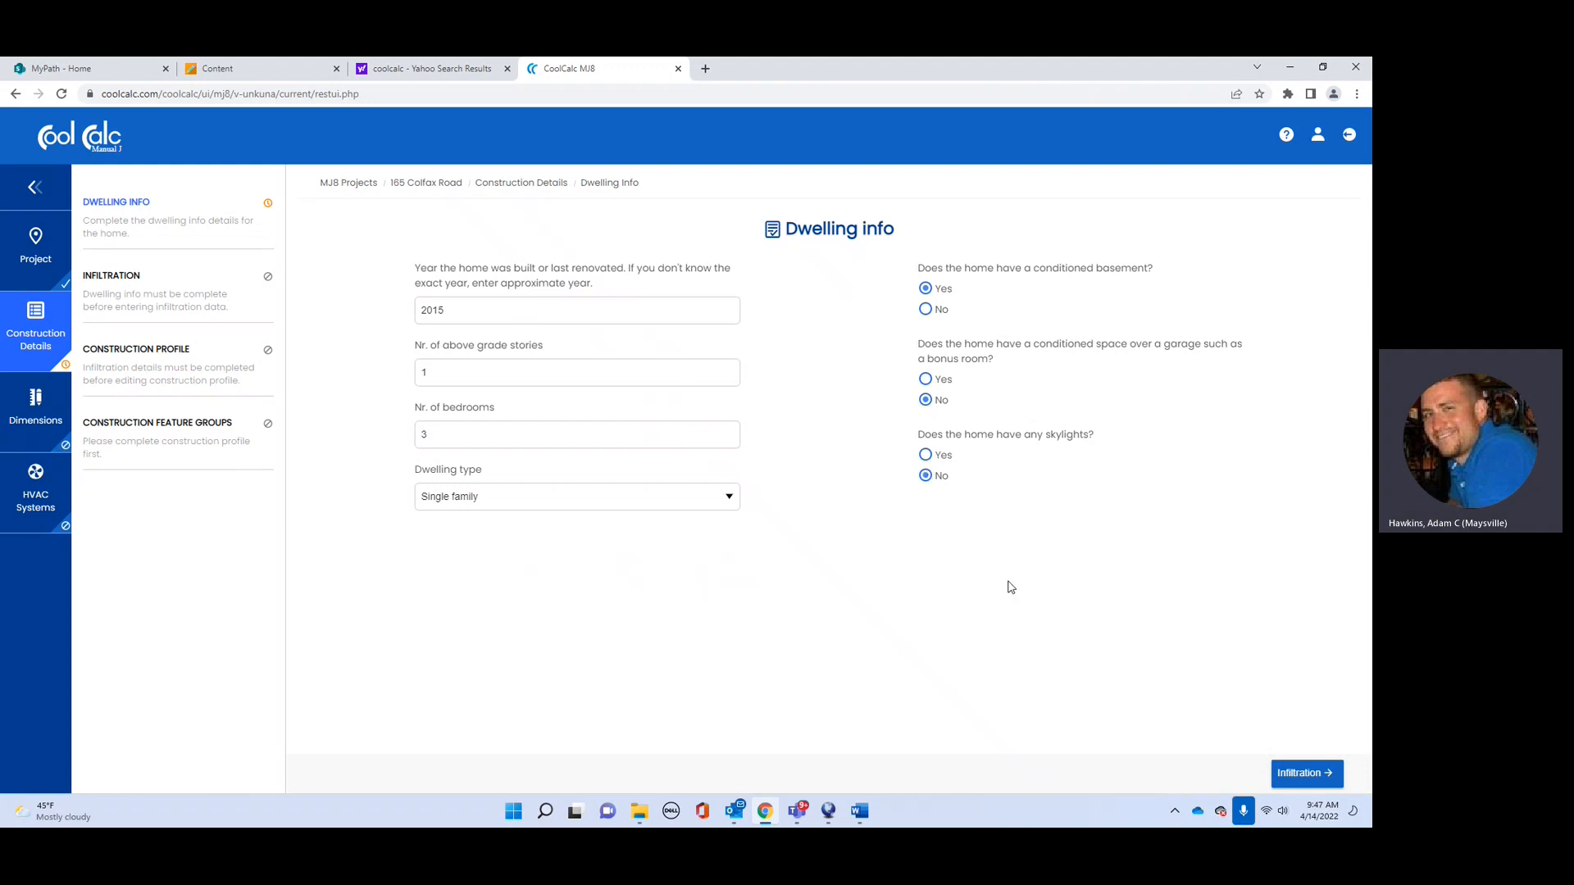
# Step: Dismiss the incomplete-info warning and open the Infiltration page
pyautogui.click(178, 290)
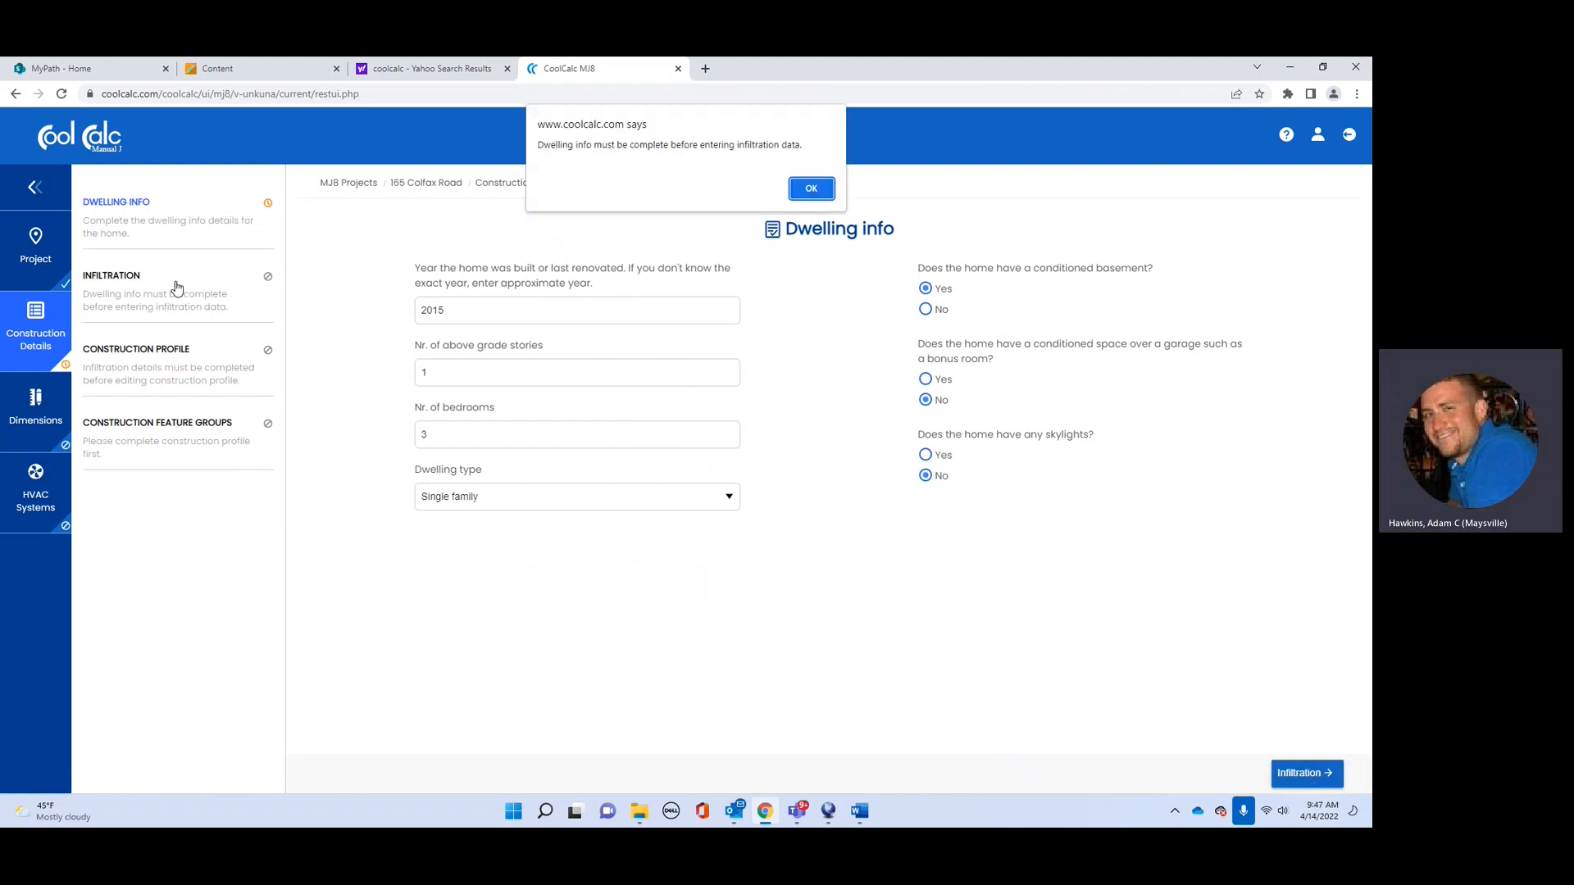
pyautogui.click(811, 189)
pyautogui.click(1304, 771)
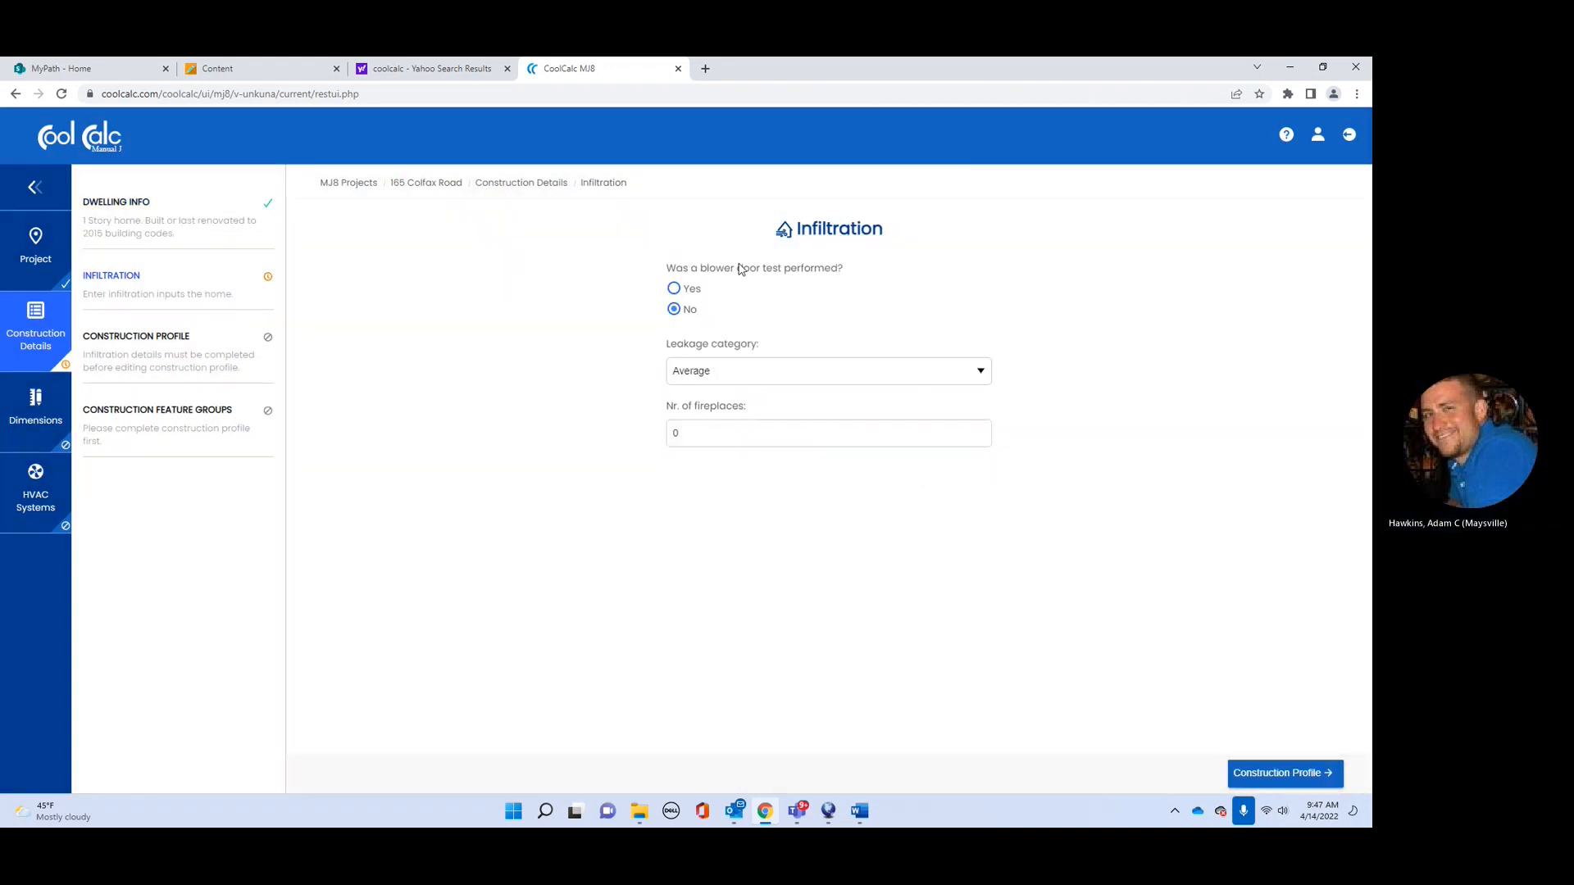
# Step: Record no blower door test, Semi-Tight leakage and 0 fireplaces for infiltration
pyautogui.click(674, 289)
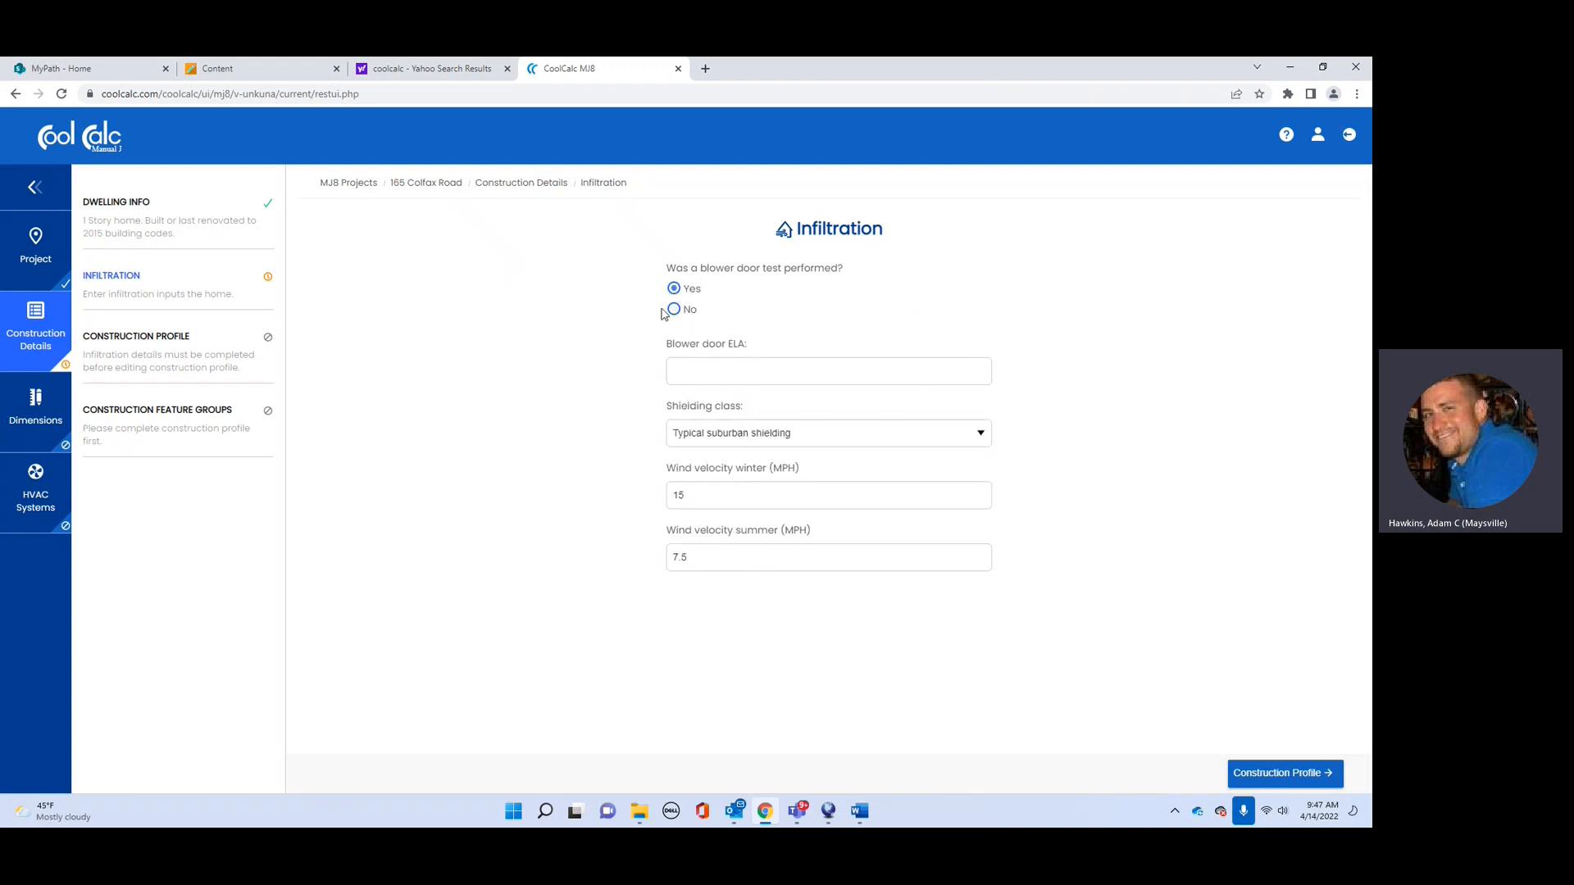
pyautogui.click(674, 309)
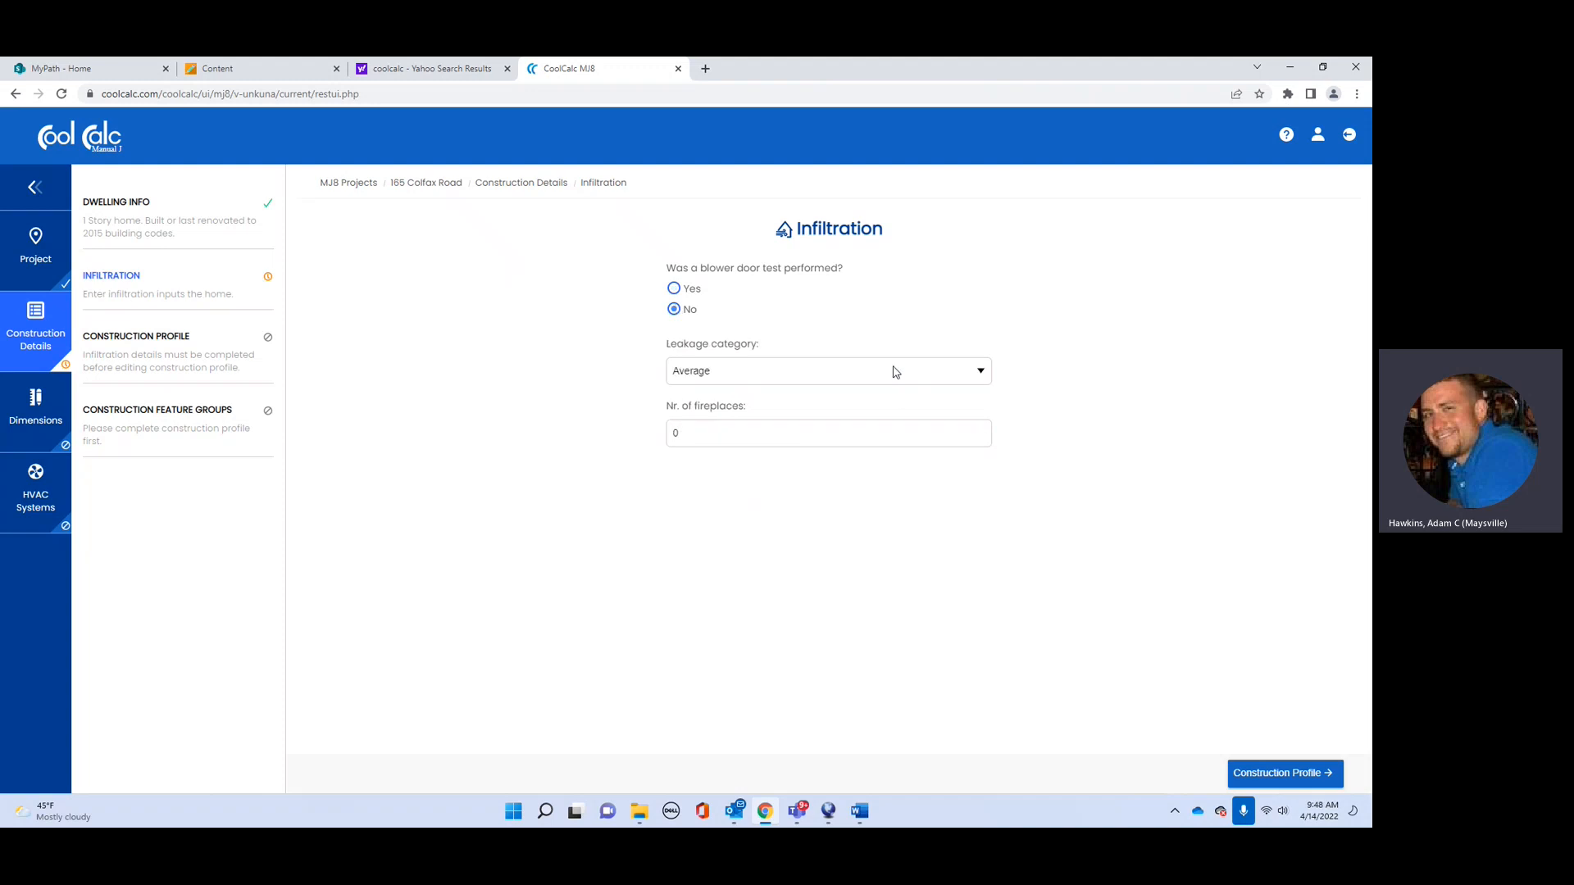
pyautogui.click(895, 373)
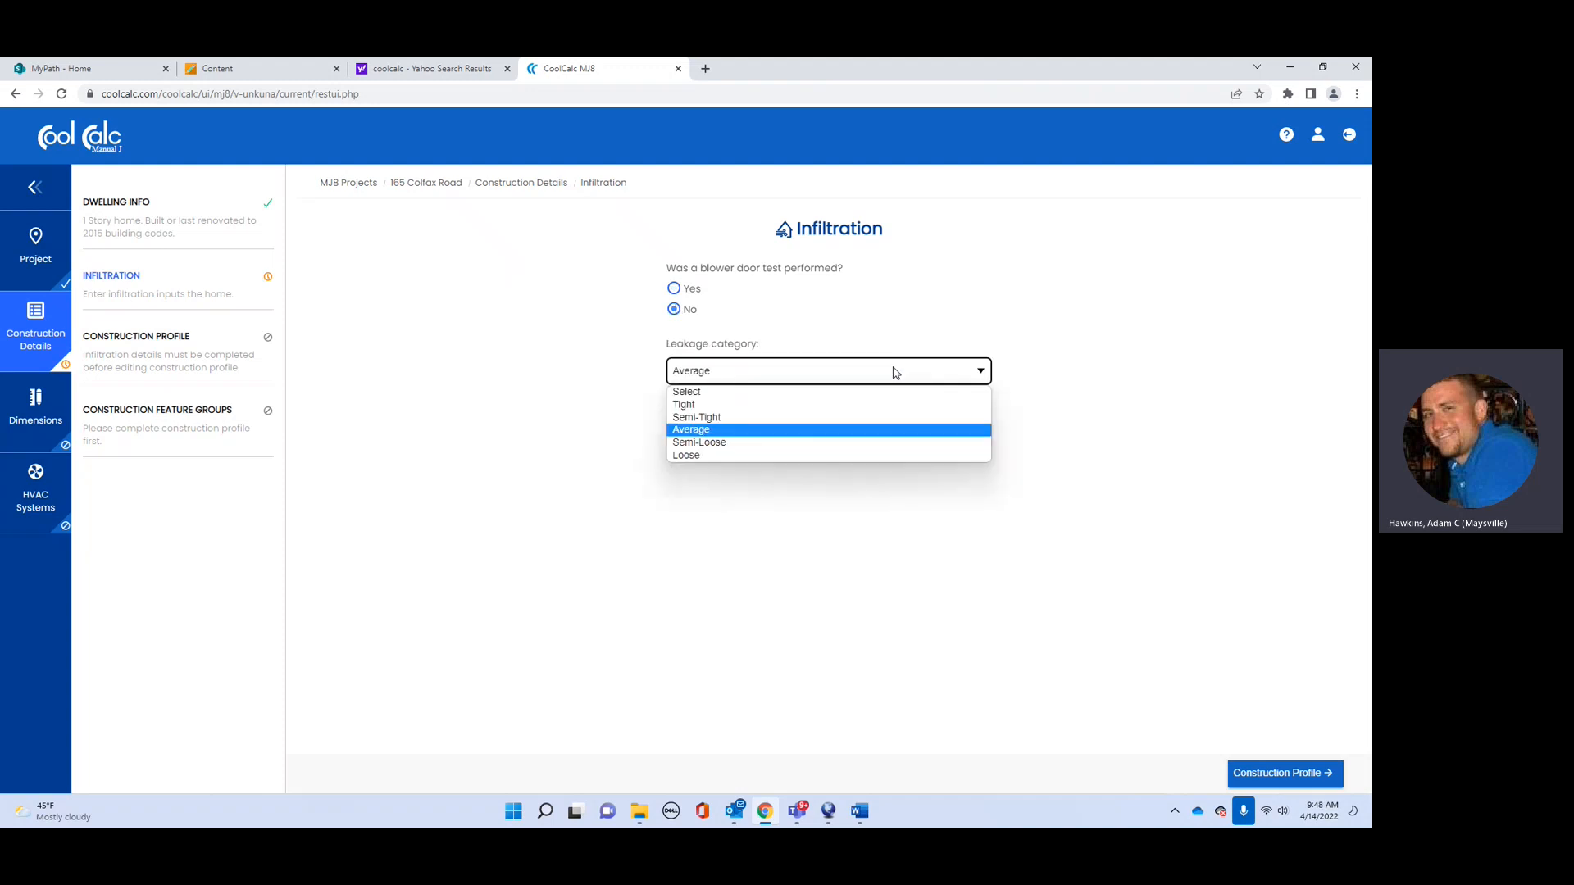
pyautogui.click(709, 417)
pyautogui.click(824, 436)
pyautogui.click(1283, 773)
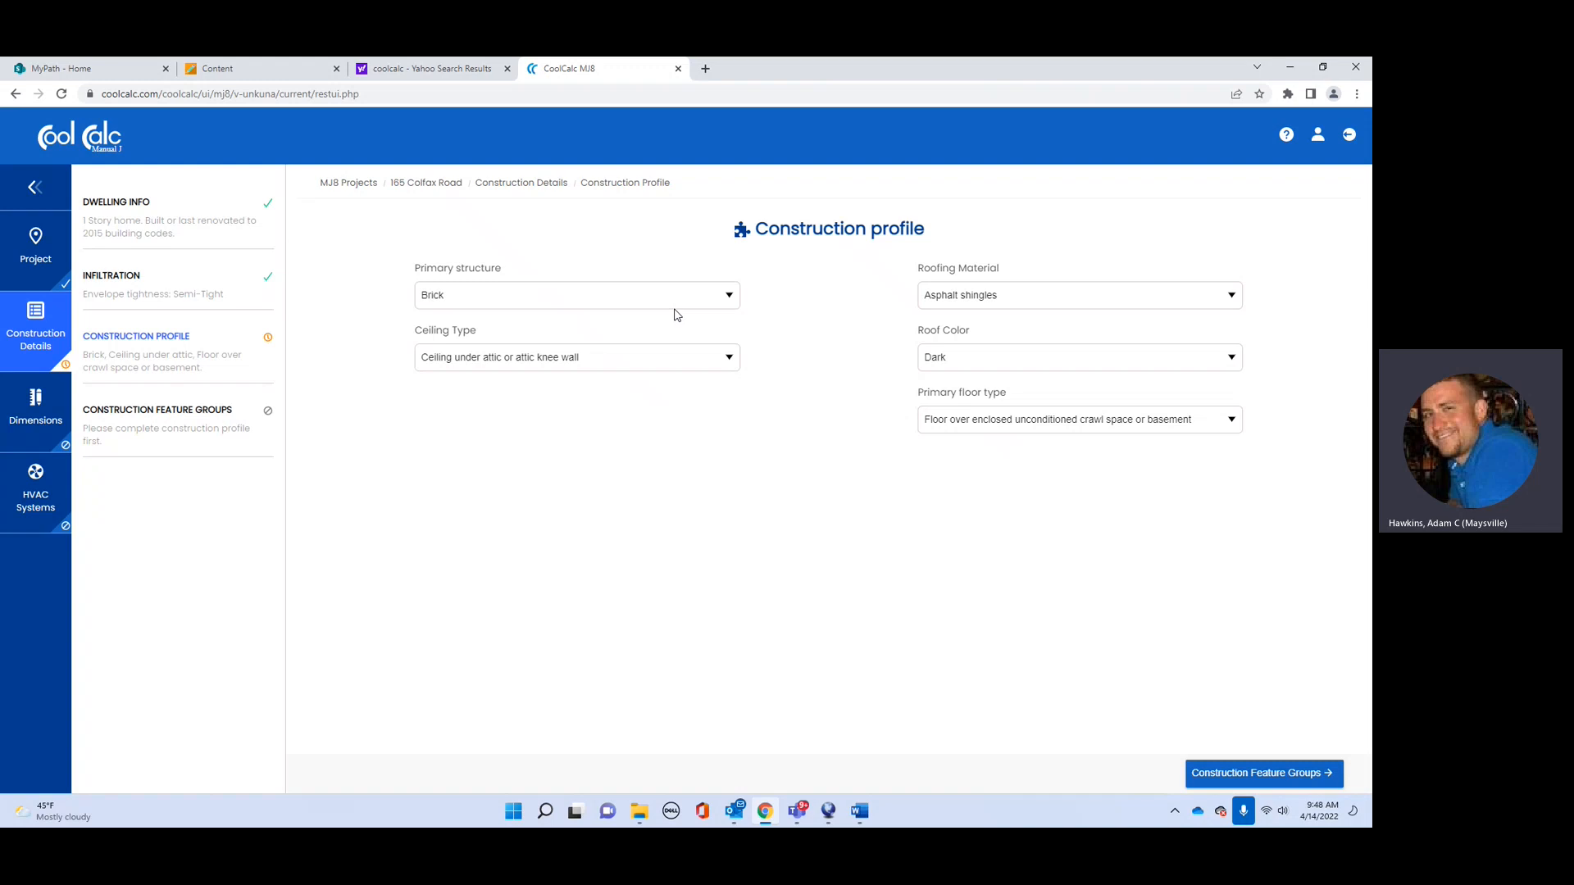
# Step: Set Frame Wall with Wood framing, Stucco or Siding finish, and ceiling under encapsulated attic
pyautogui.click(730, 296)
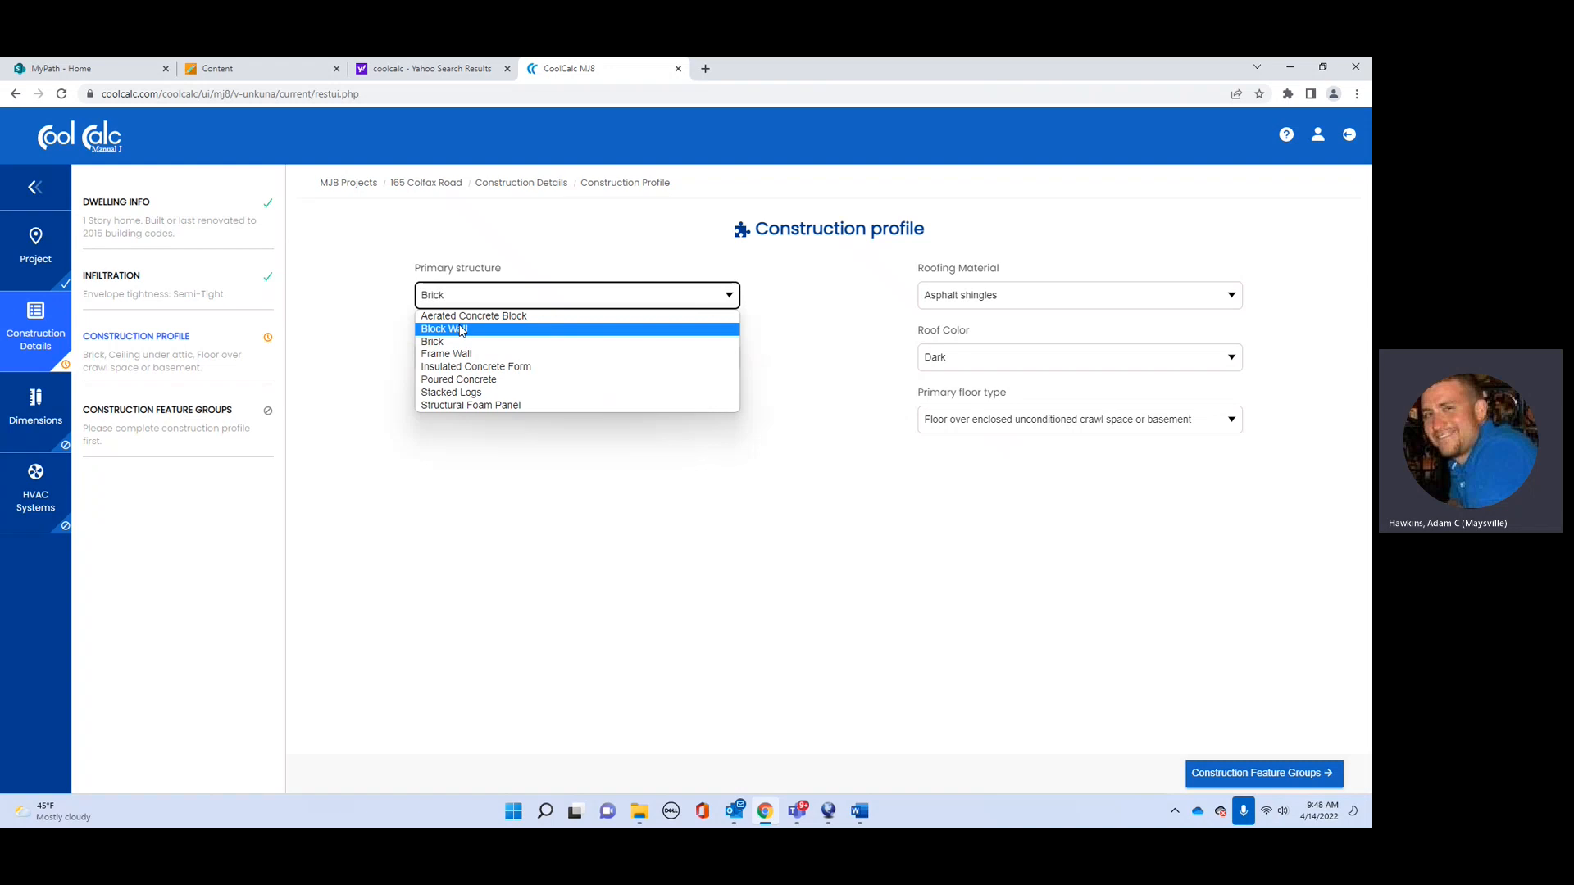
pyautogui.click(454, 357)
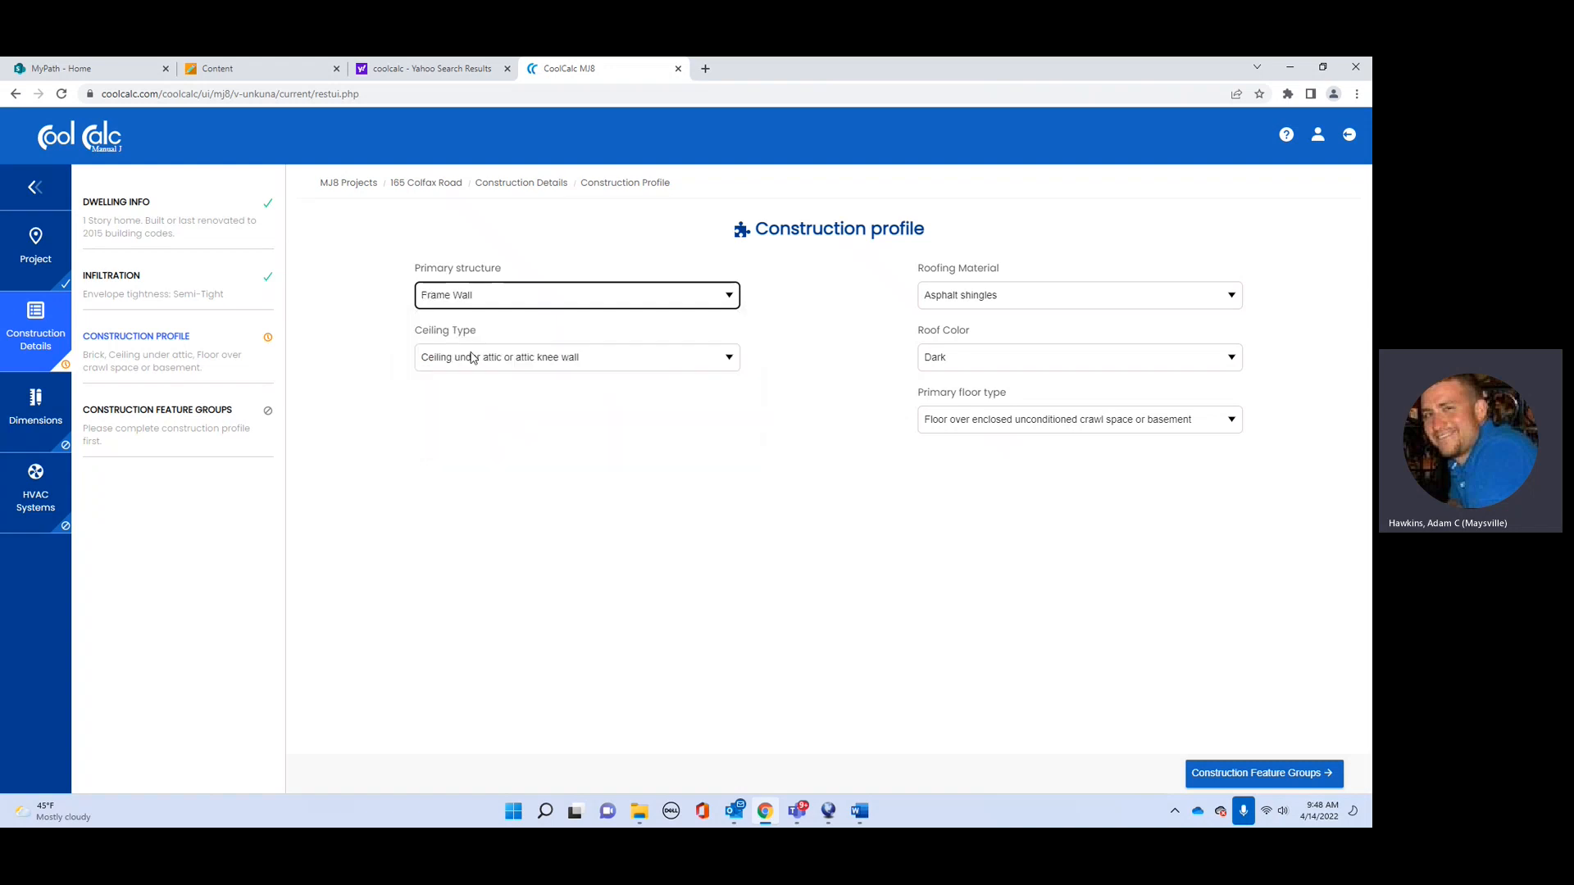
pyautogui.click(731, 361)
pyautogui.click(728, 373)
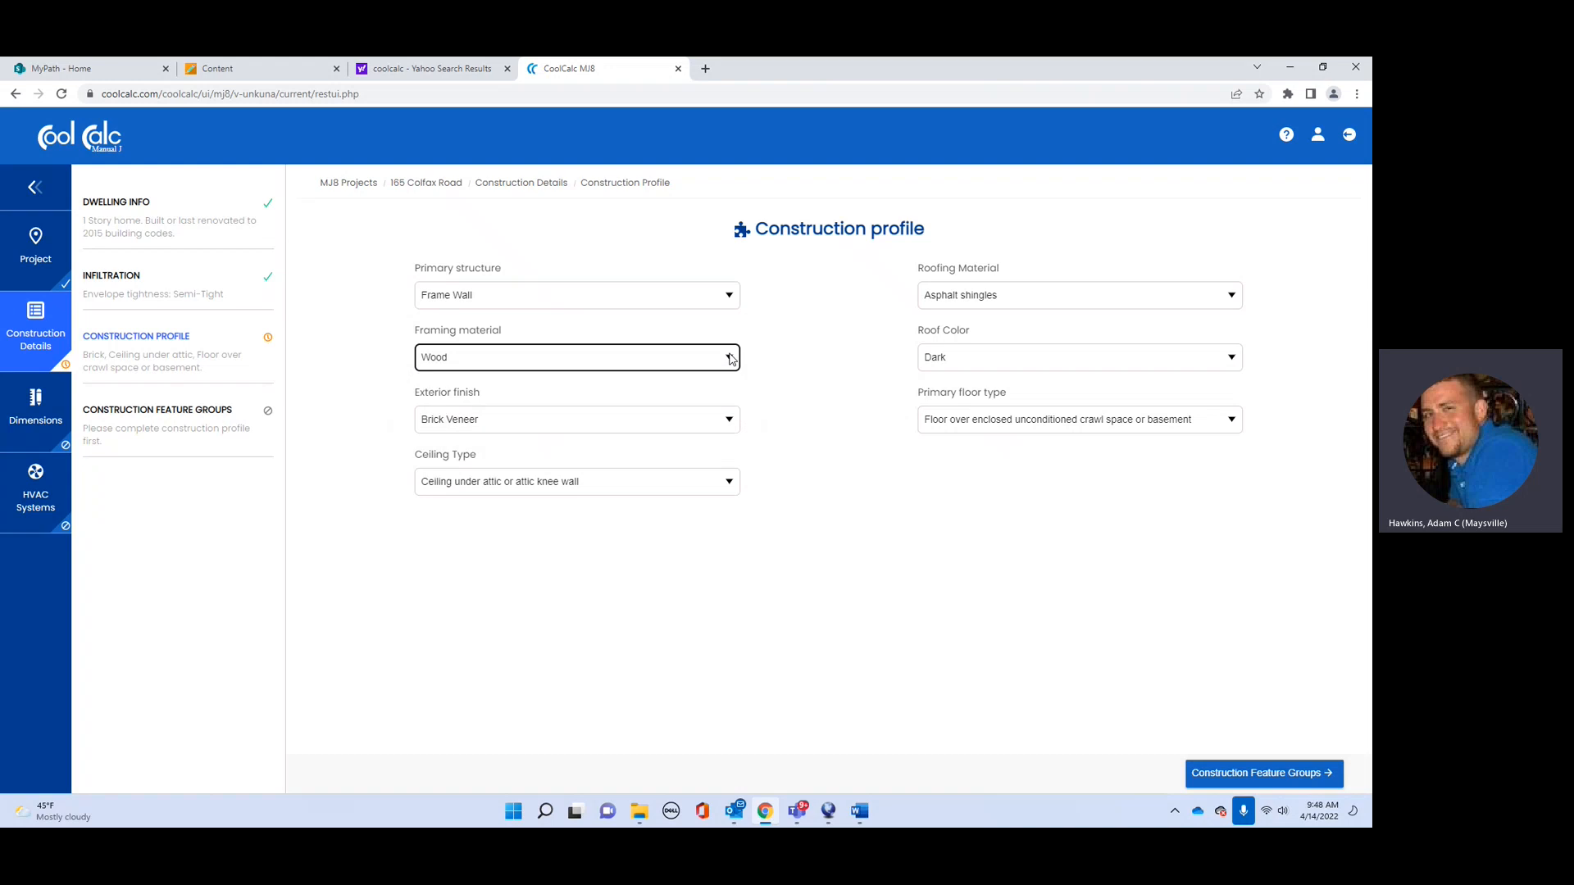
pyautogui.click(730, 419)
pyautogui.click(623, 451)
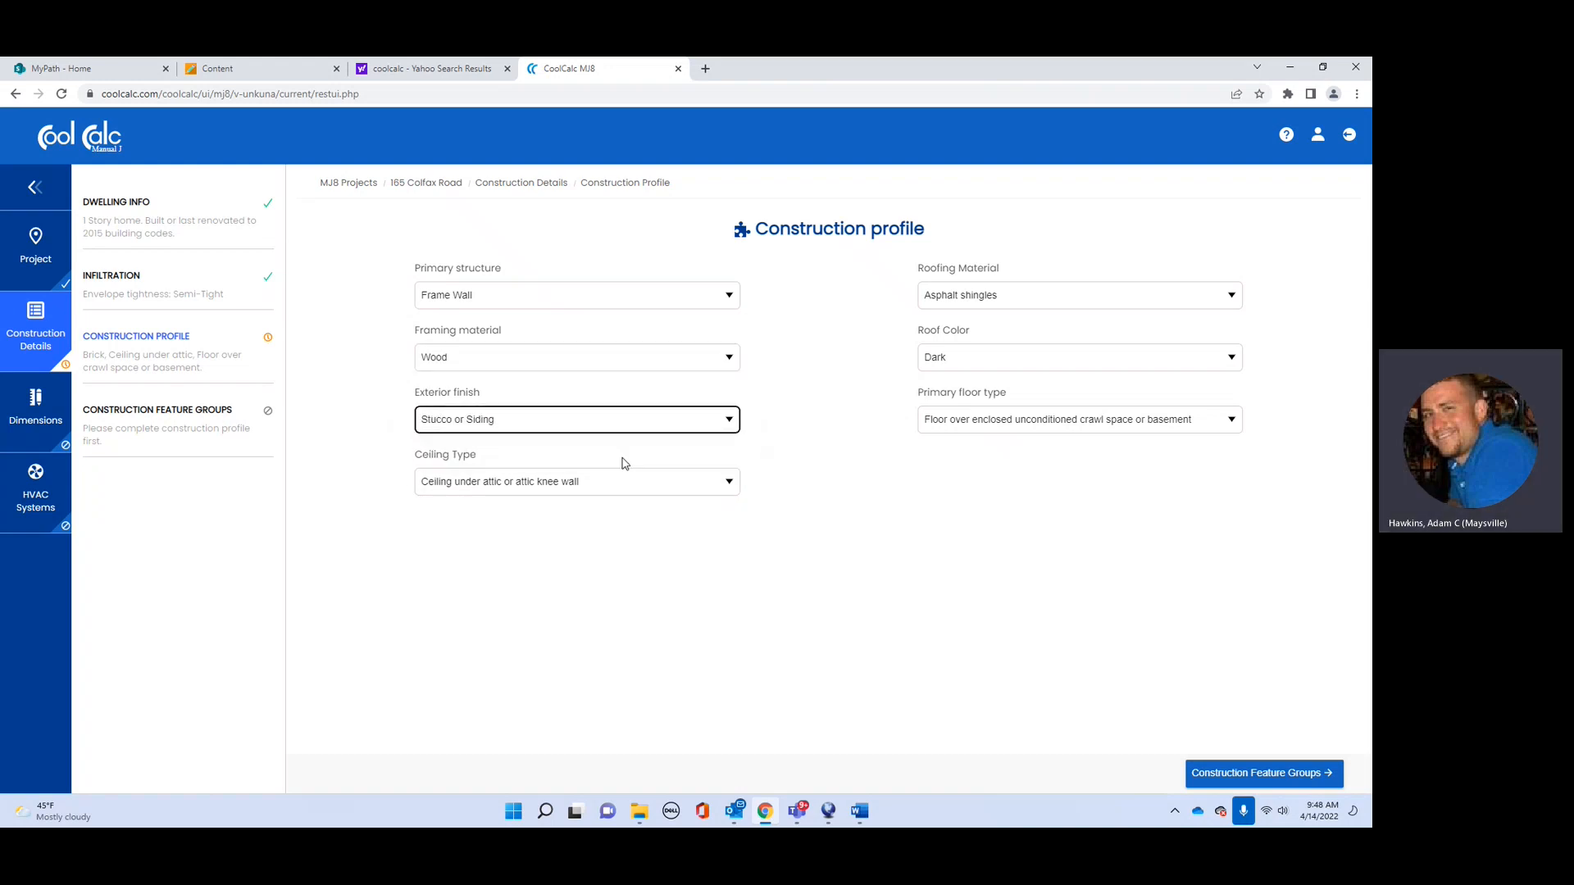
pyautogui.click(727, 484)
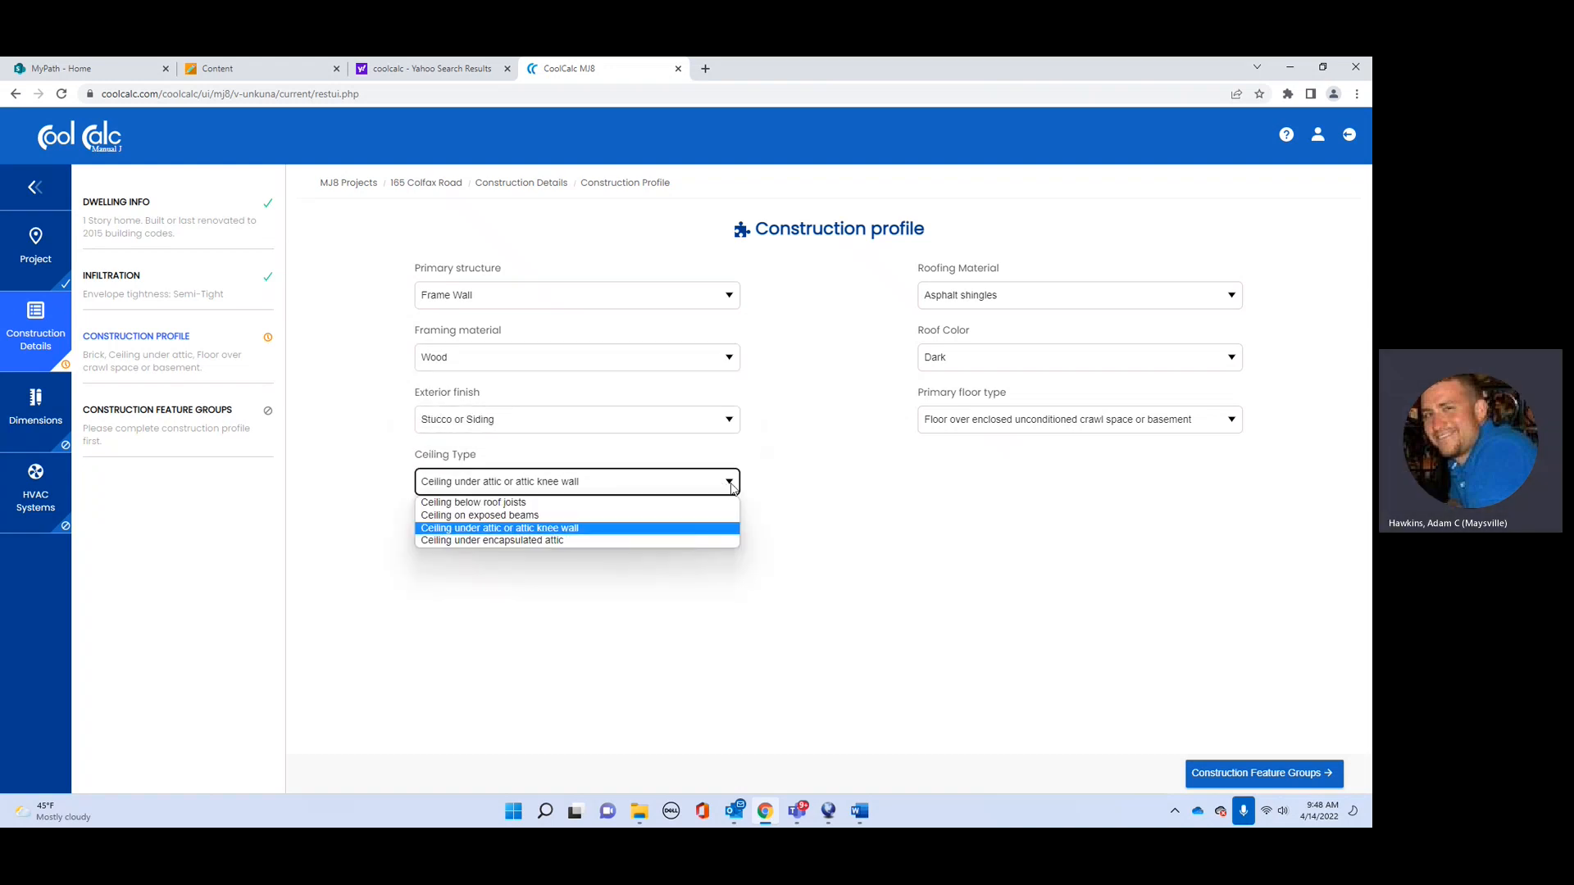
pyautogui.click(556, 541)
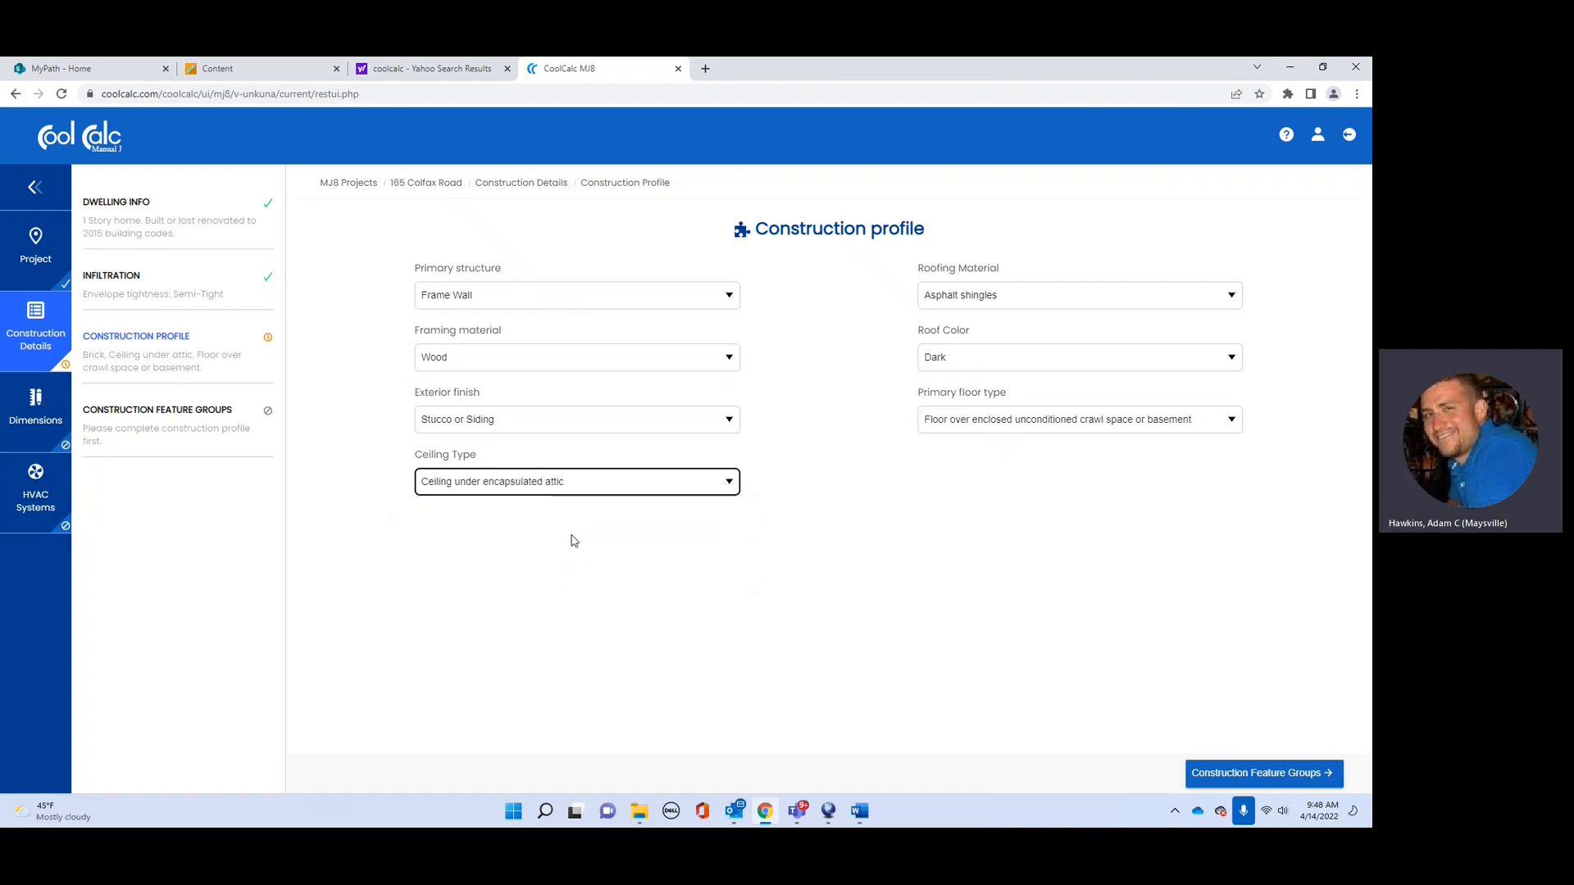
# Step: Keep the primary floor type as enclosed crawl space
pyautogui.click(1097, 301)
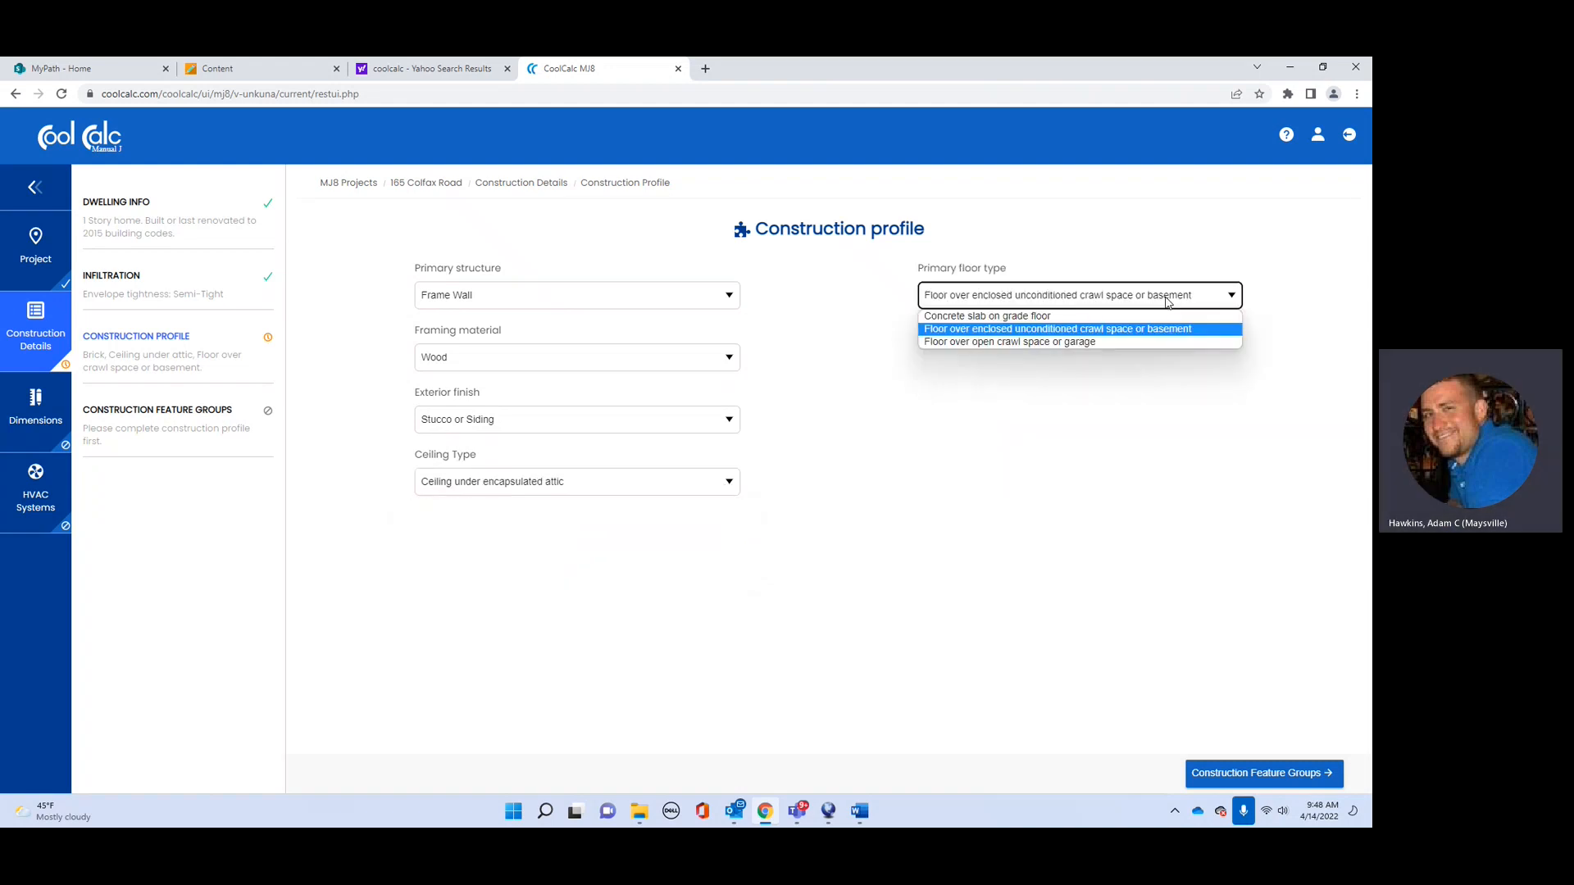
pyautogui.click(1226, 301)
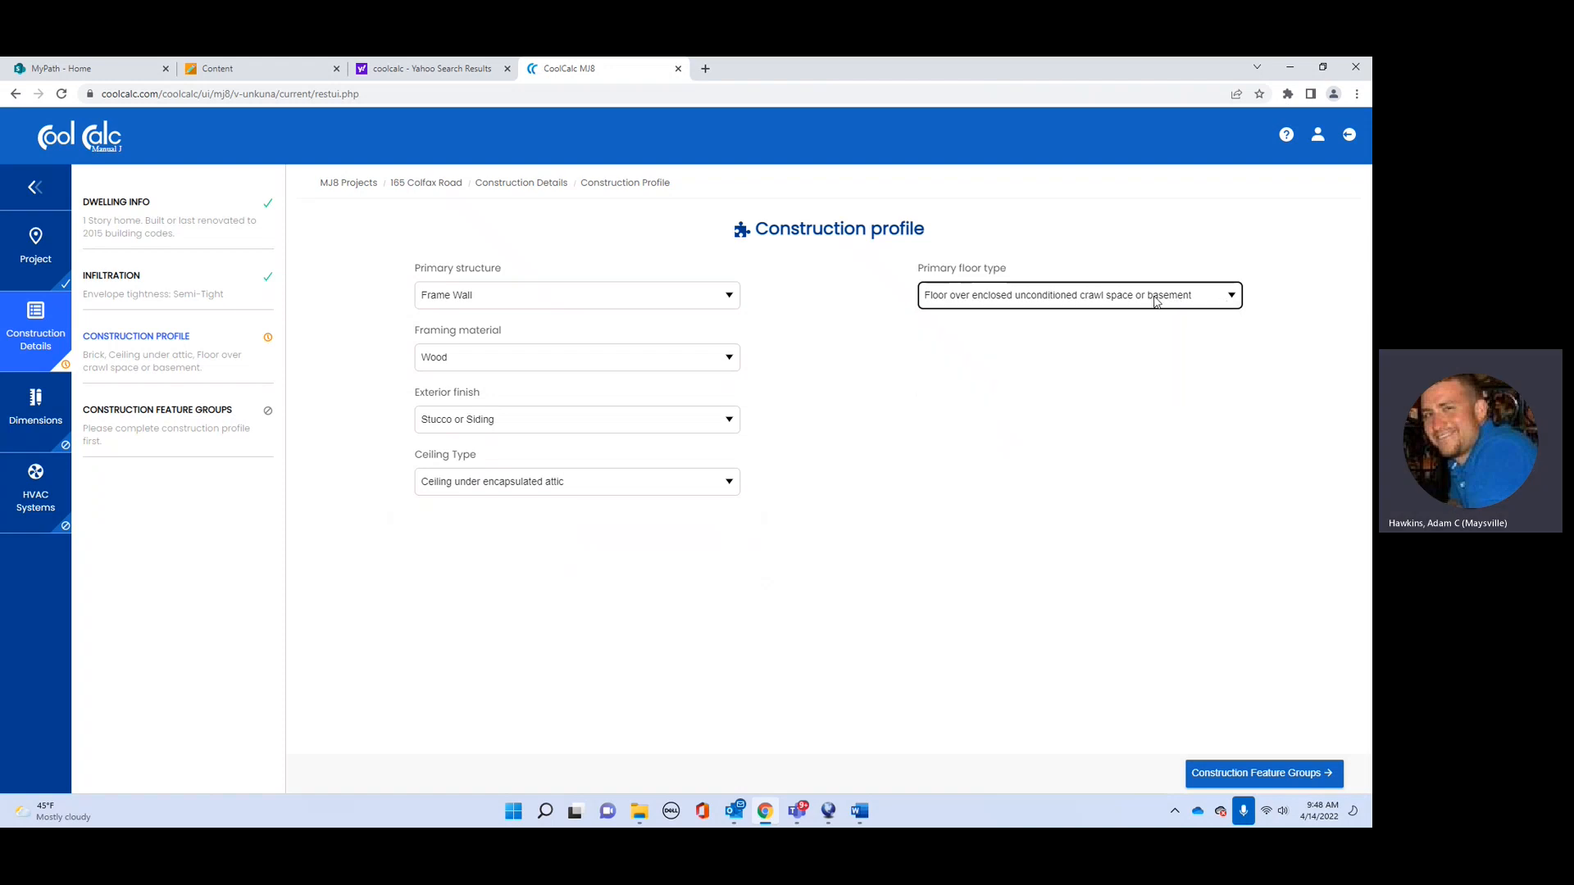
pyautogui.click(1229, 299)
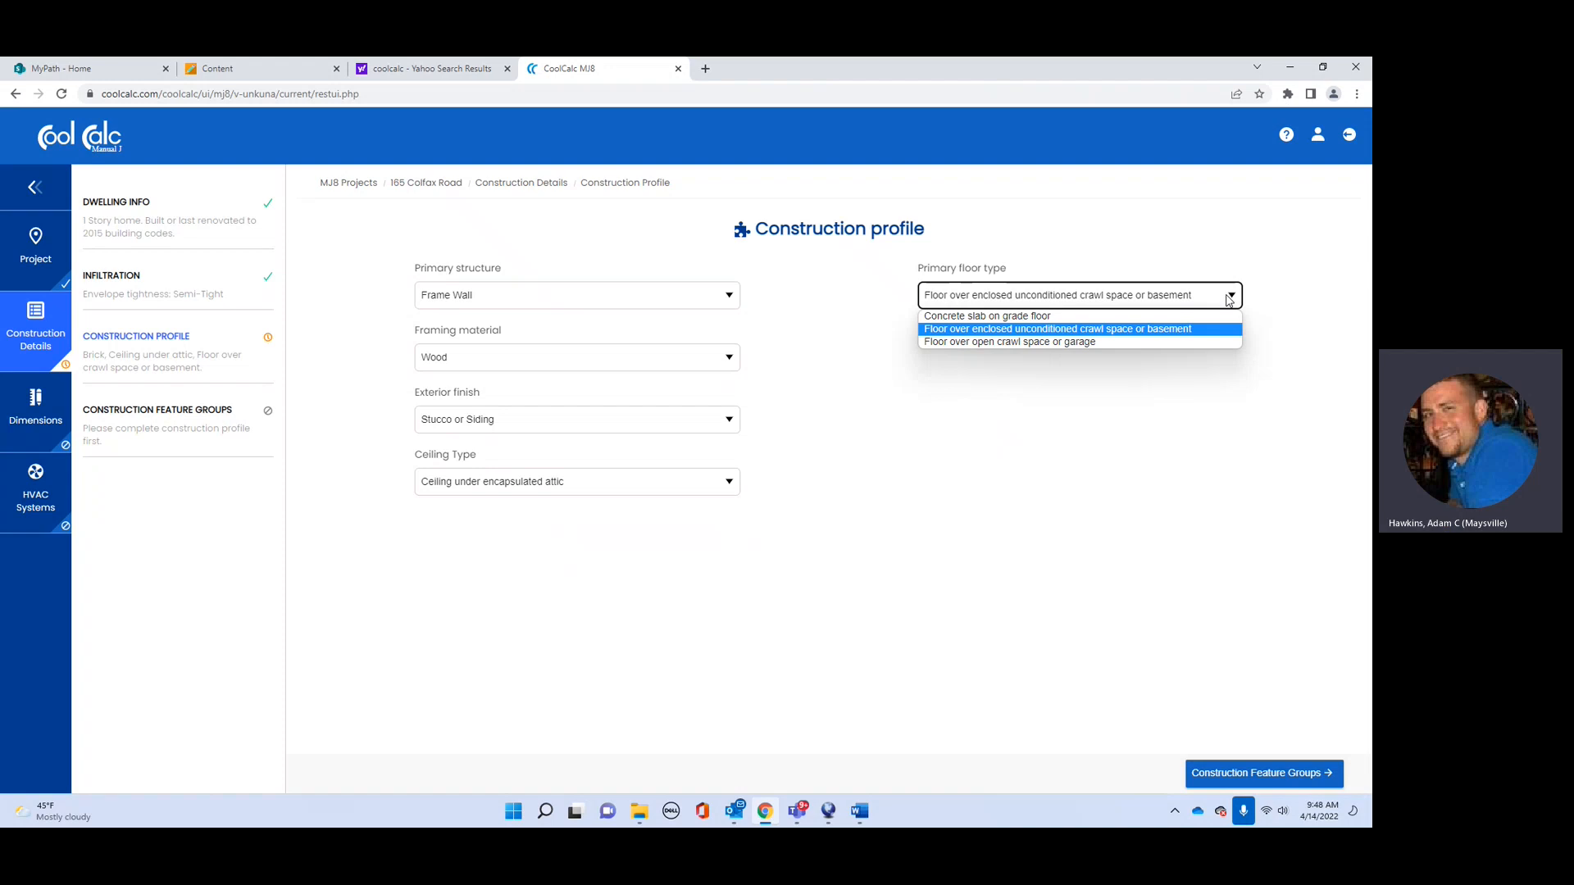
pyautogui.click(1229, 299)
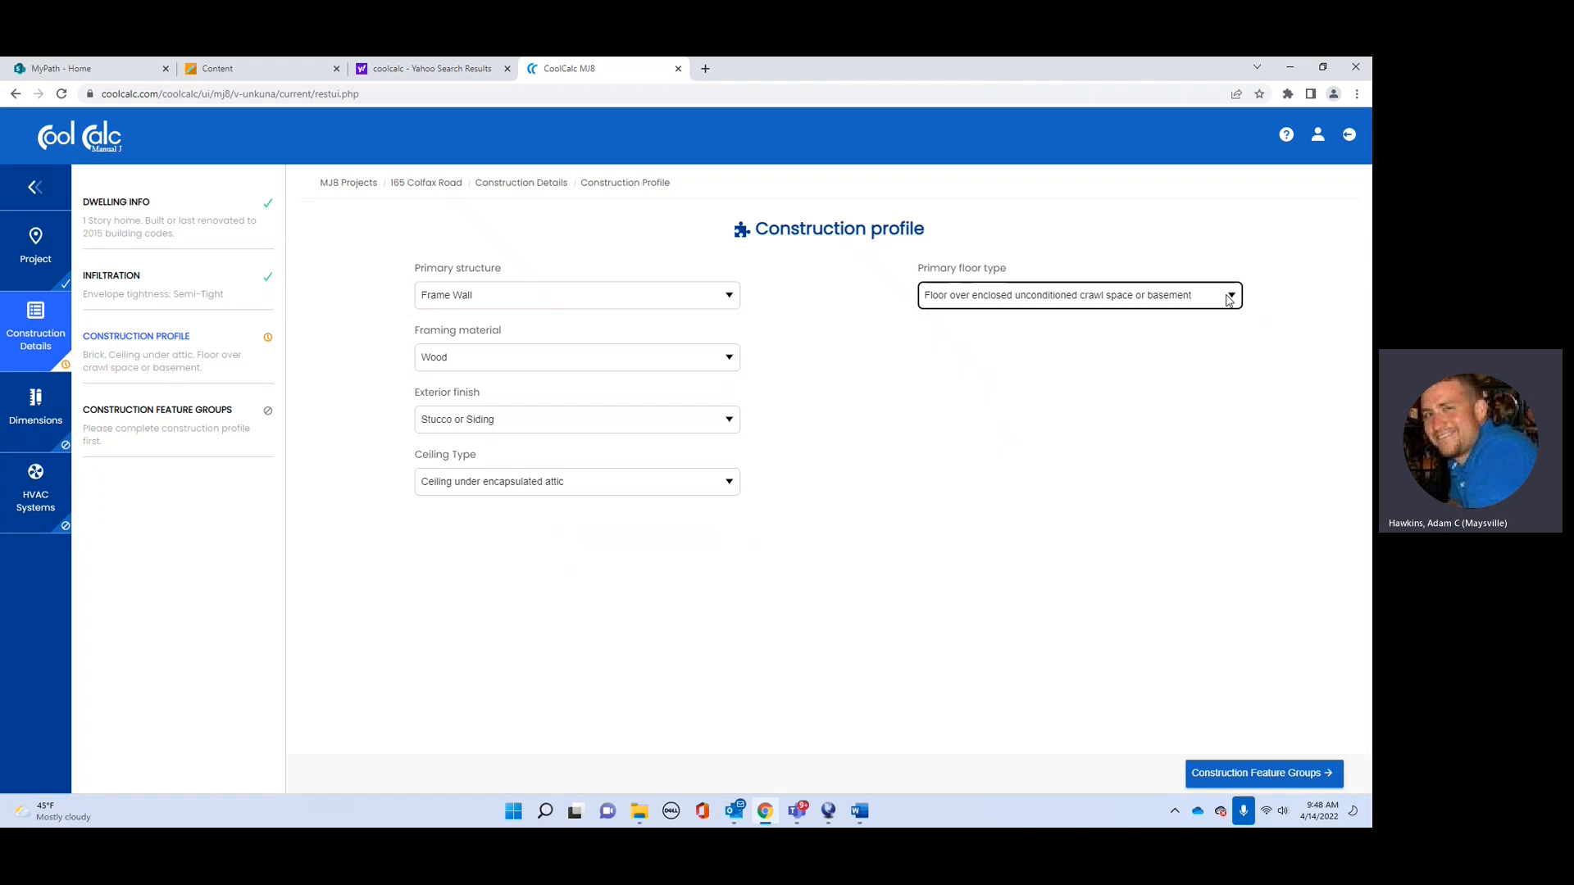
# Step: Go to Construction Feature Groups and open Default above grade walls for editing
pyautogui.click(1254, 776)
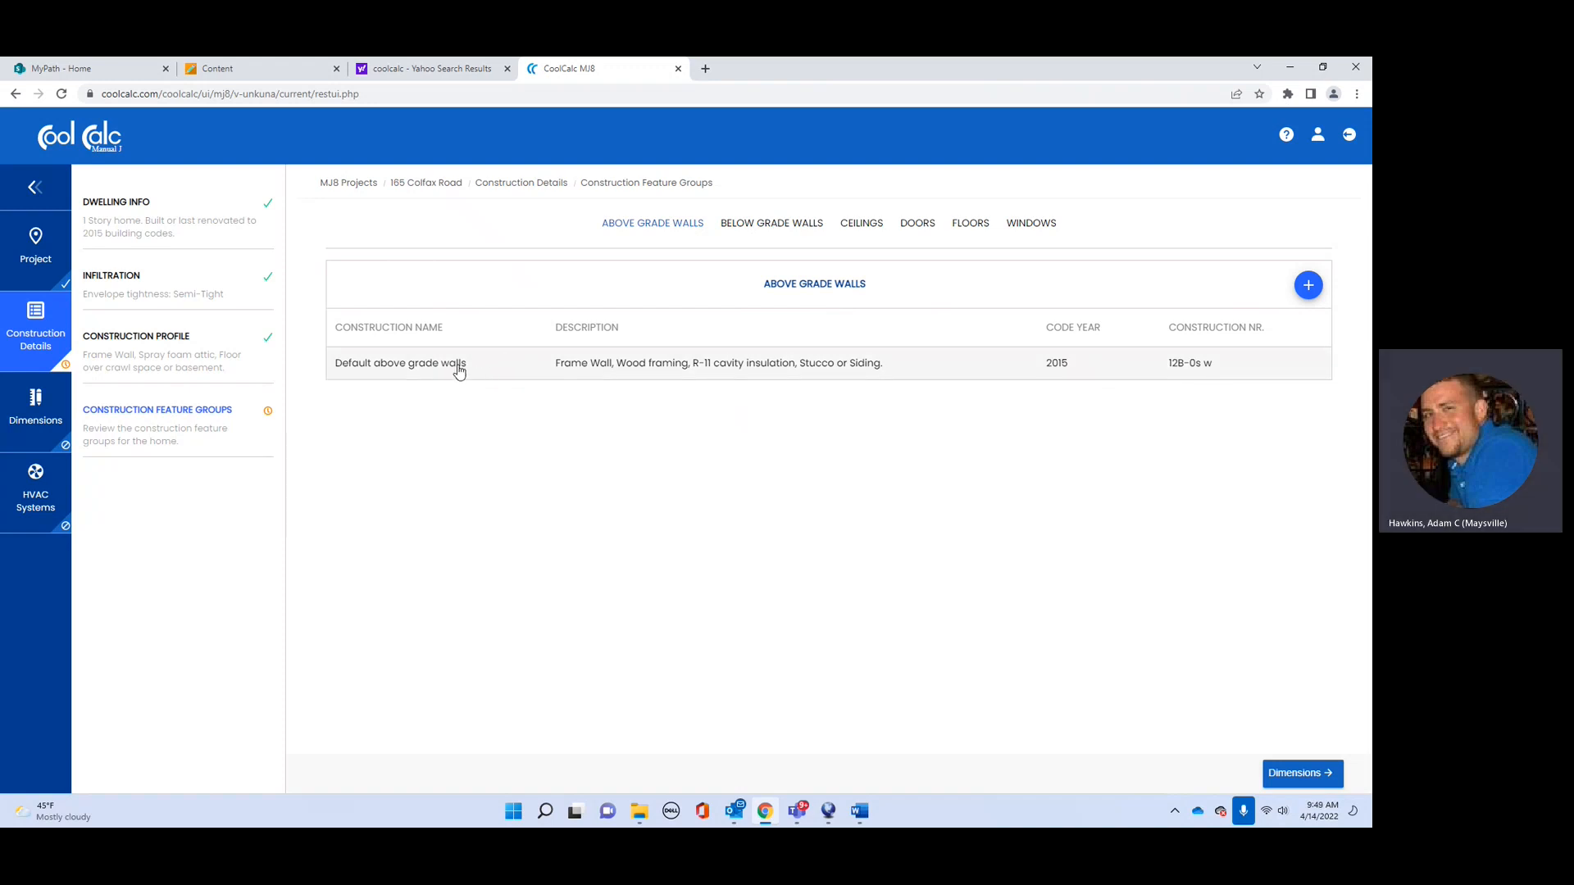
pyautogui.click(723, 368)
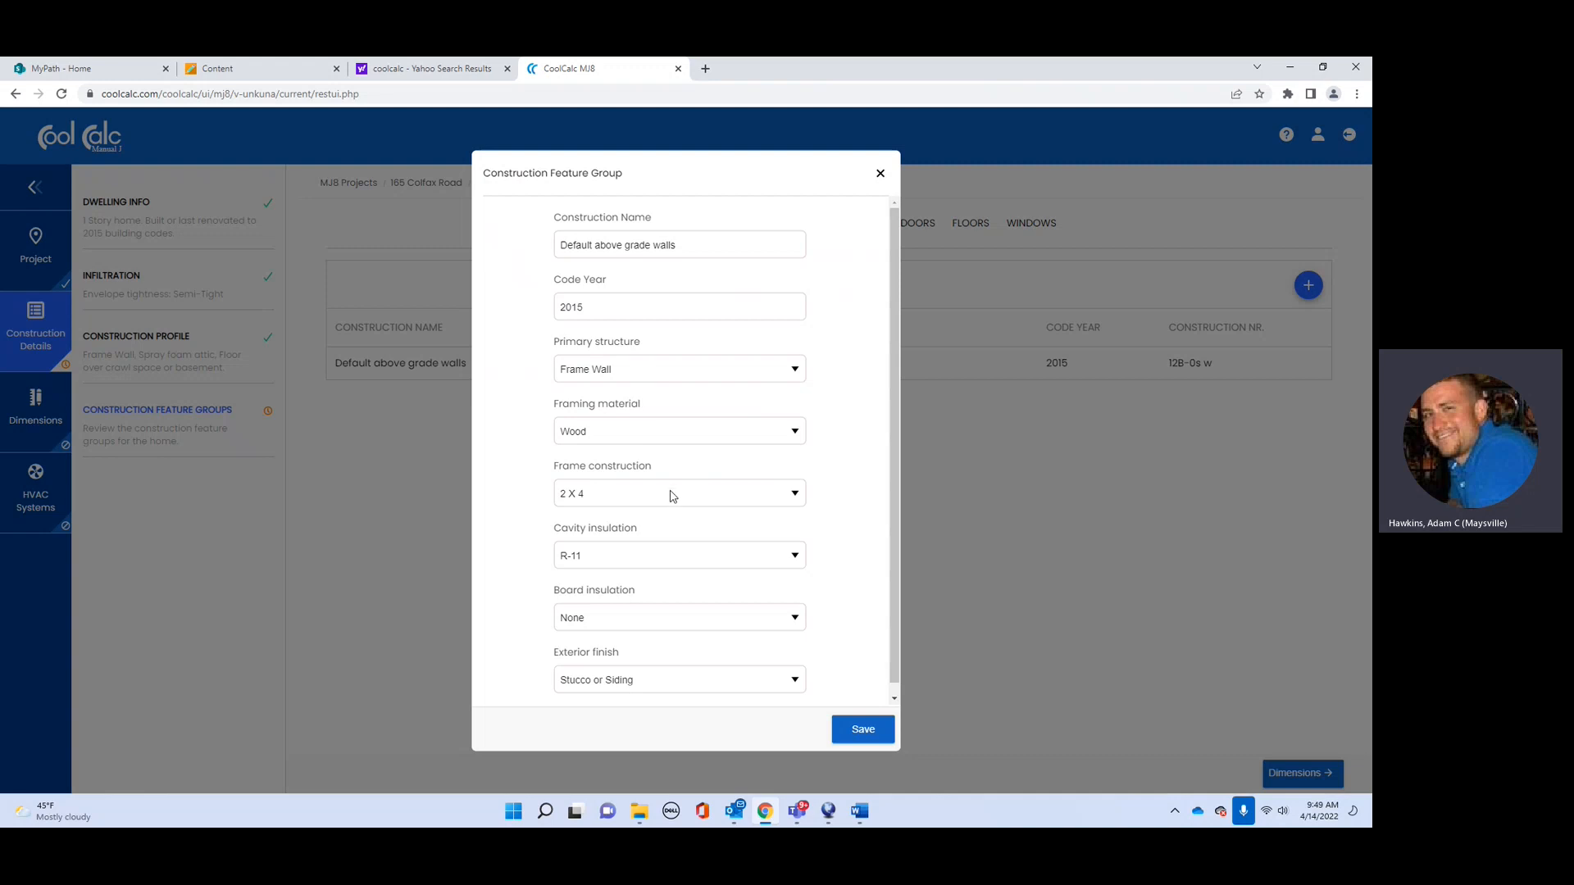
# Step: Give the default above grade walls 2 X 6 framing, R-21 cavity insulation, no board insulation, and save
pyautogui.click(672, 557)
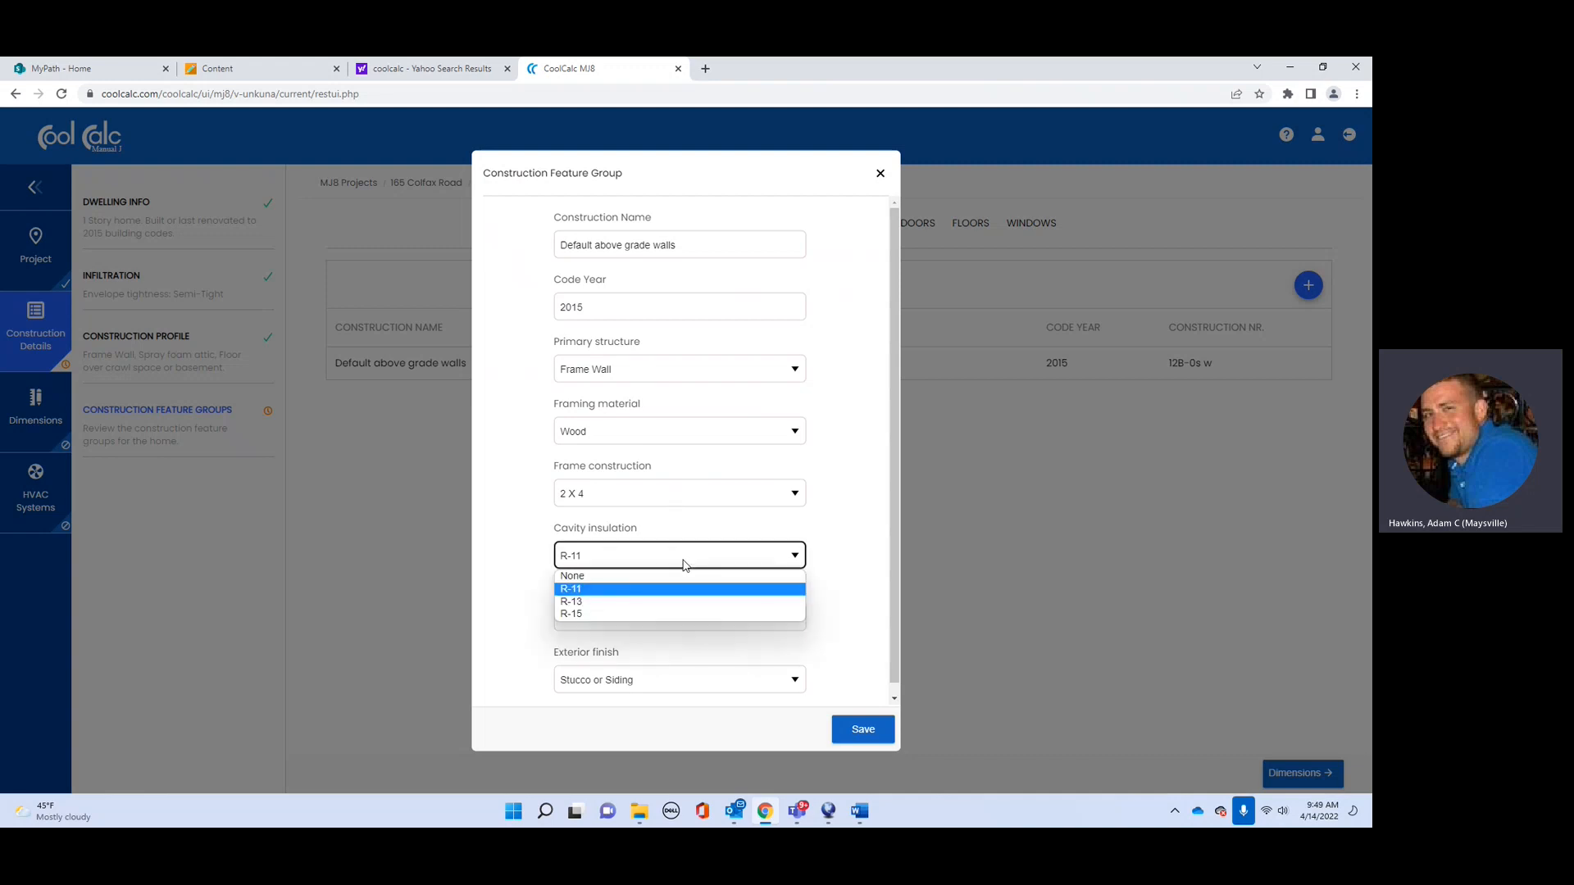
pyautogui.scroll(-1, 686, 564)
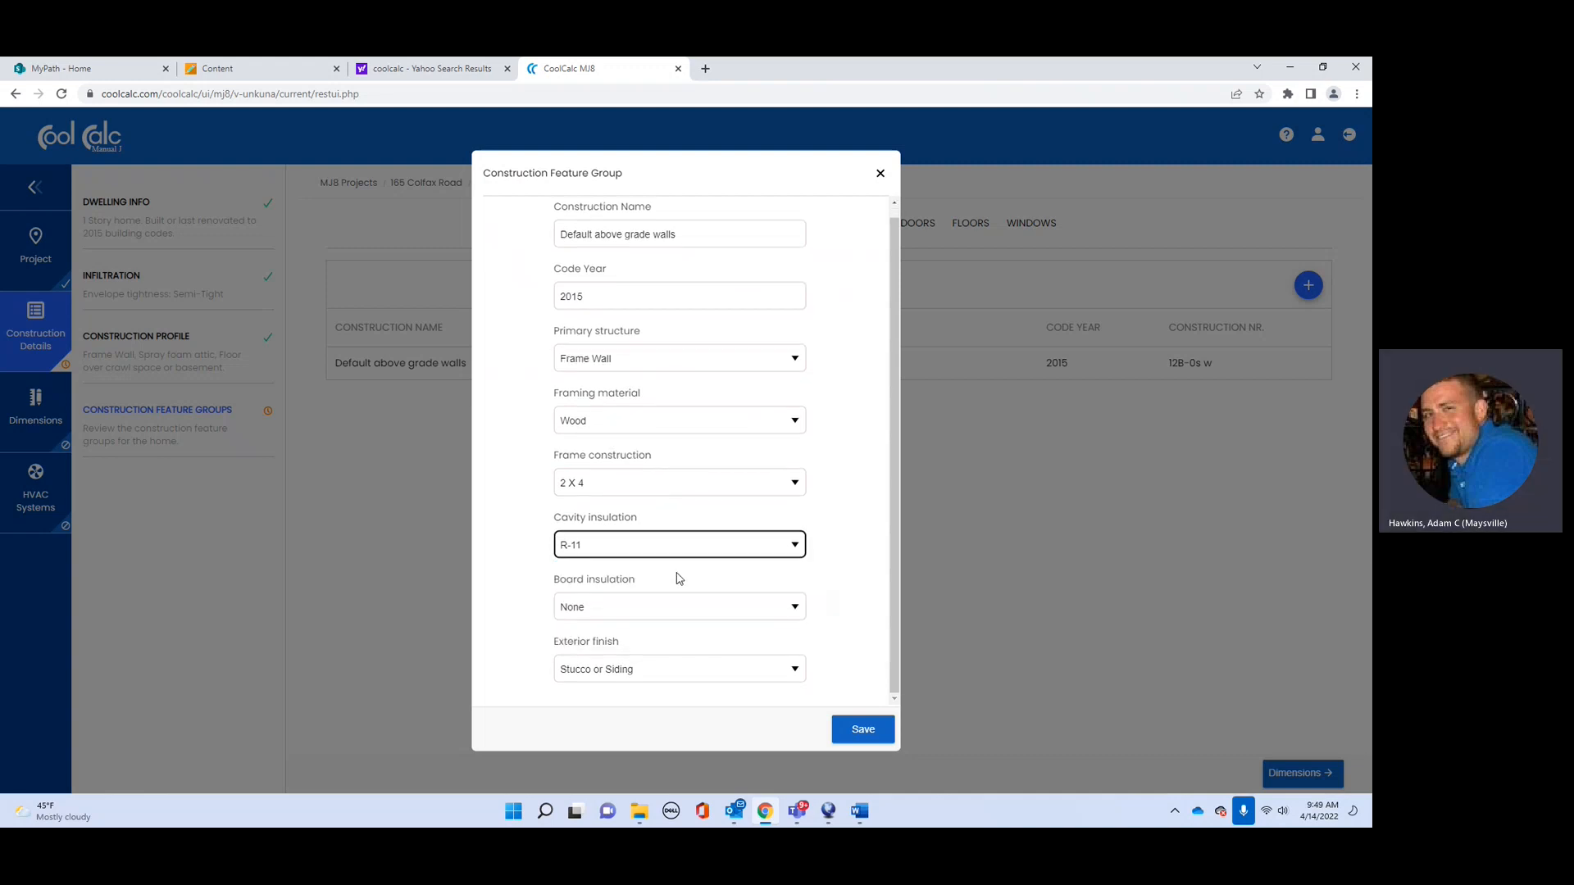
pyautogui.click(735, 550)
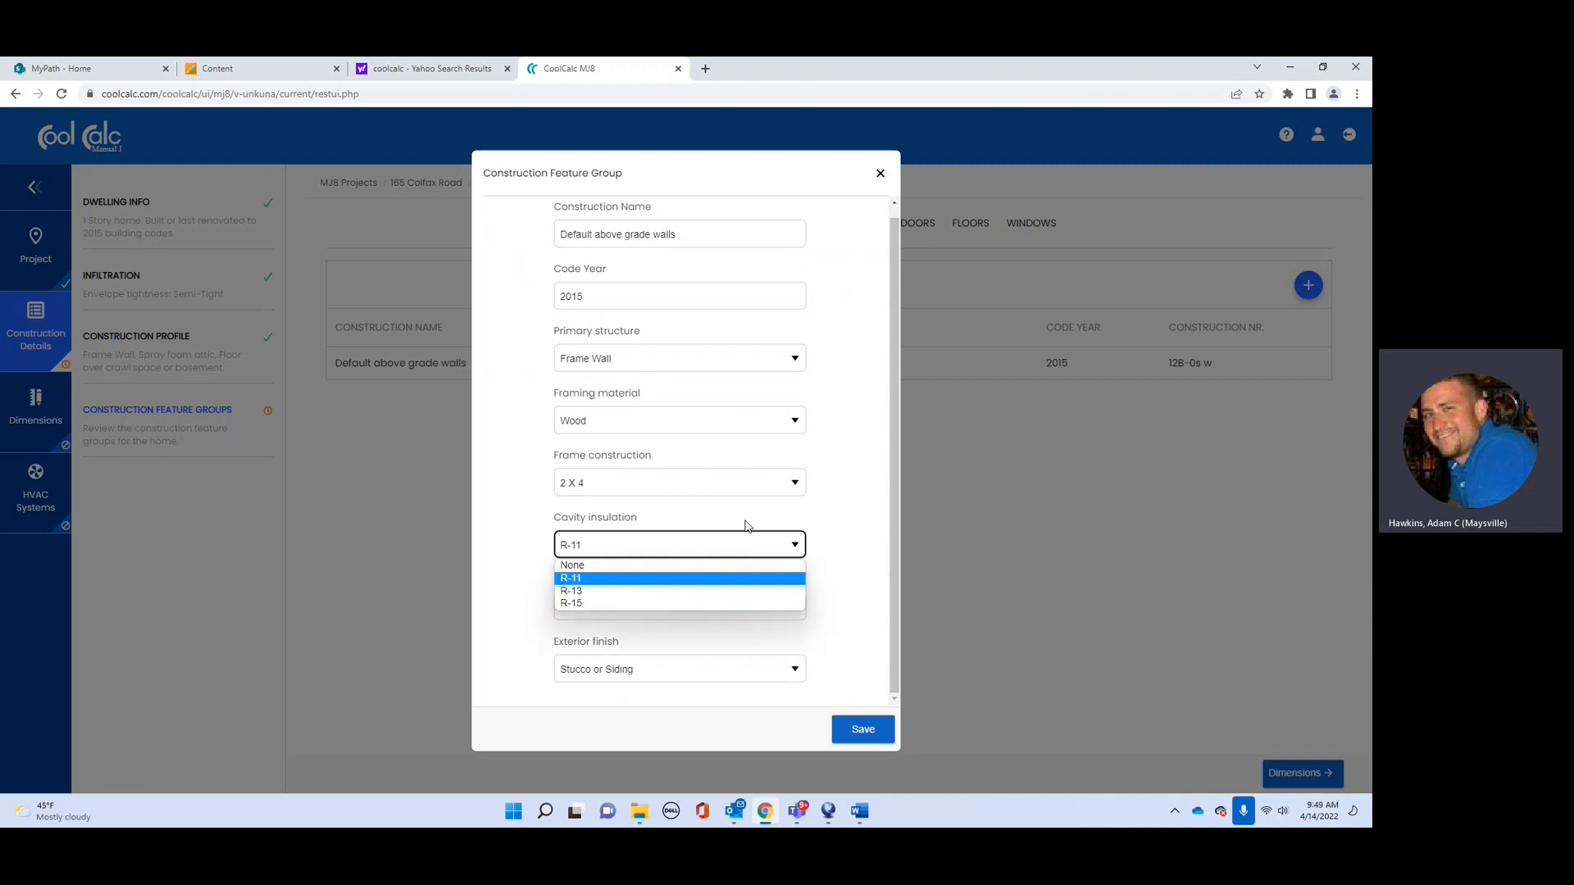
pyautogui.click(705, 554)
pyautogui.click(780, 486)
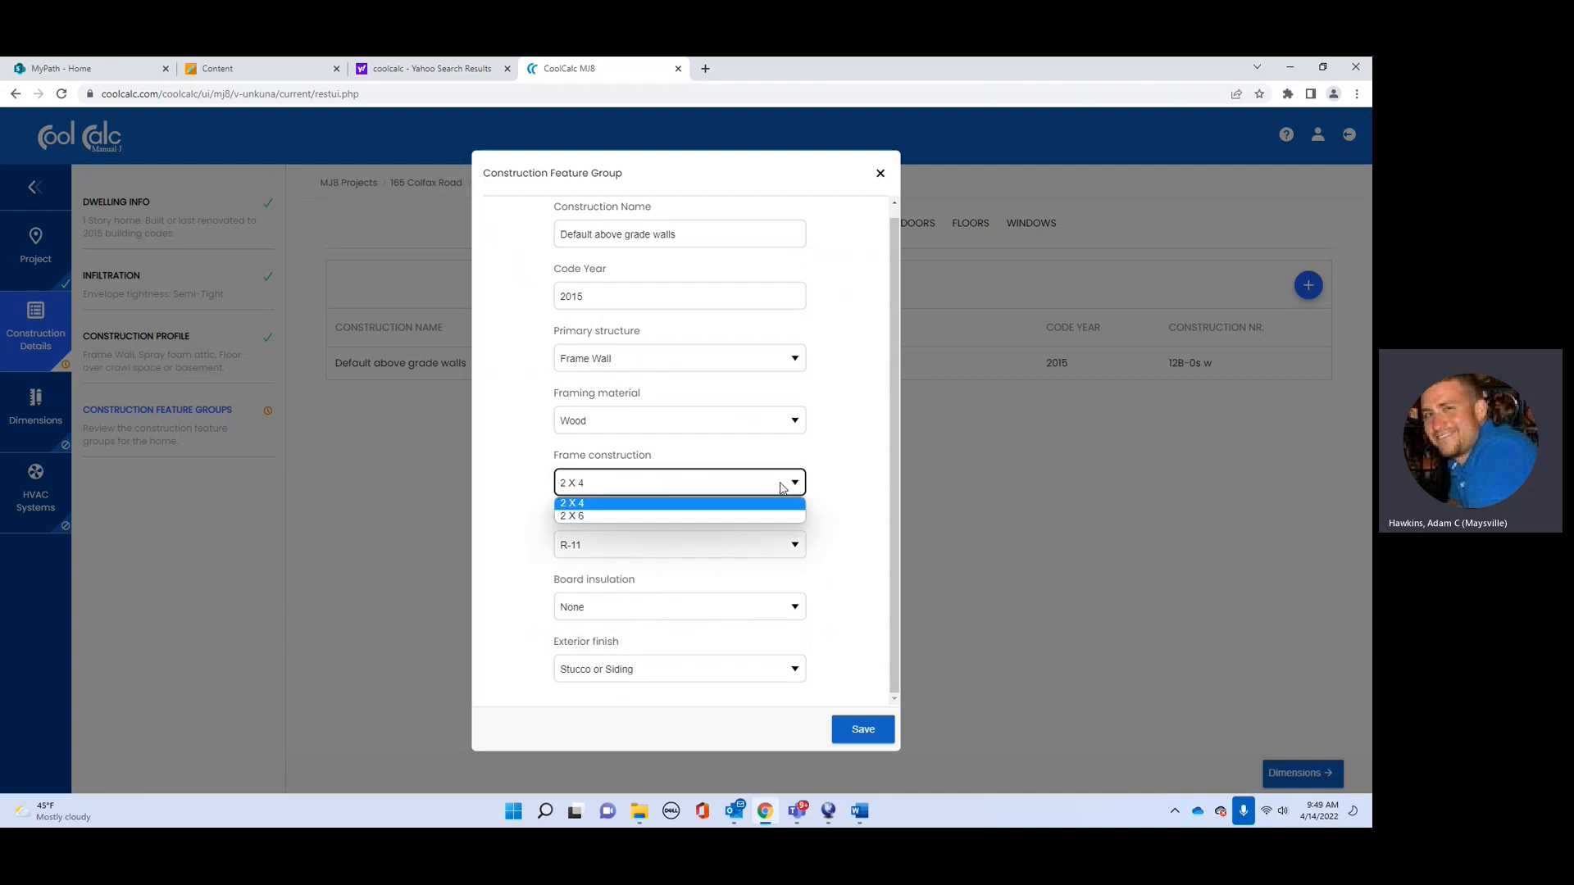
pyautogui.click(754, 515)
pyautogui.click(791, 548)
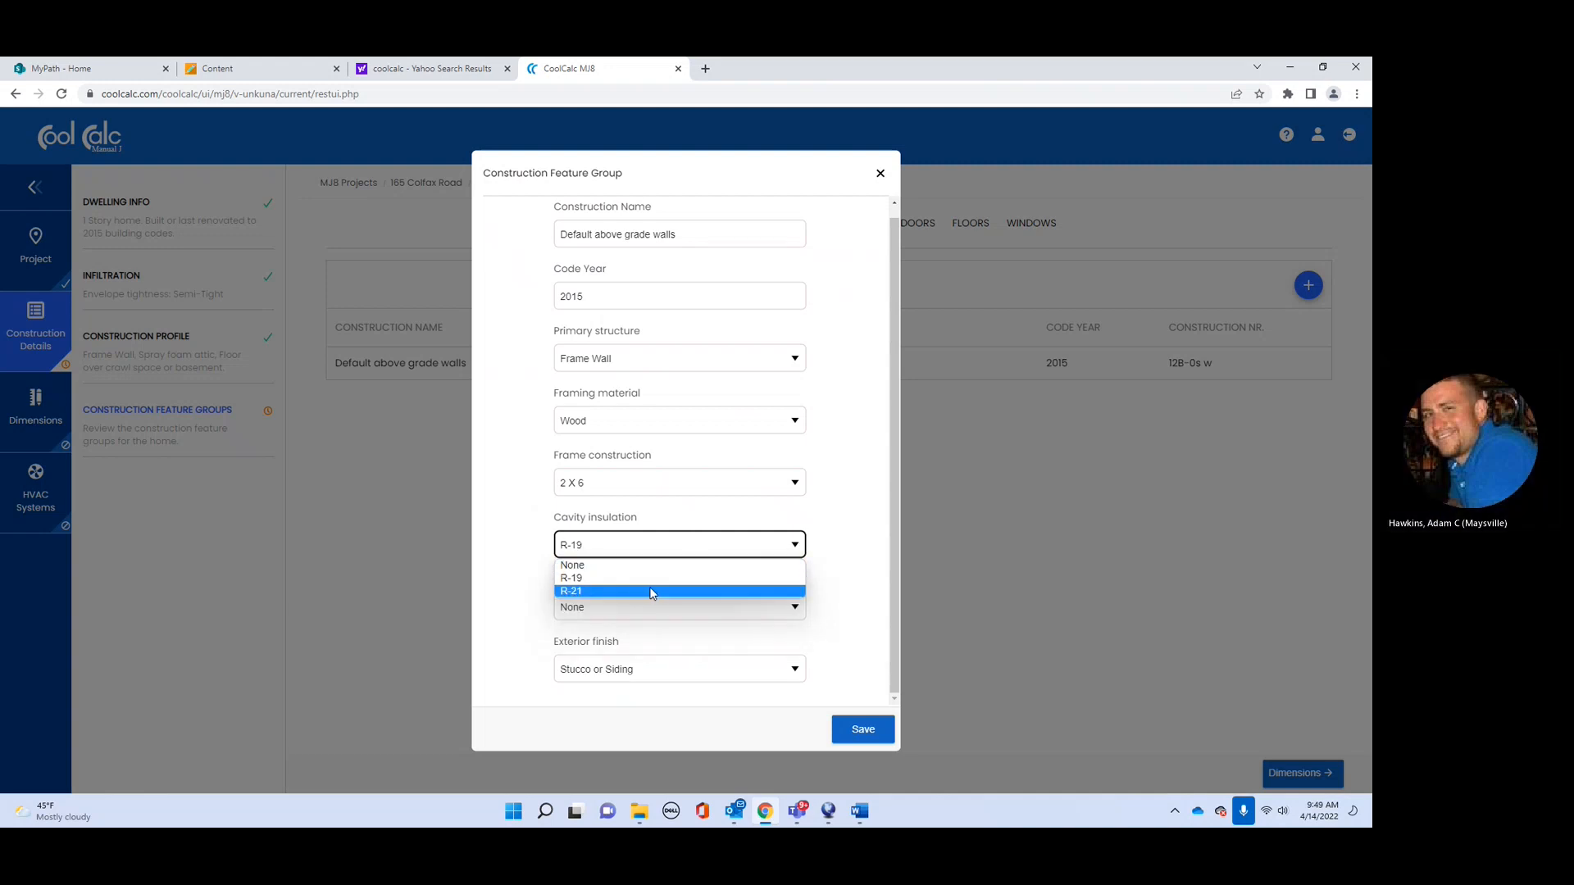
pyautogui.click(653, 591)
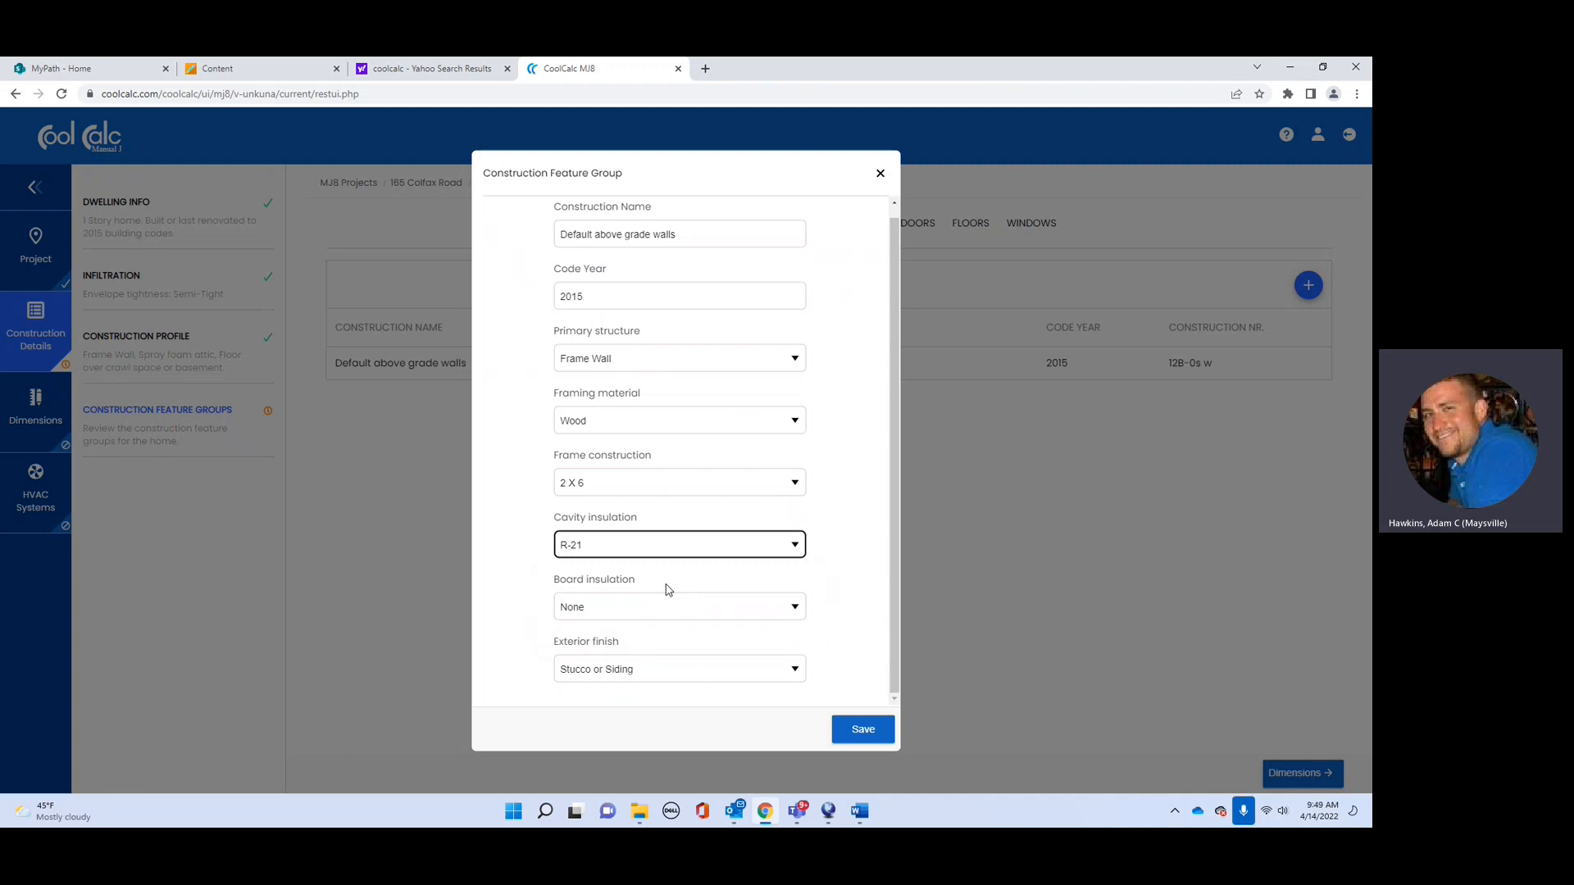
pyautogui.click(794, 608)
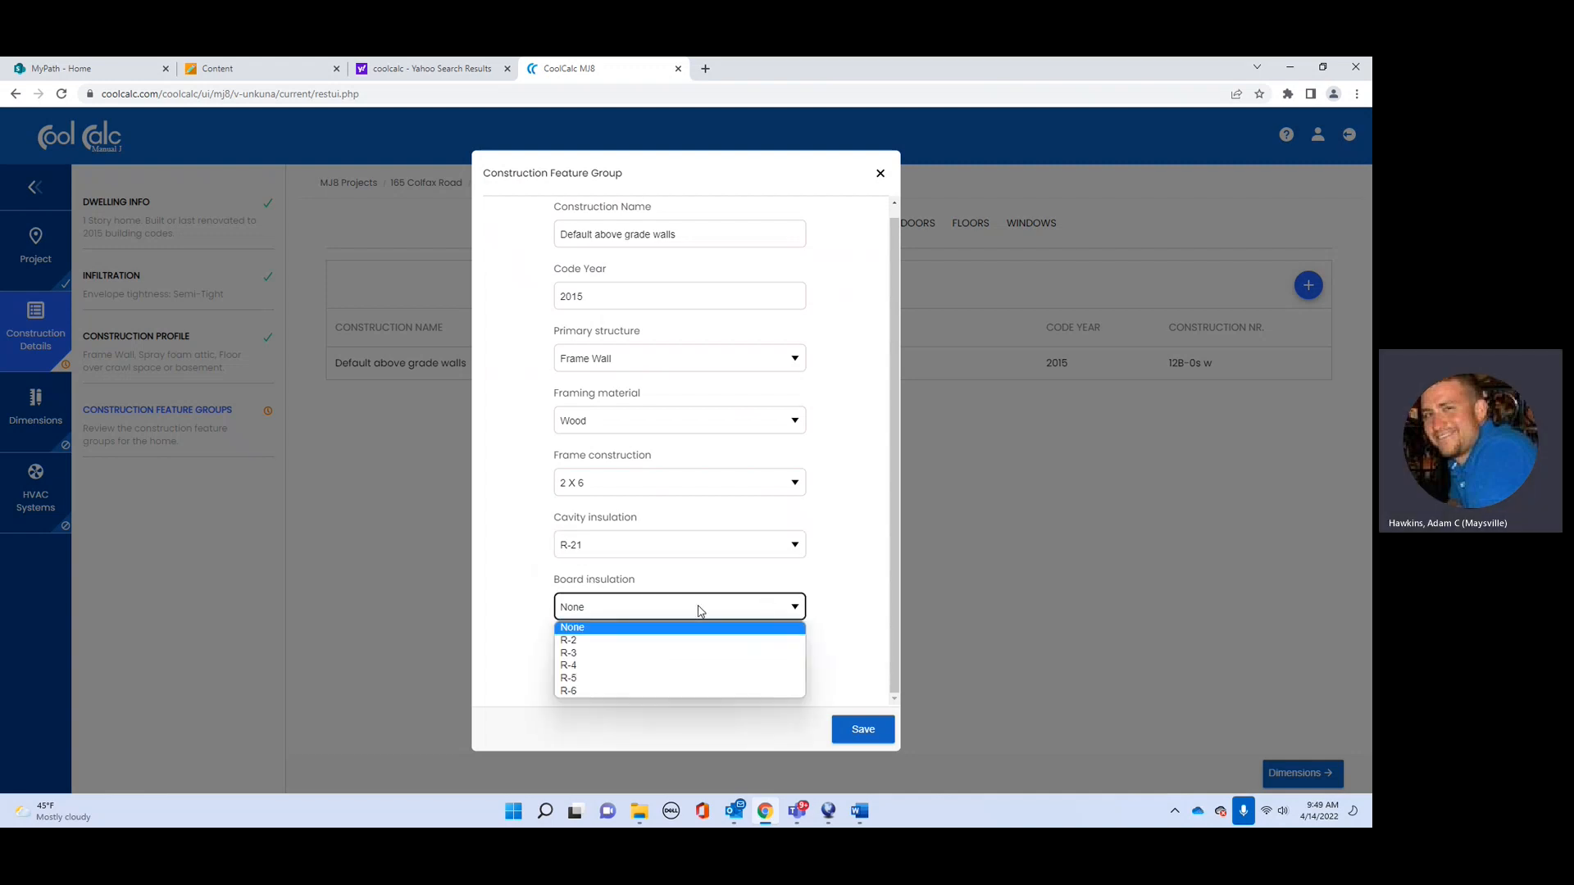
pyautogui.click(593, 634)
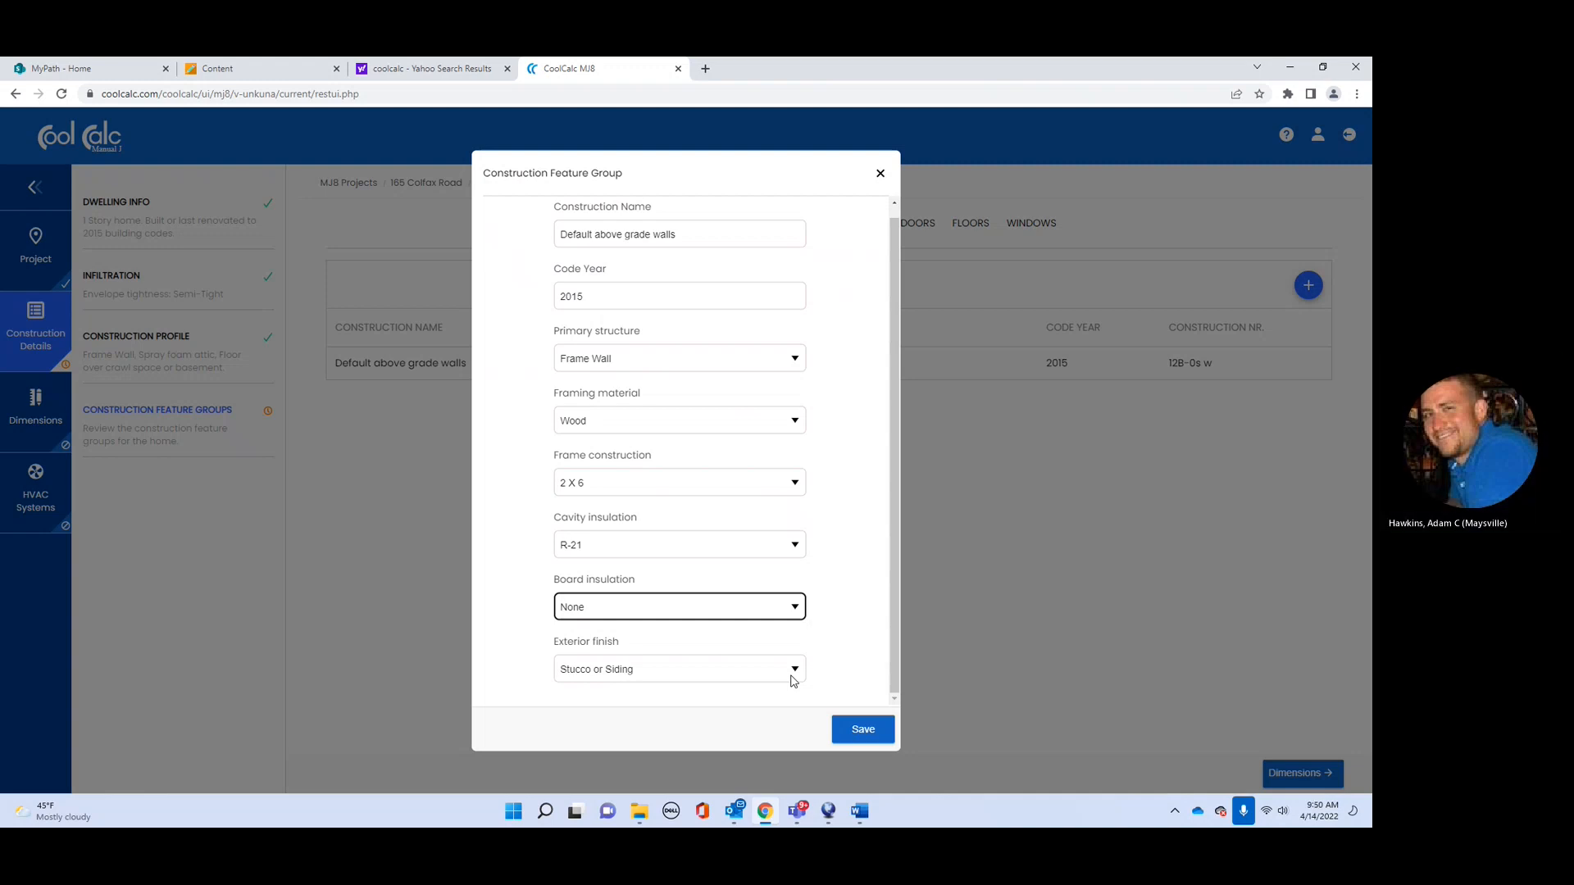
pyautogui.click(860, 729)
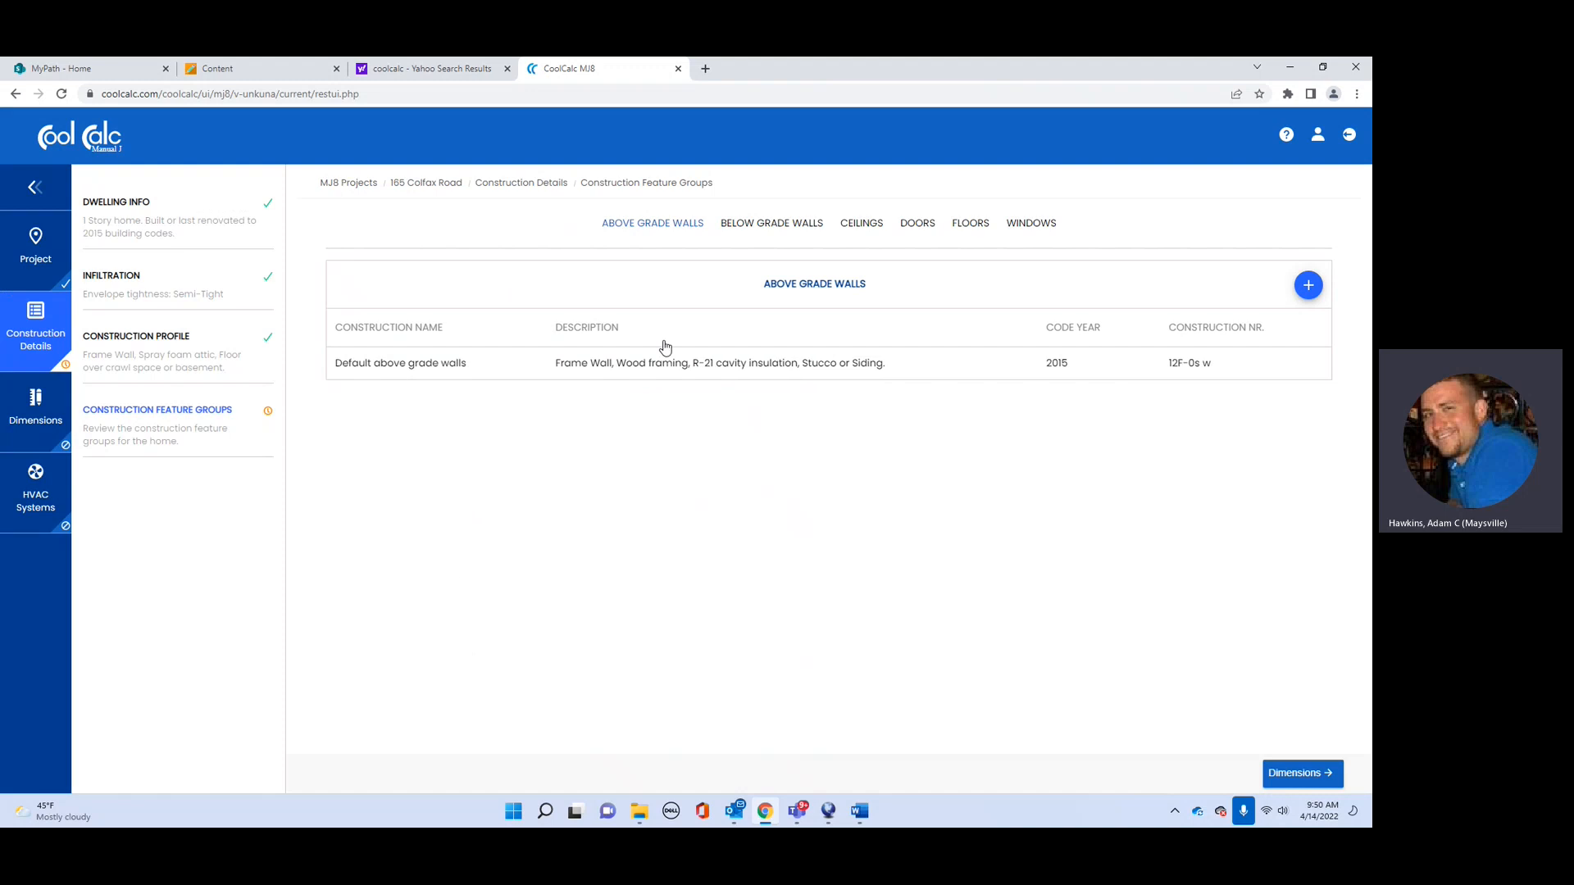
# Step: Save the default below grade walls as 8 inch brick with wood framing and R-11 cavity insulation
pyautogui.click(1309, 287)
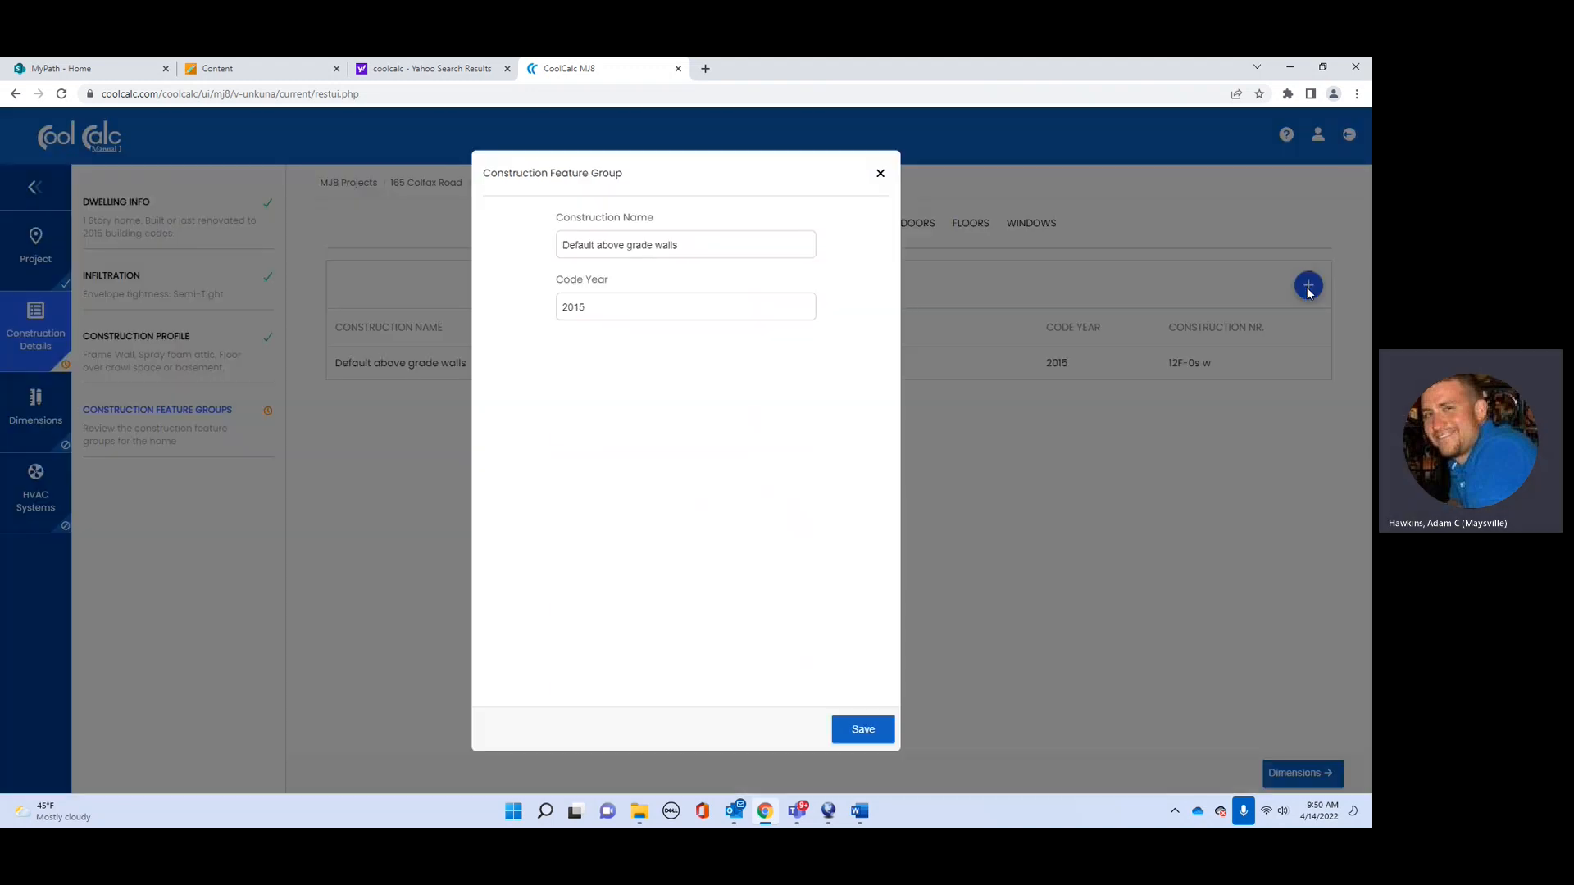
pyautogui.click(880, 175)
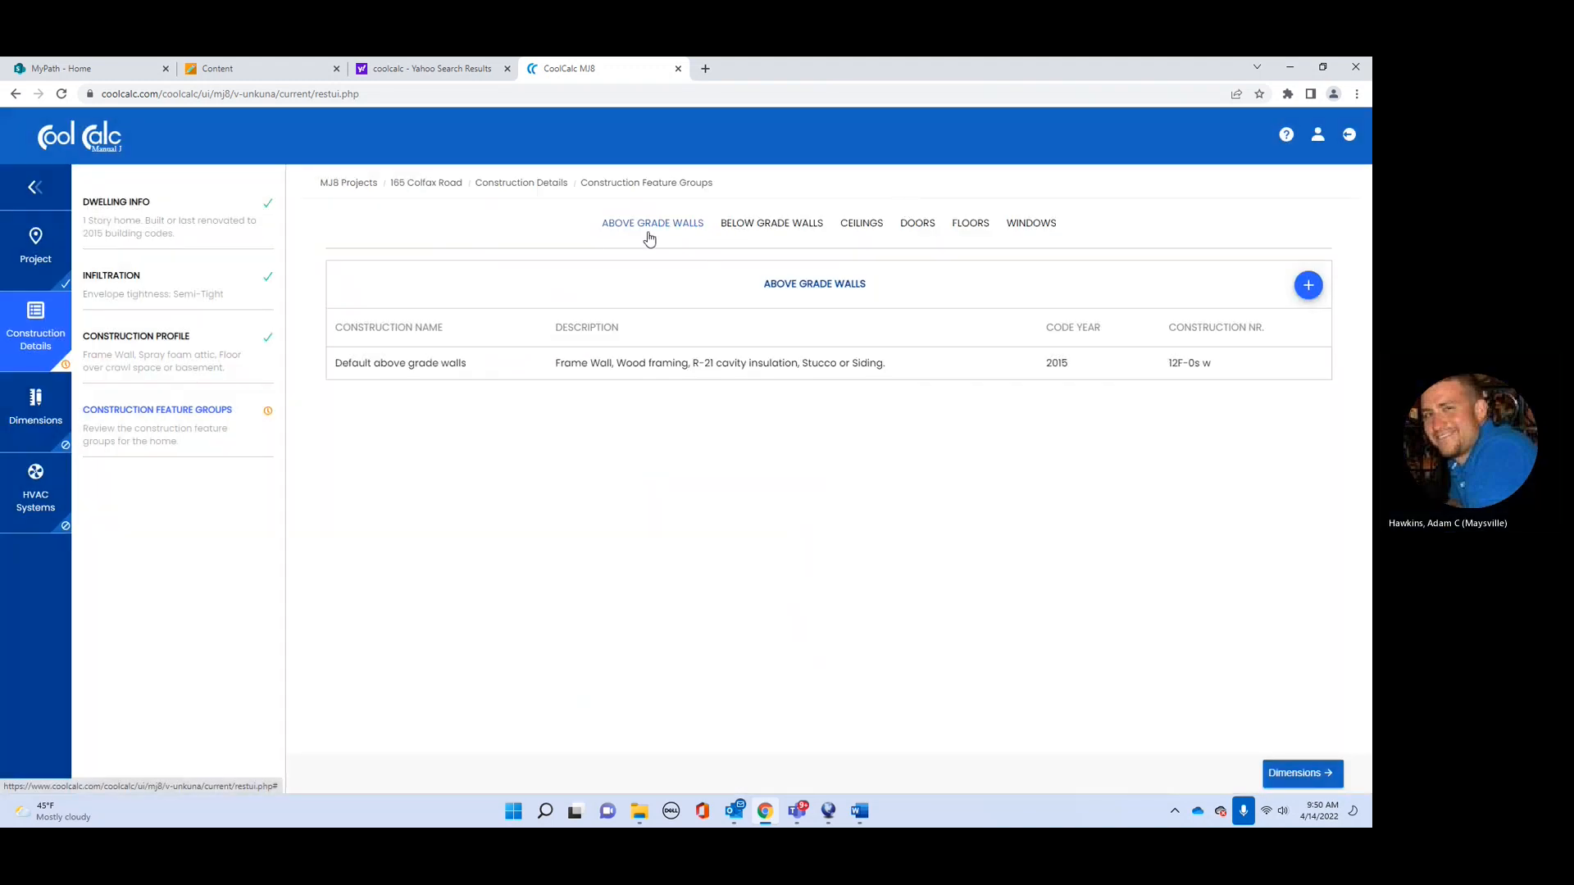
pyautogui.click(751, 232)
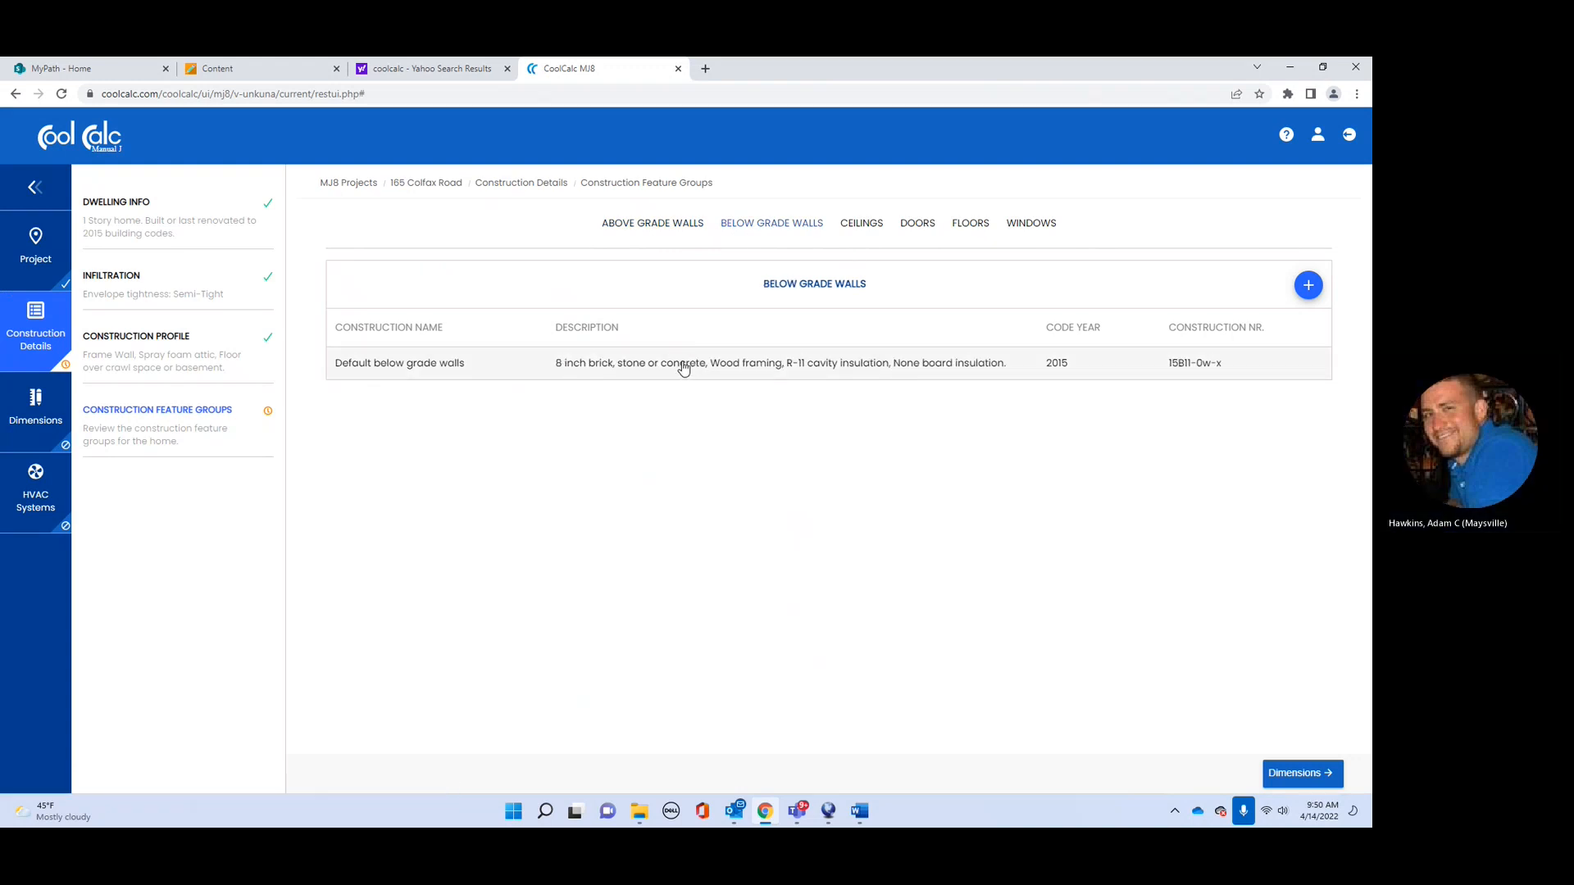
pyautogui.click(844, 369)
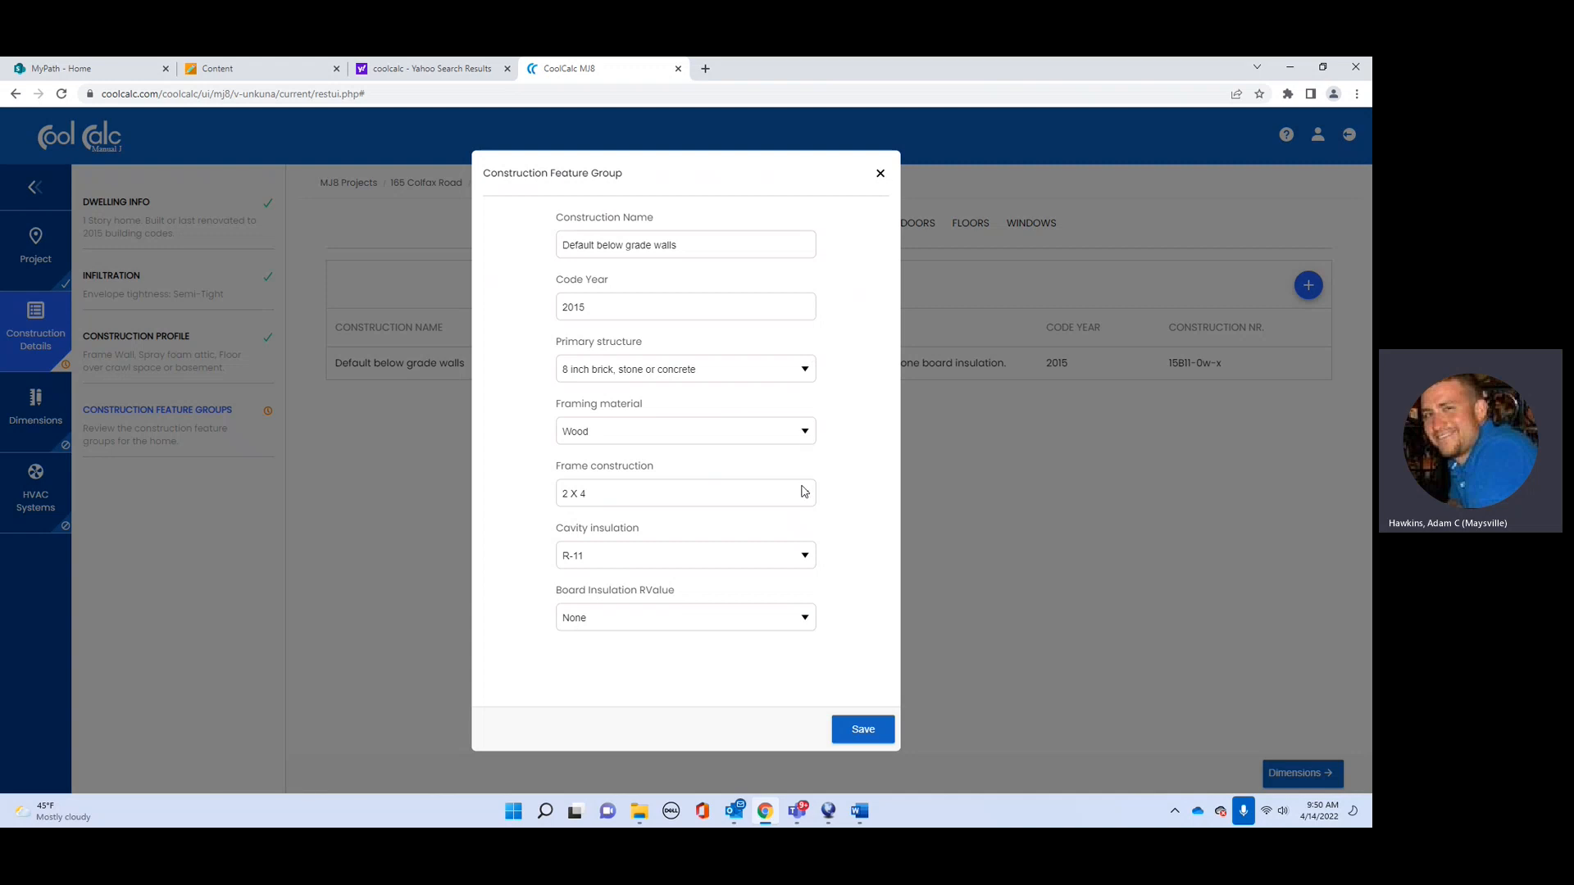
pyautogui.click(811, 439)
pyautogui.click(811, 495)
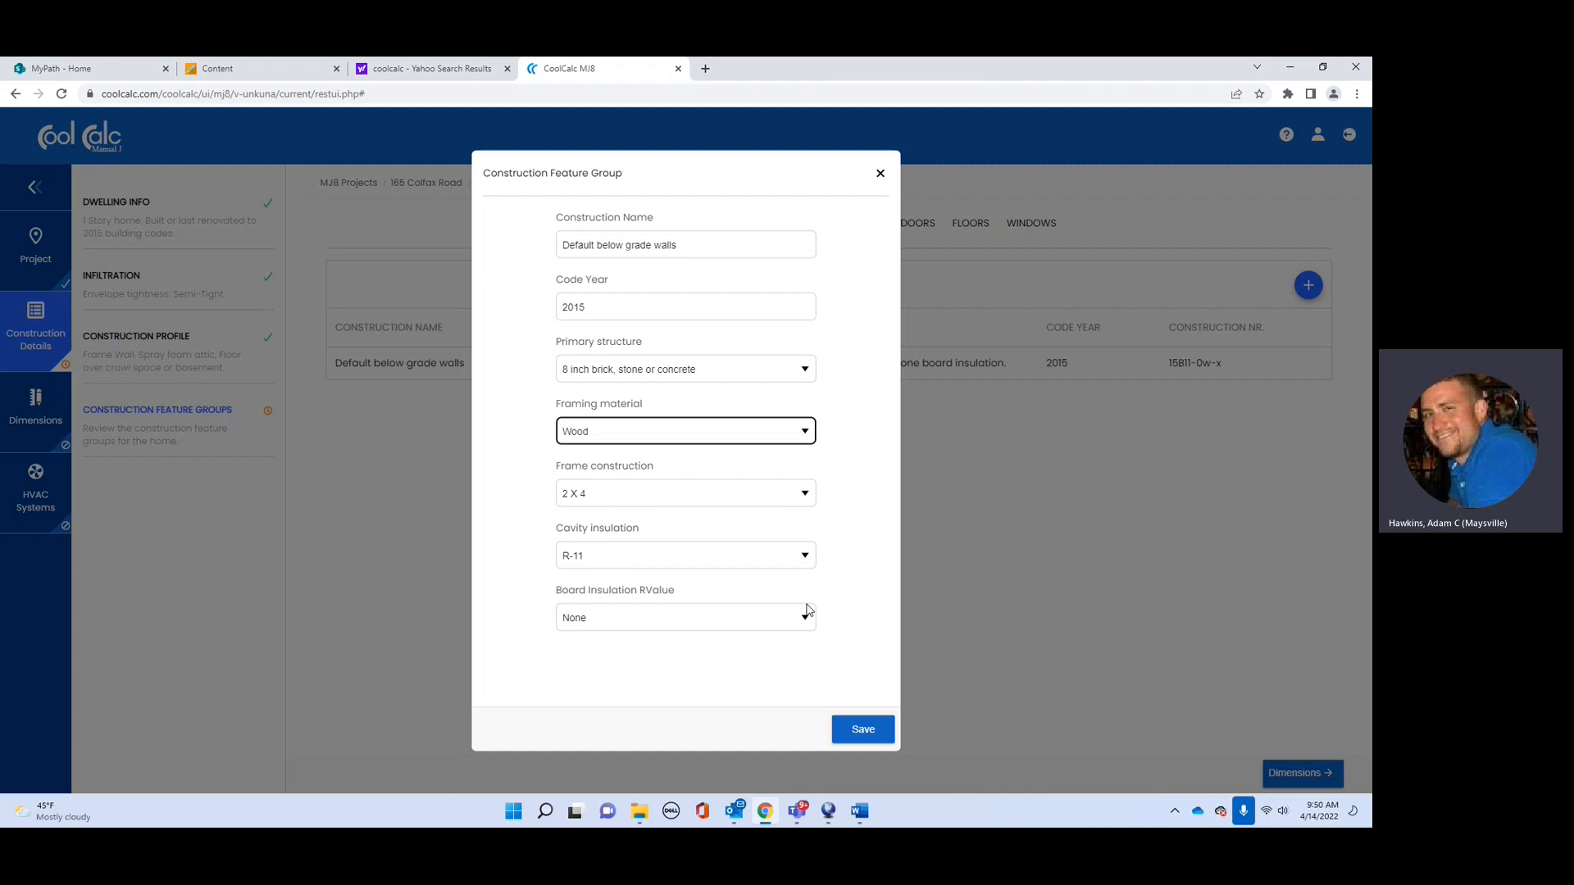
pyautogui.click(849, 730)
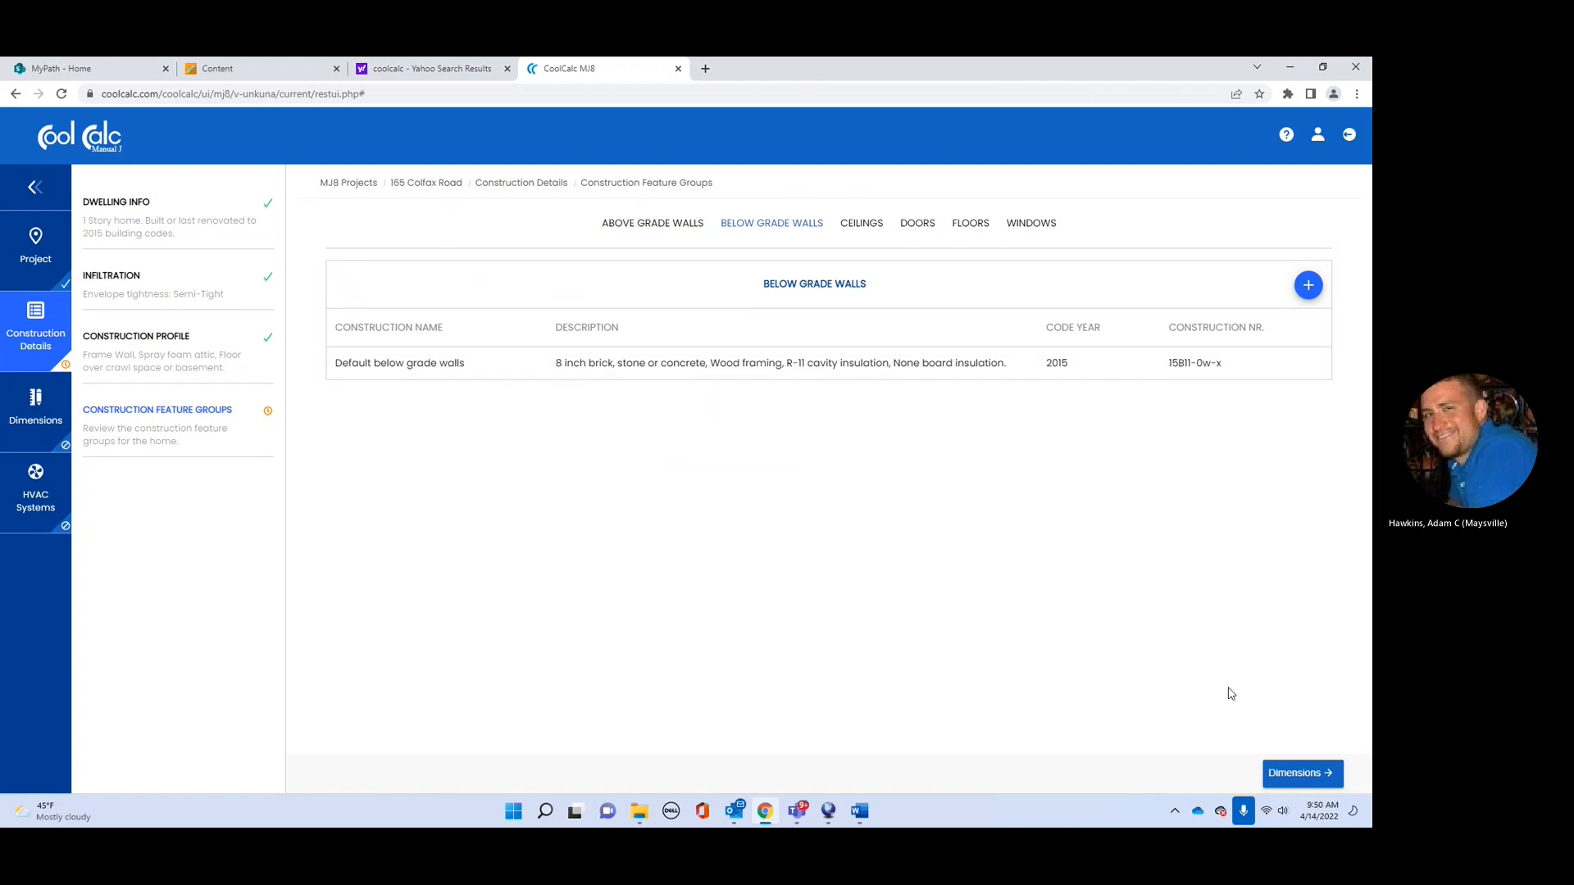
# Step: Save the default ceilings unchanged as under encapsulated attic
pyautogui.click(861, 222)
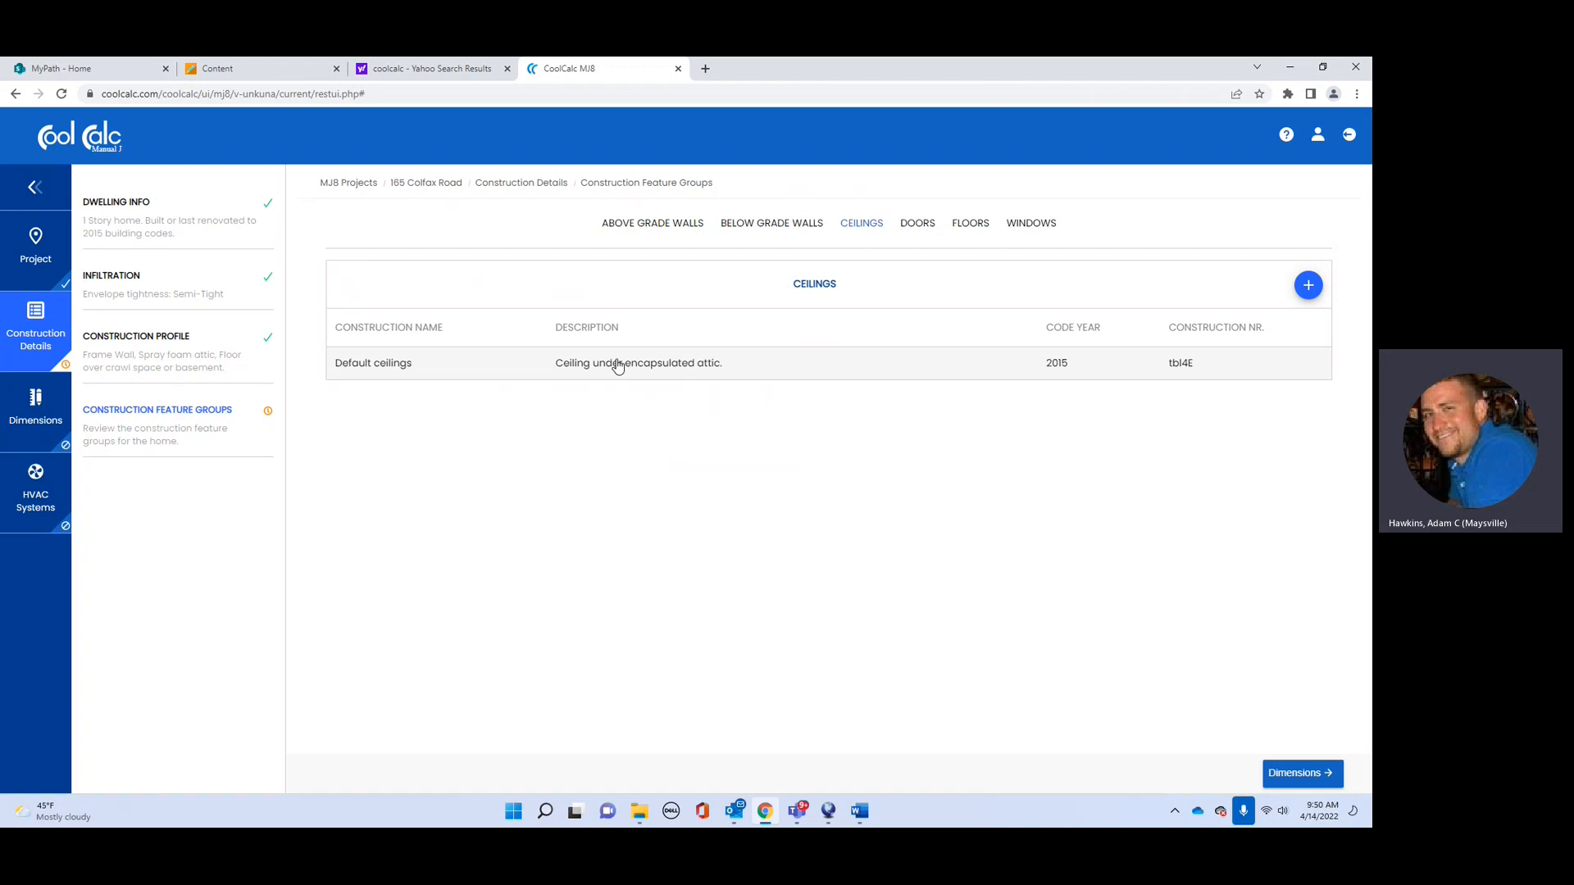
pyautogui.click(615, 365)
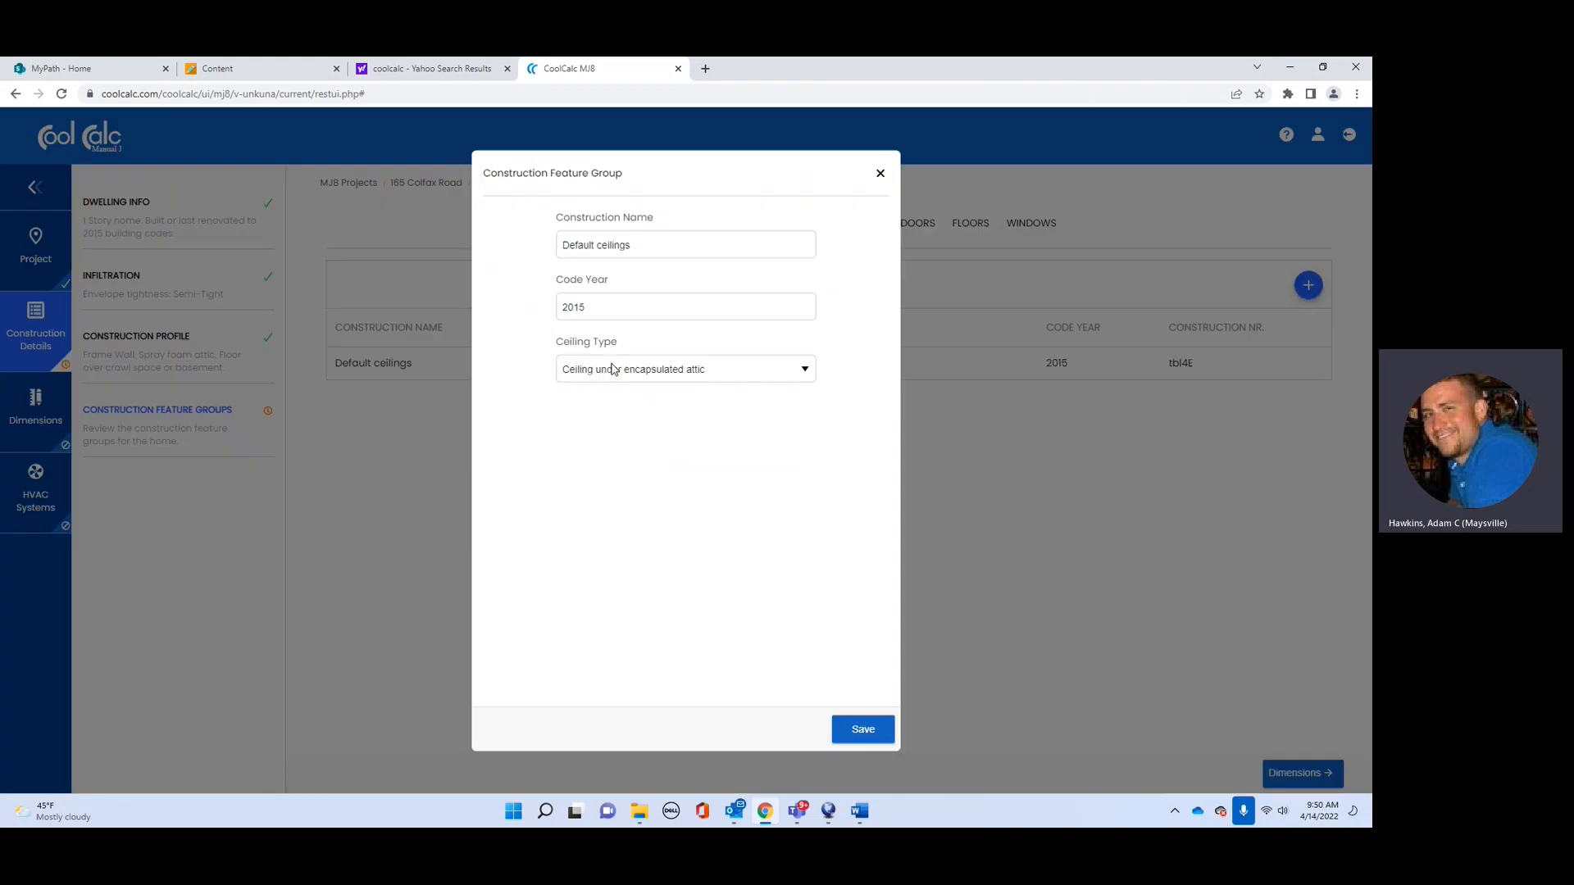
pyautogui.click(807, 374)
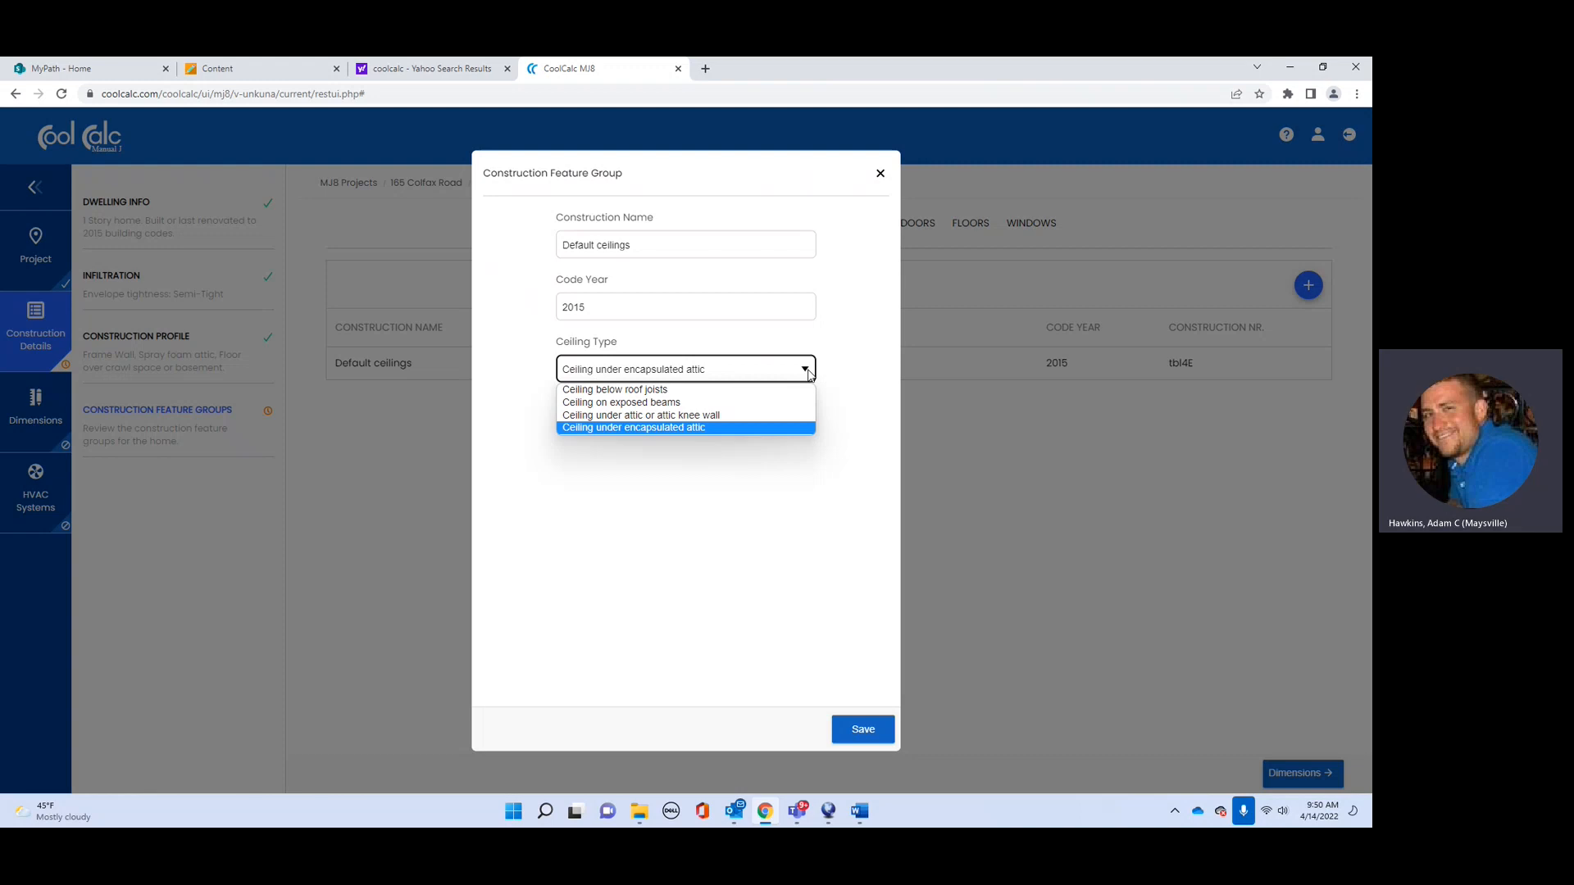
pyautogui.click(809, 375)
pyautogui.click(883, 727)
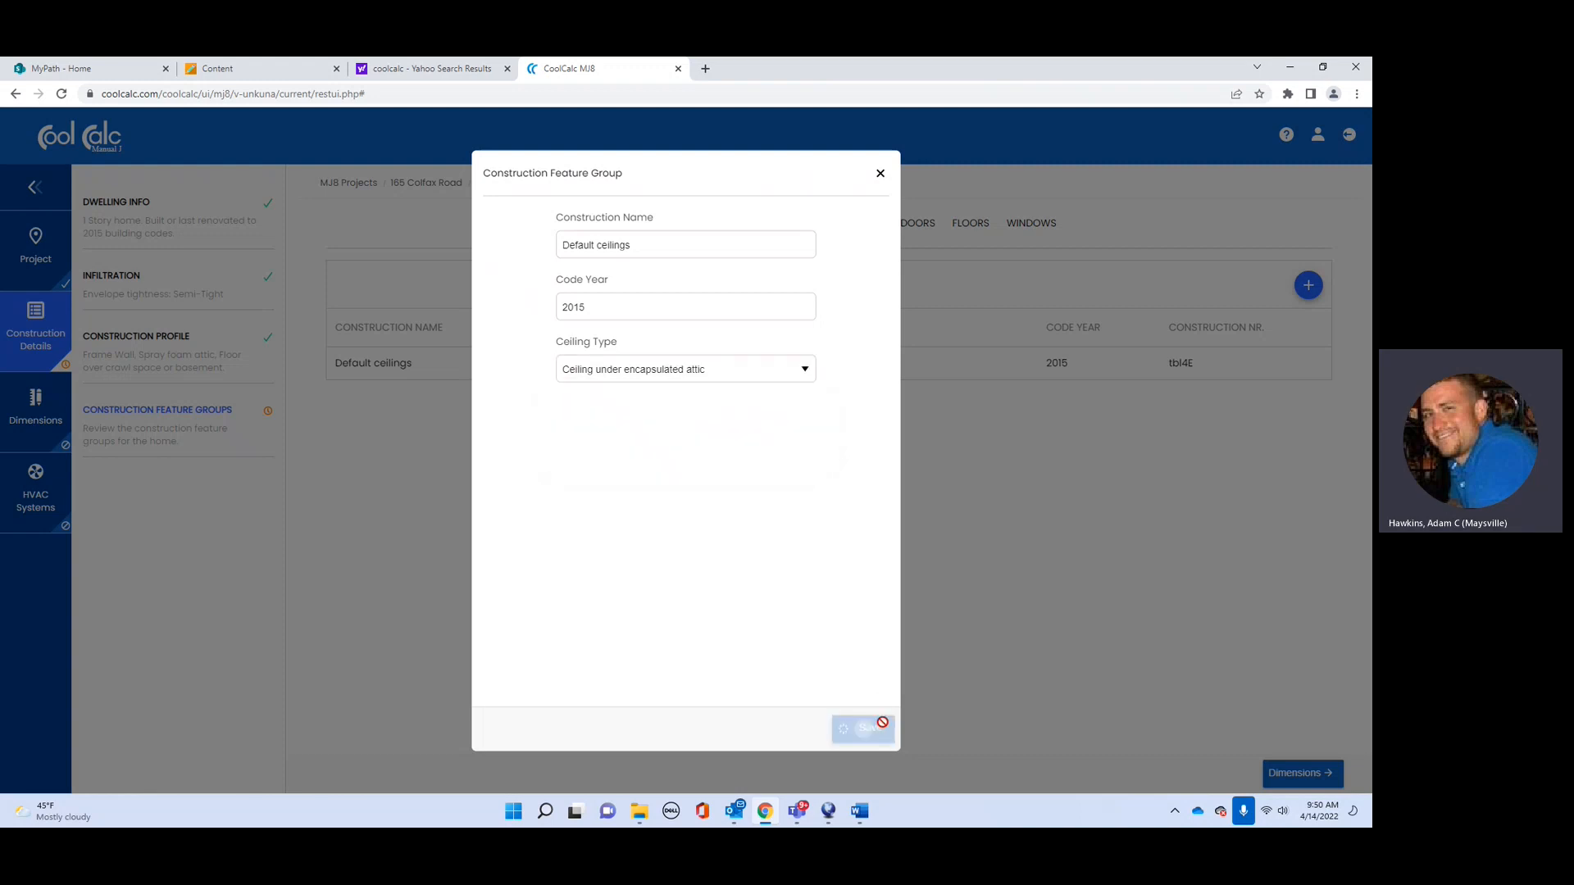
# Step: Save the default doors as wood with Solid Core and Metal Storm
pyautogui.click(924, 223)
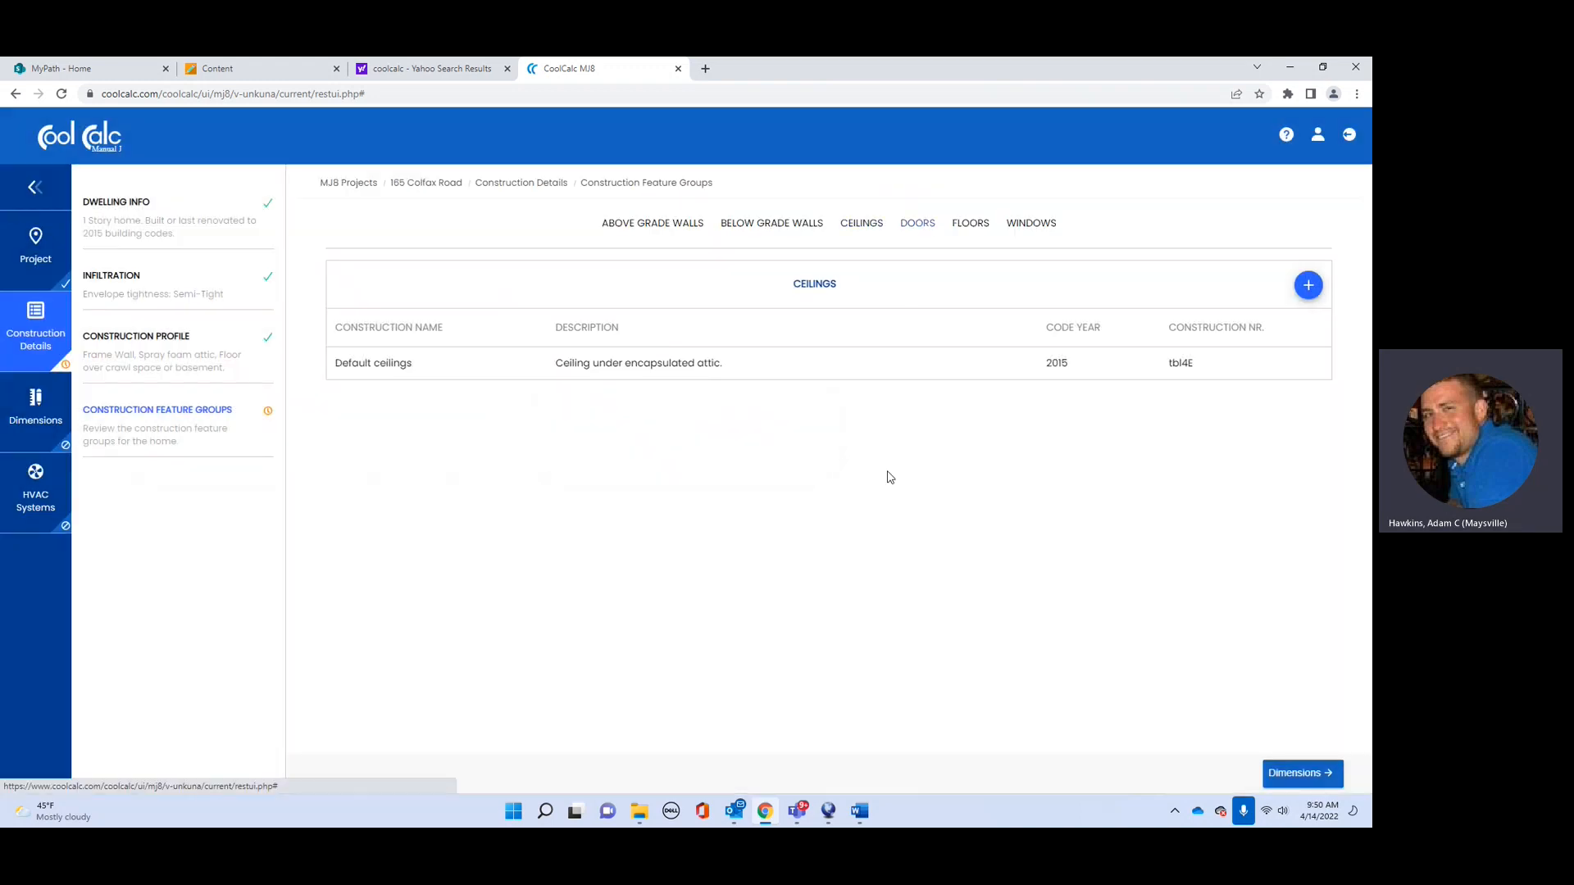
pyautogui.click(1067, 368)
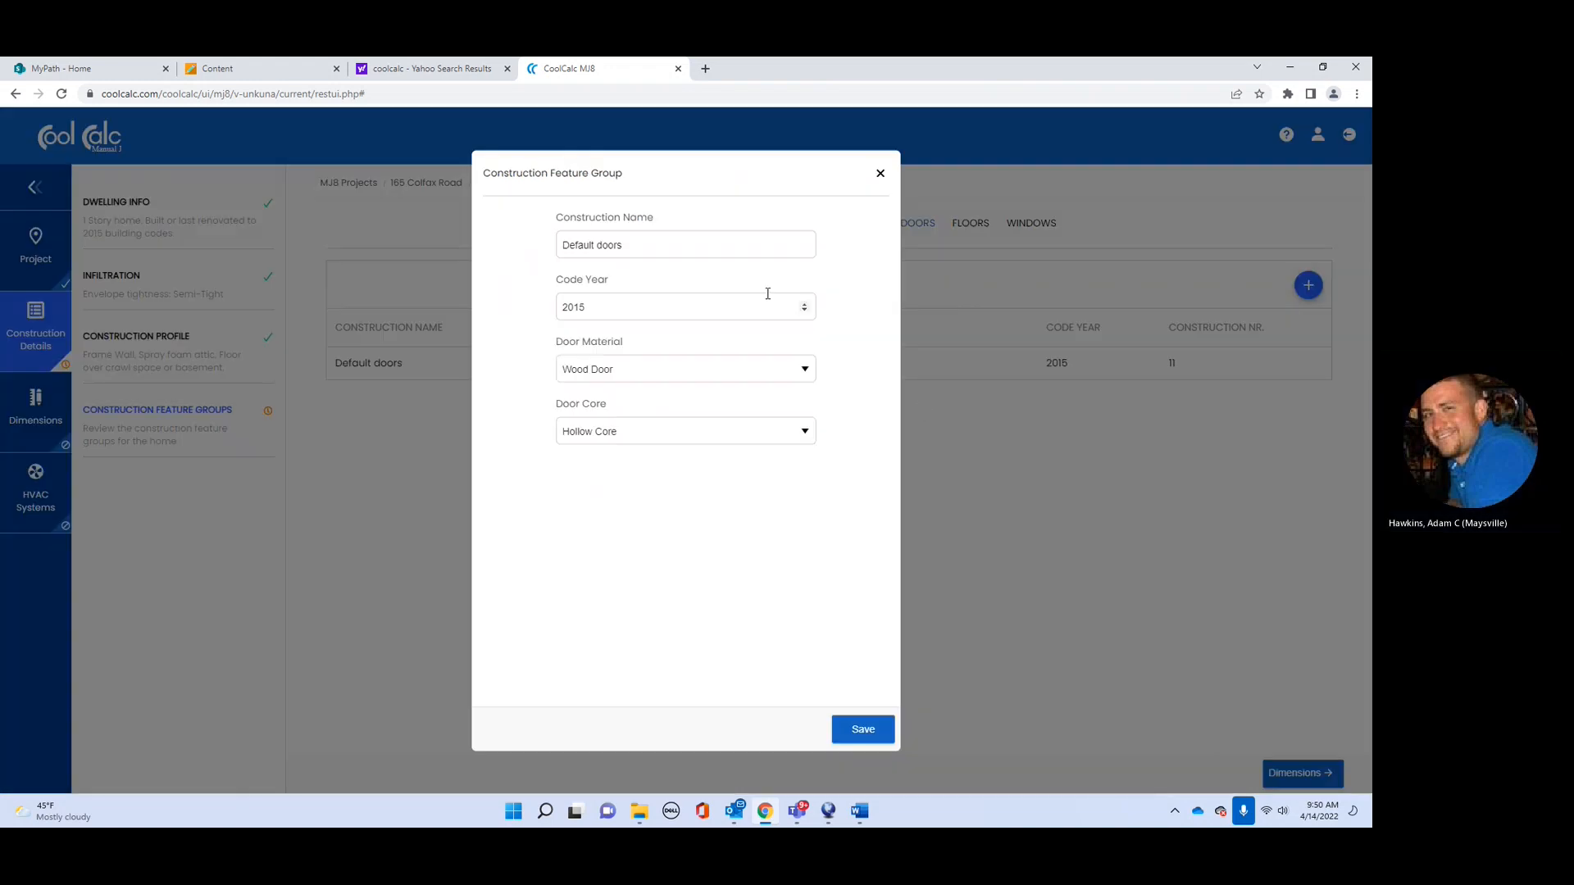
pyautogui.click(808, 373)
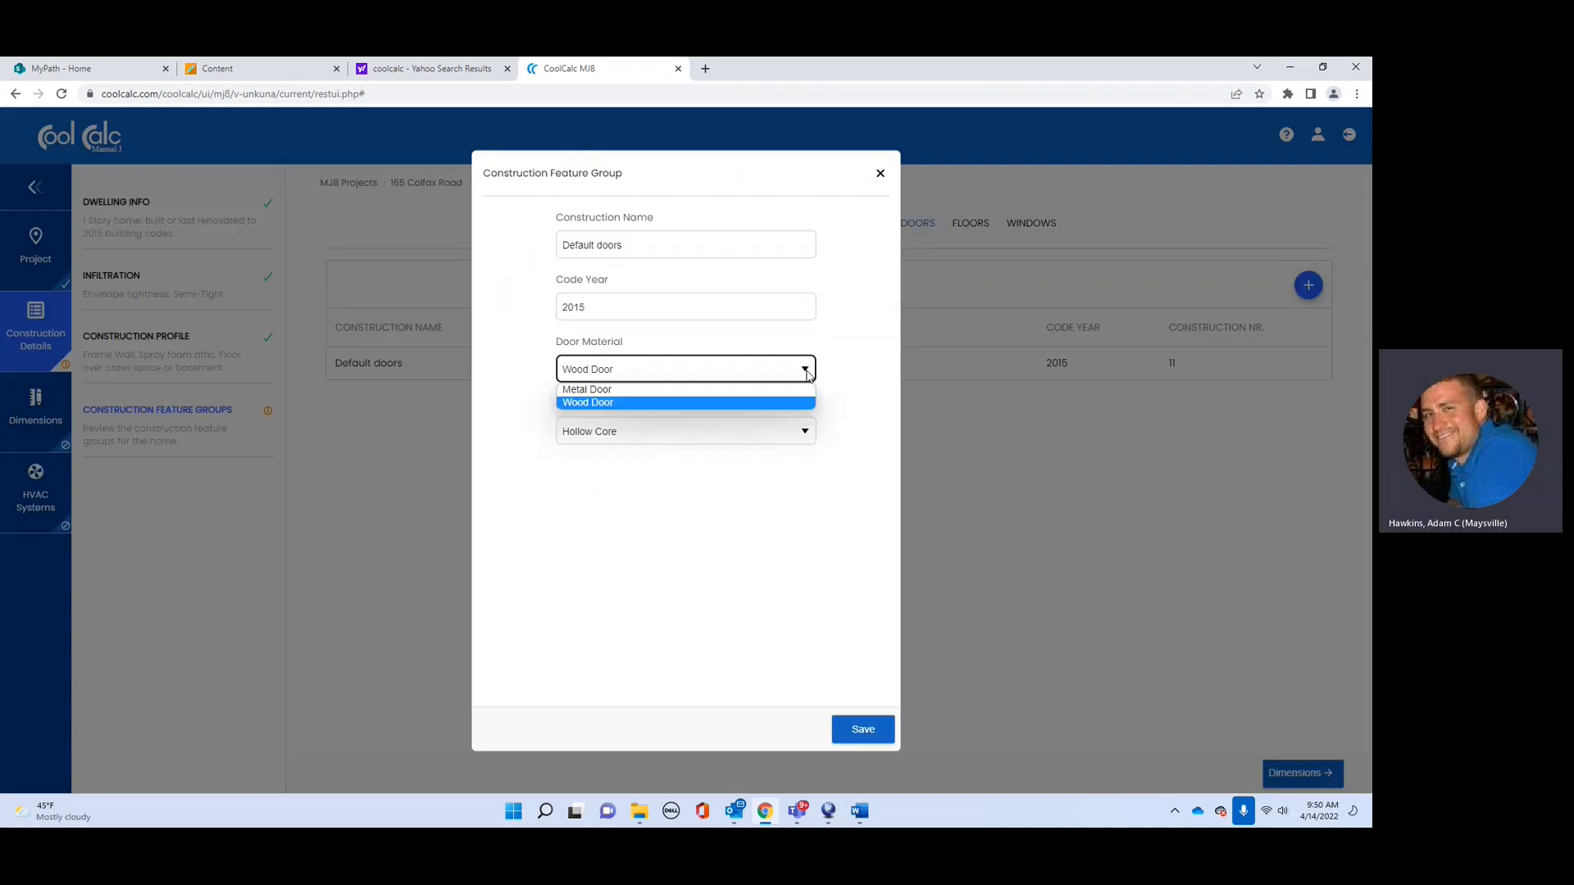
pyautogui.click(740, 401)
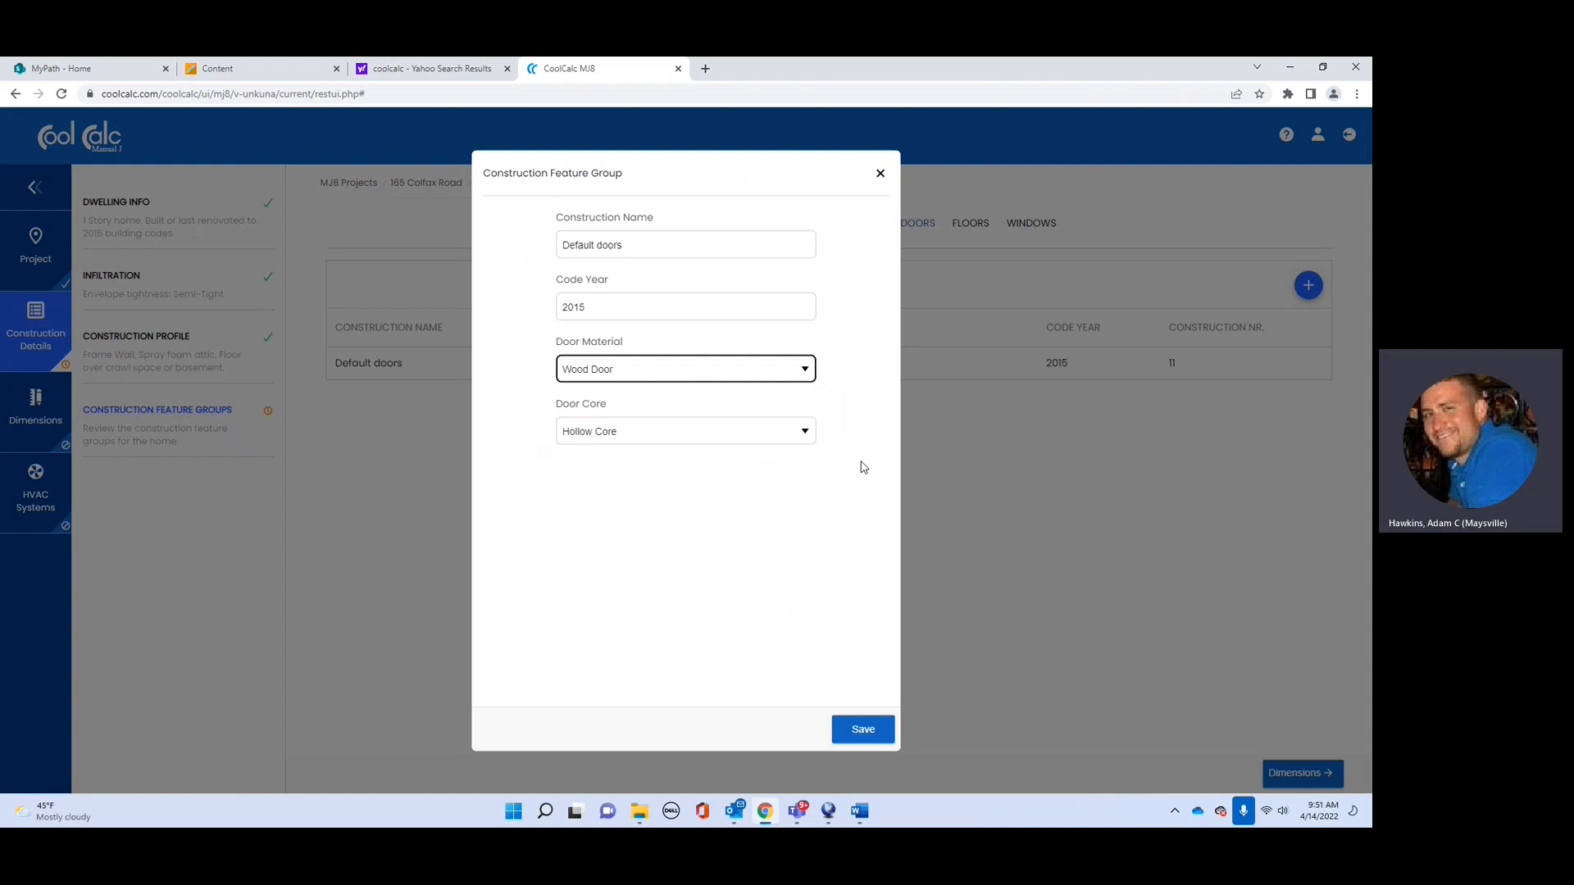
pyautogui.click(808, 435)
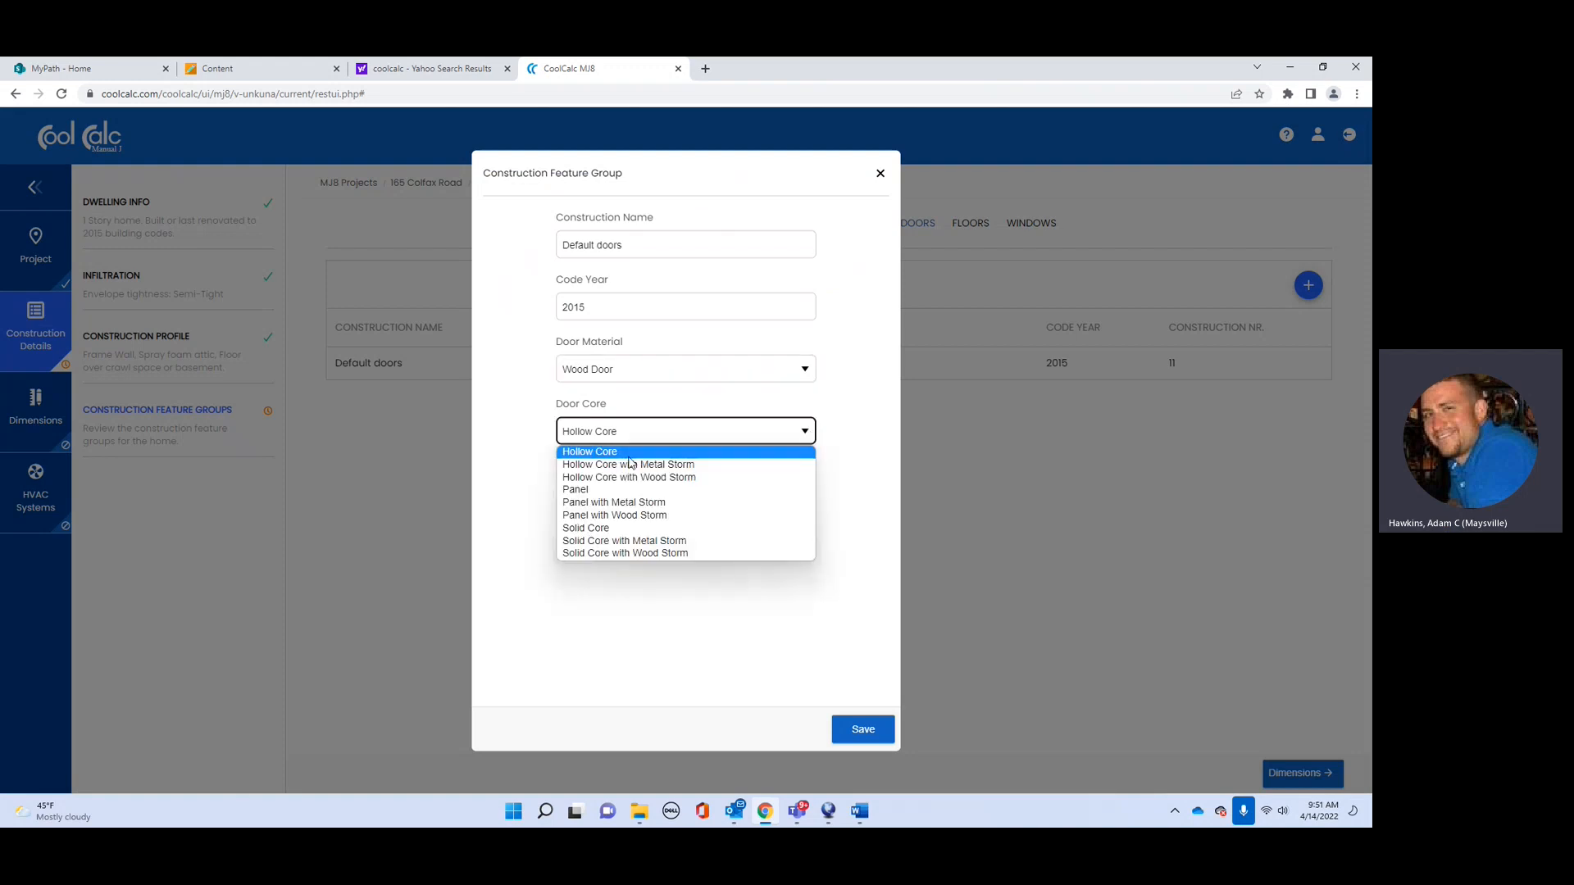
pyautogui.click(601, 542)
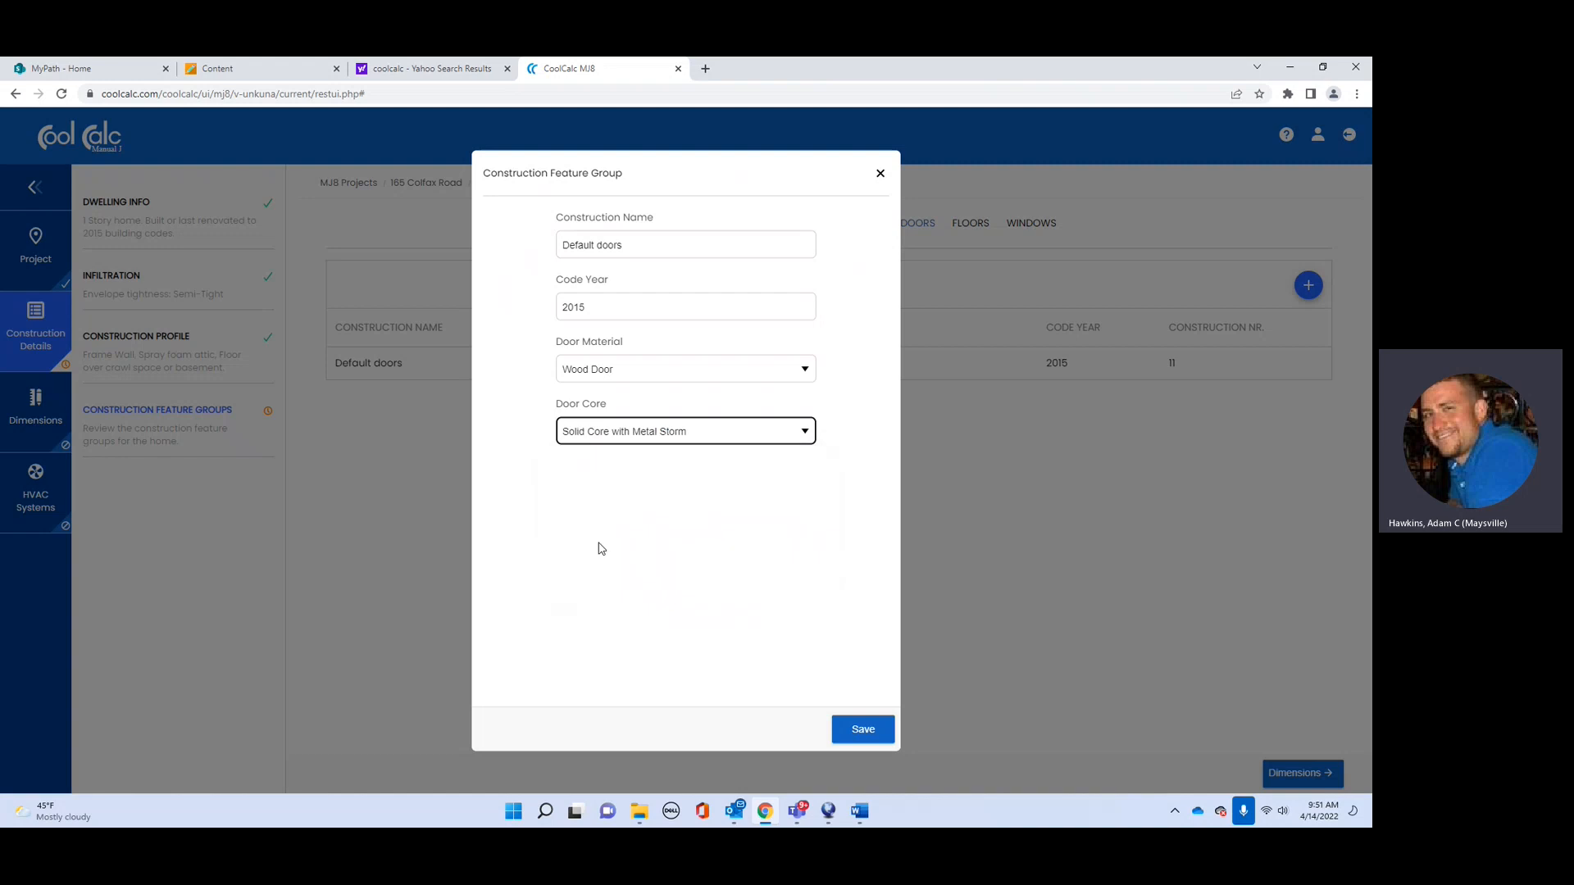
pyautogui.click(856, 736)
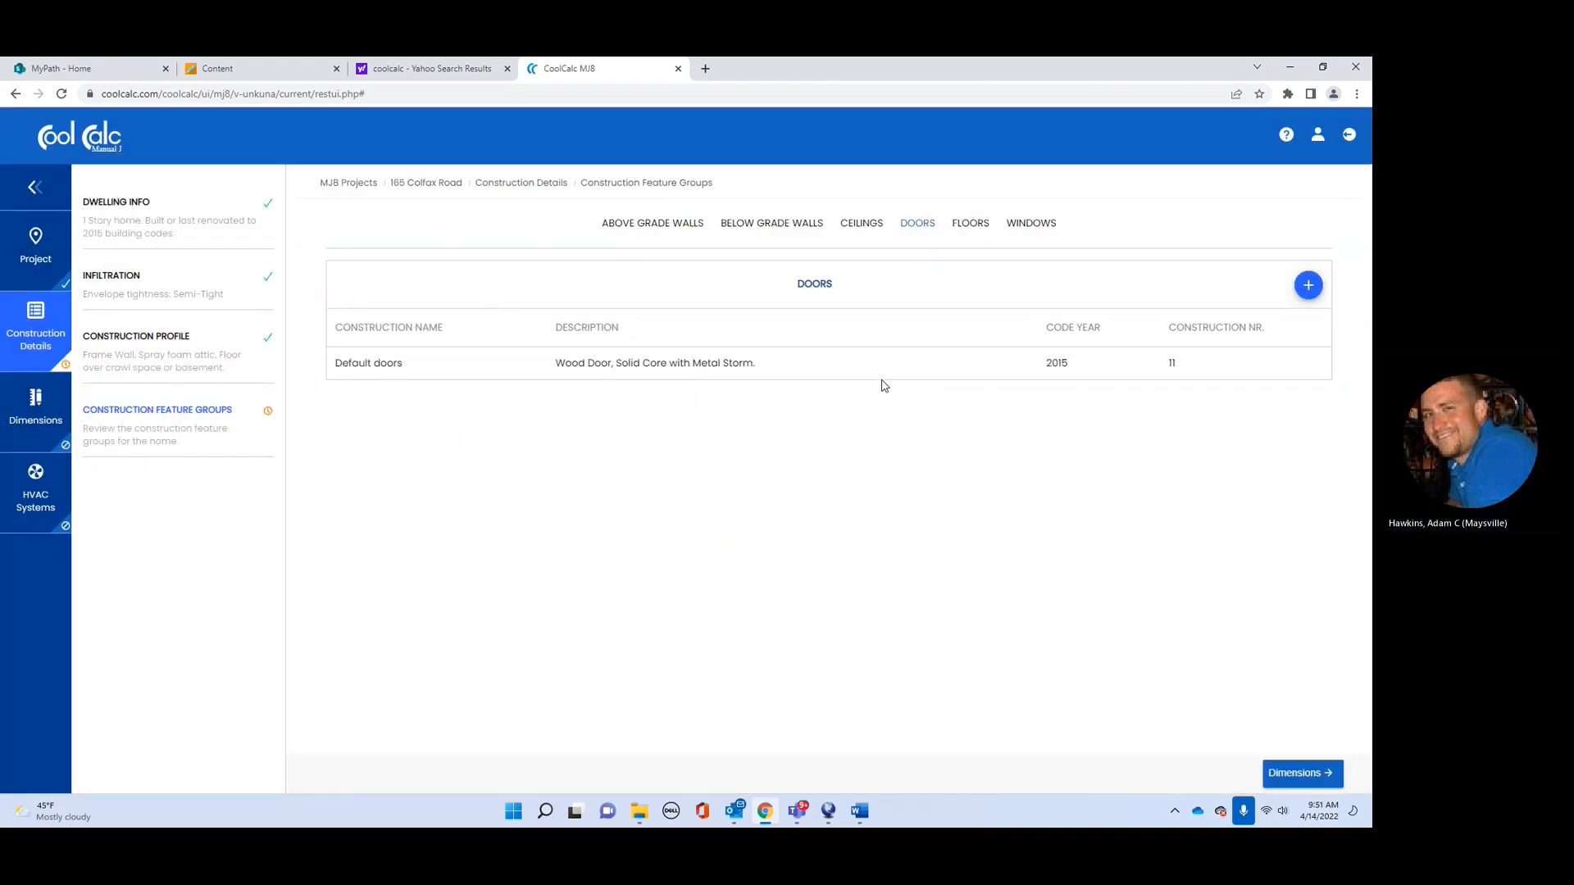
# Step: Save the default enclosed crawl space floors with R-11 wall insulation, no radiant heat, no floor insulation
pyautogui.click(977, 223)
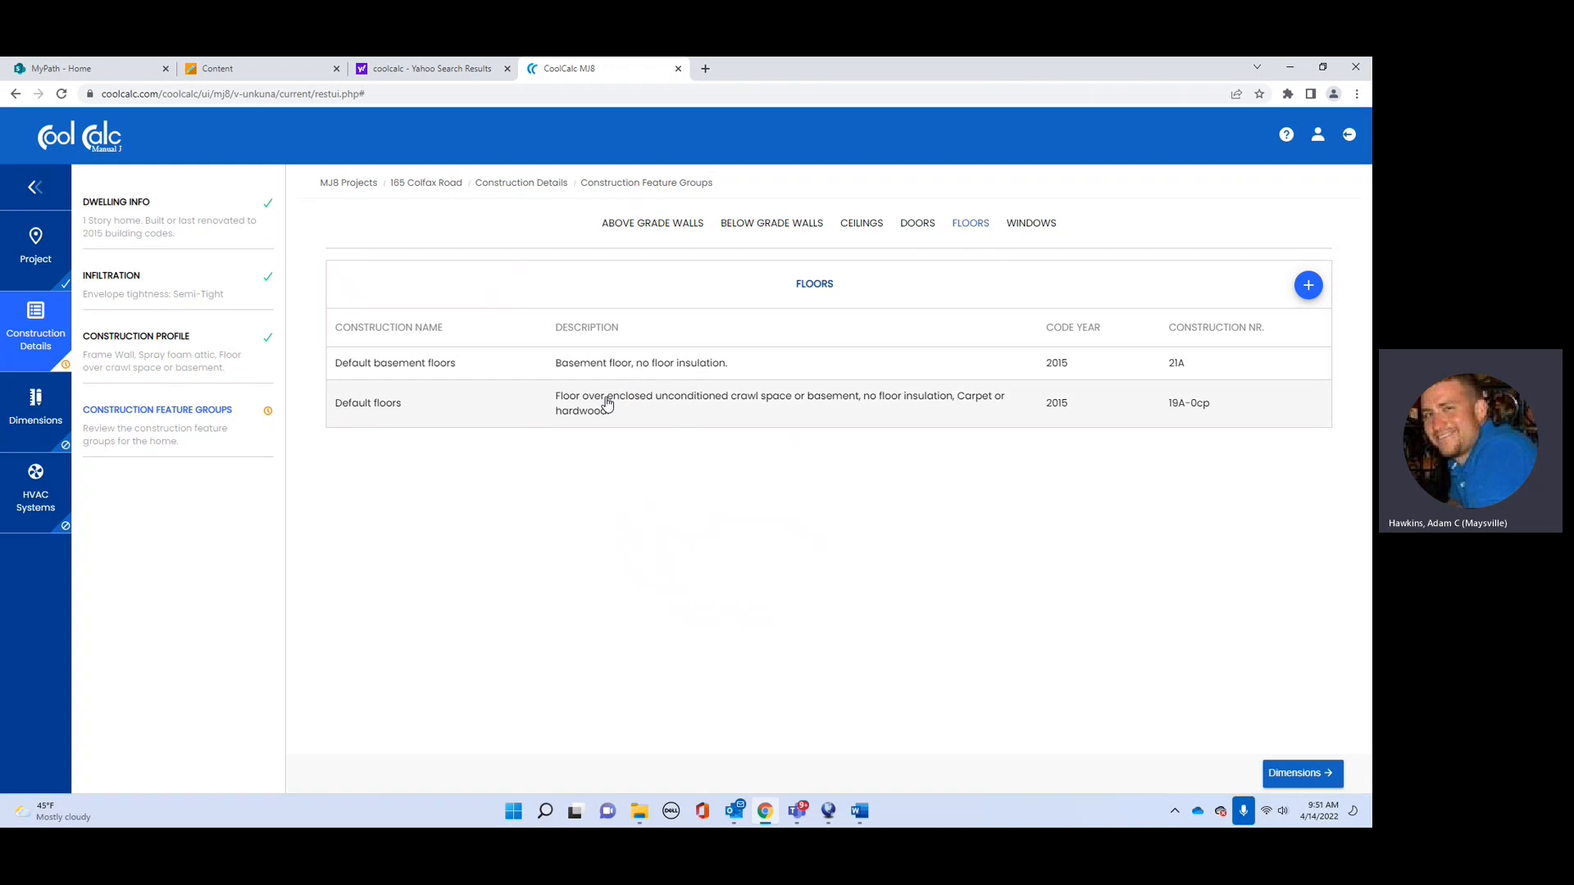
pyautogui.click(915, 395)
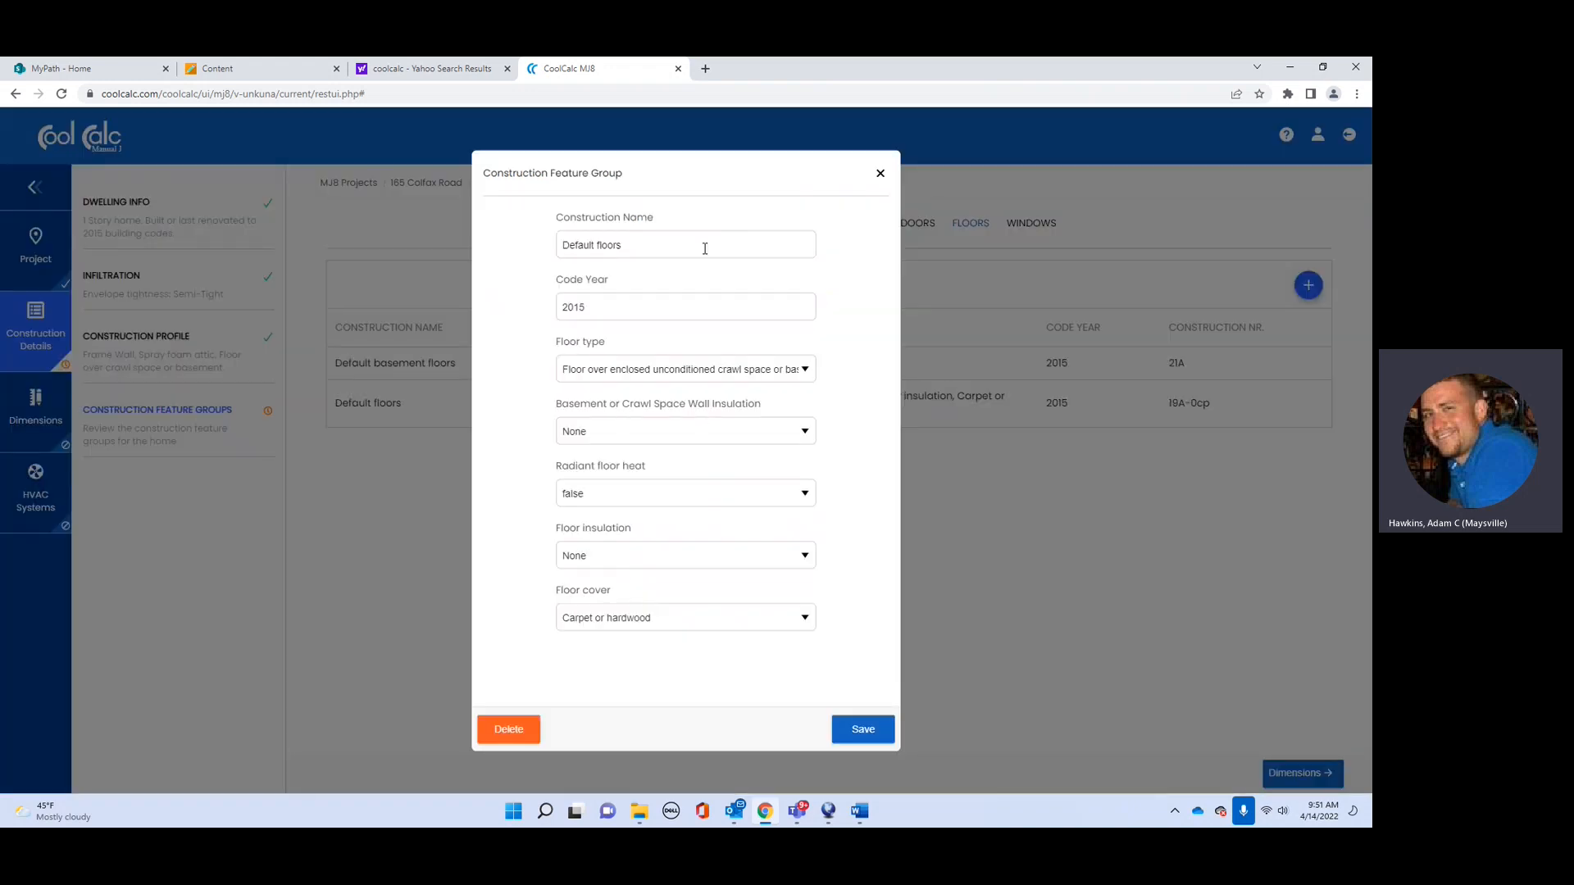
pyautogui.click(805, 371)
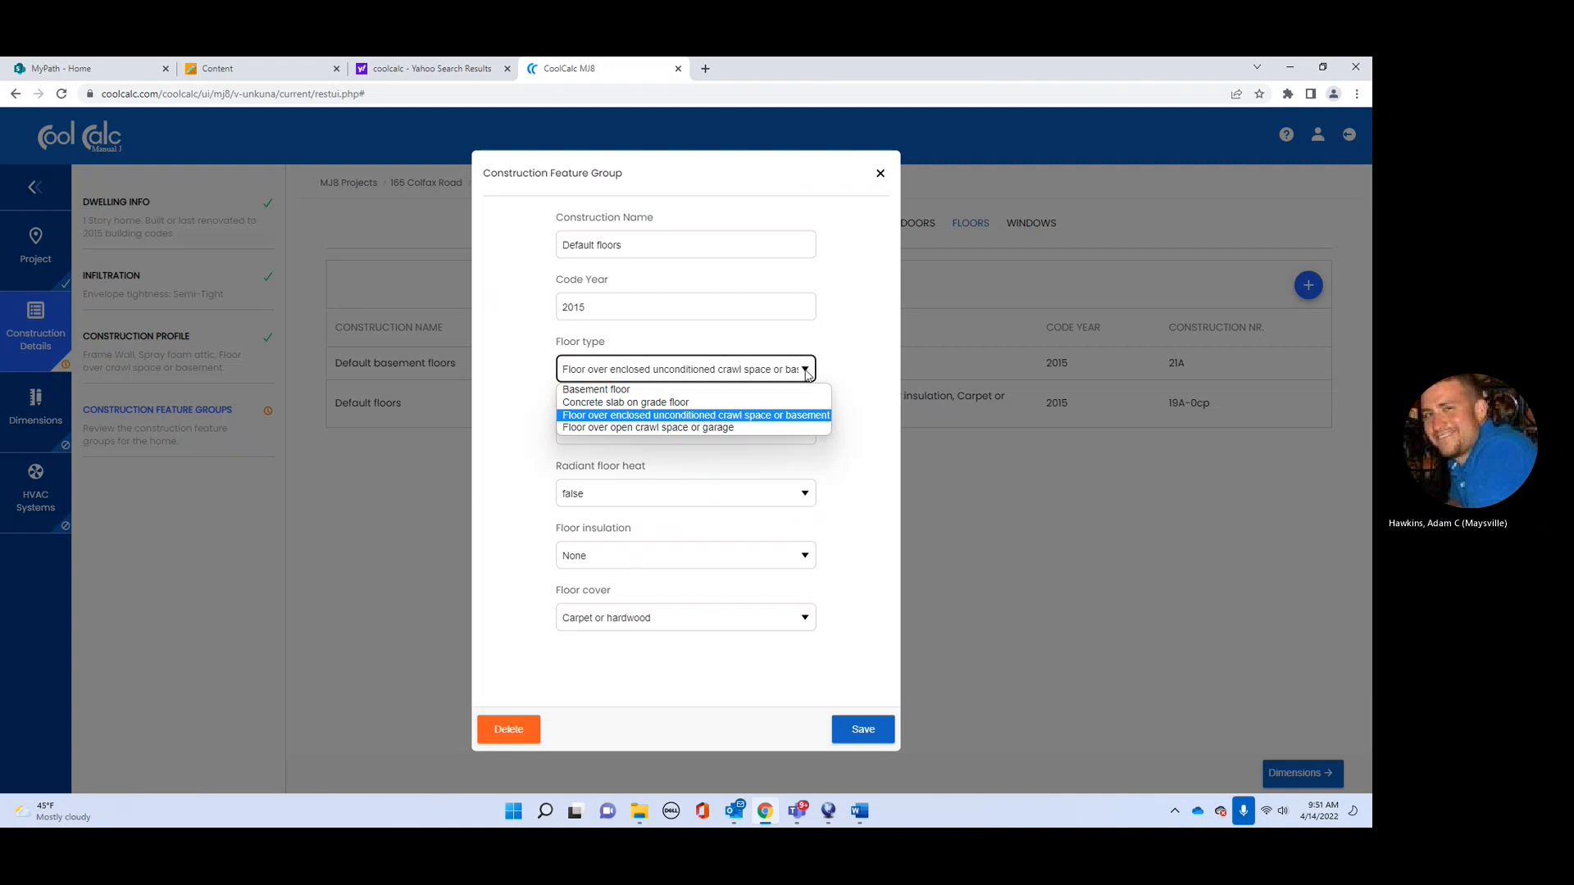
pyautogui.click(807, 371)
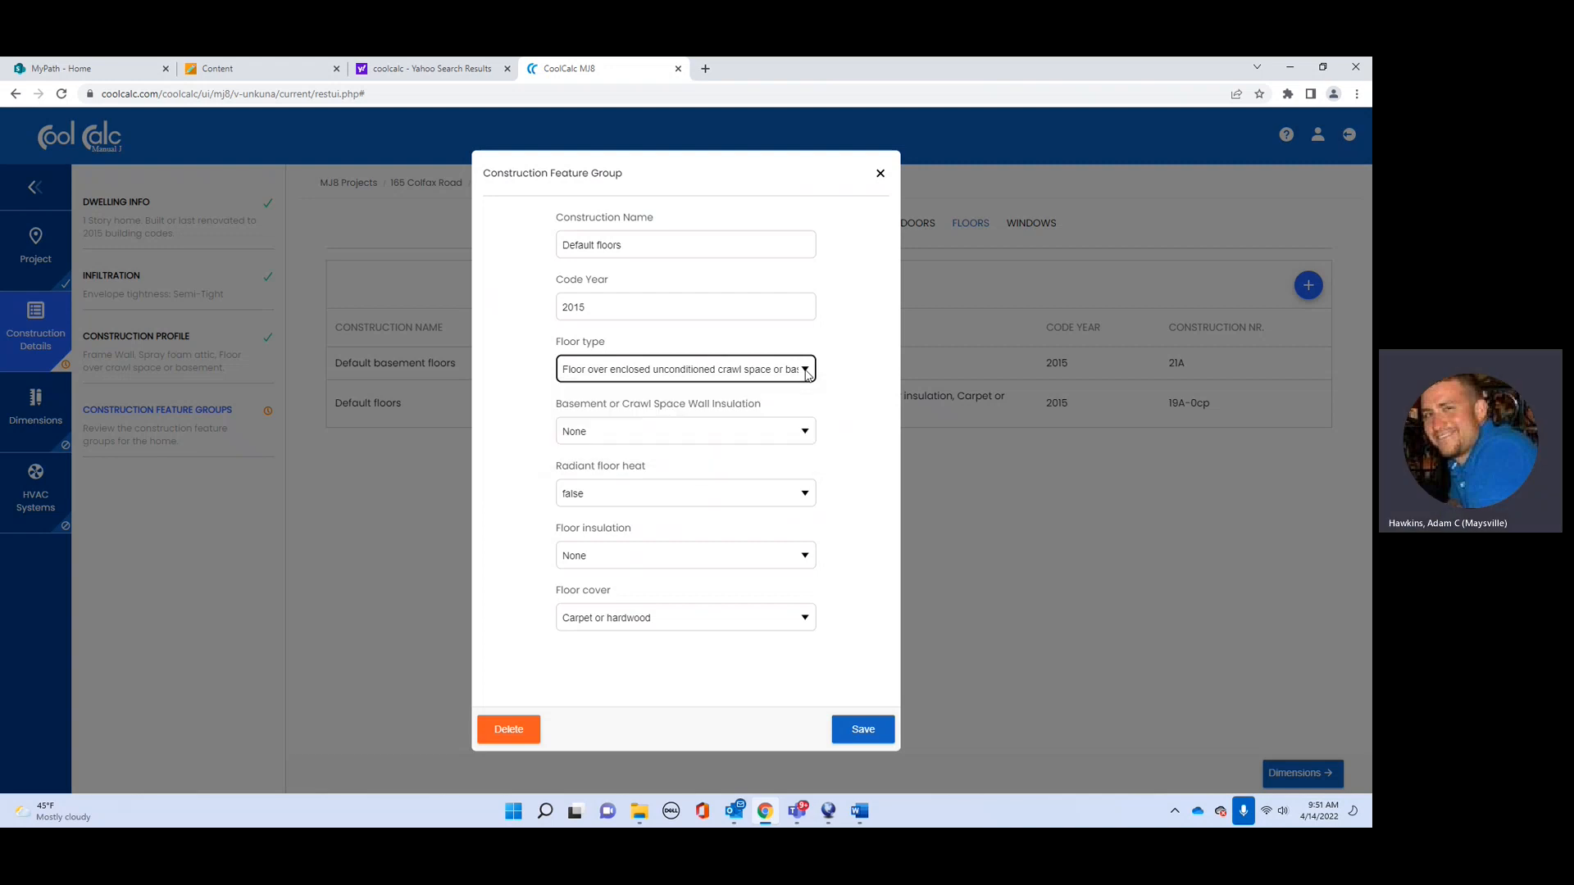
pyautogui.click(806, 433)
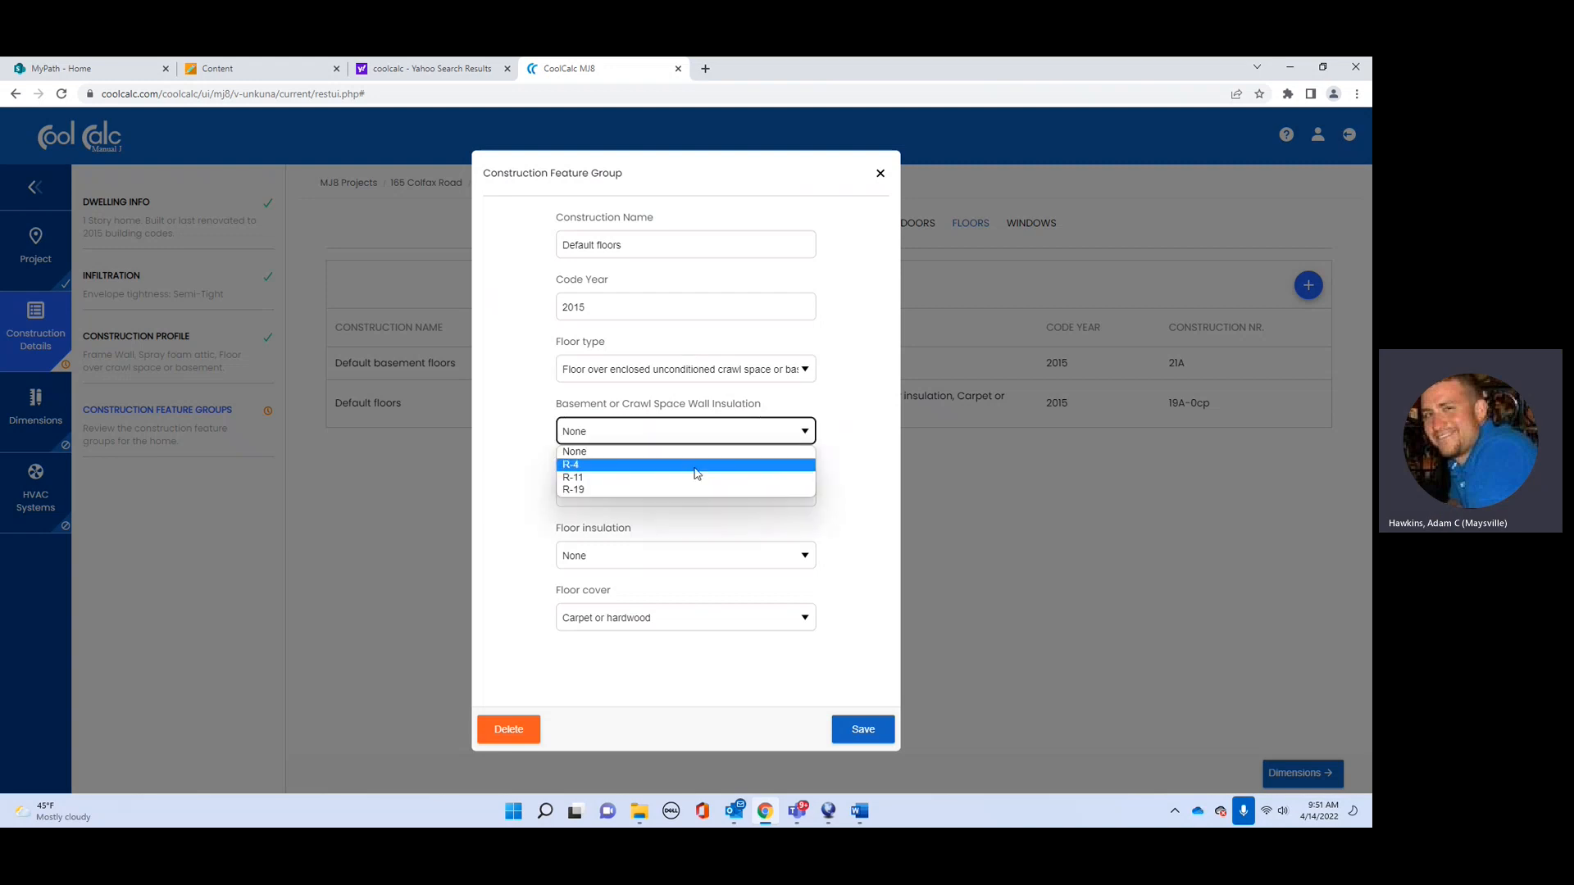
pyautogui.click(634, 478)
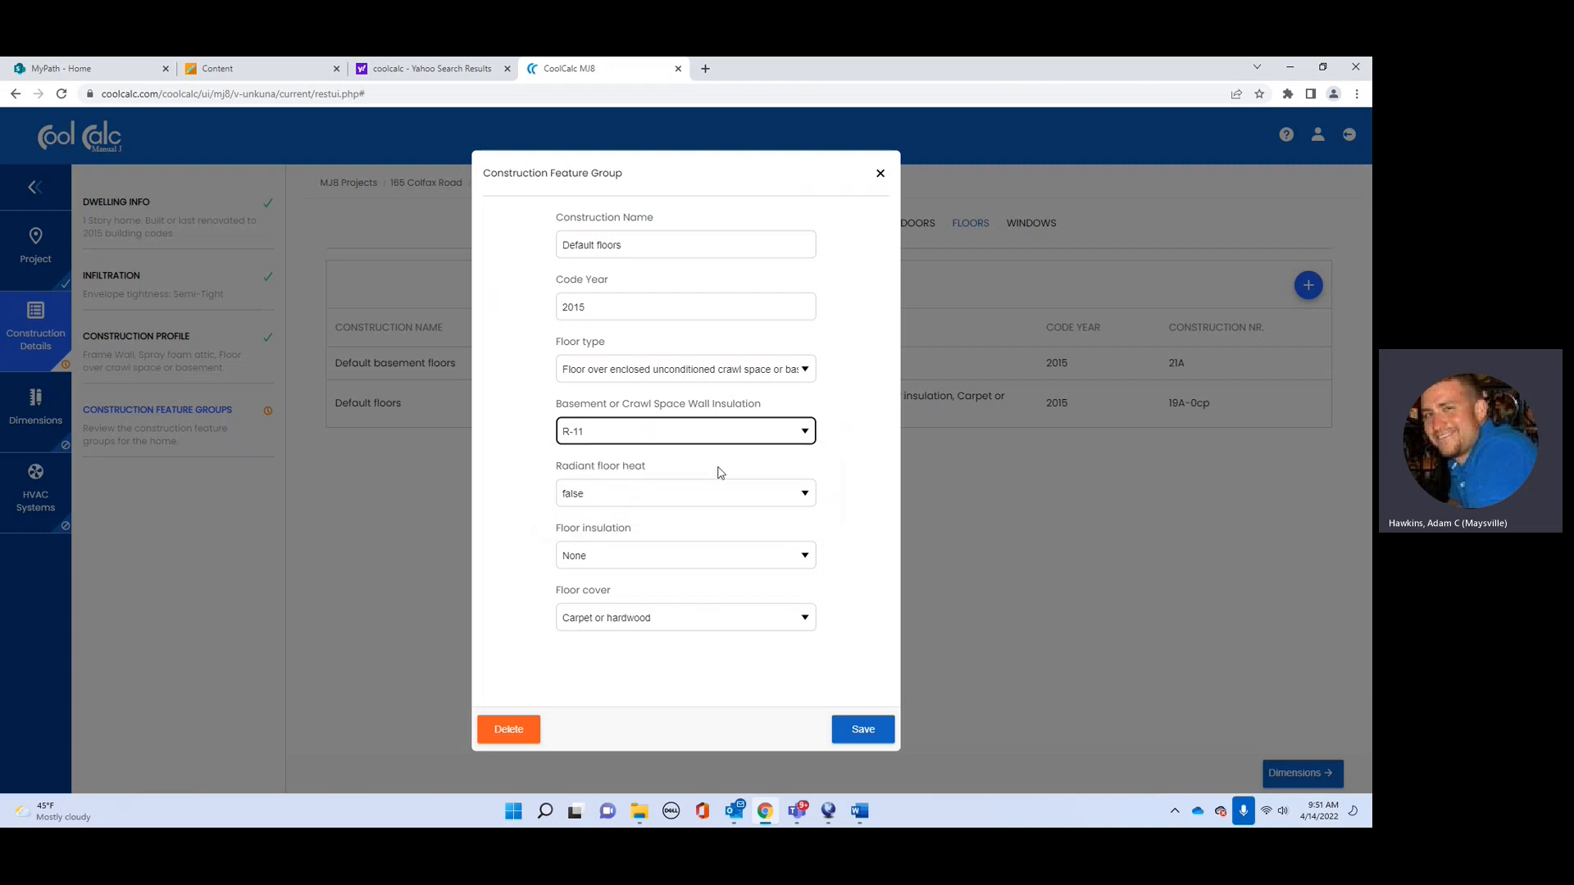
pyautogui.click(806, 497)
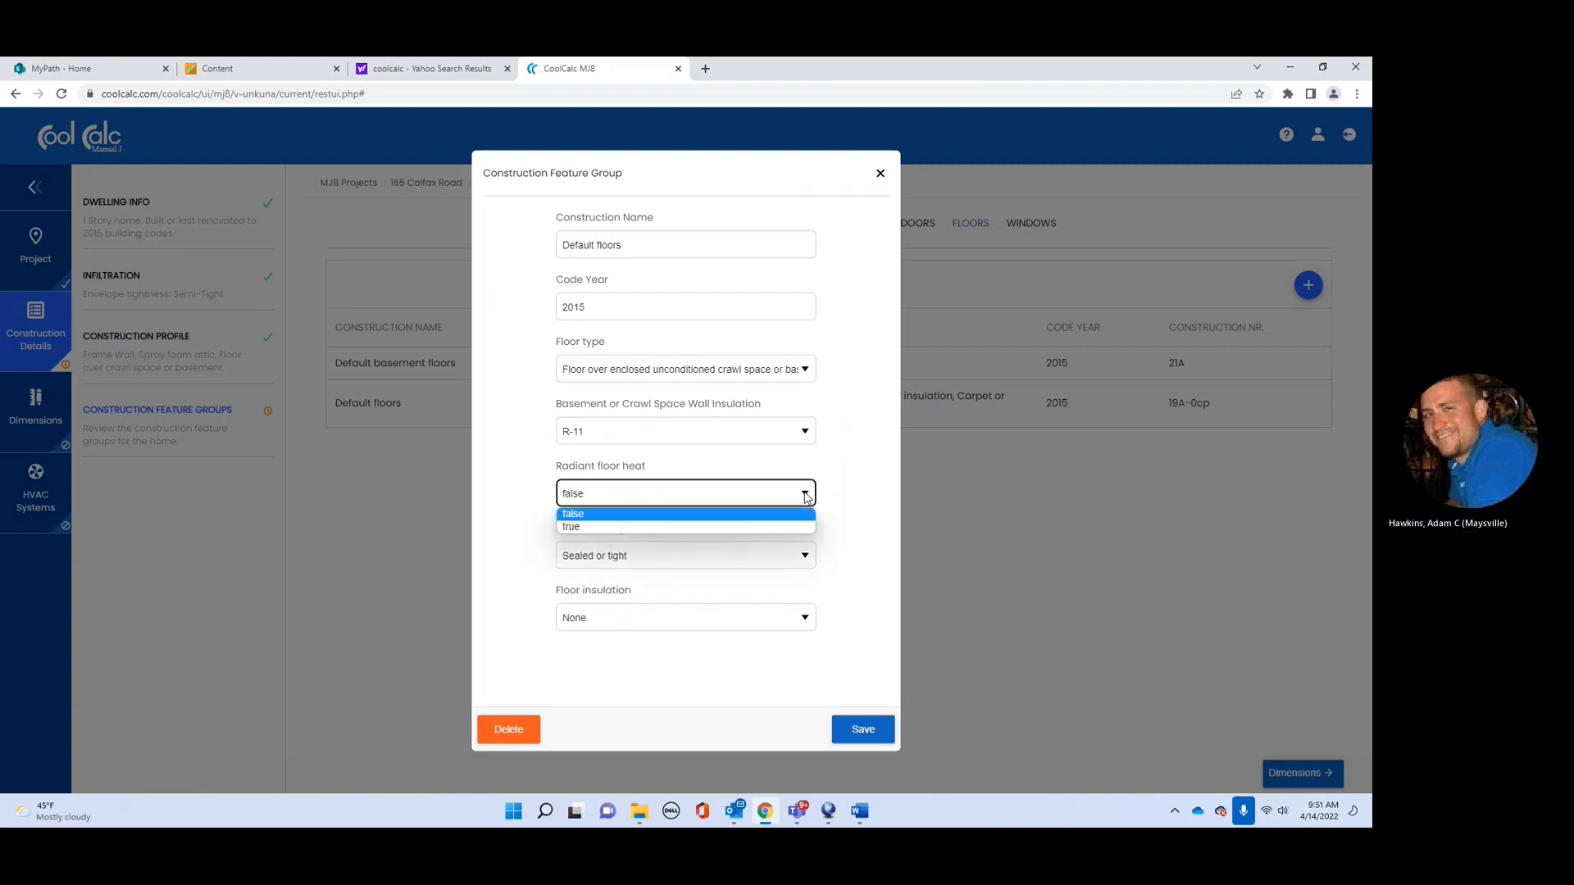
pyautogui.click(791, 504)
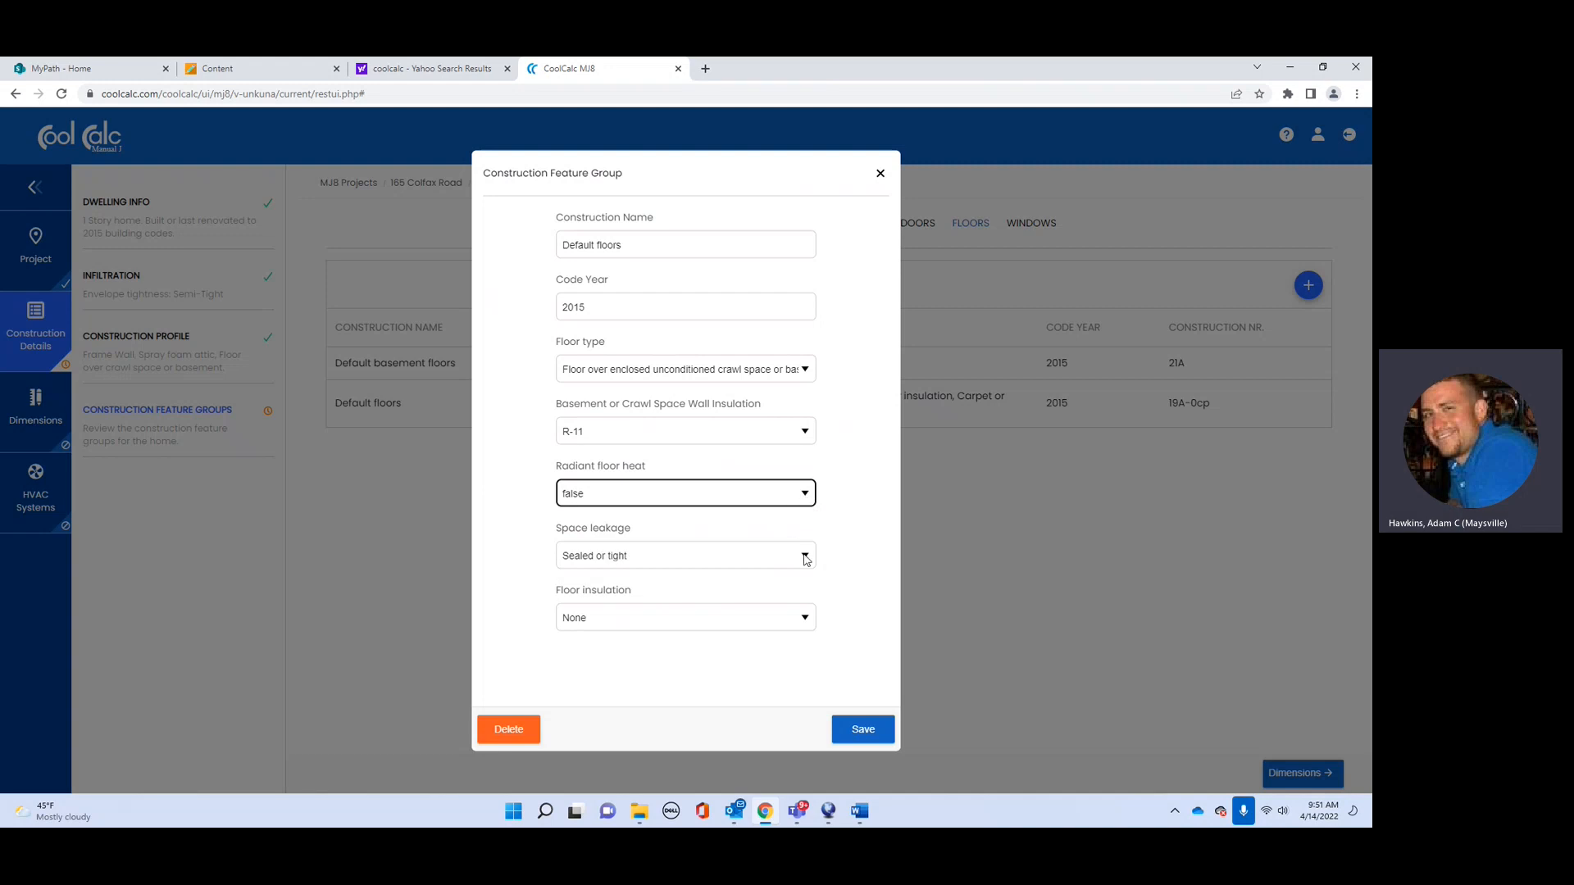
pyautogui.click(806, 619)
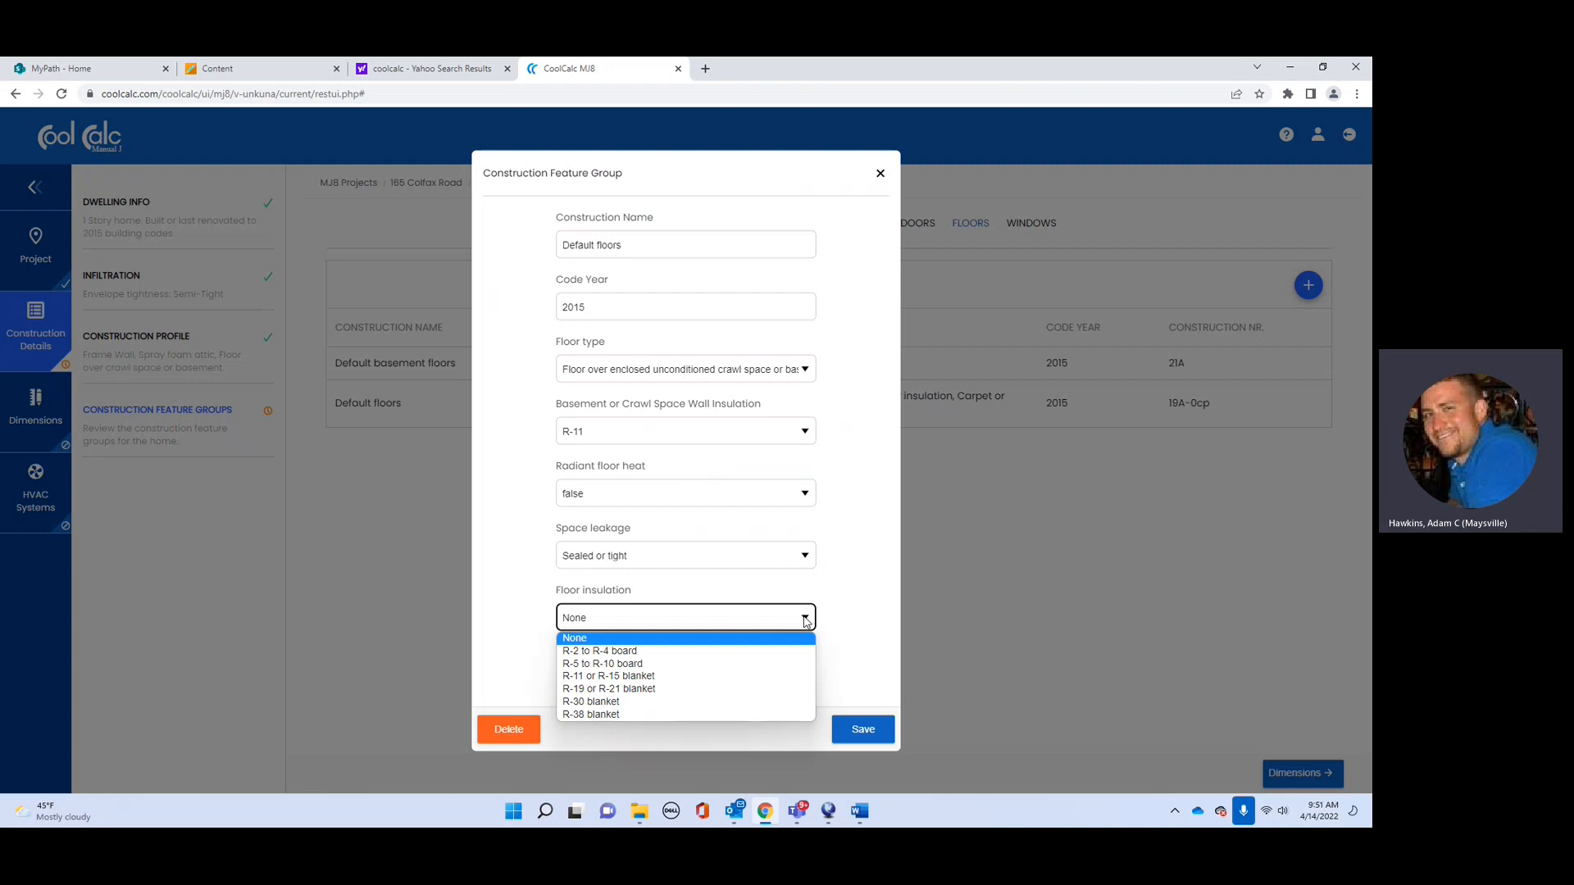
pyautogui.click(808, 638)
pyautogui.click(874, 719)
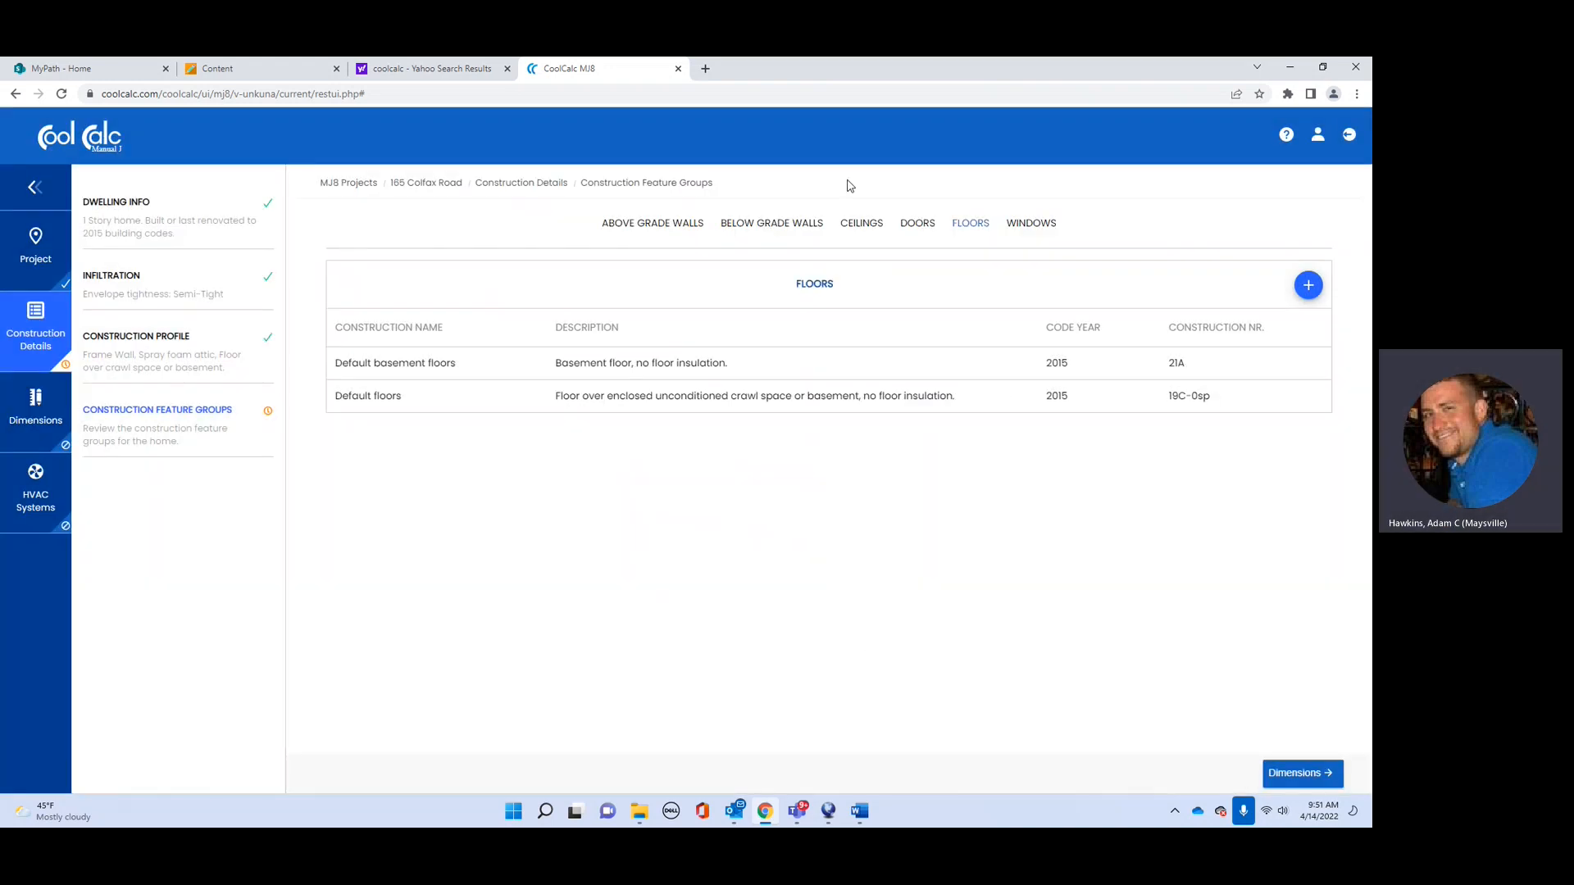
# Step: Save the default windows as NFRC-rated Low-e glass, emissivity 0.20 or less, U-Value 0.35
pyautogui.click(1030, 223)
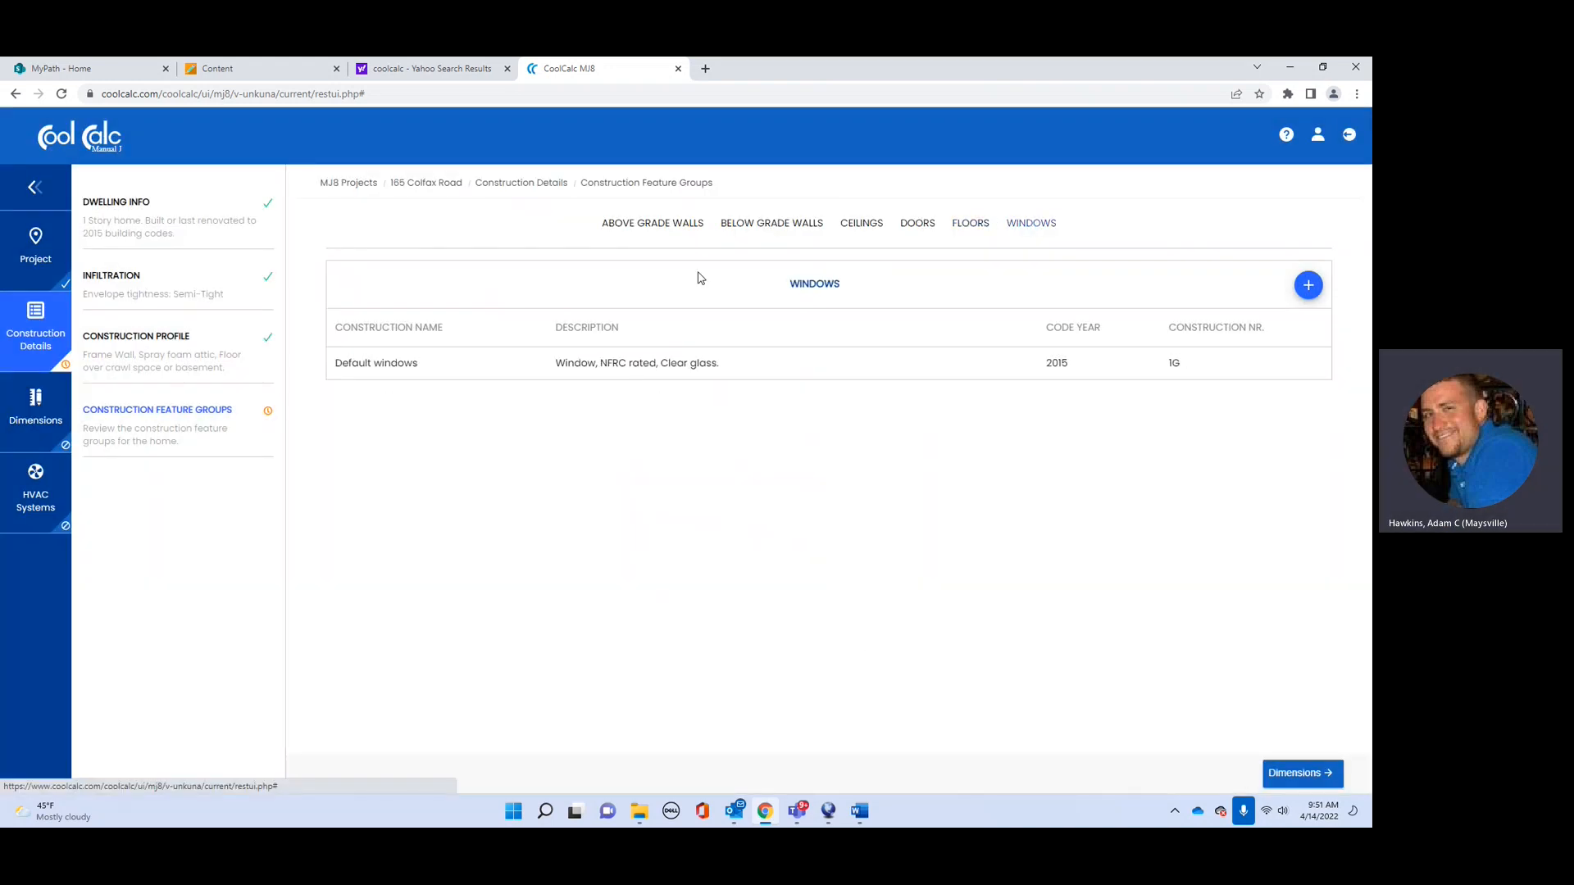
pyautogui.click(604, 373)
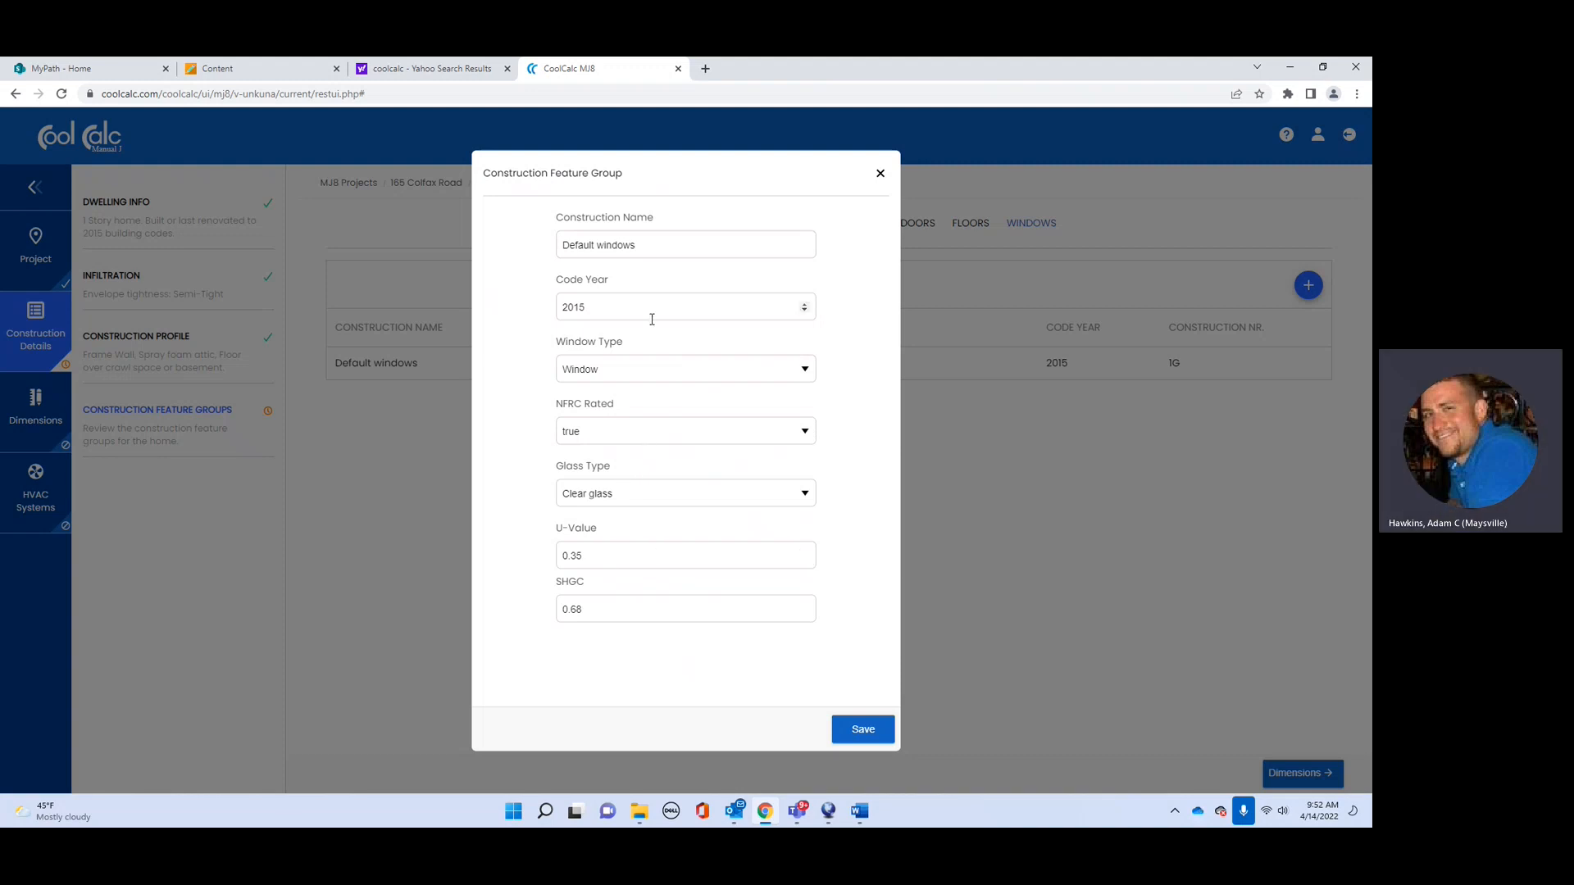
pyautogui.click(807, 371)
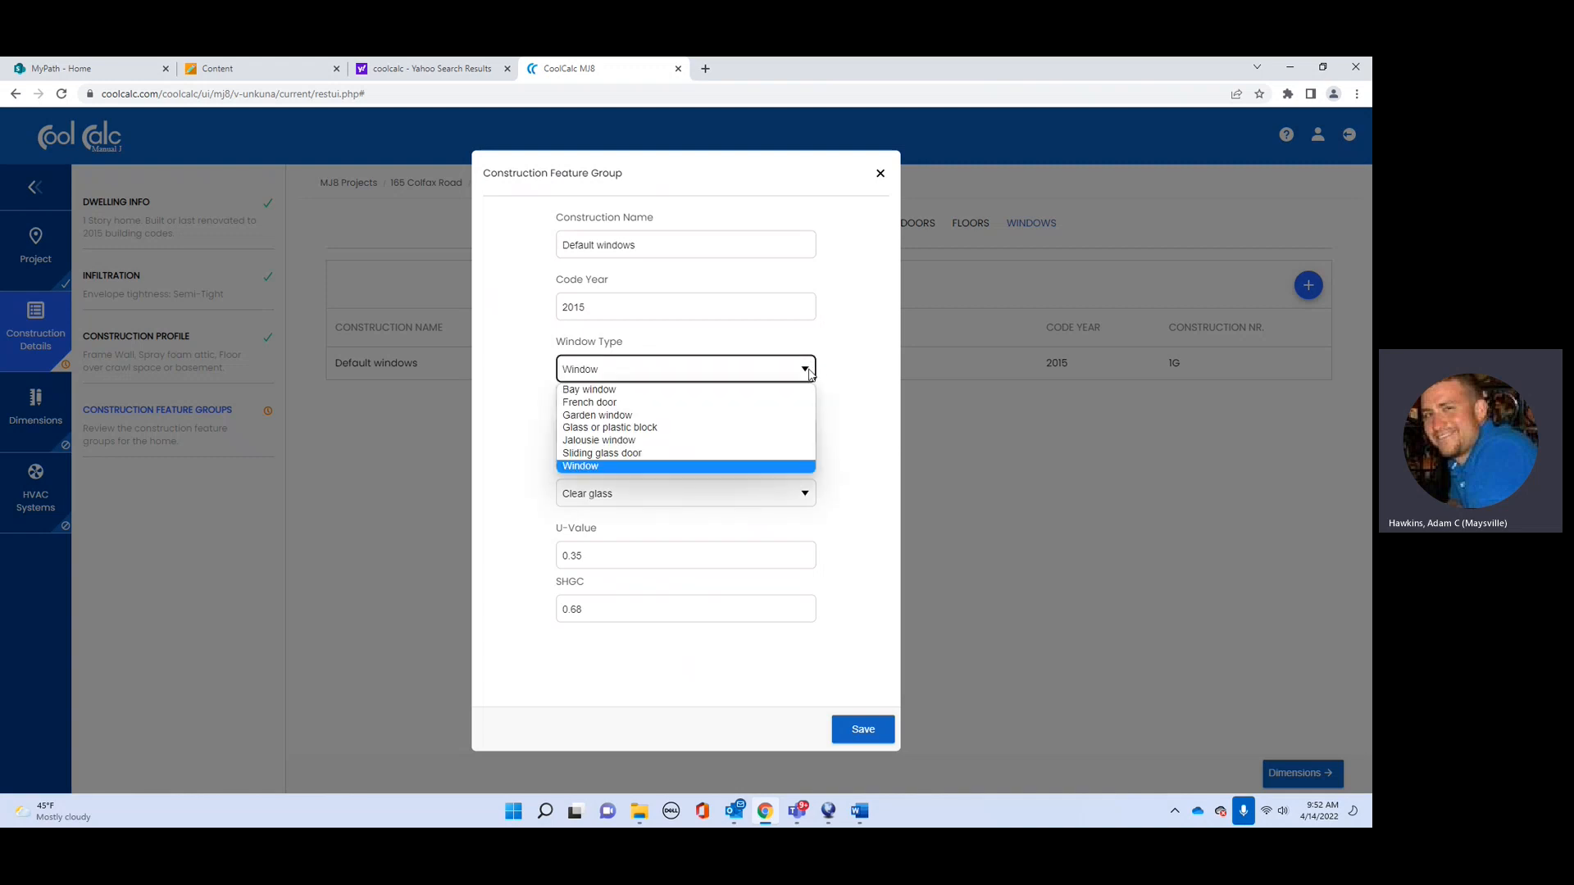
pyautogui.click(807, 371)
pyautogui.click(807, 433)
pyautogui.click(806, 436)
pyautogui.click(806, 493)
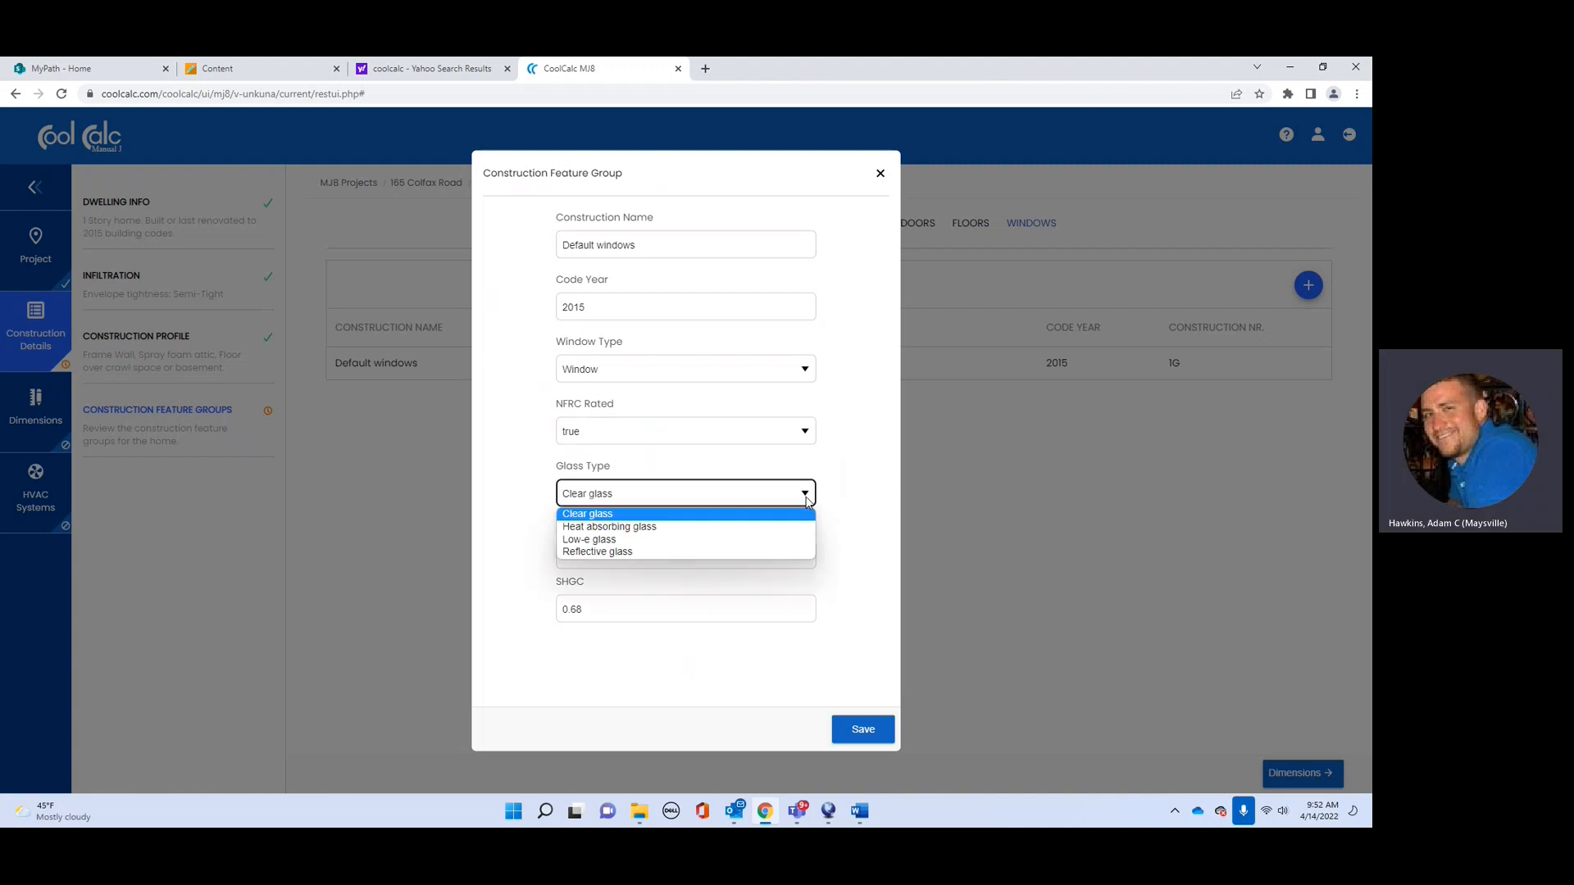
pyautogui.click(689, 544)
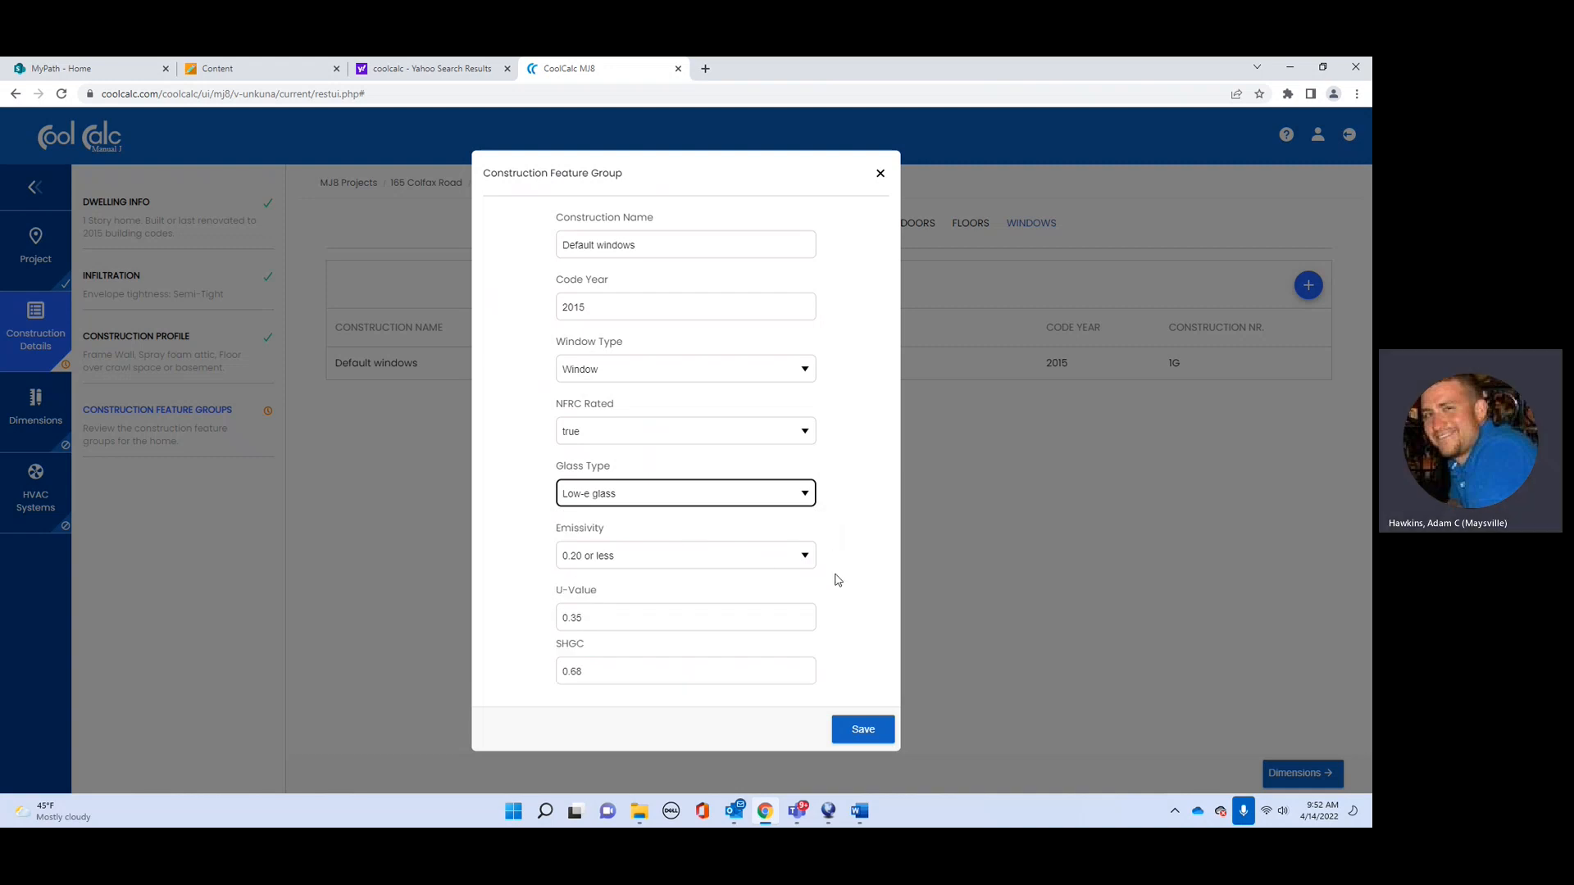
pyautogui.click(807, 558)
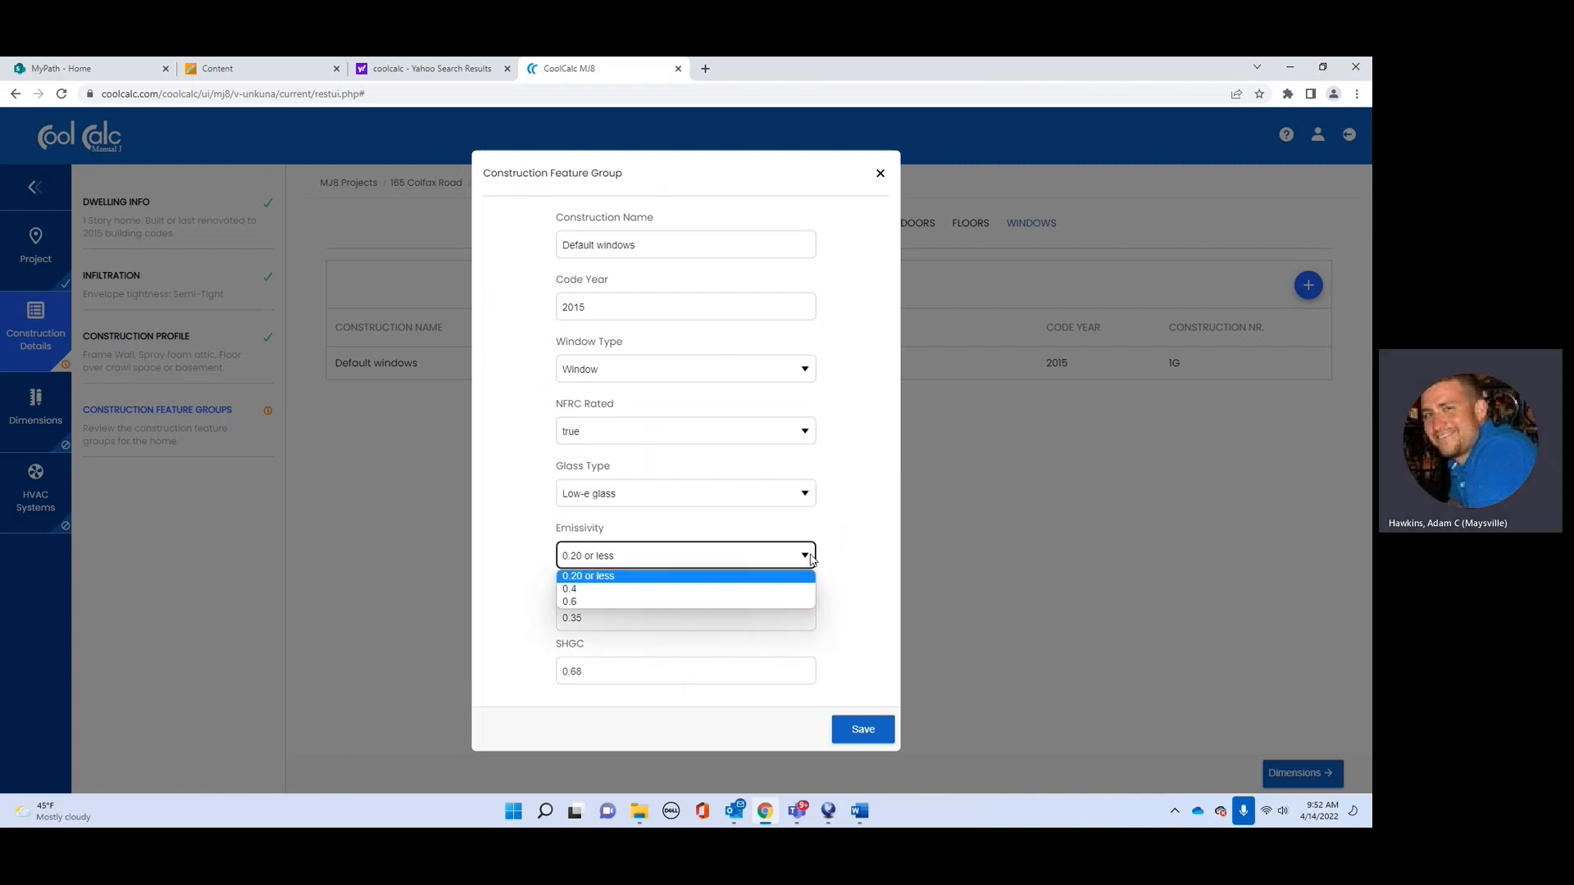
pyautogui.click(810, 558)
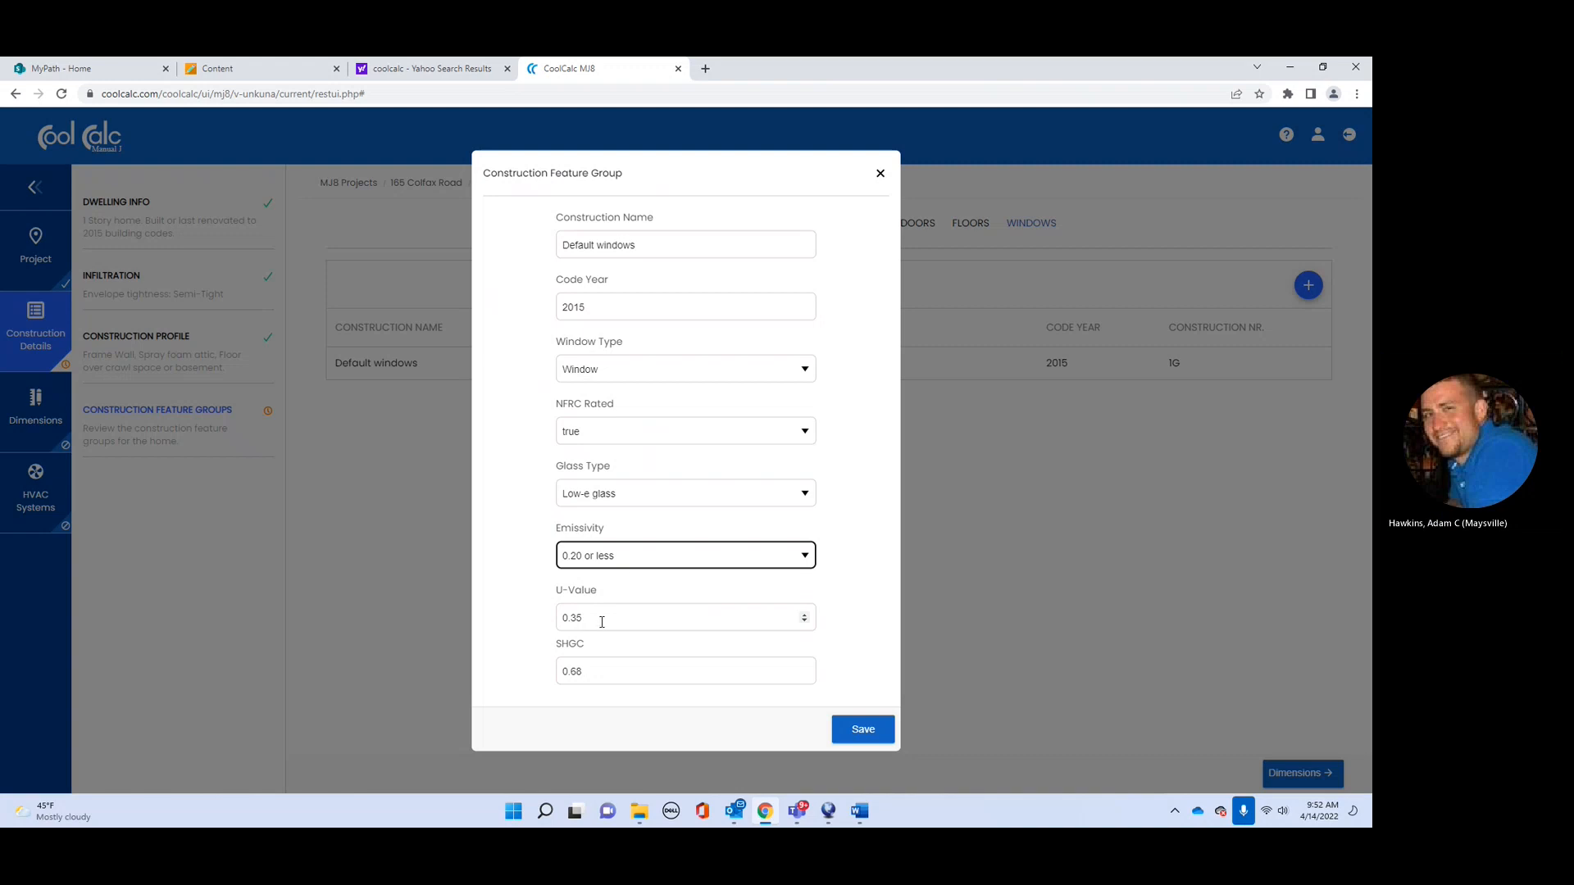
pyautogui.click(802, 626)
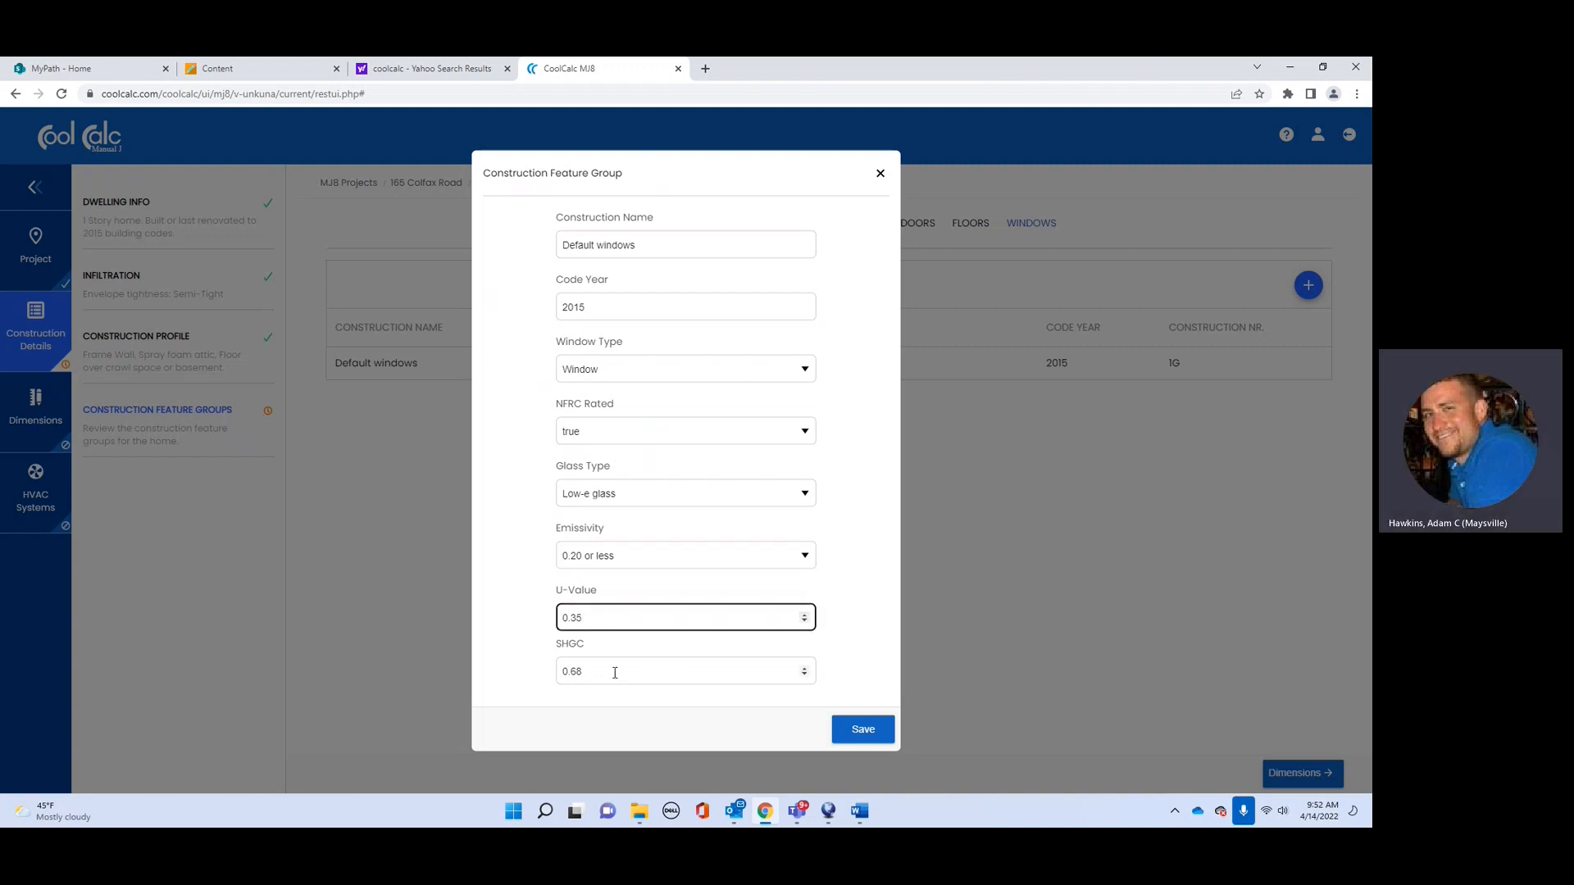
pyautogui.click(874, 730)
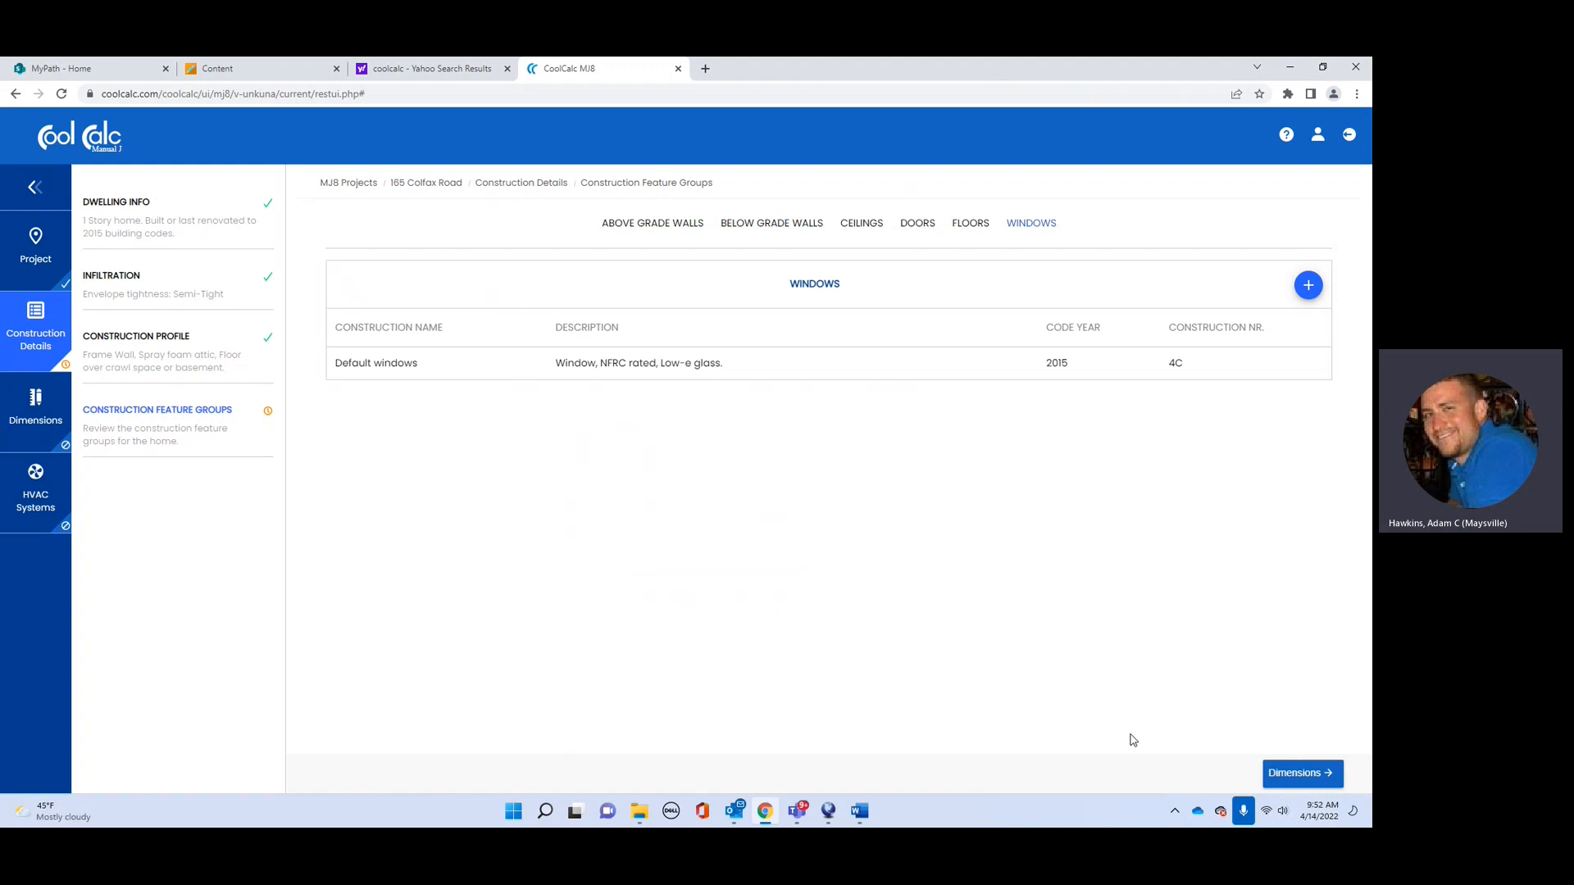
# Step: Choose Map trace as the Dimensions source and continue to the Basement level's satellite map
pyautogui.click(1297, 785)
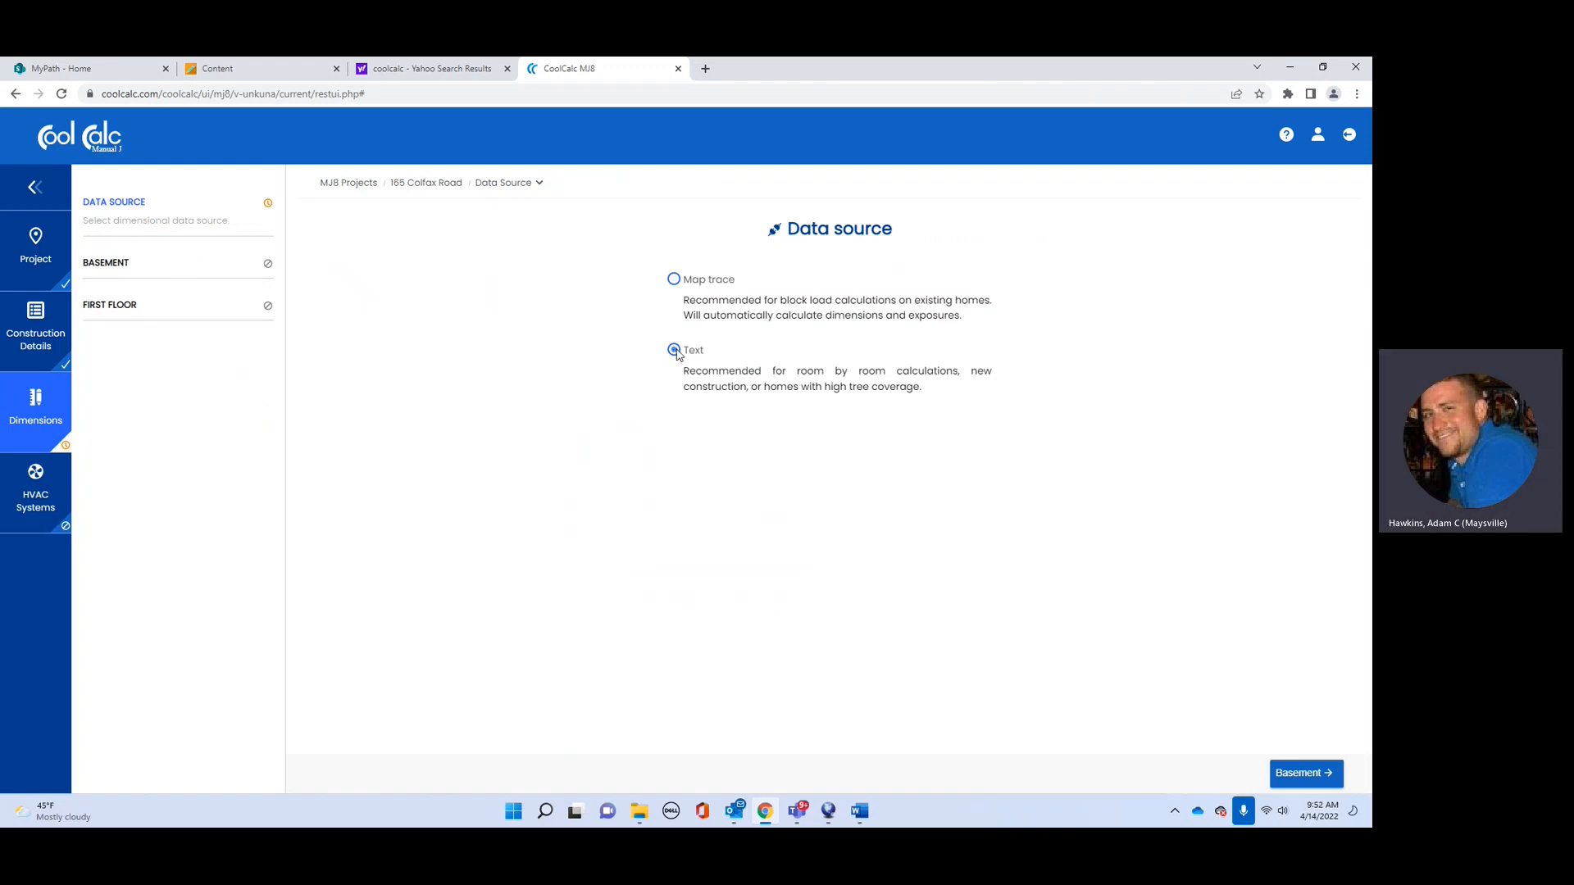
pyautogui.click(674, 280)
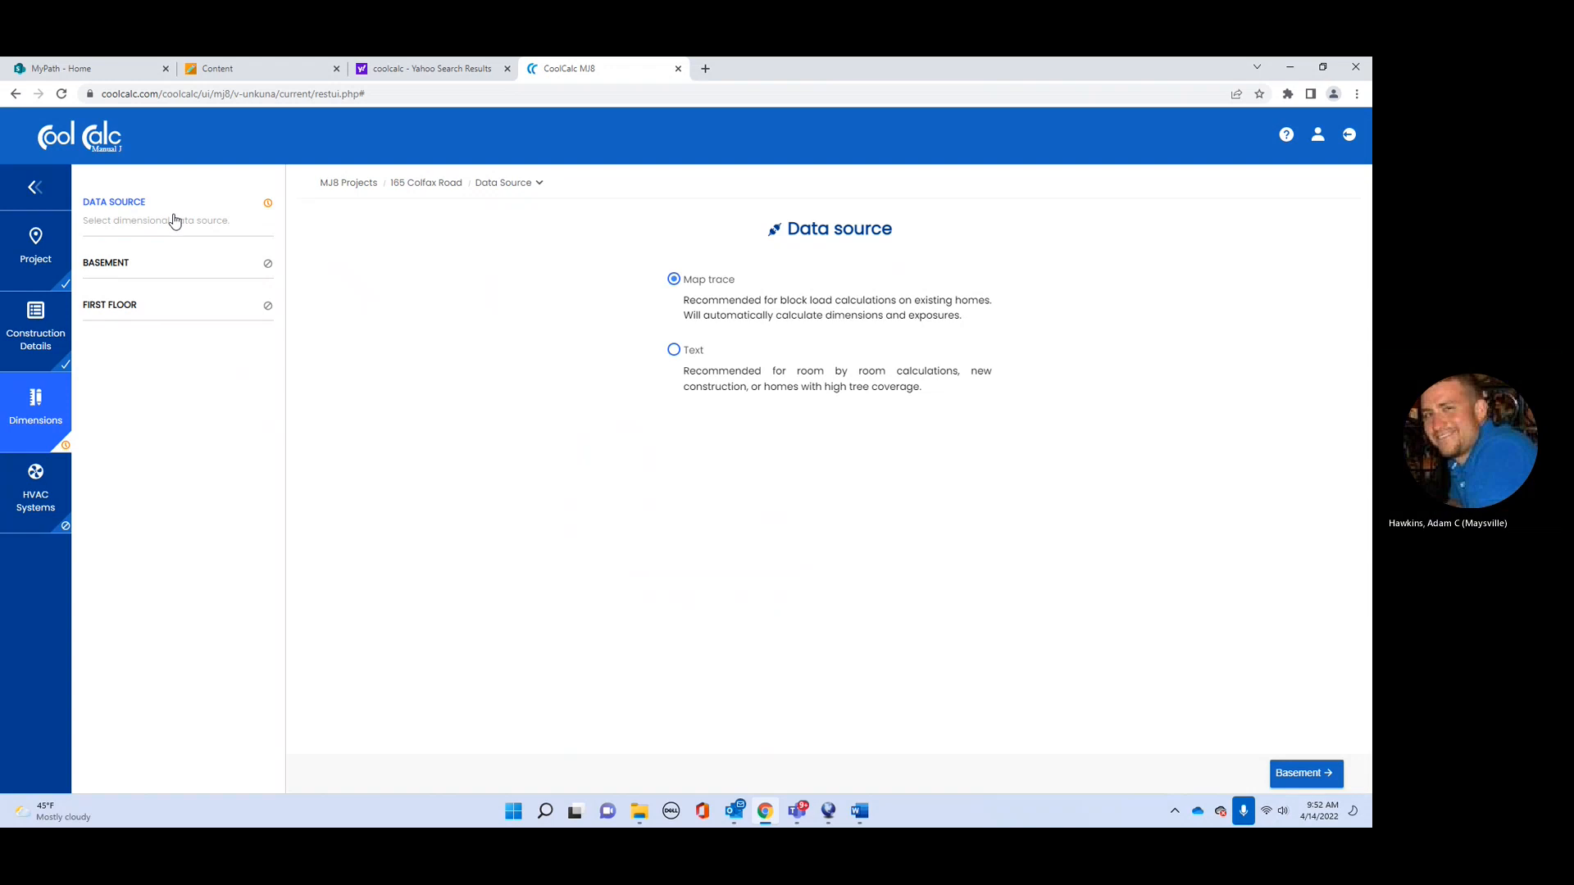
pyautogui.click(180, 270)
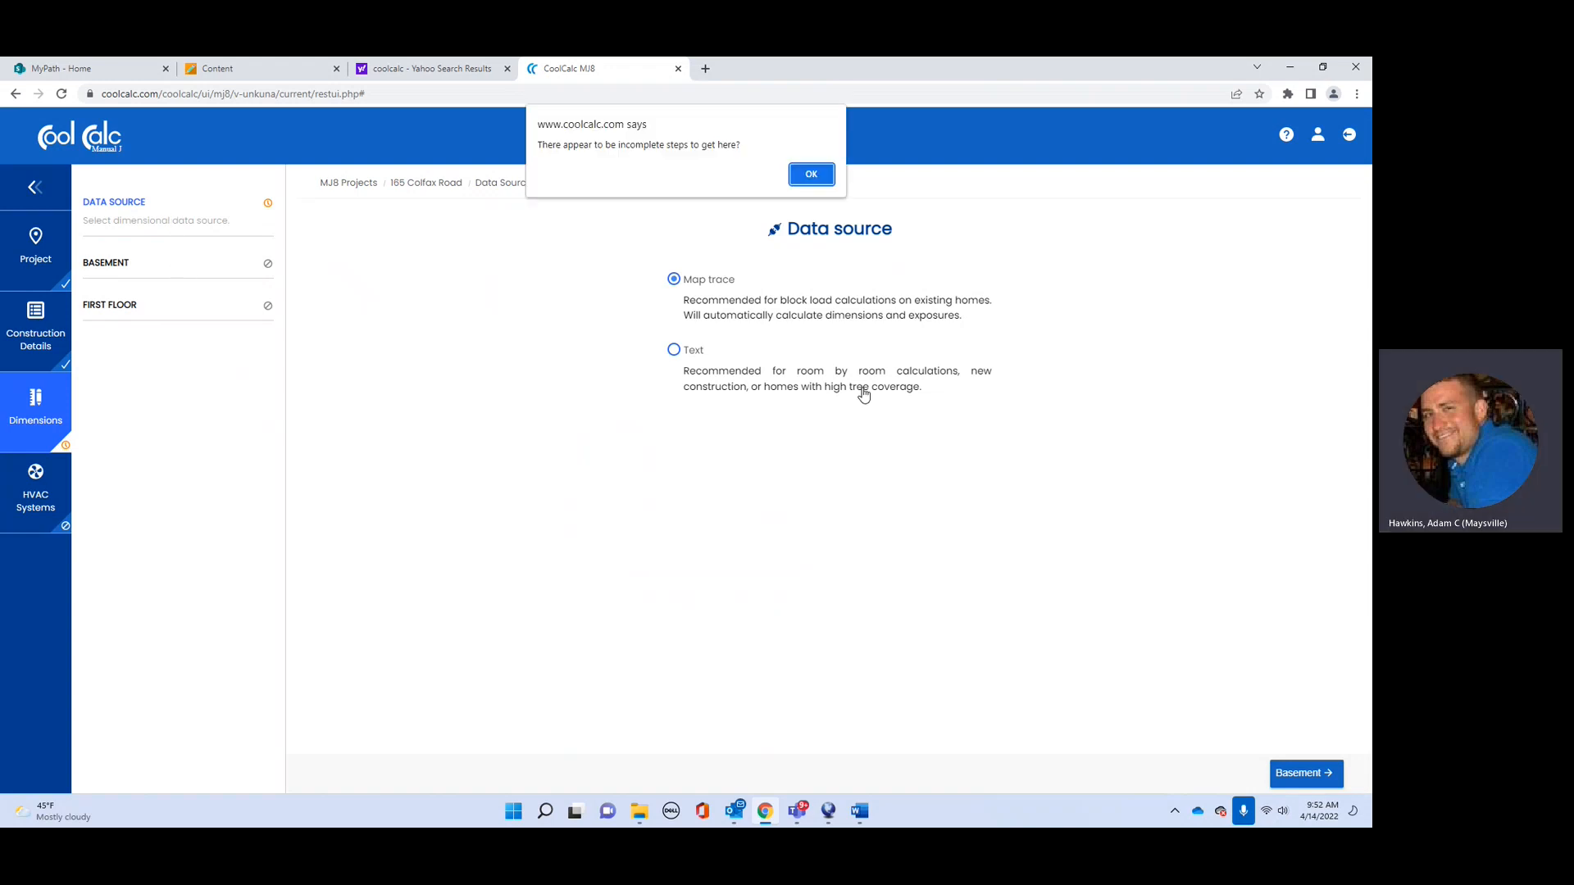
pyautogui.click(812, 172)
pyautogui.click(1317, 775)
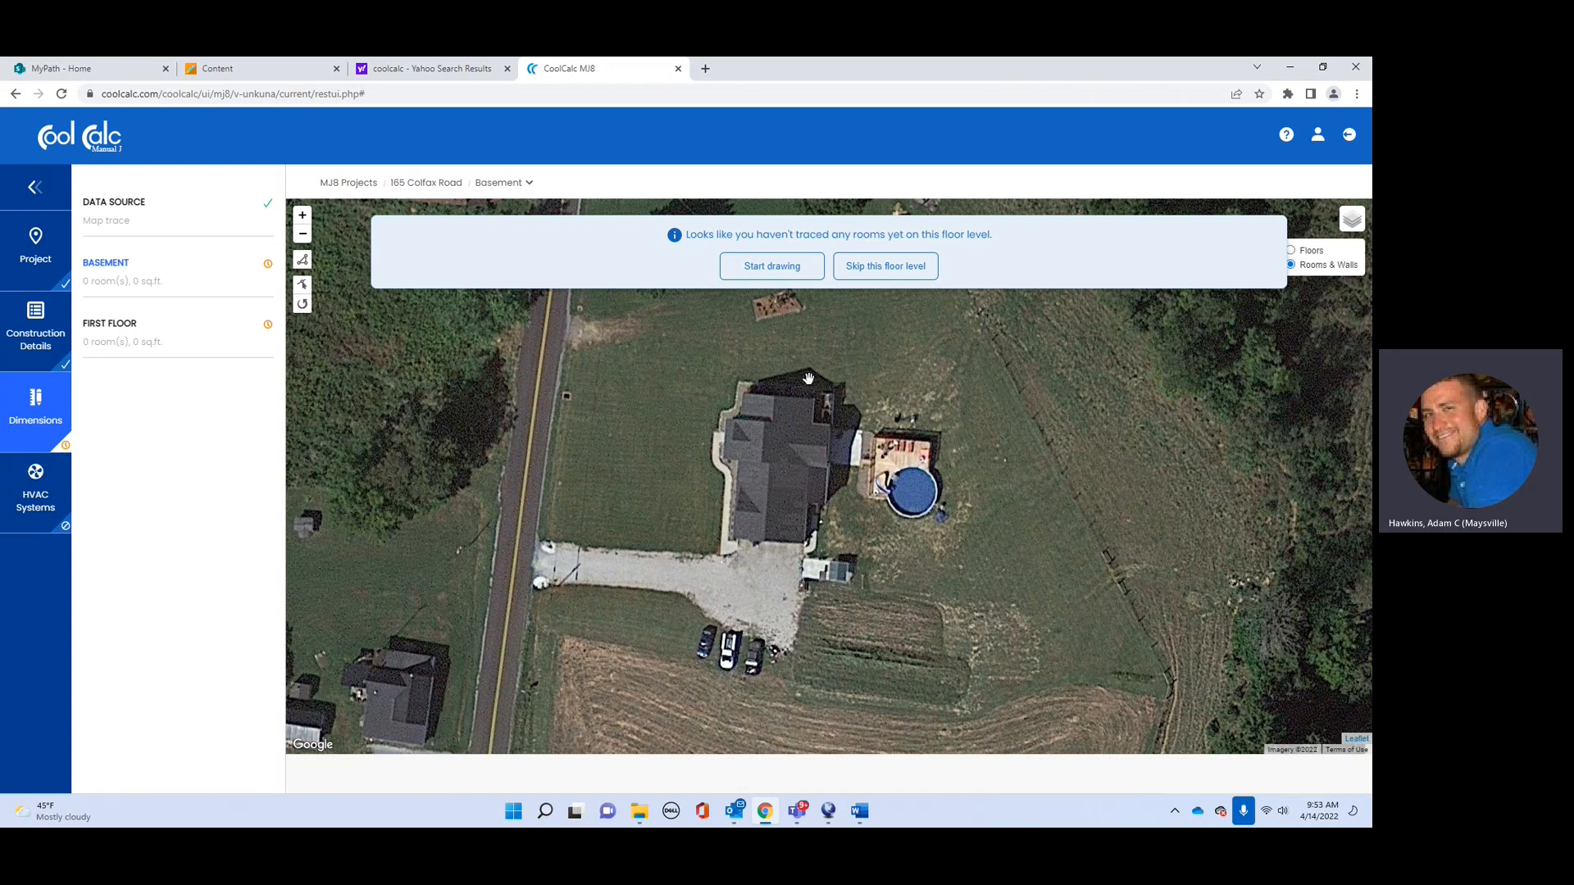
# Step: Trace and close a four-corner outline around the house on the basement map
pyautogui.click(791, 271)
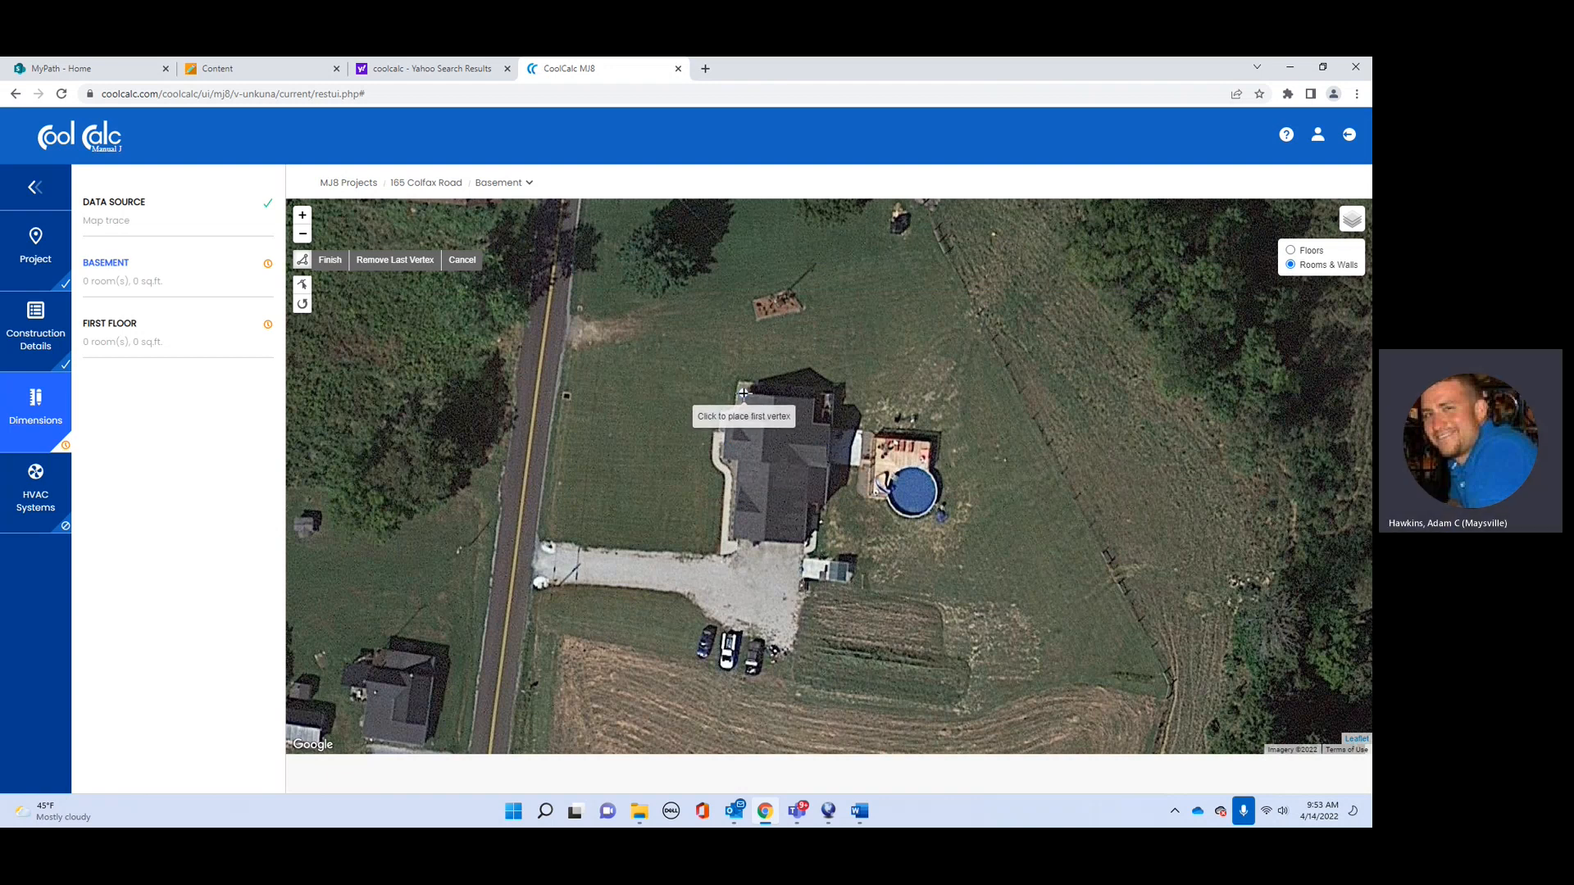
pyautogui.moveTo(743, 395); pyautogui.dragTo(742, 411)
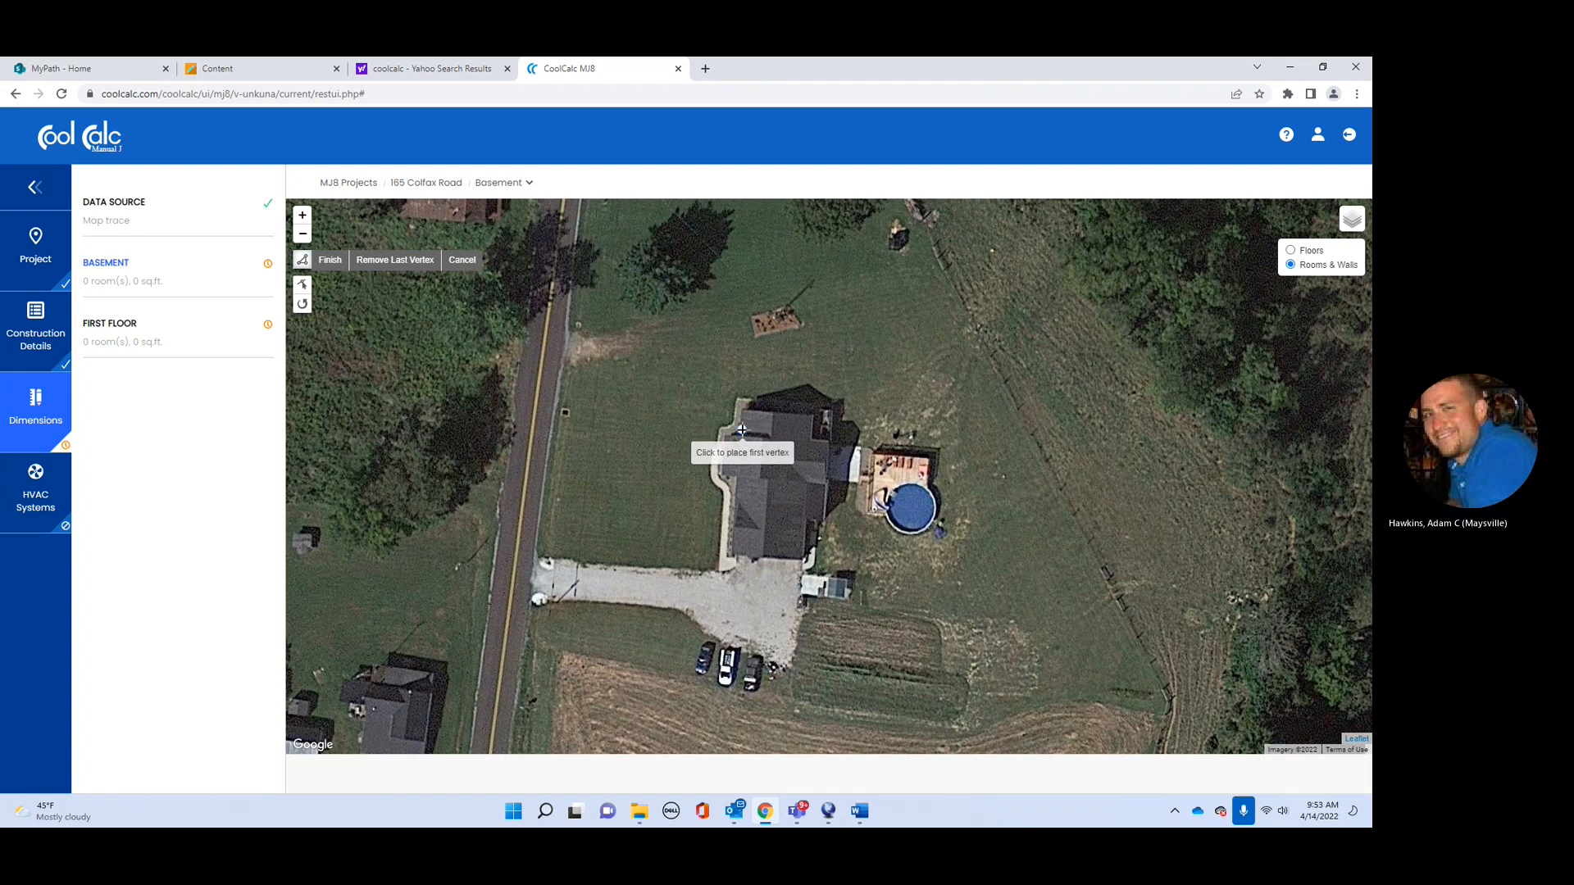
pyautogui.click(742, 409)
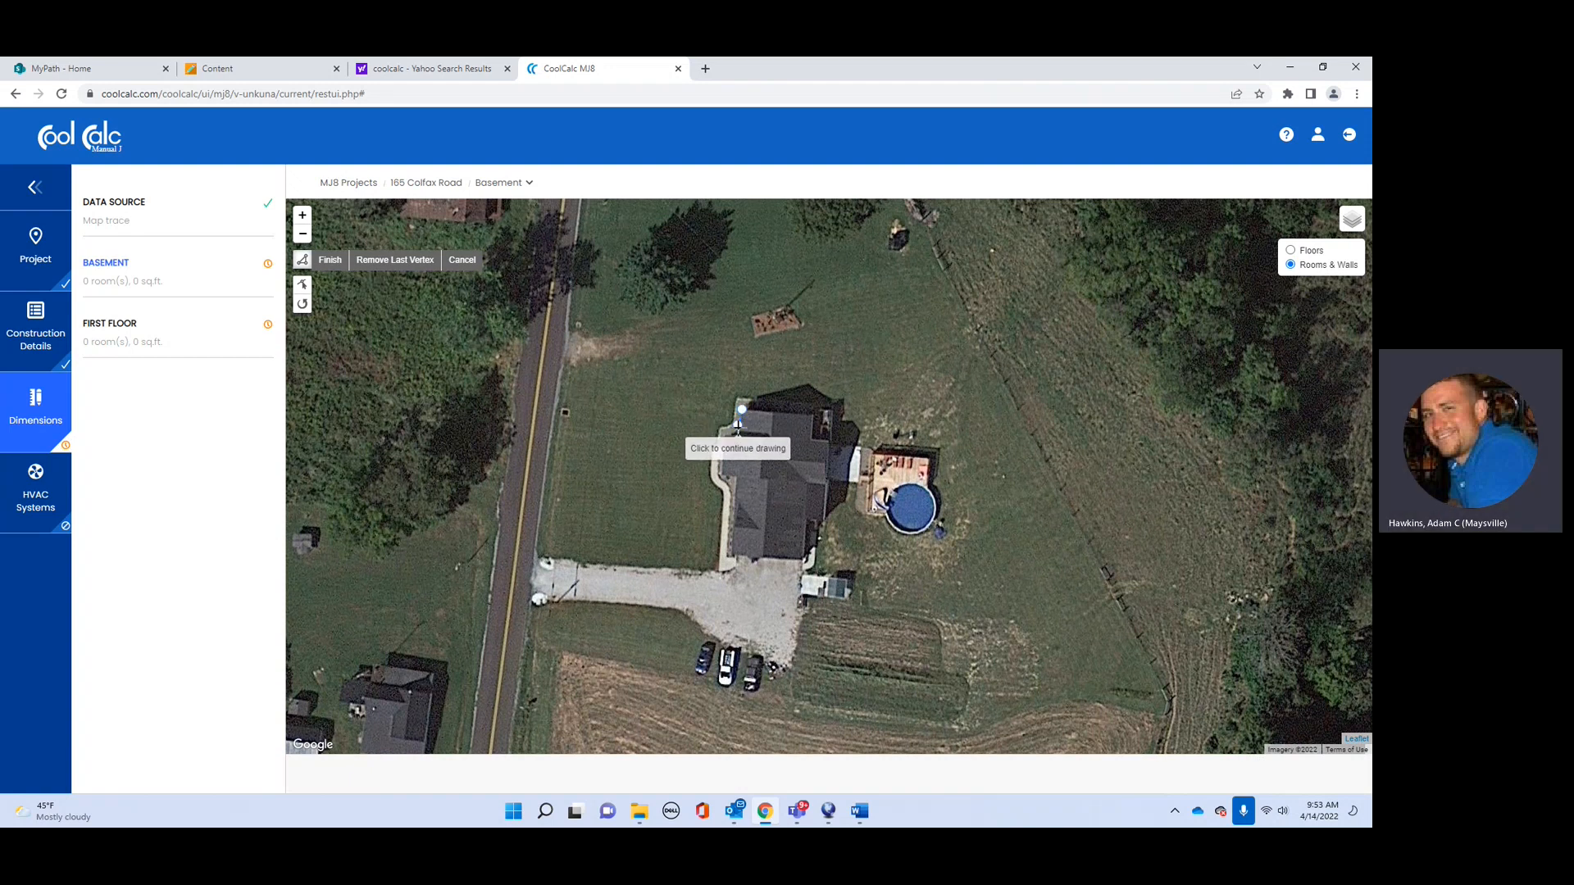
pyautogui.click(735, 499)
pyautogui.click(804, 502)
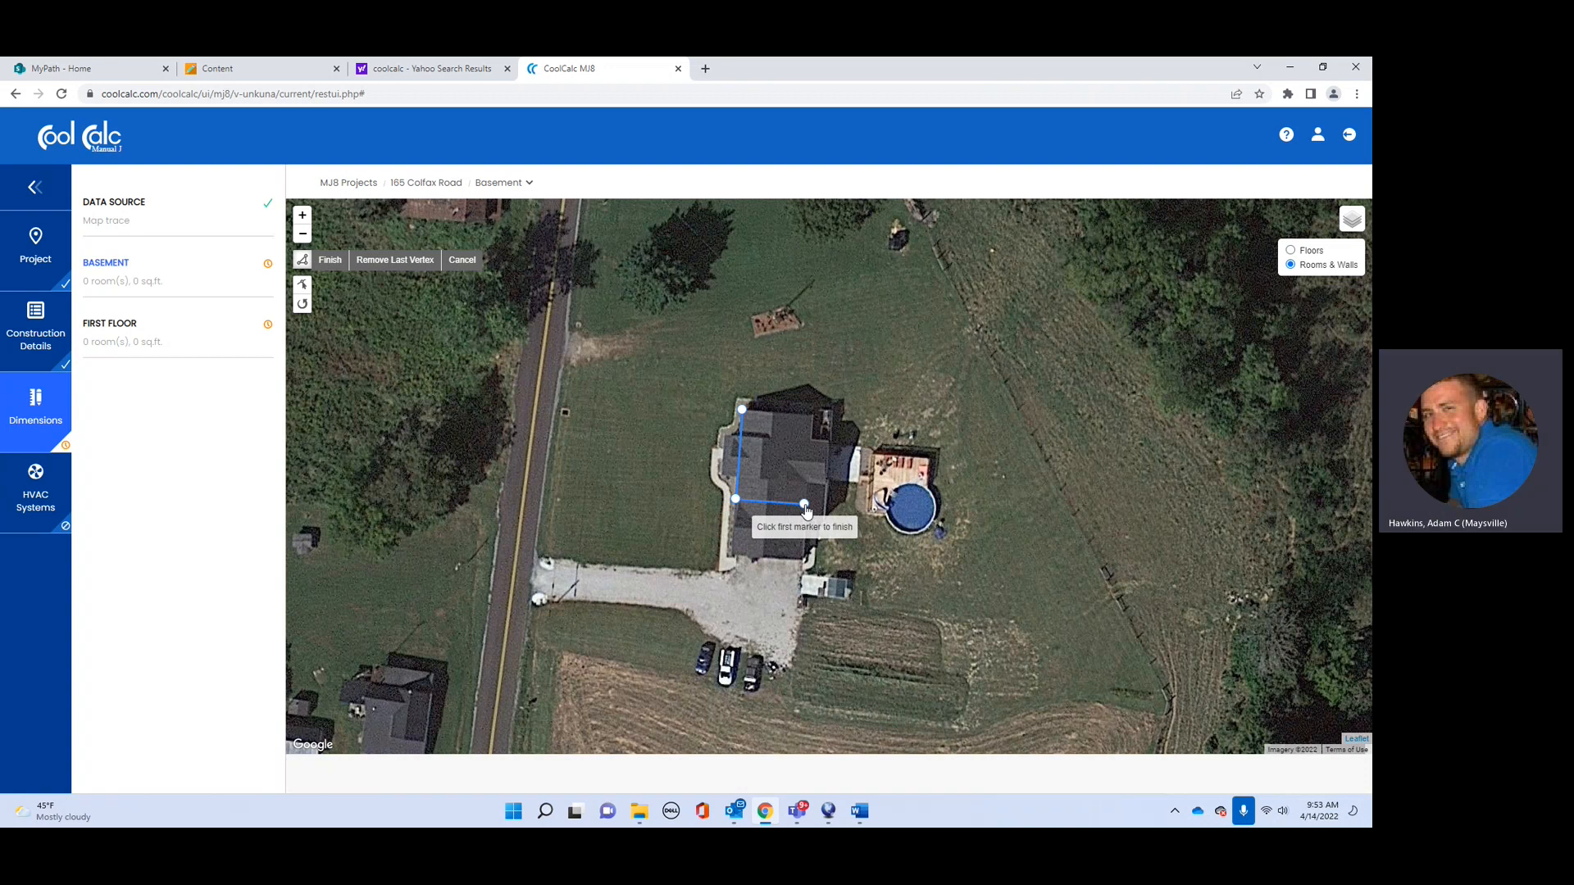
pyautogui.click(810, 419)
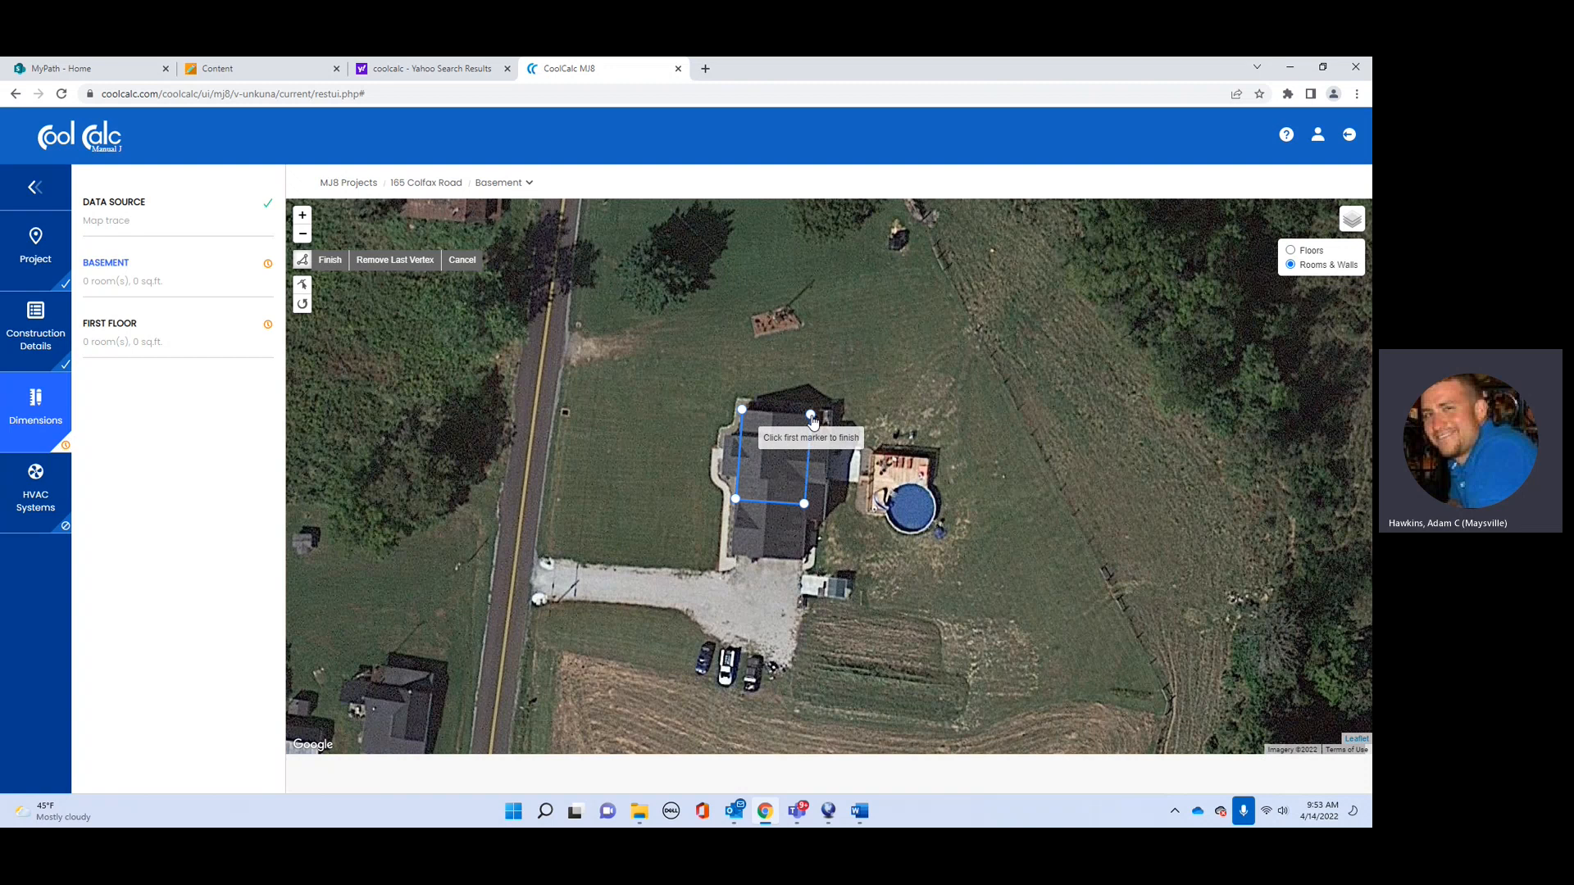
pyautogui.click(742, 409)
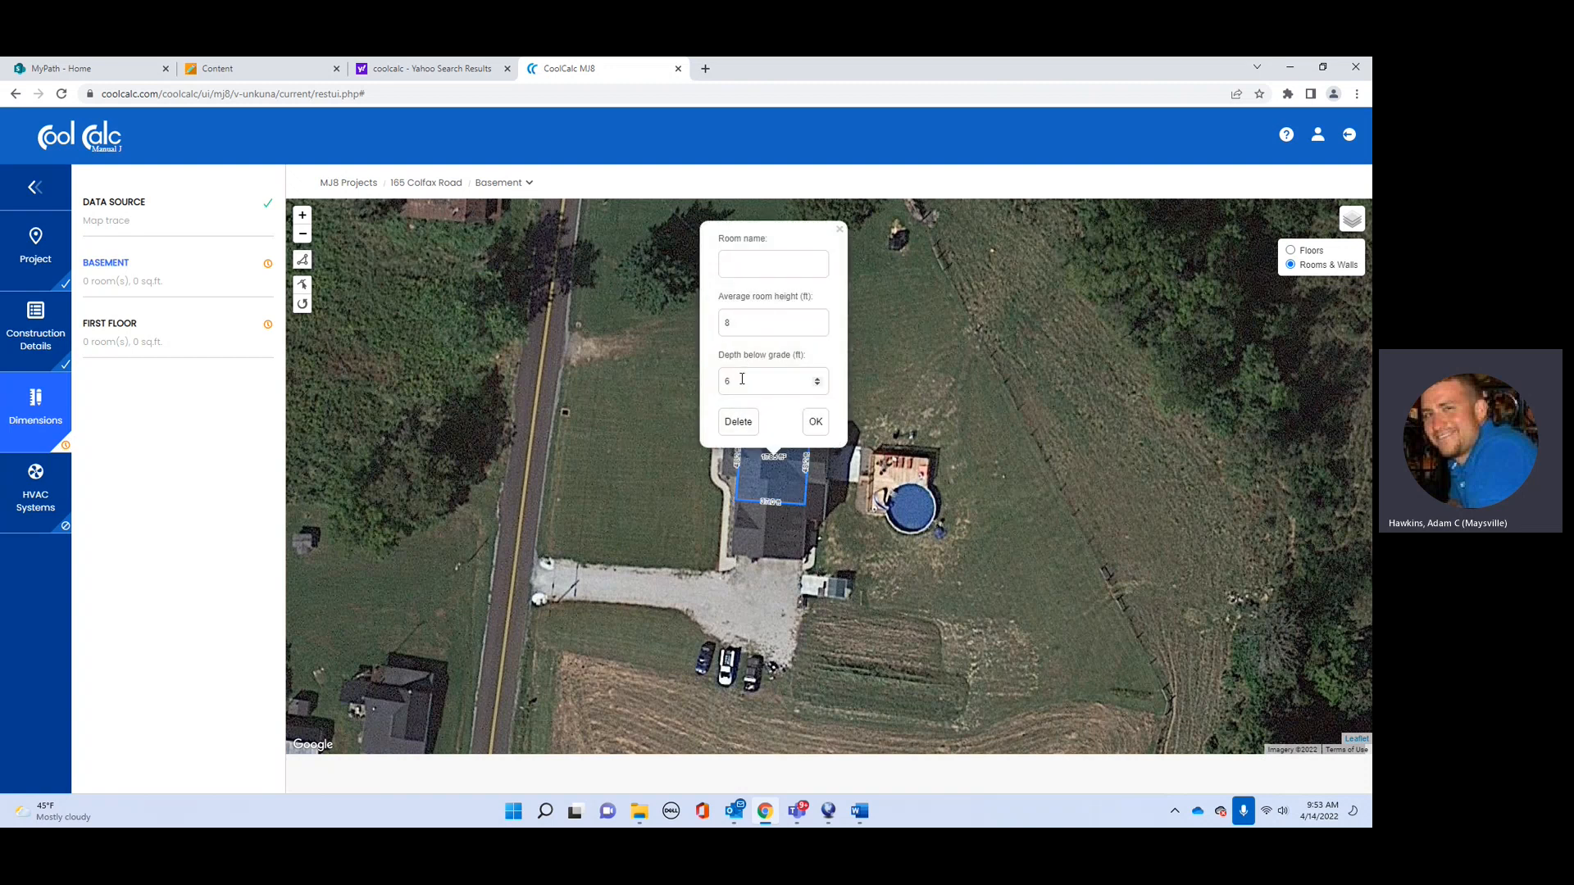
# Step: Name the traced room 'basement block' and confirm it, giving 1,776 sq.ft
pyautogui.click(758, 268)
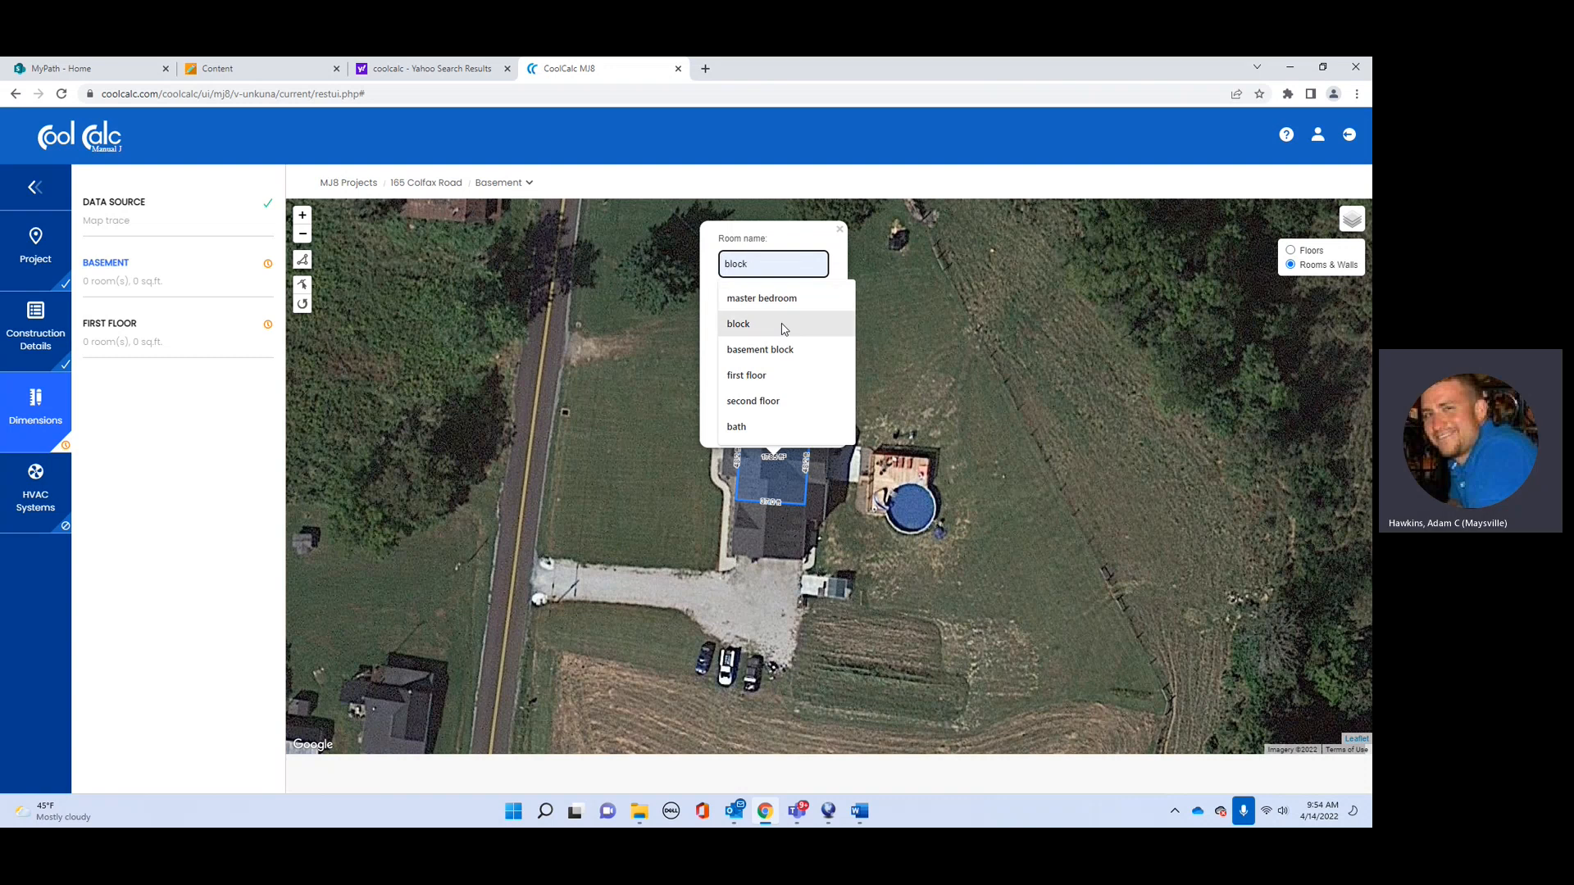
pyautogui.click(783, 350)
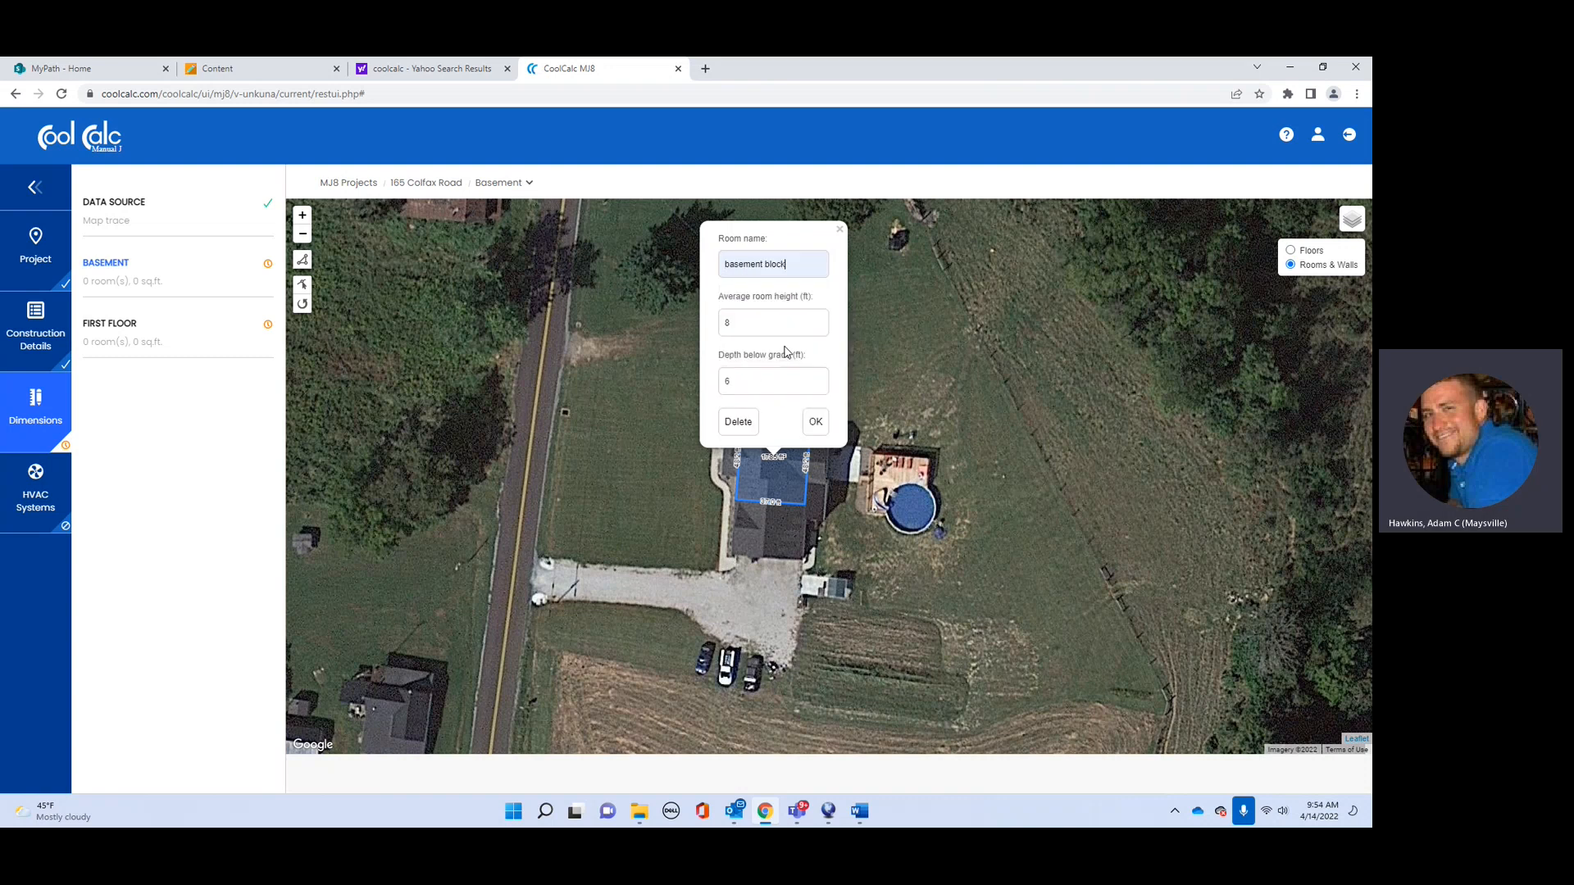
pyautogui.click(820, 423)
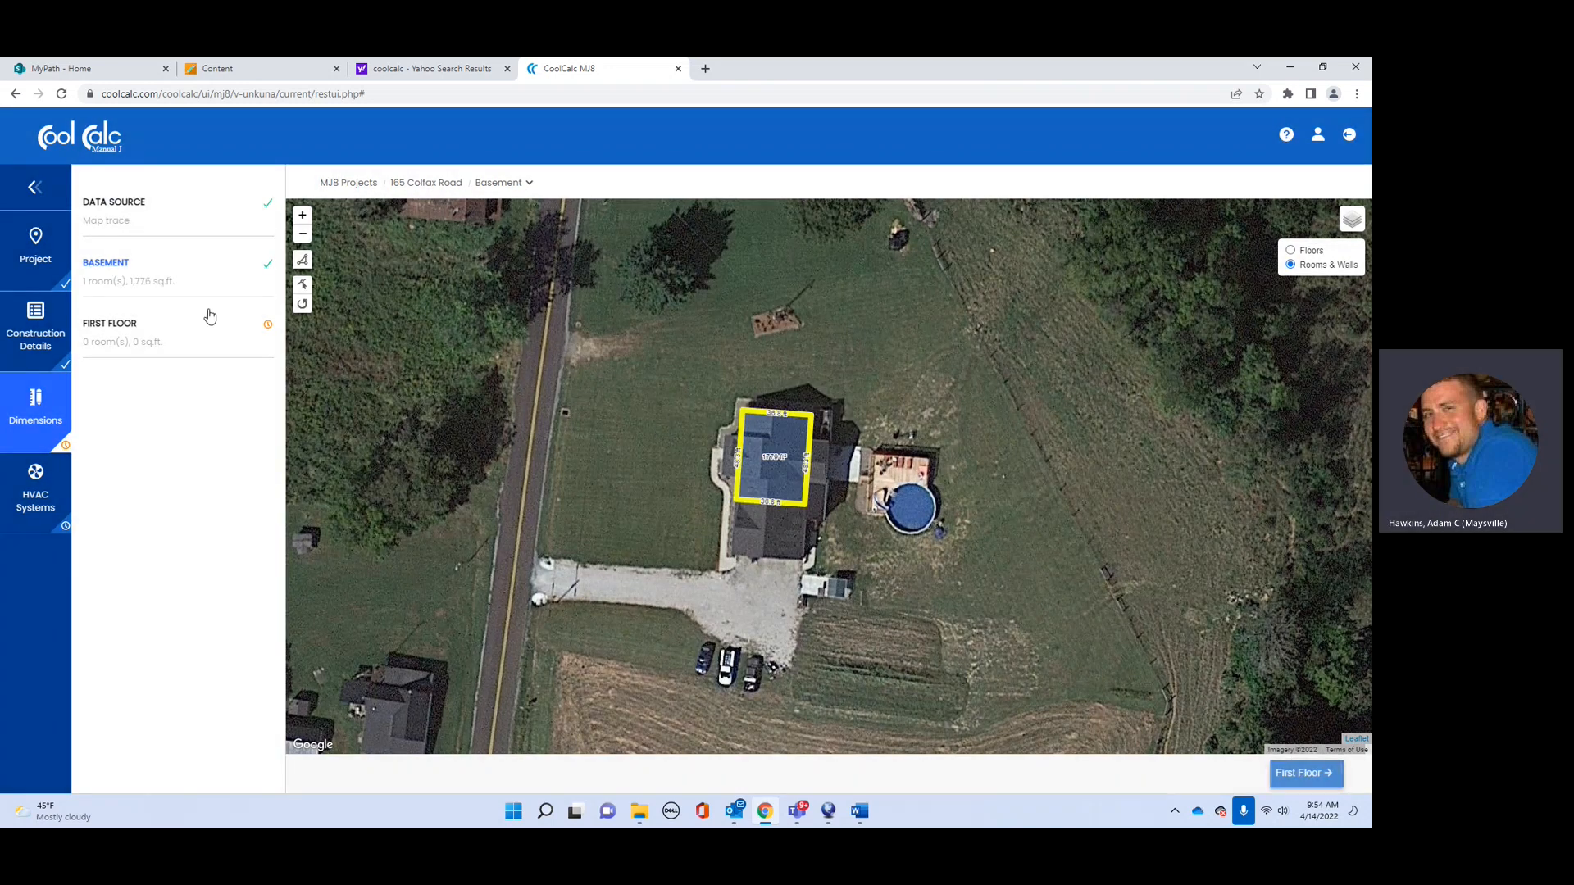
pyautogui.click(210, 316)
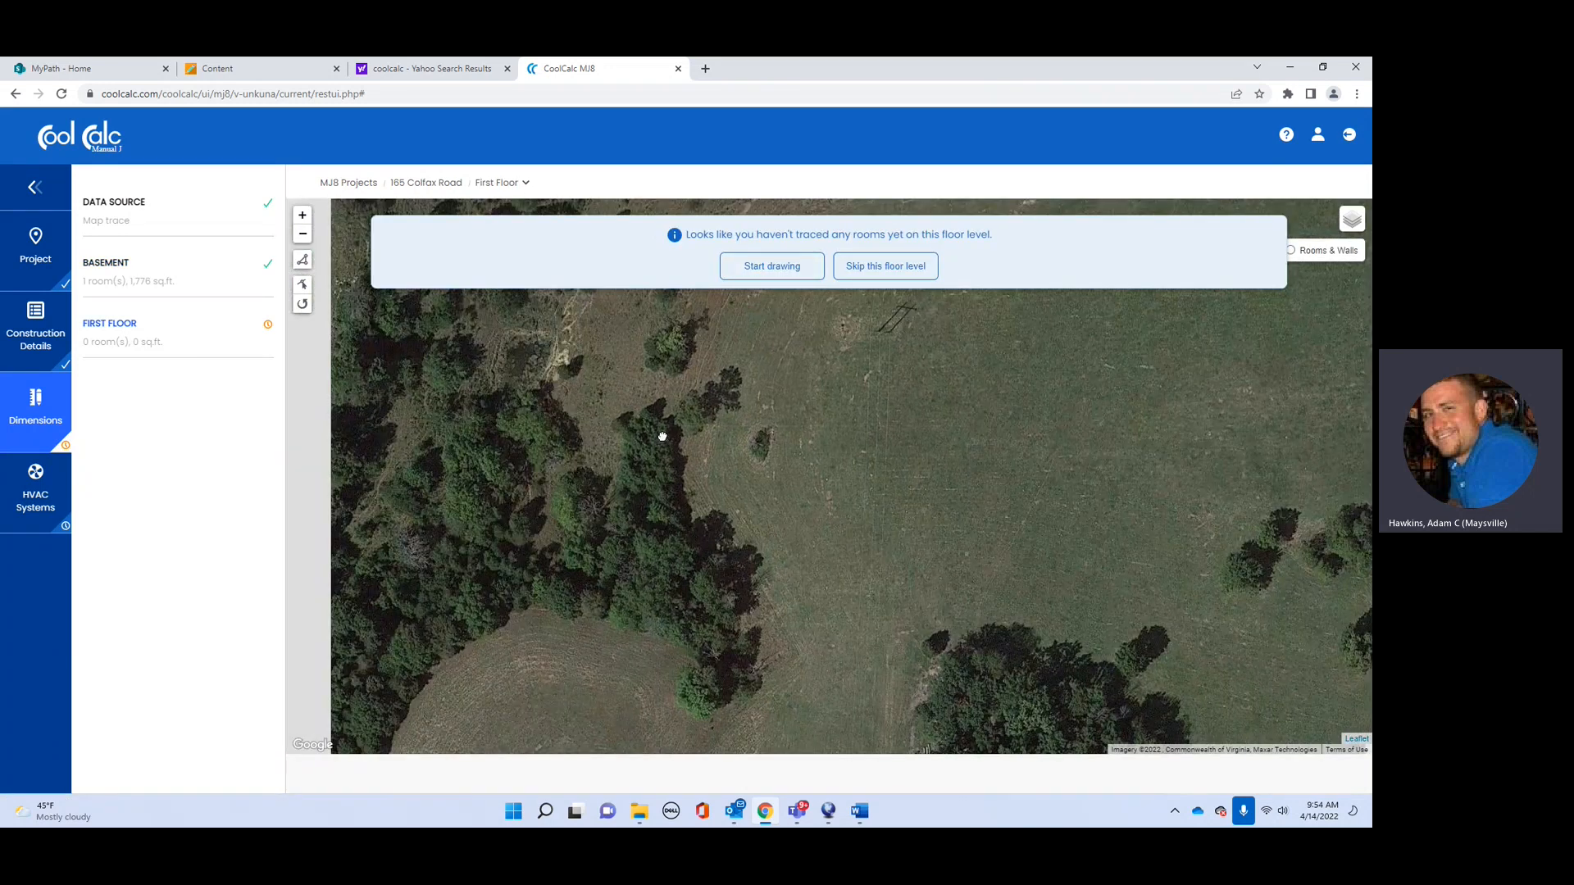
# Step: Center the First Floor map on the house and place the first corners down the west wall
pyautogui.moveTo(660, 435); pyautogui.dragTo(1216, 688)
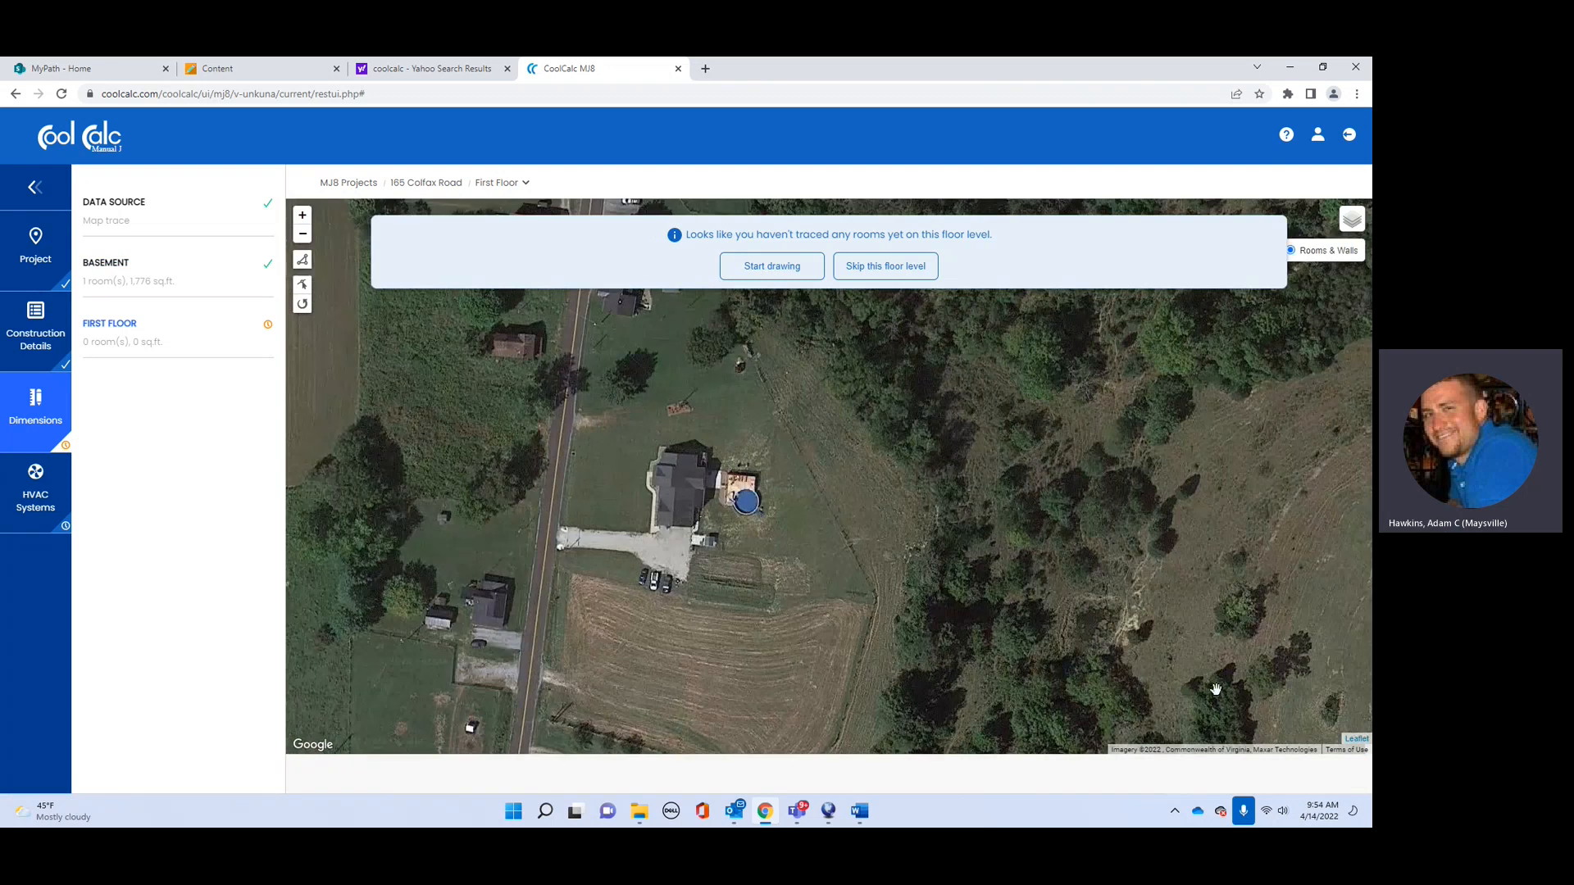
pyautogui.scroll(2, 754, 554)
pyautogui.moveTo(690, 443); pyautogui.dragTo(877, 613)
pyautogui.scroll(-1, 871, 574)
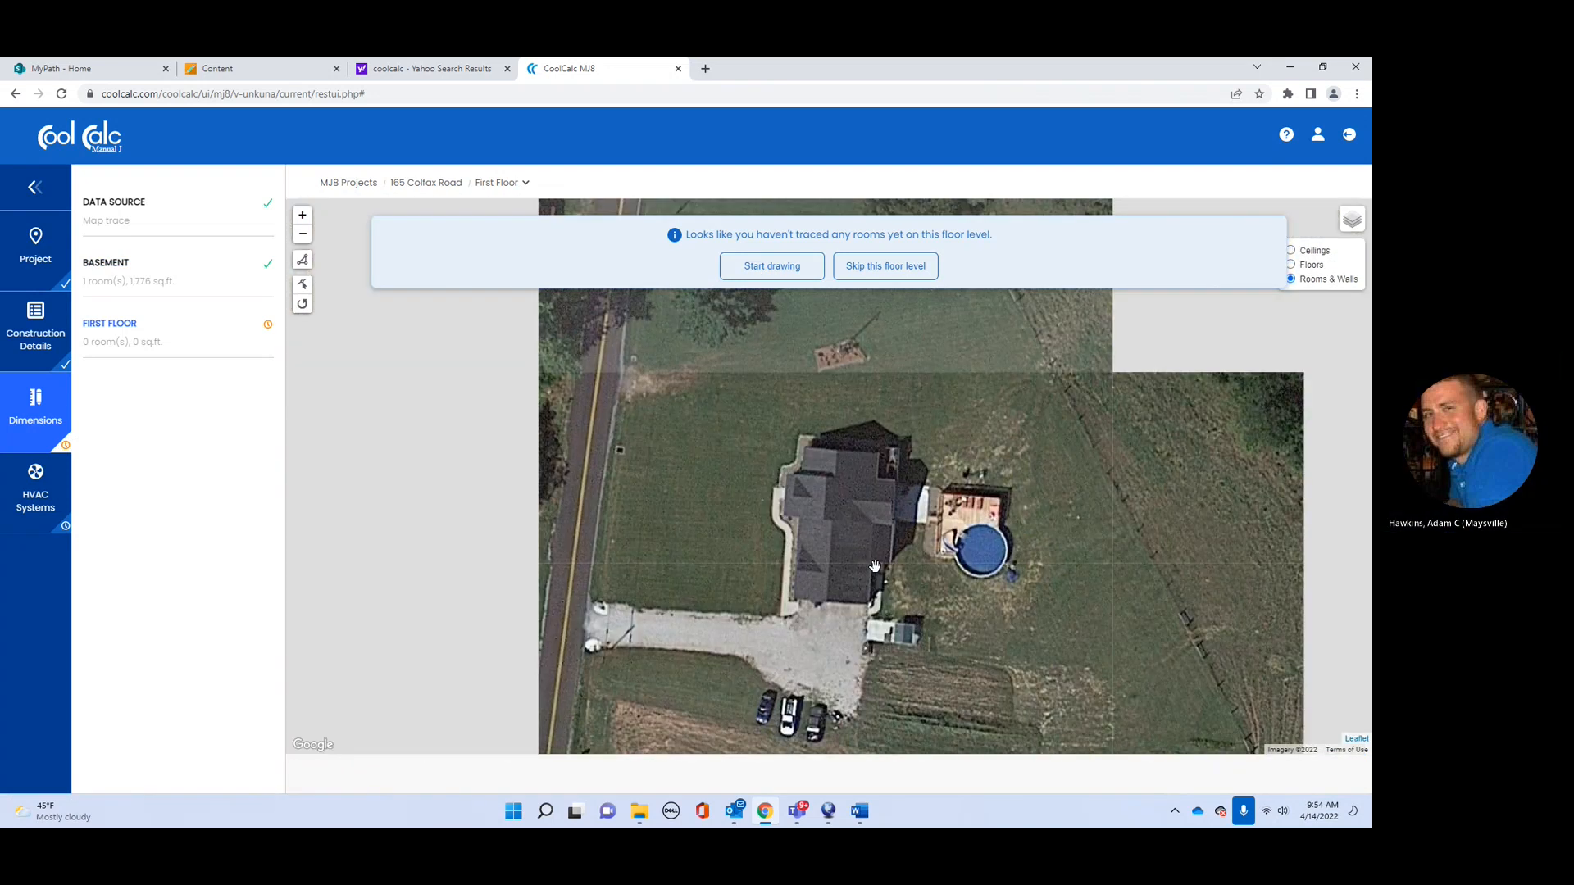
pyautogui.click(774, 269)
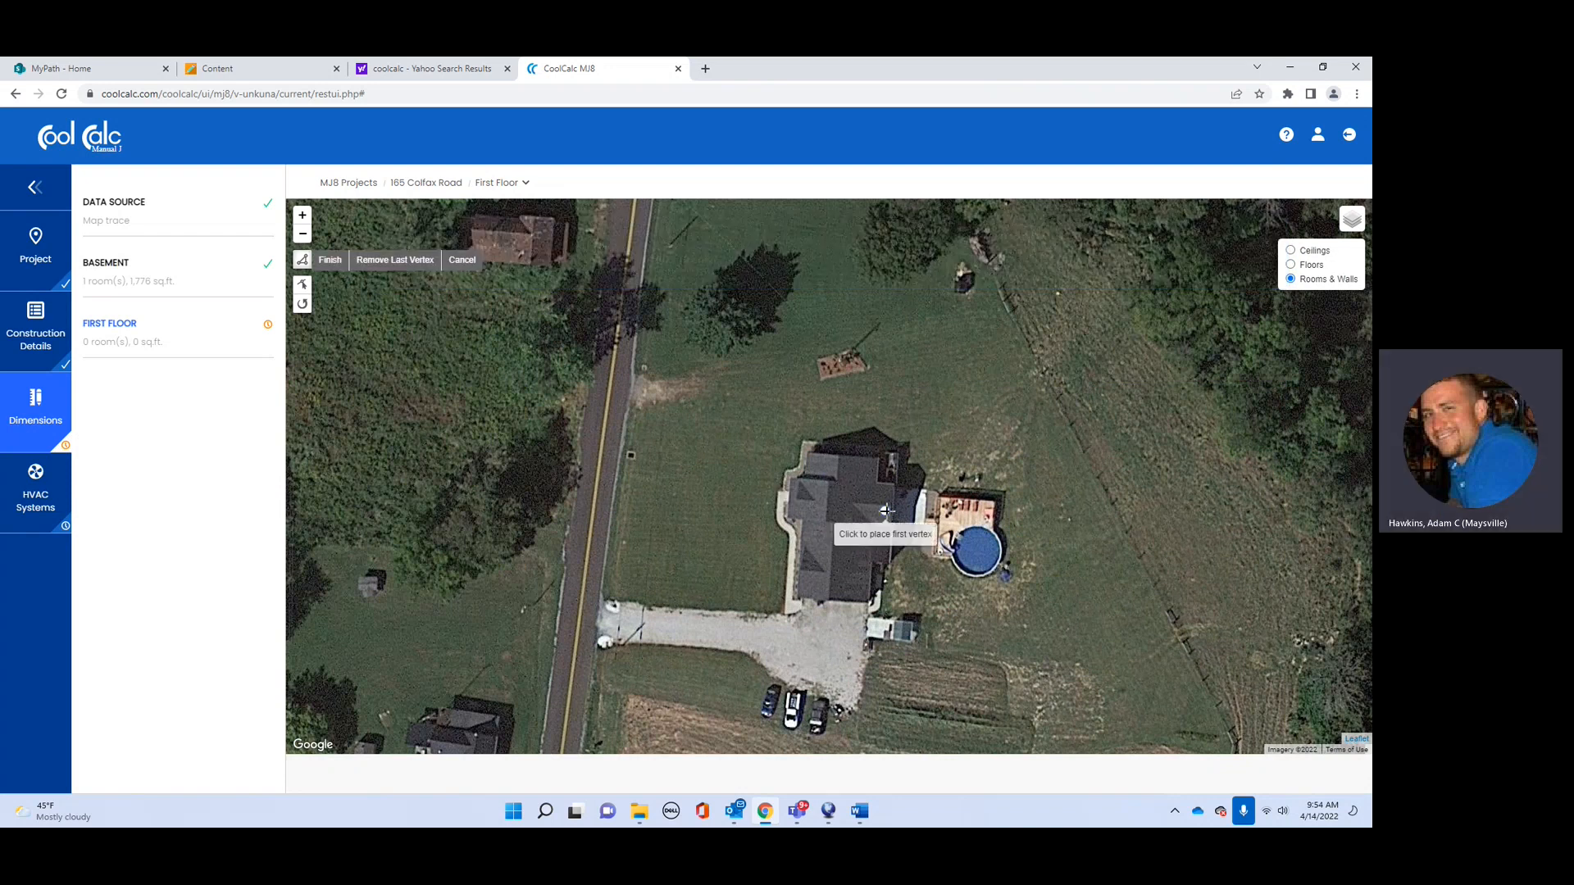
pyautogui.click(808, 453)
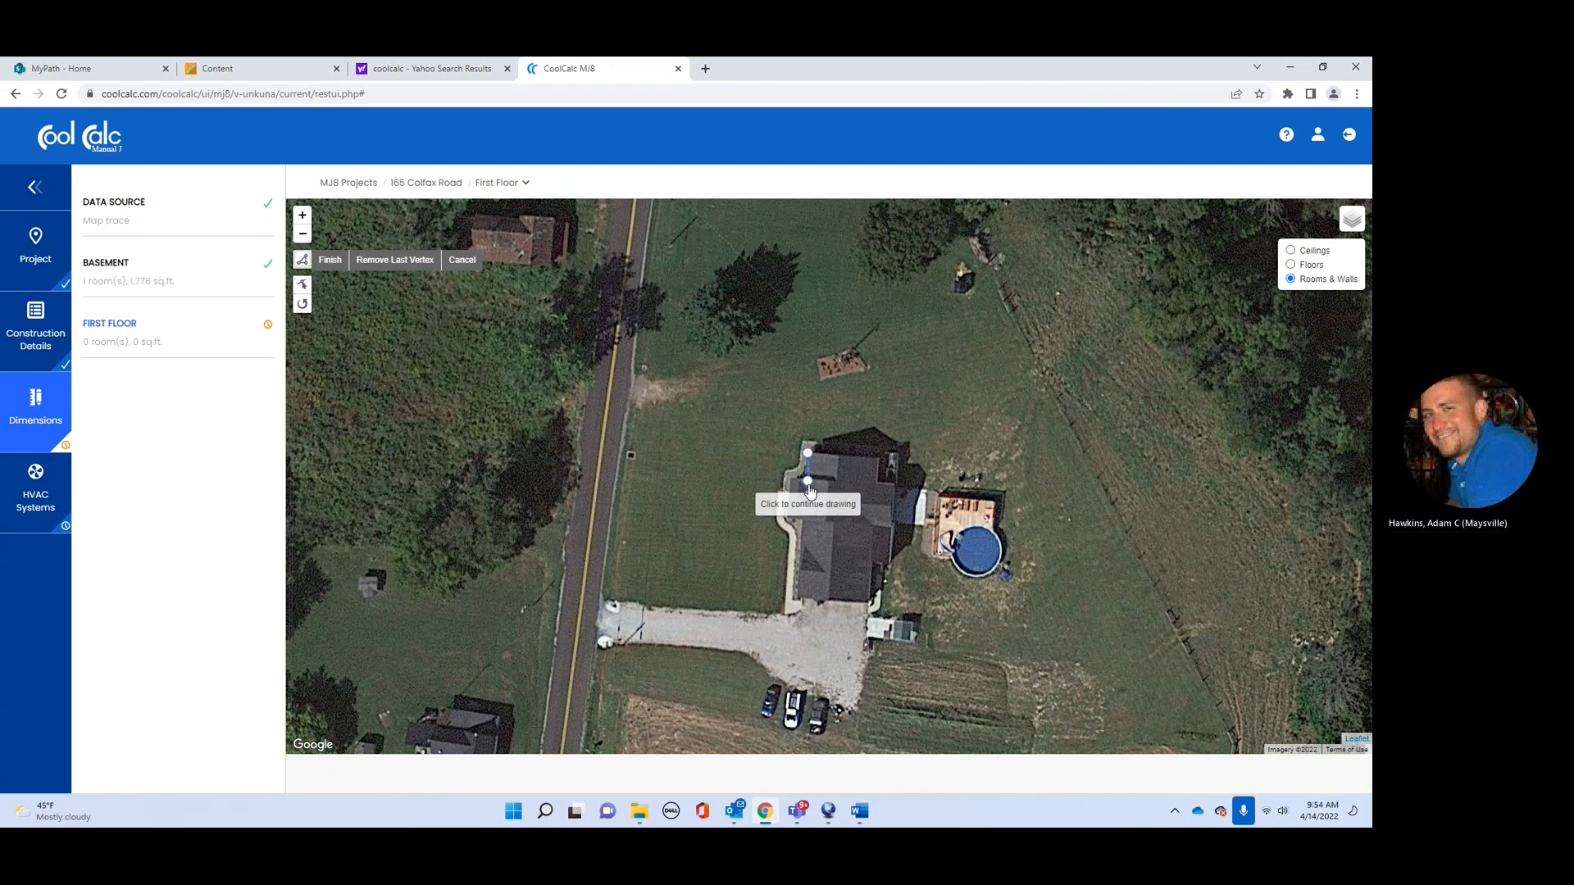
pyautogui.click(800, 543)
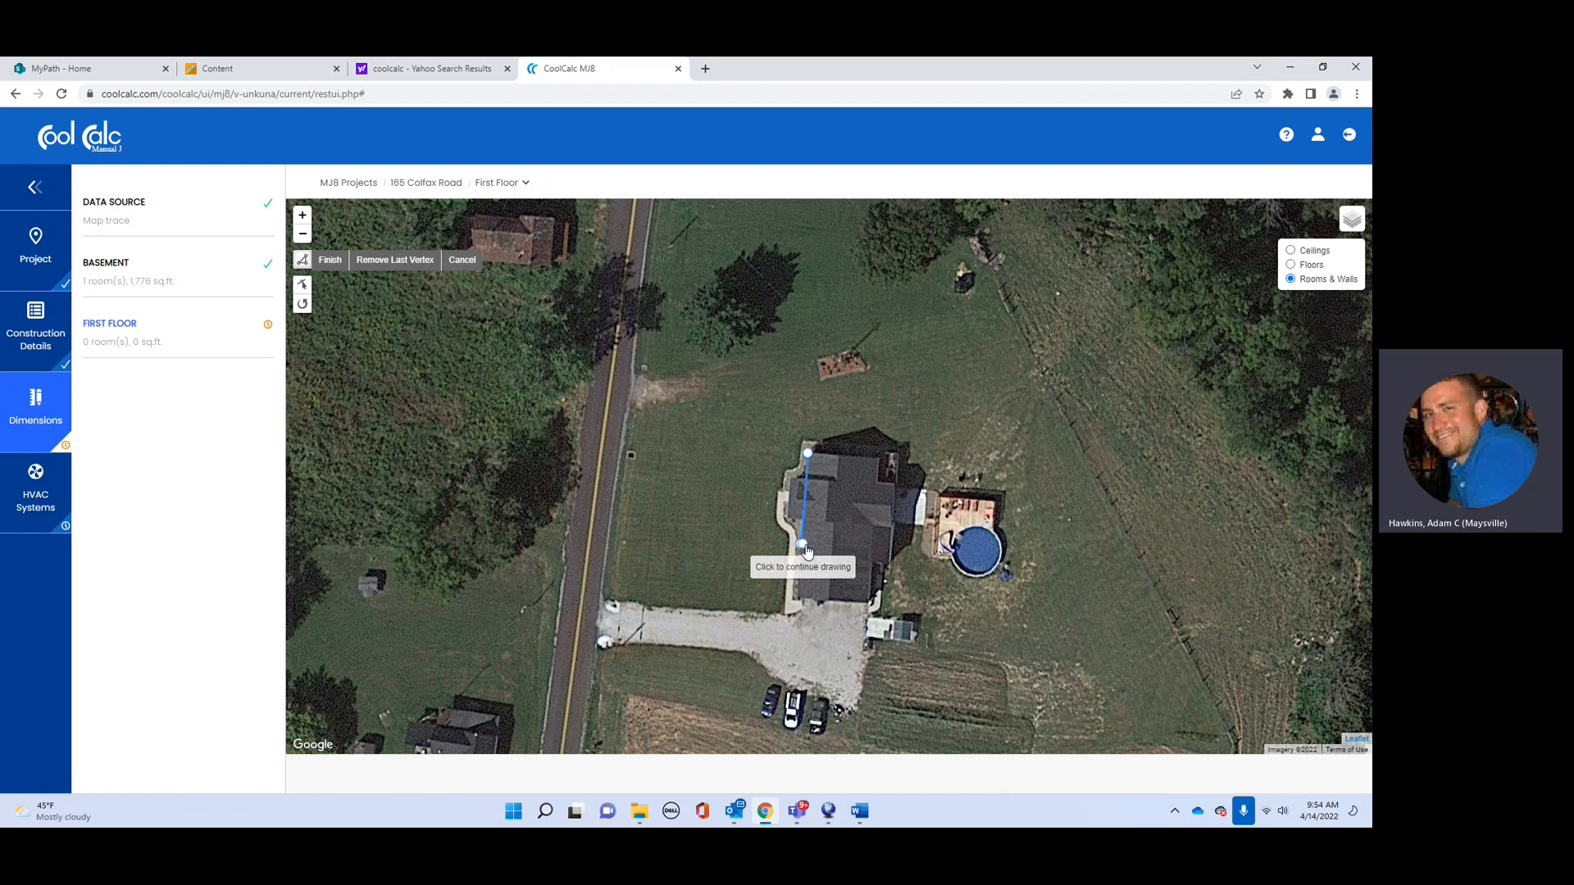
# Step: Add the remaining corners along the bottom and east side, close the outline, and dismiss the room popup
pyautogui.click(873, 528)
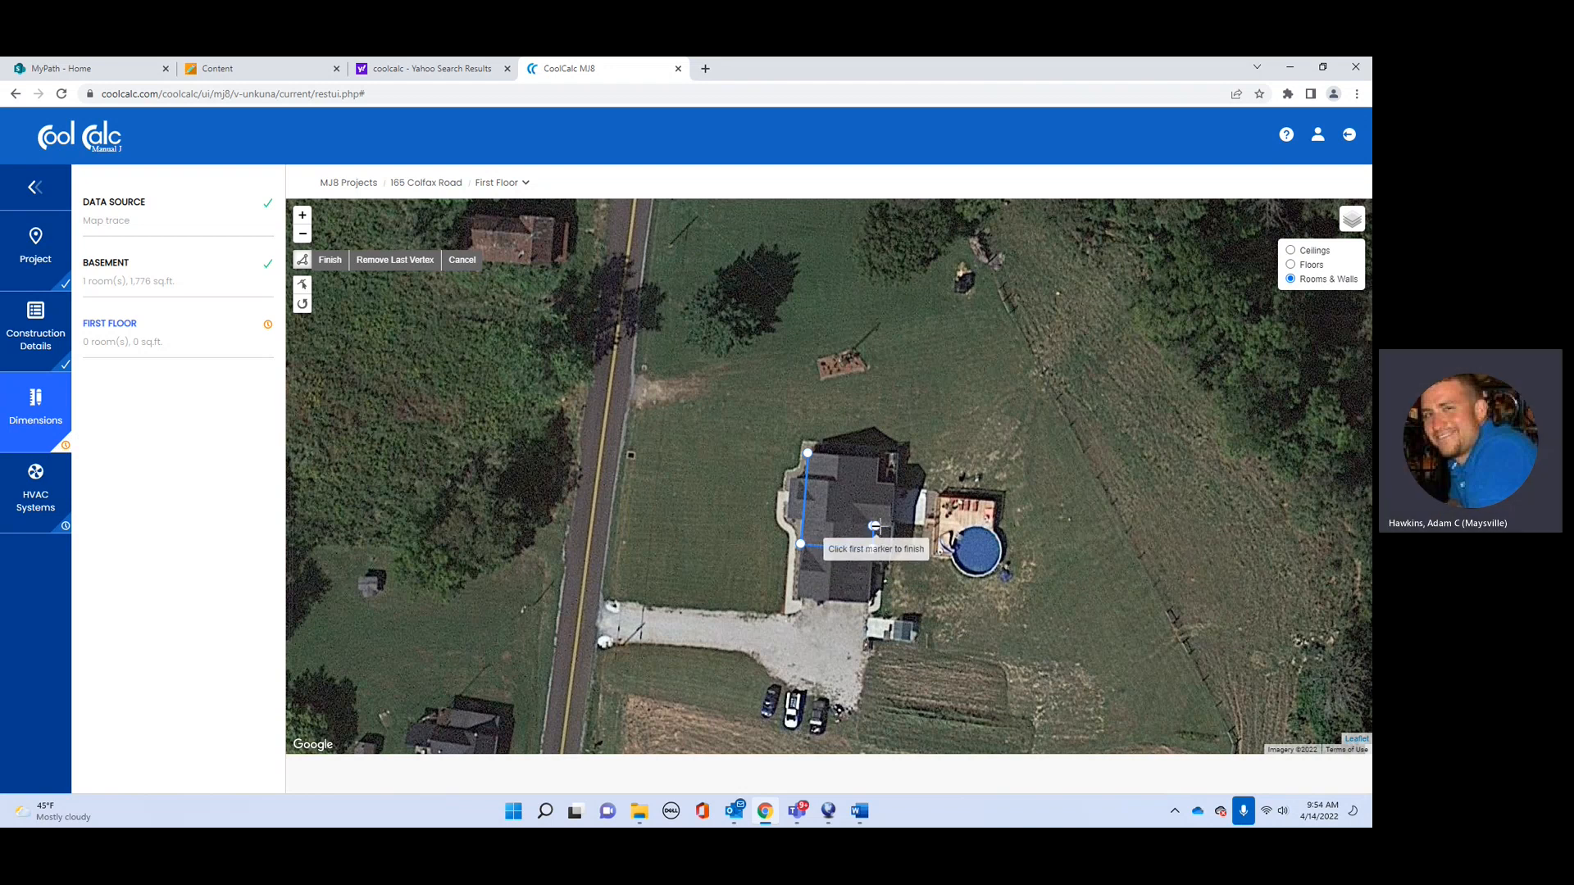
pyautogui.click(890, 528)
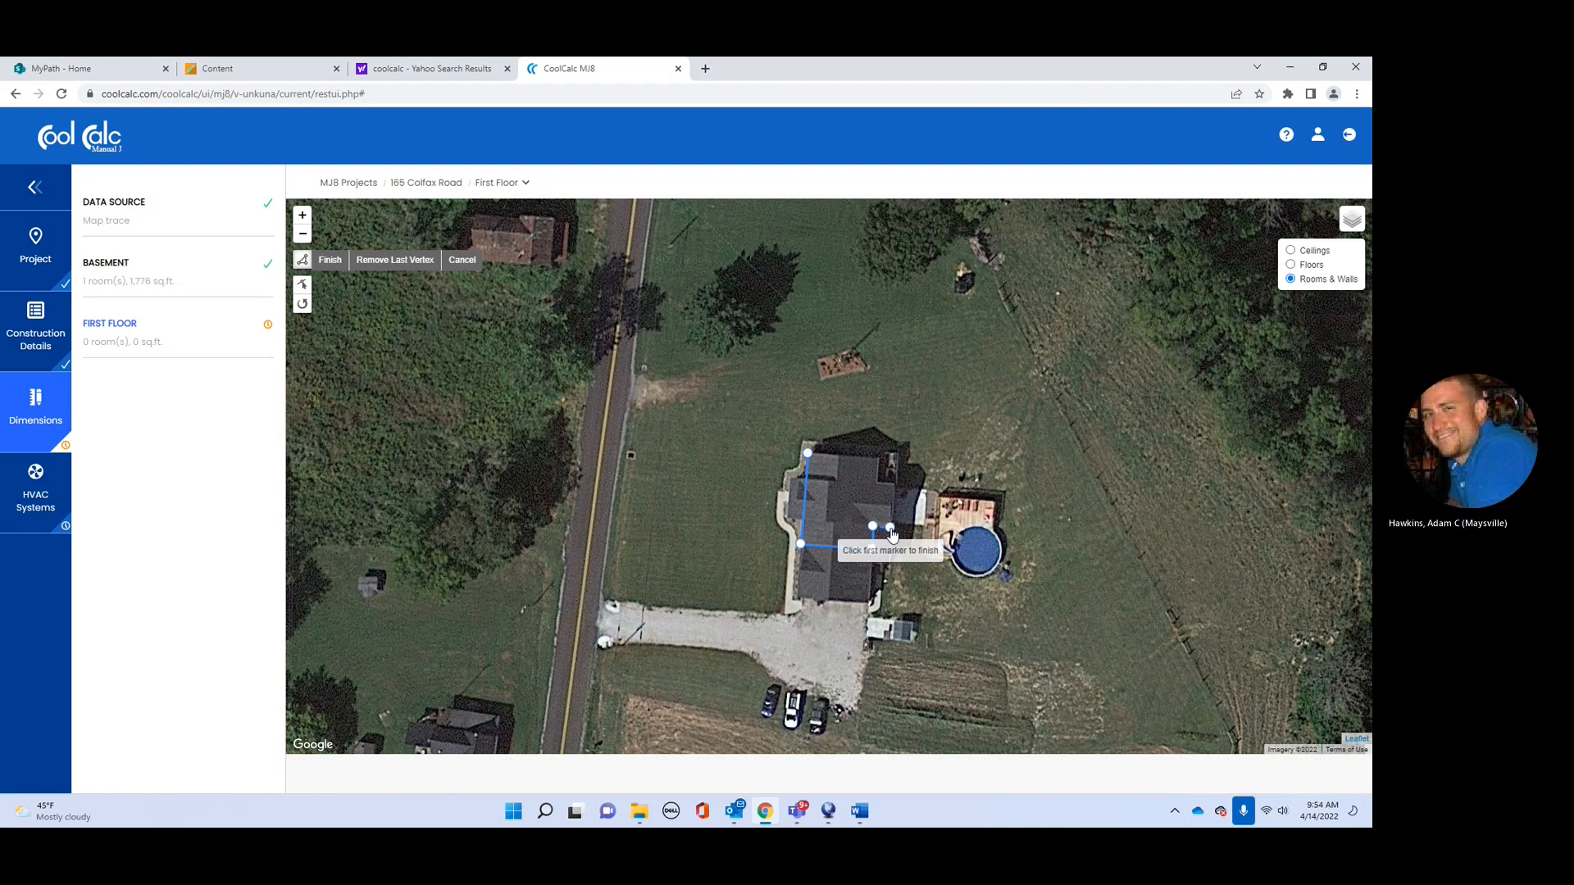
pyautogui.click(895, 485)
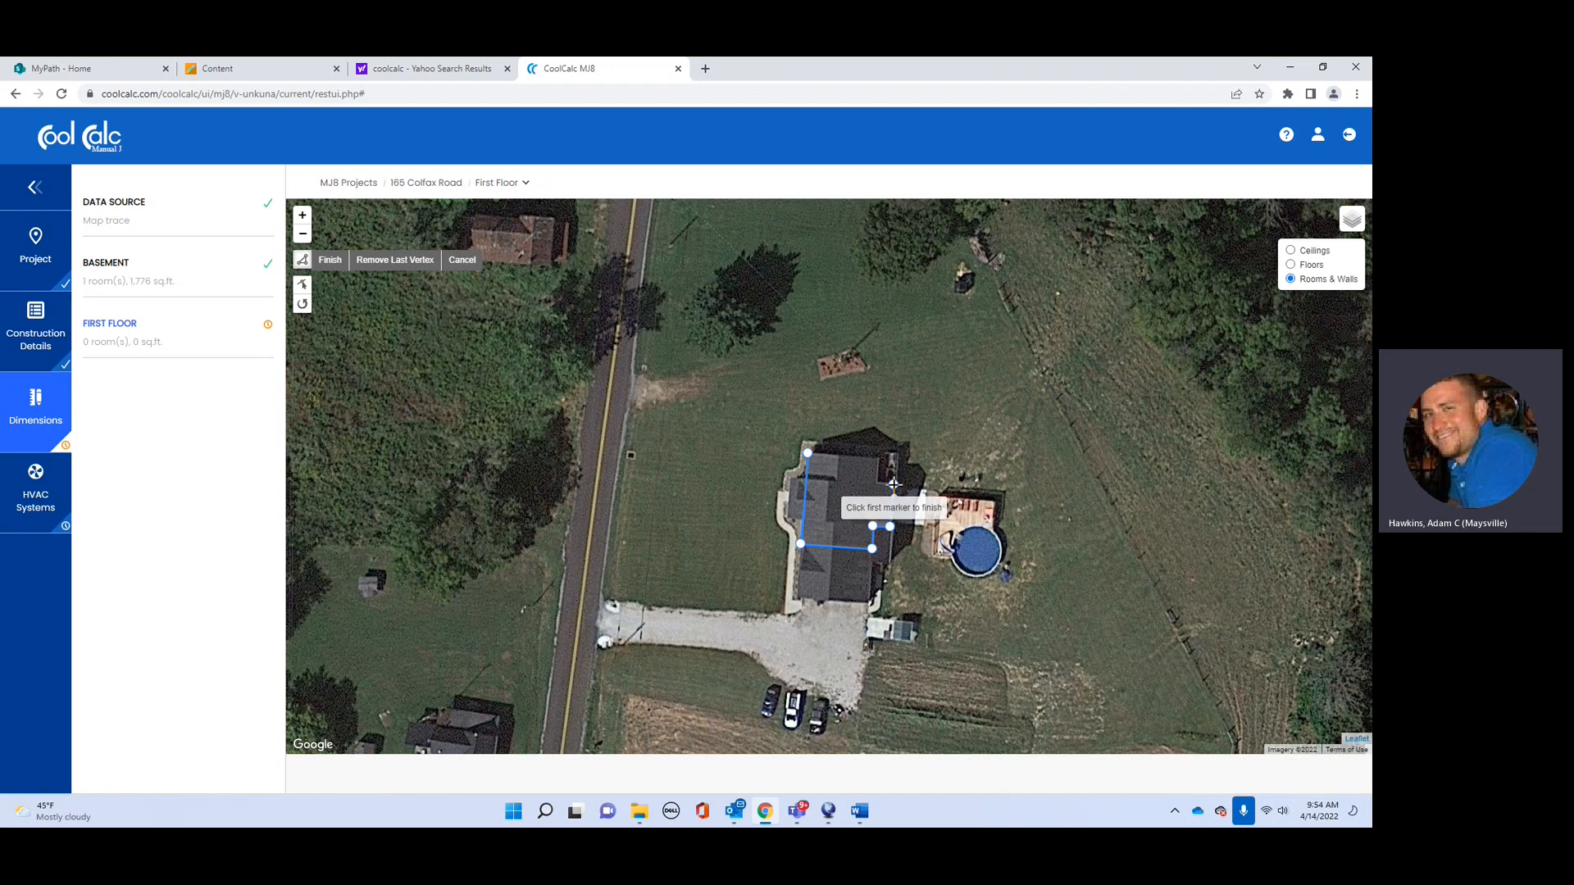
pyautogui.click(878, 482)
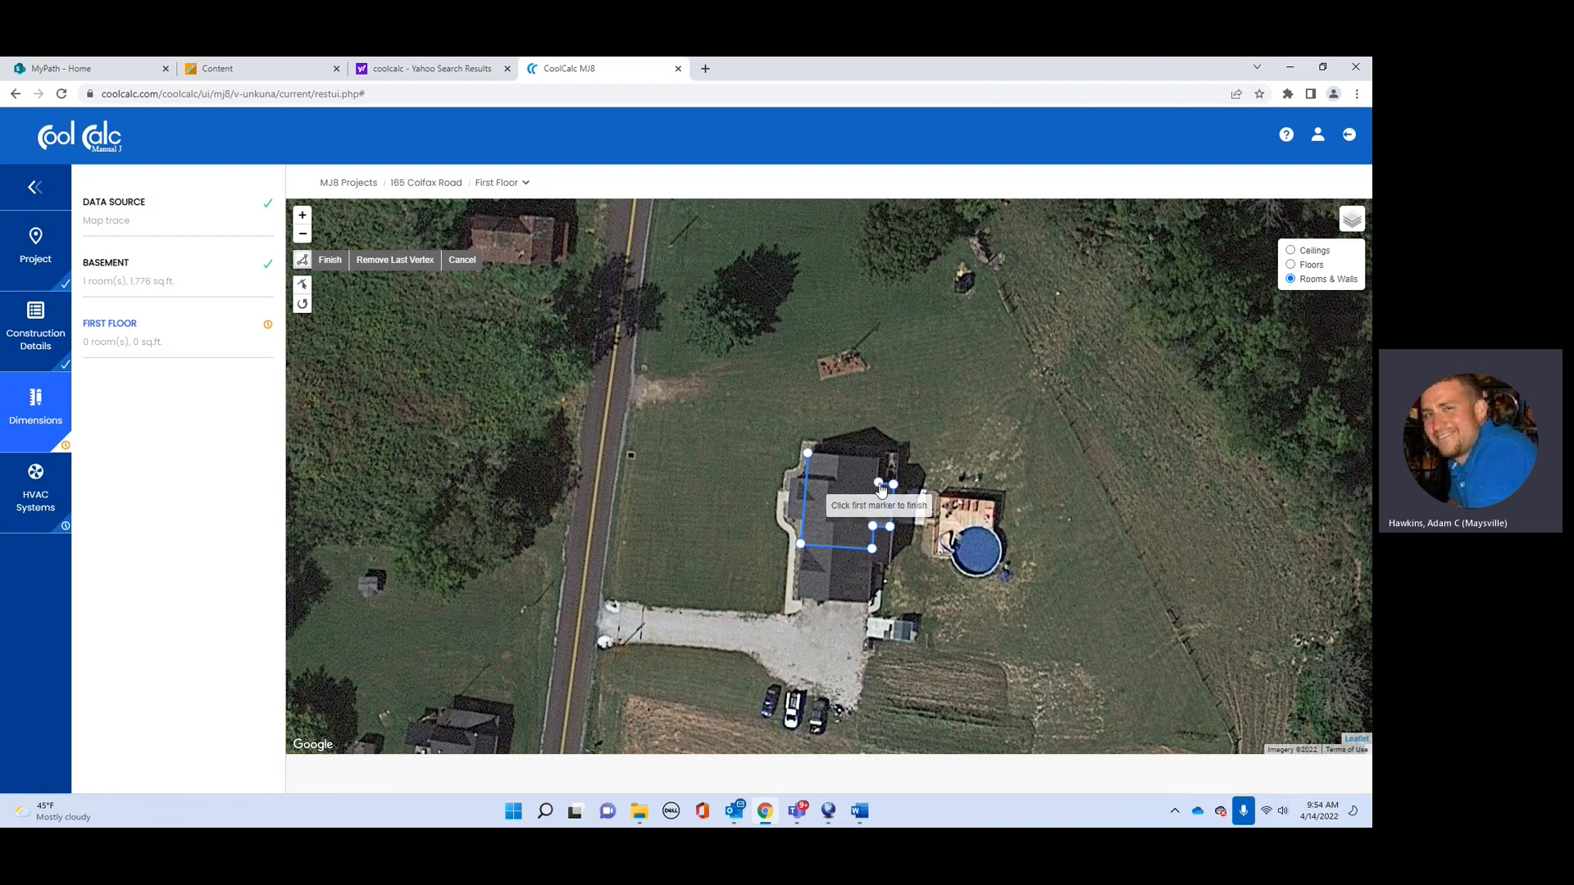
pyautogui.click(878, 460)
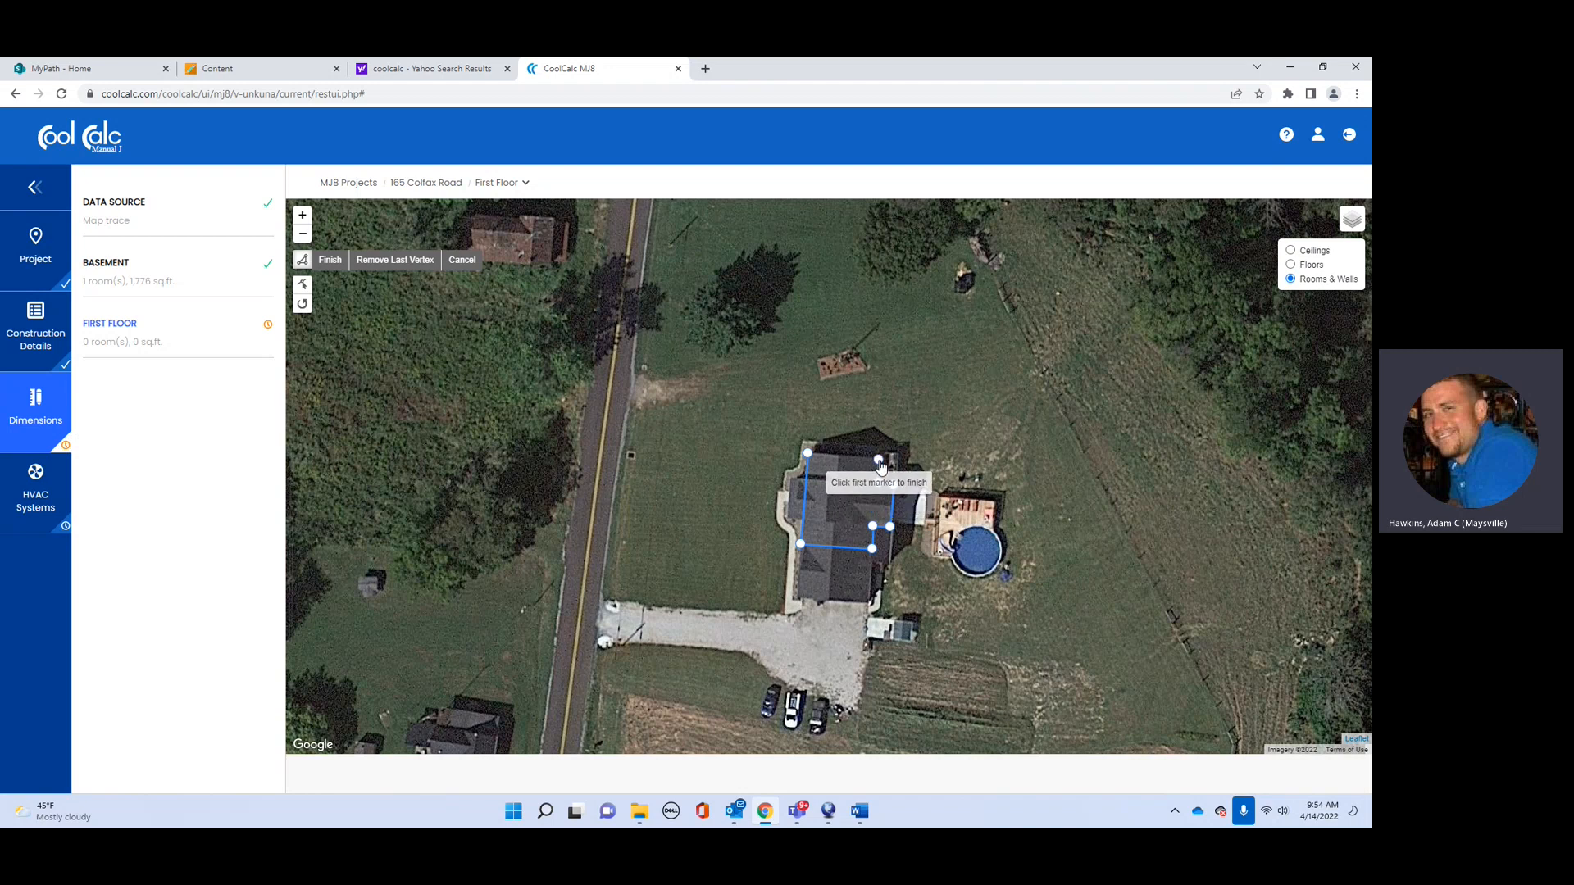
pyautogui.click(813, 458)
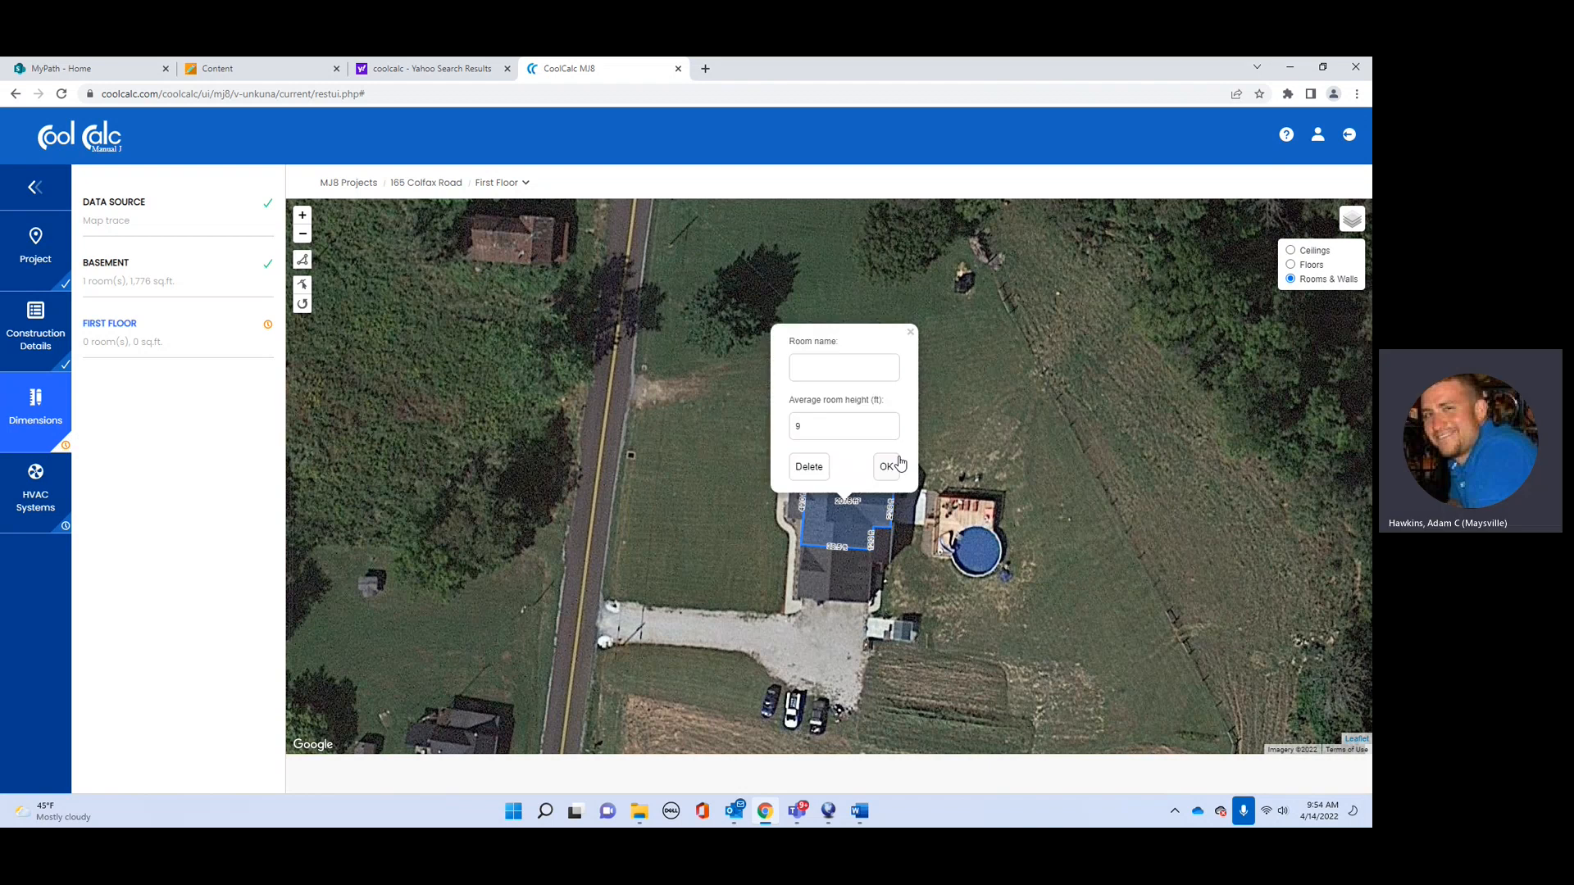
pyautogui.click(822, 427)
pyautogui.moveTo(822, 427); pyautogui.dragTo(691, 423)
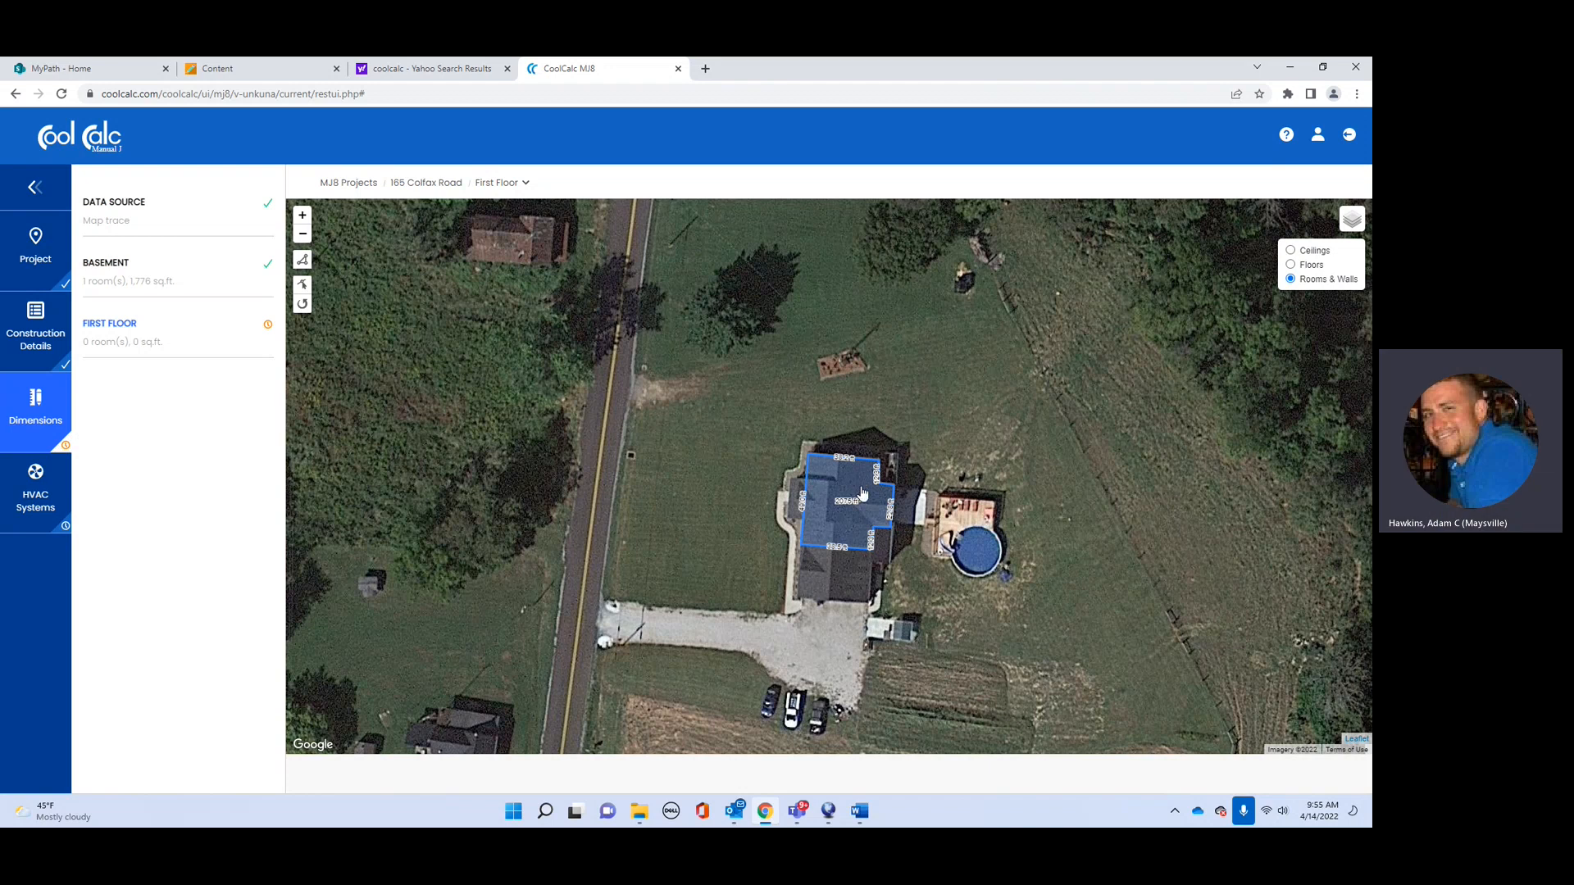
pyautogui.scroll(1, 862, 487)
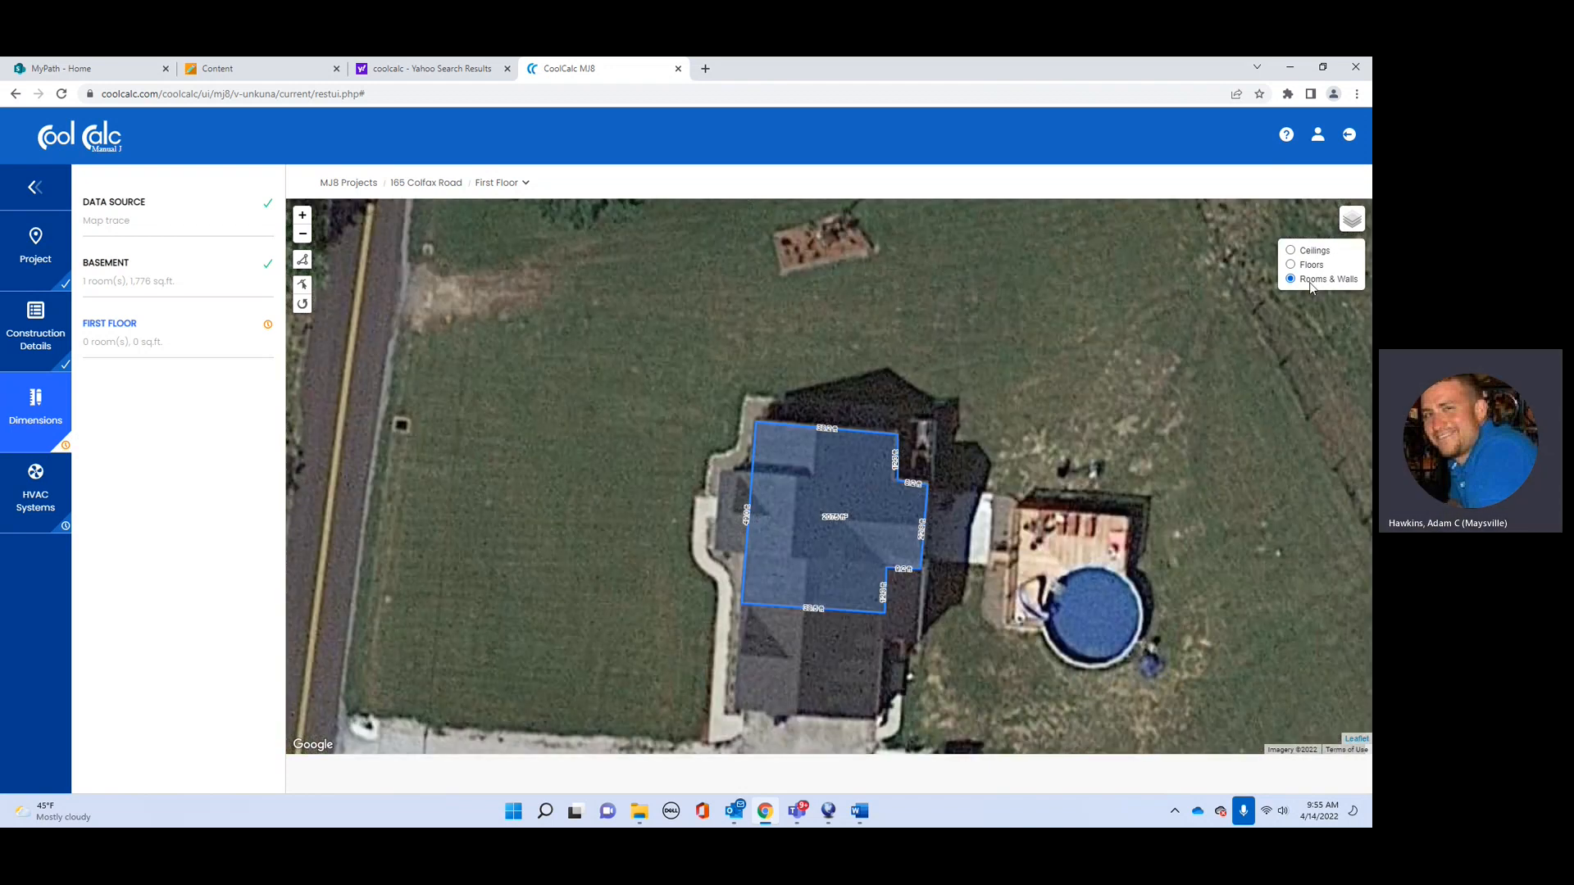
# Step: Switch the map layer to ceilings and back to rooms and walls
pyautogui.rightClick(784, 517)
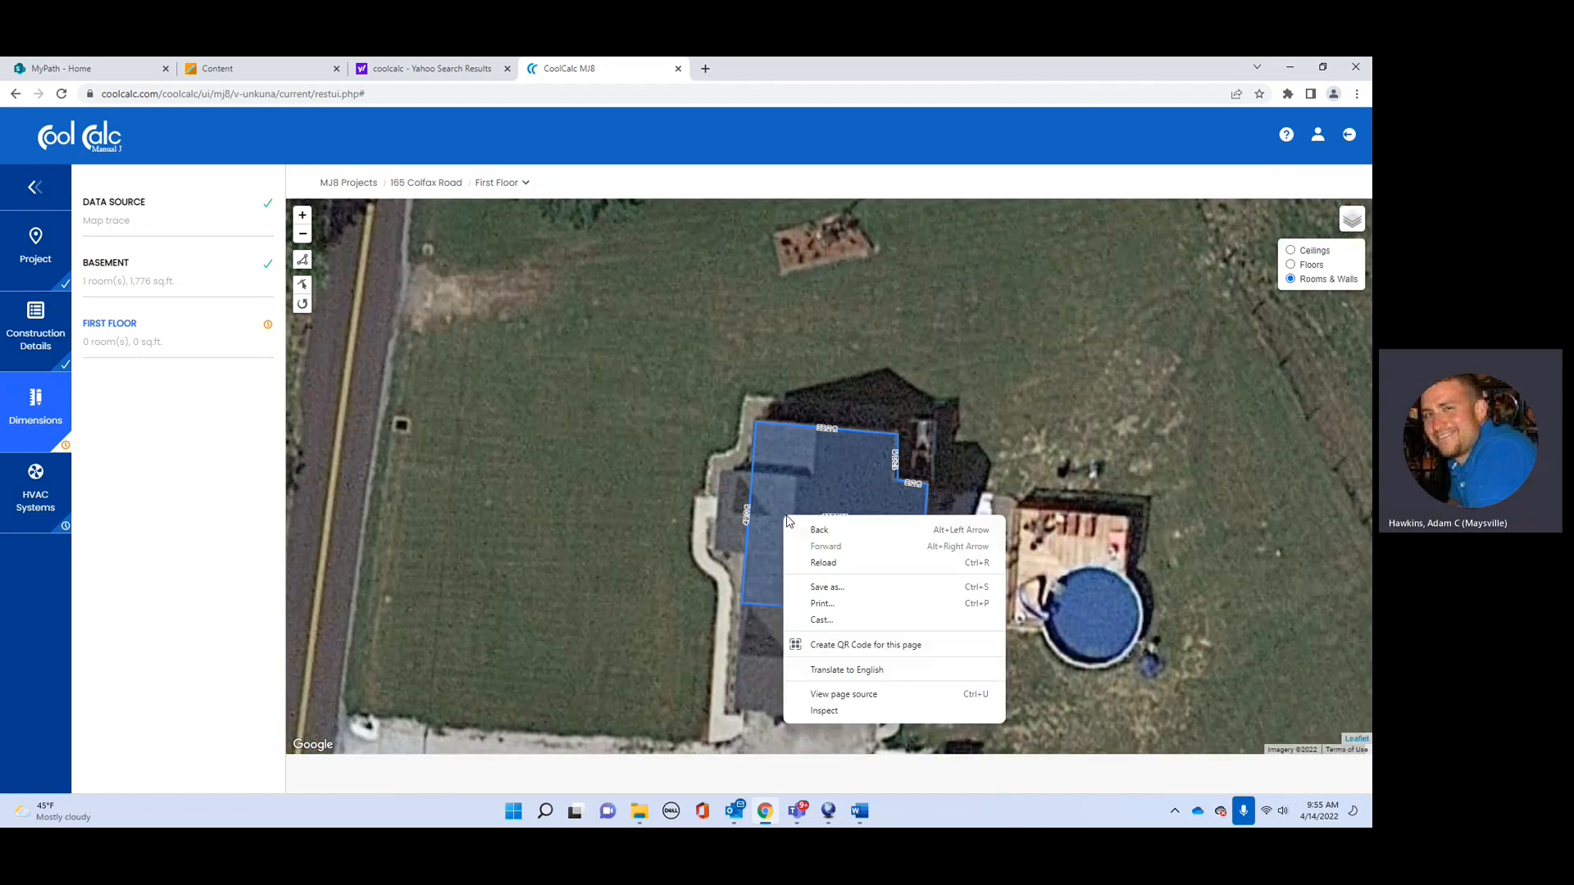
pyautogui.click(1044, 441)
pyautogui.scroll(-2, 953, 515)
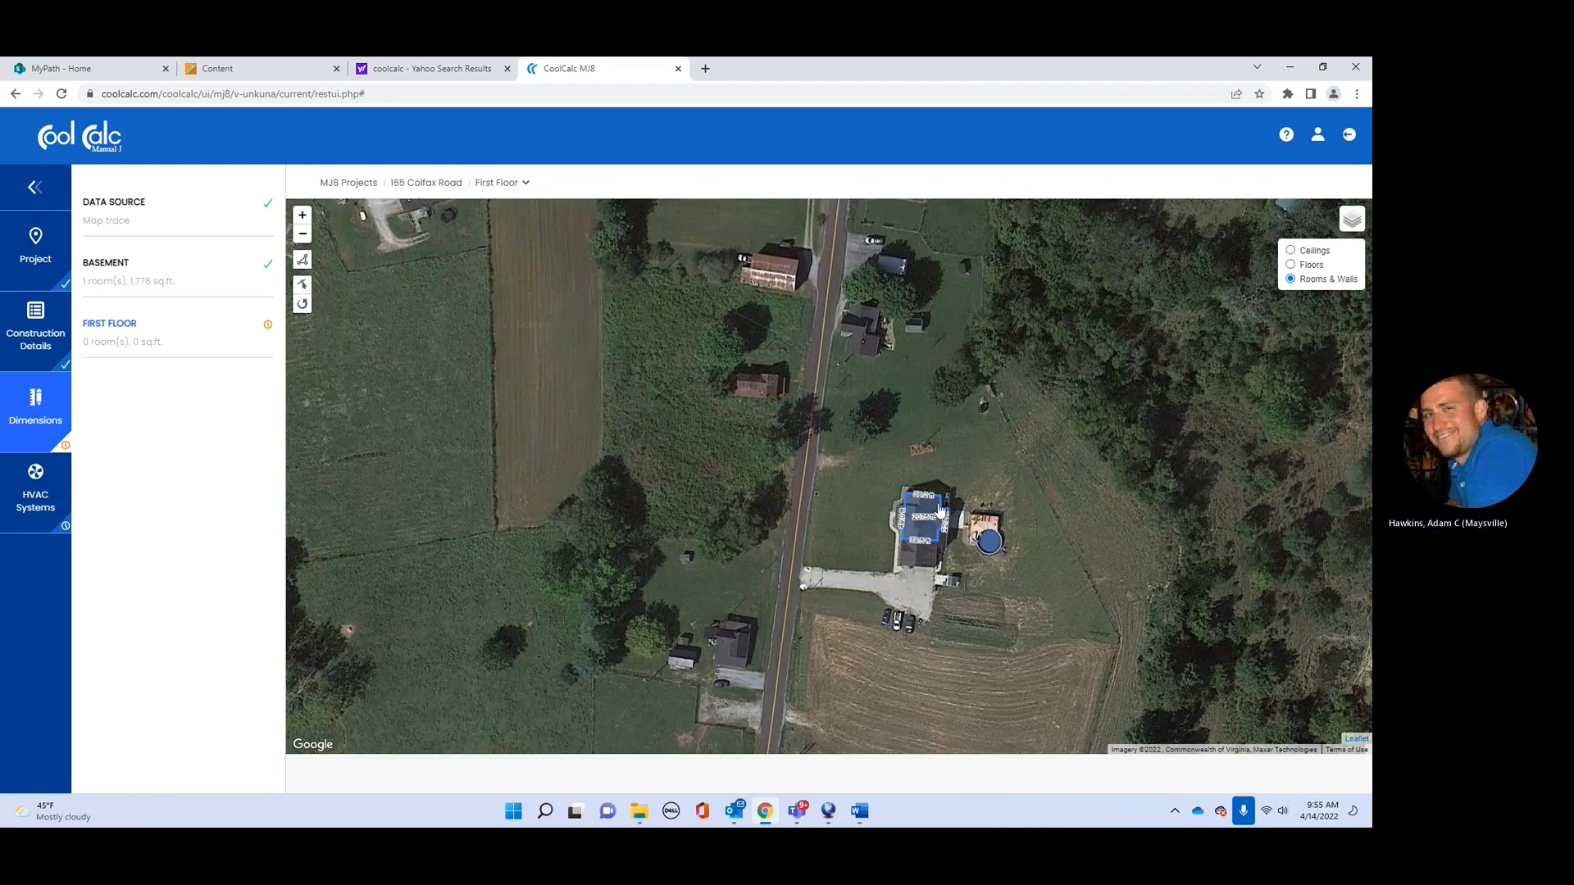
pyautogui.scroll(1, 939, 513)
pyautogui.click(1292, 252)
pyautogui.click(1291, 280)
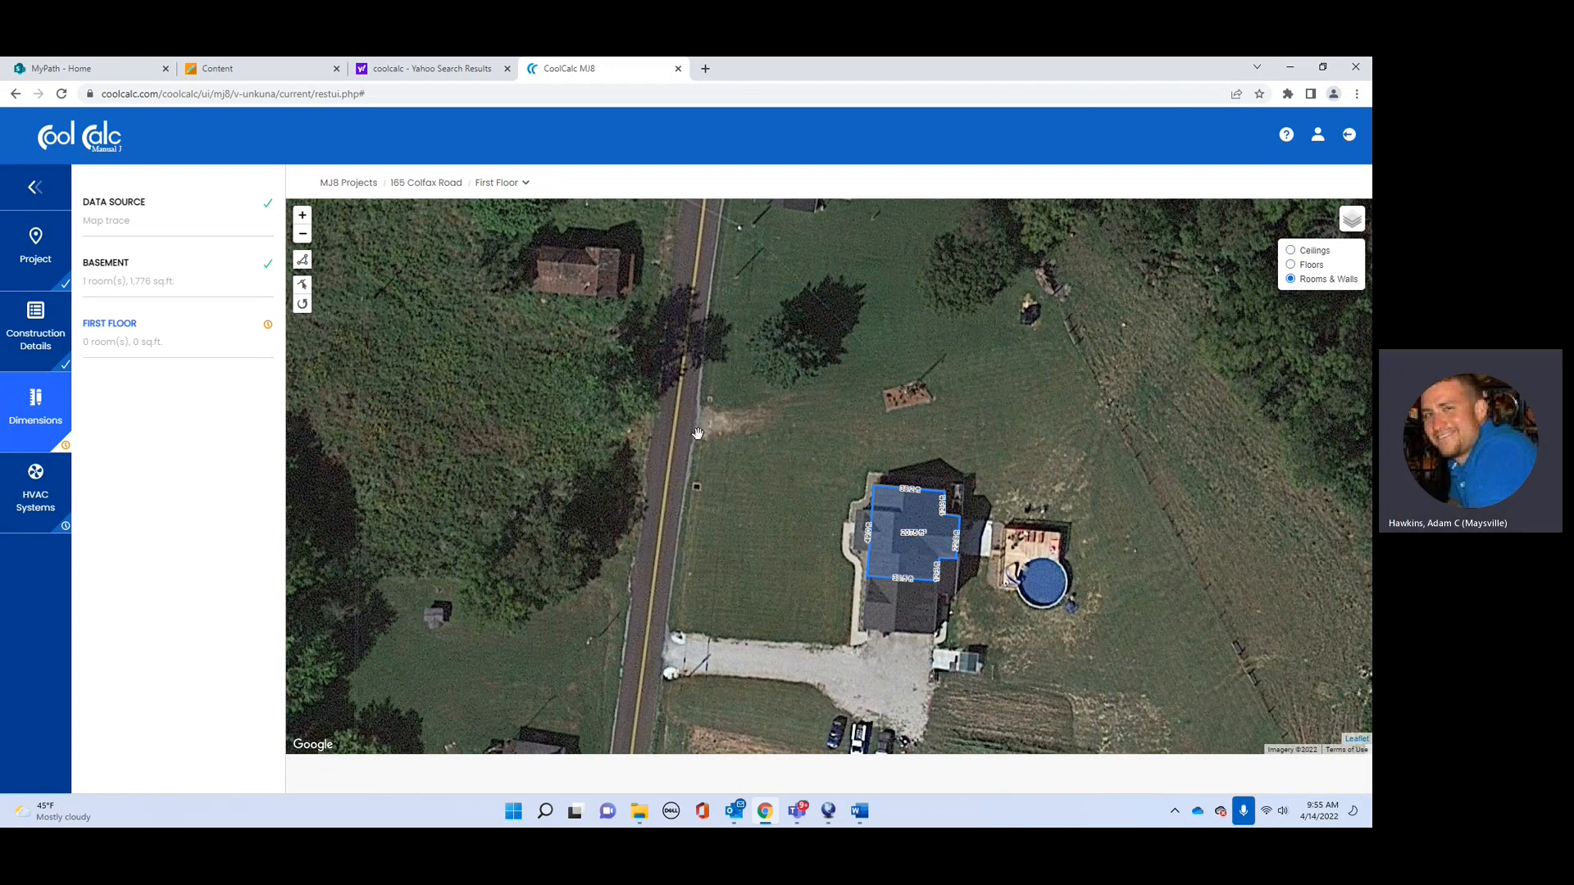
# Step: Reopen the First Floor map centred on the house and pool, and restart room drawing
pyautogui.click(261, 332)
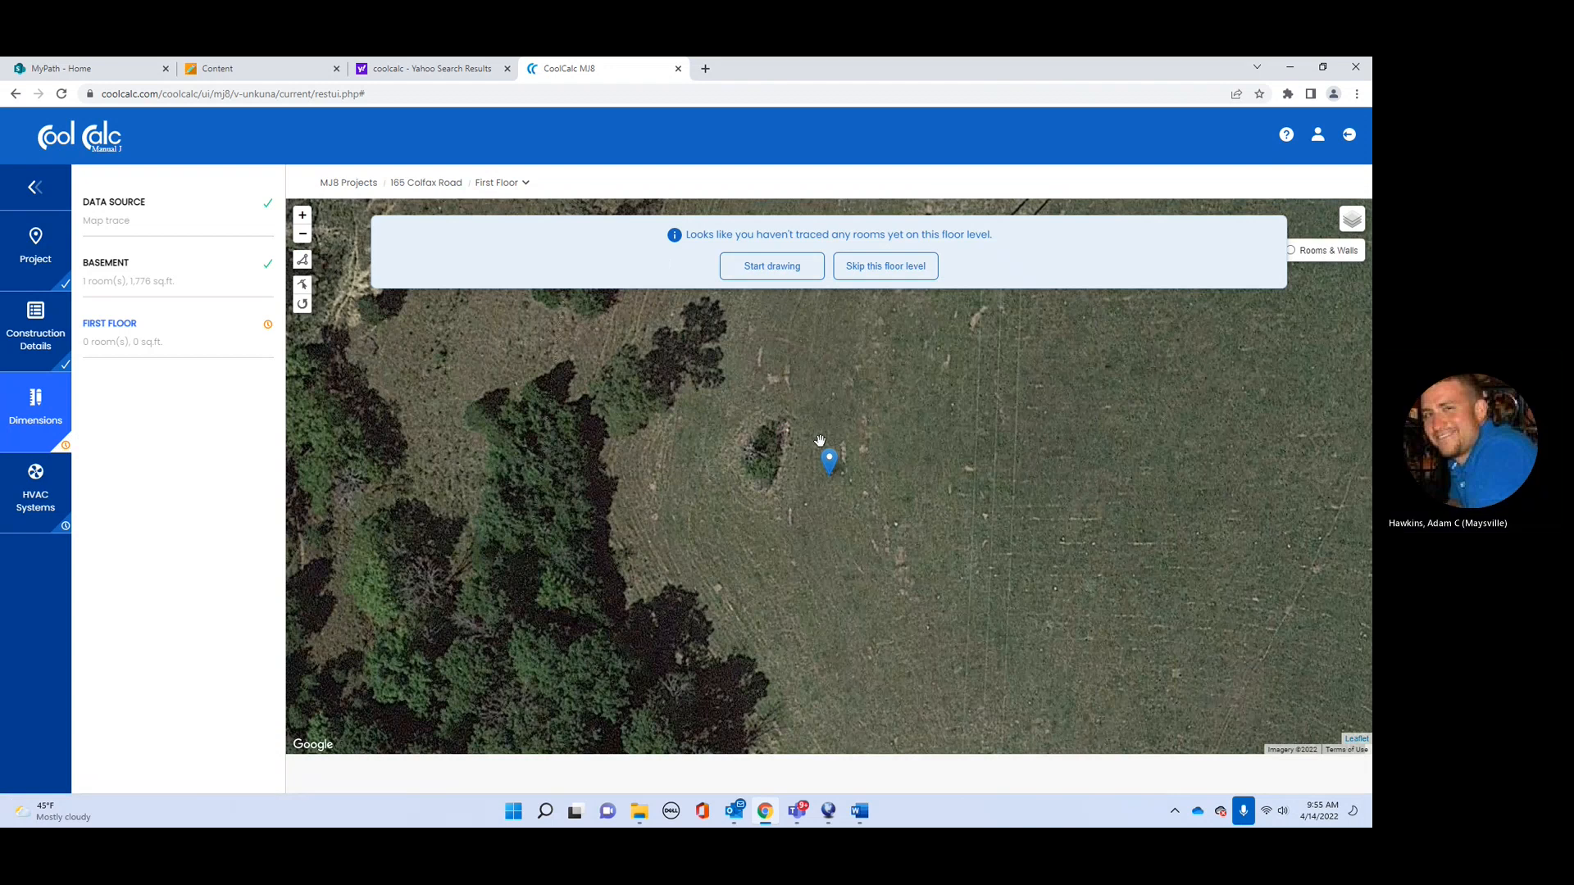
pyautogui.click(762, 279)
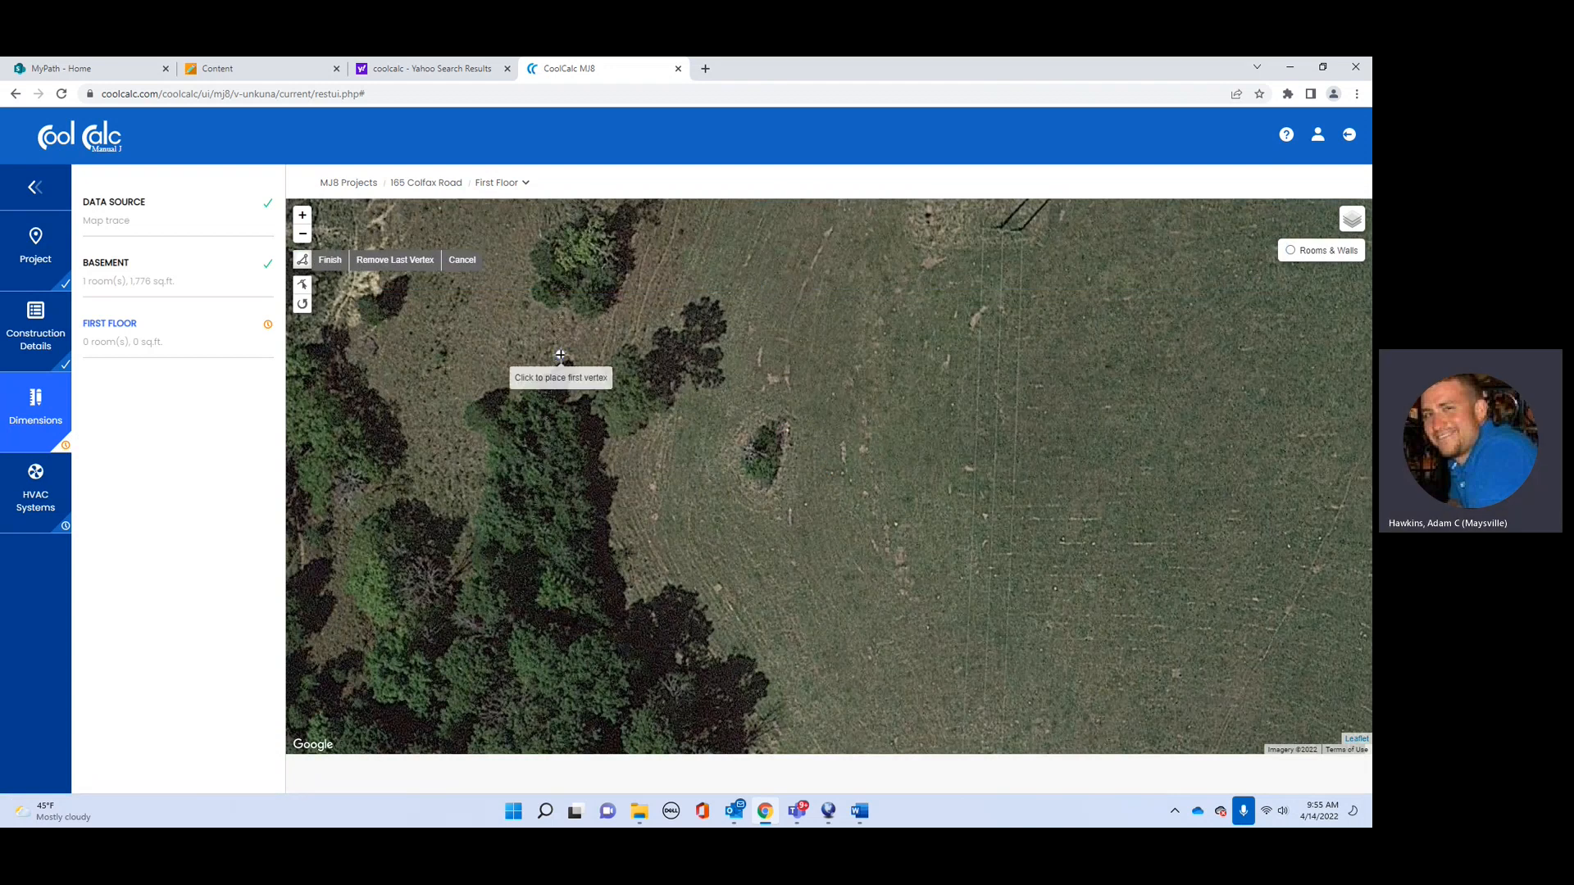
pyautogui.moveTo(560, 329); pyautogui.dragTo(1251, 575)
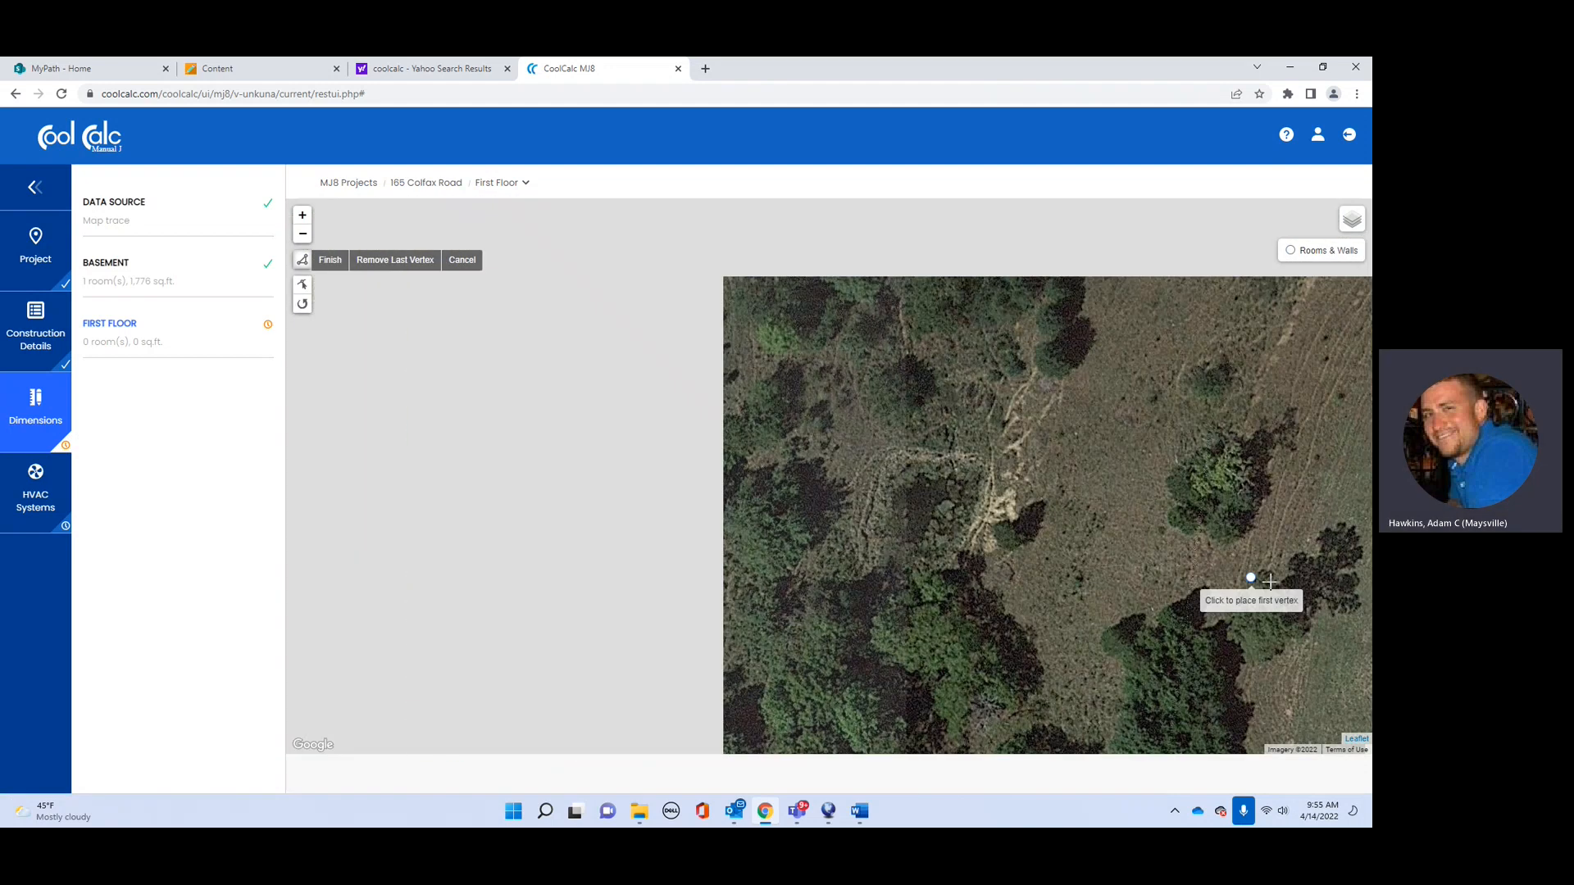
pyautogui.moveTo(582, 382); pyautogui.dragTo(749, 482)
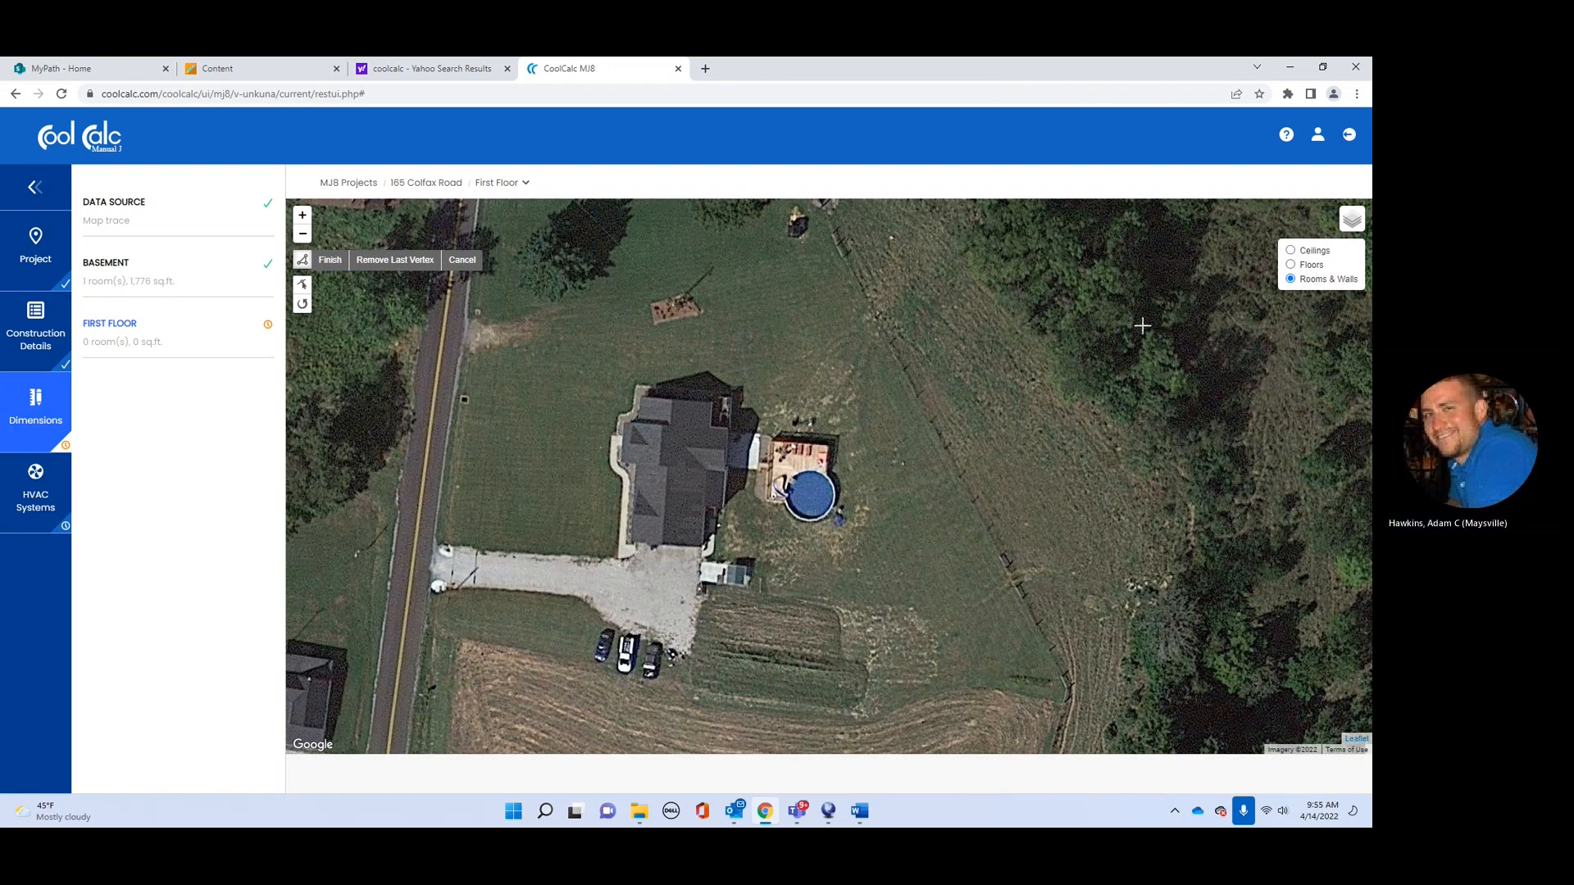
pyautogui.click(303, 262)
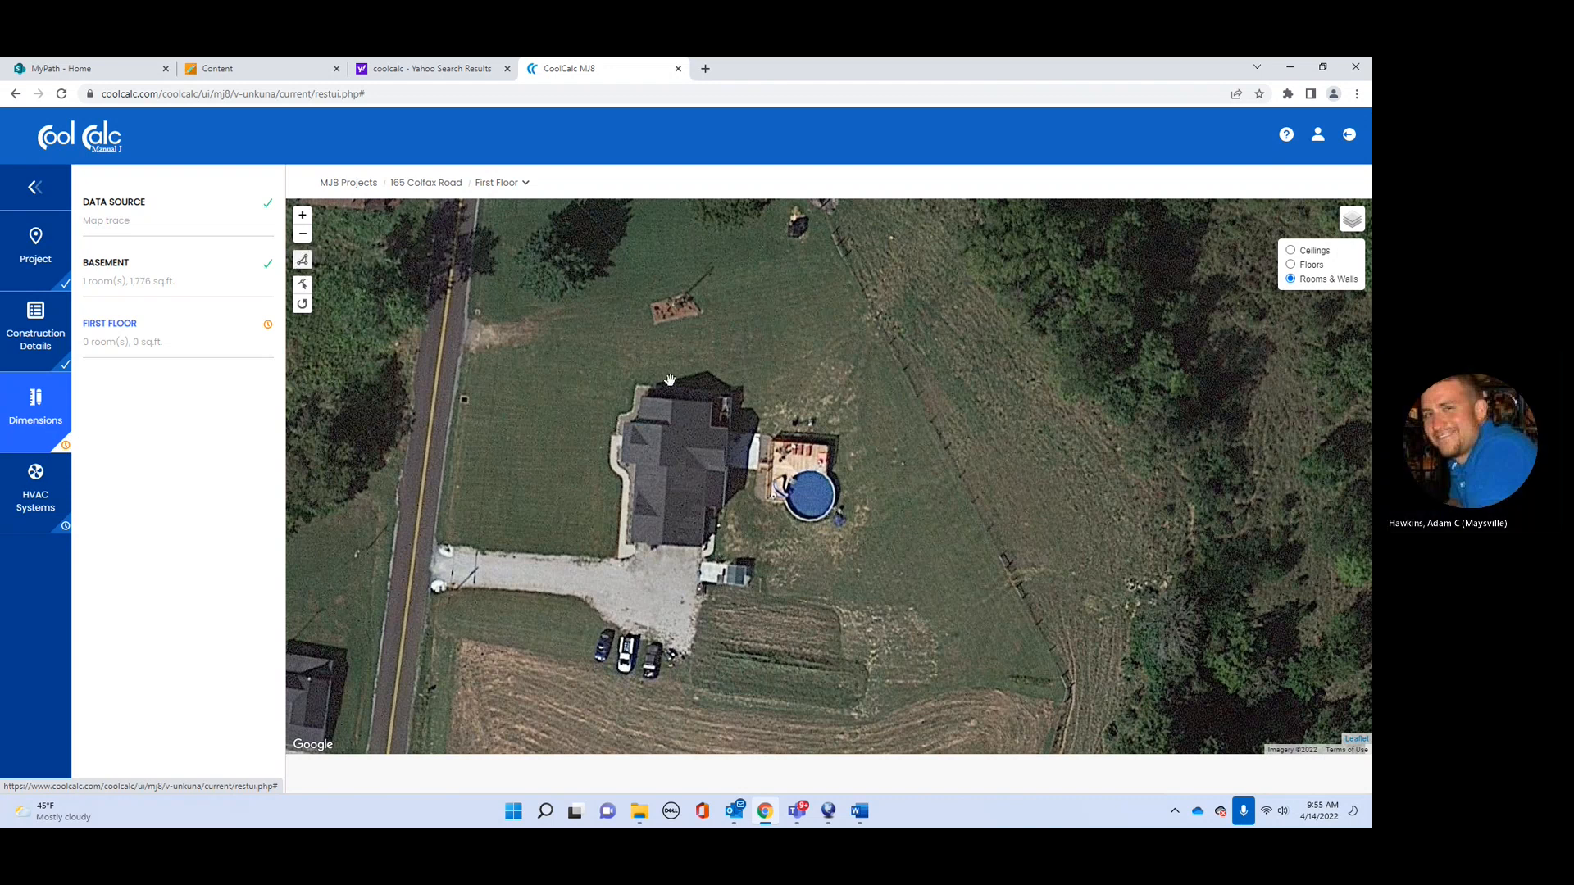
pyautogui.click(305, 261)
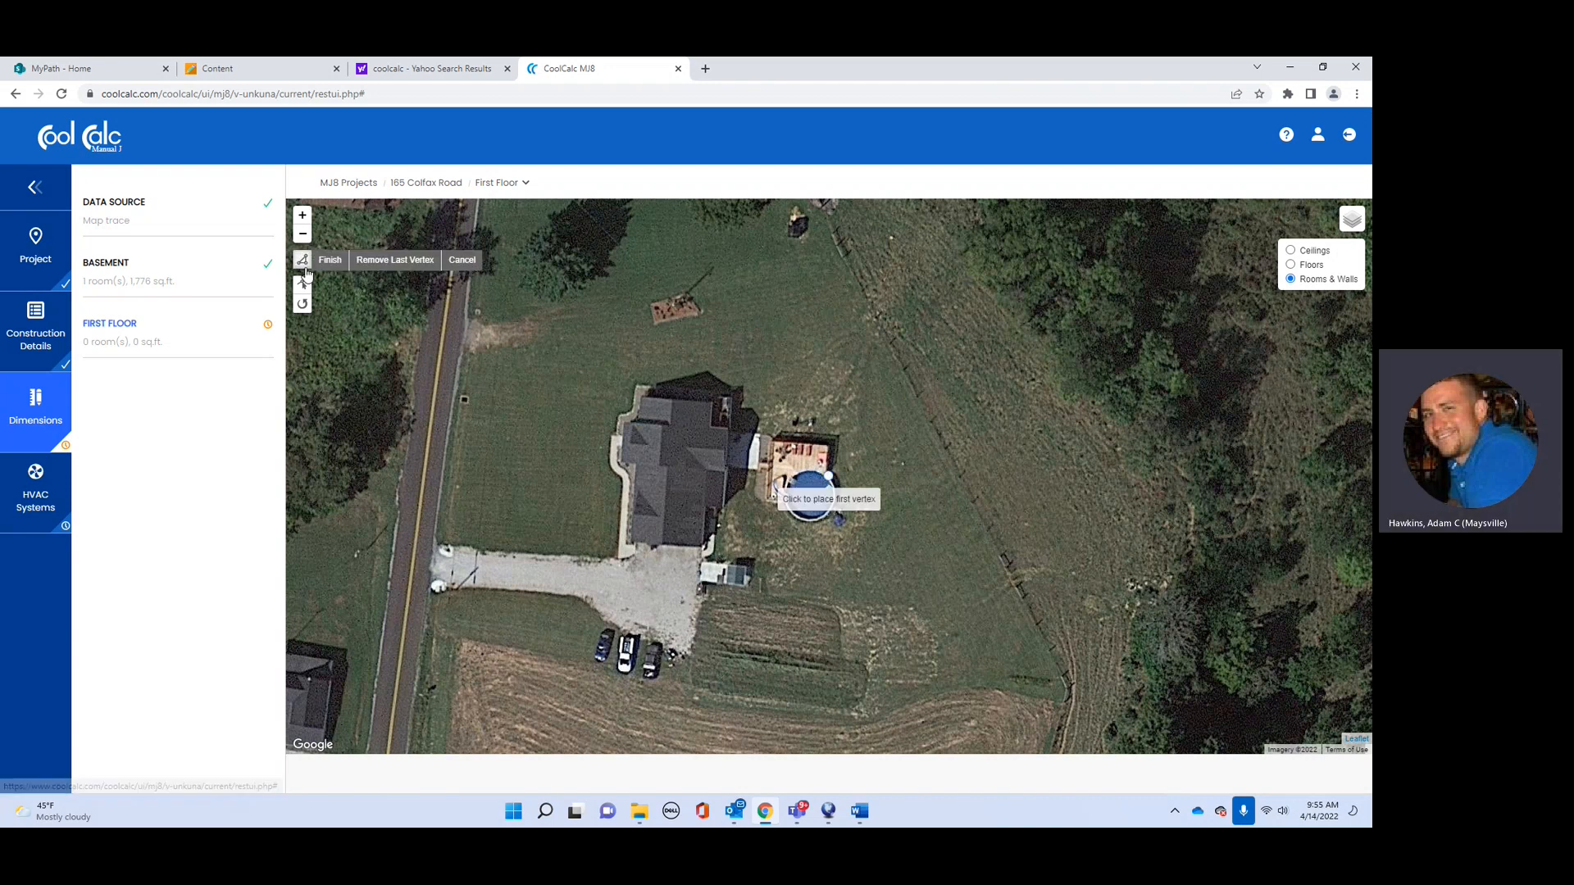
# Step: Trace and close a stepped outline around the northern part of the house
pyautogui.click(640, 397)
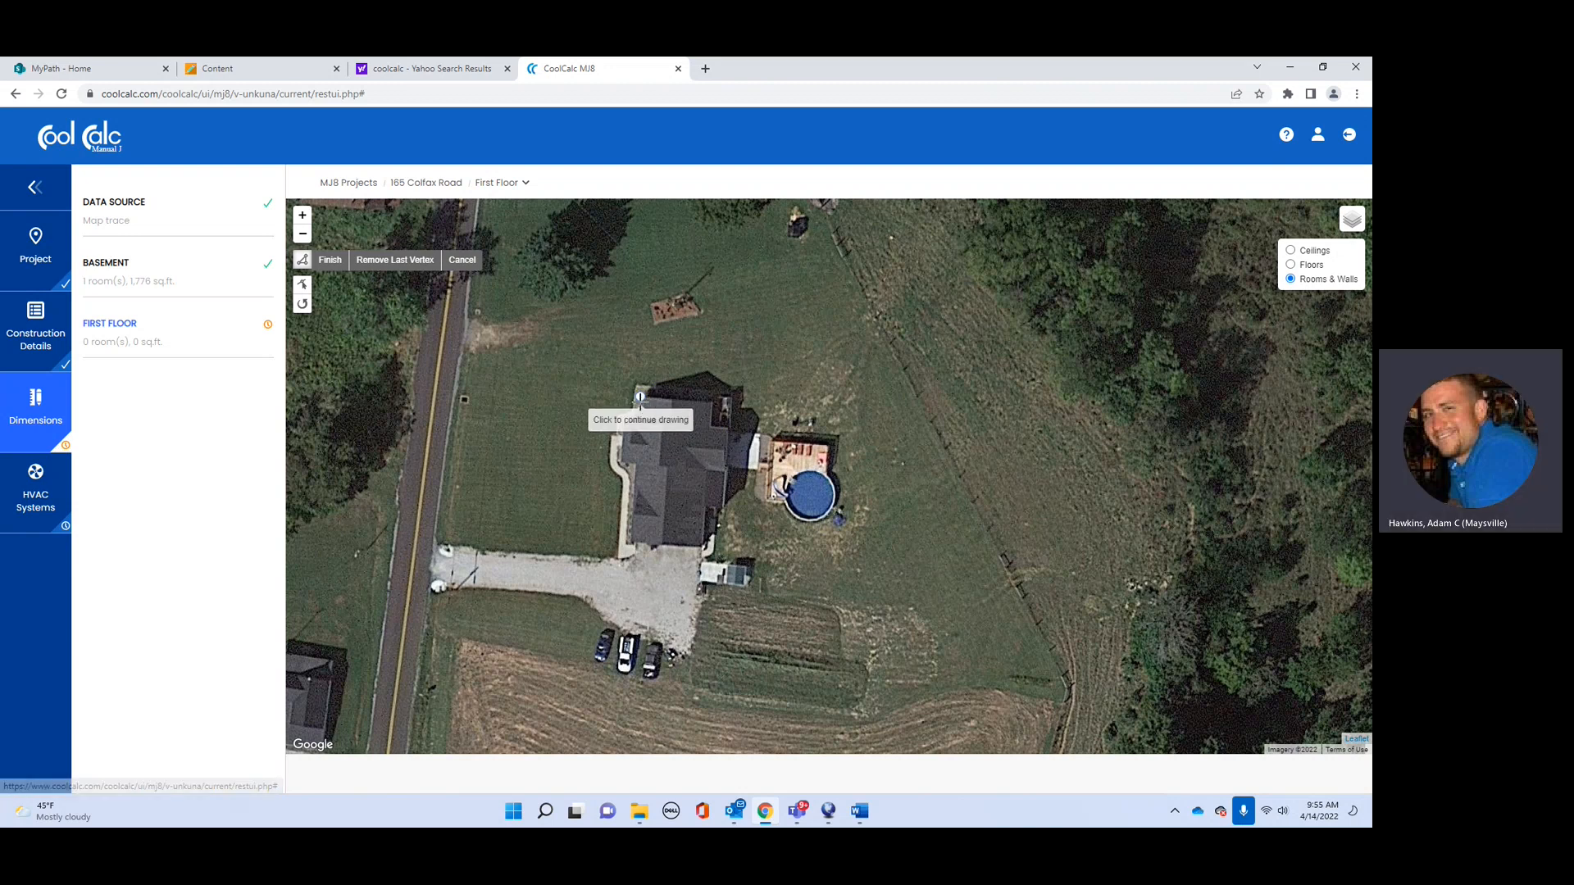
pyautogui.click(634, 490)
pyautogui.click(677, 491)
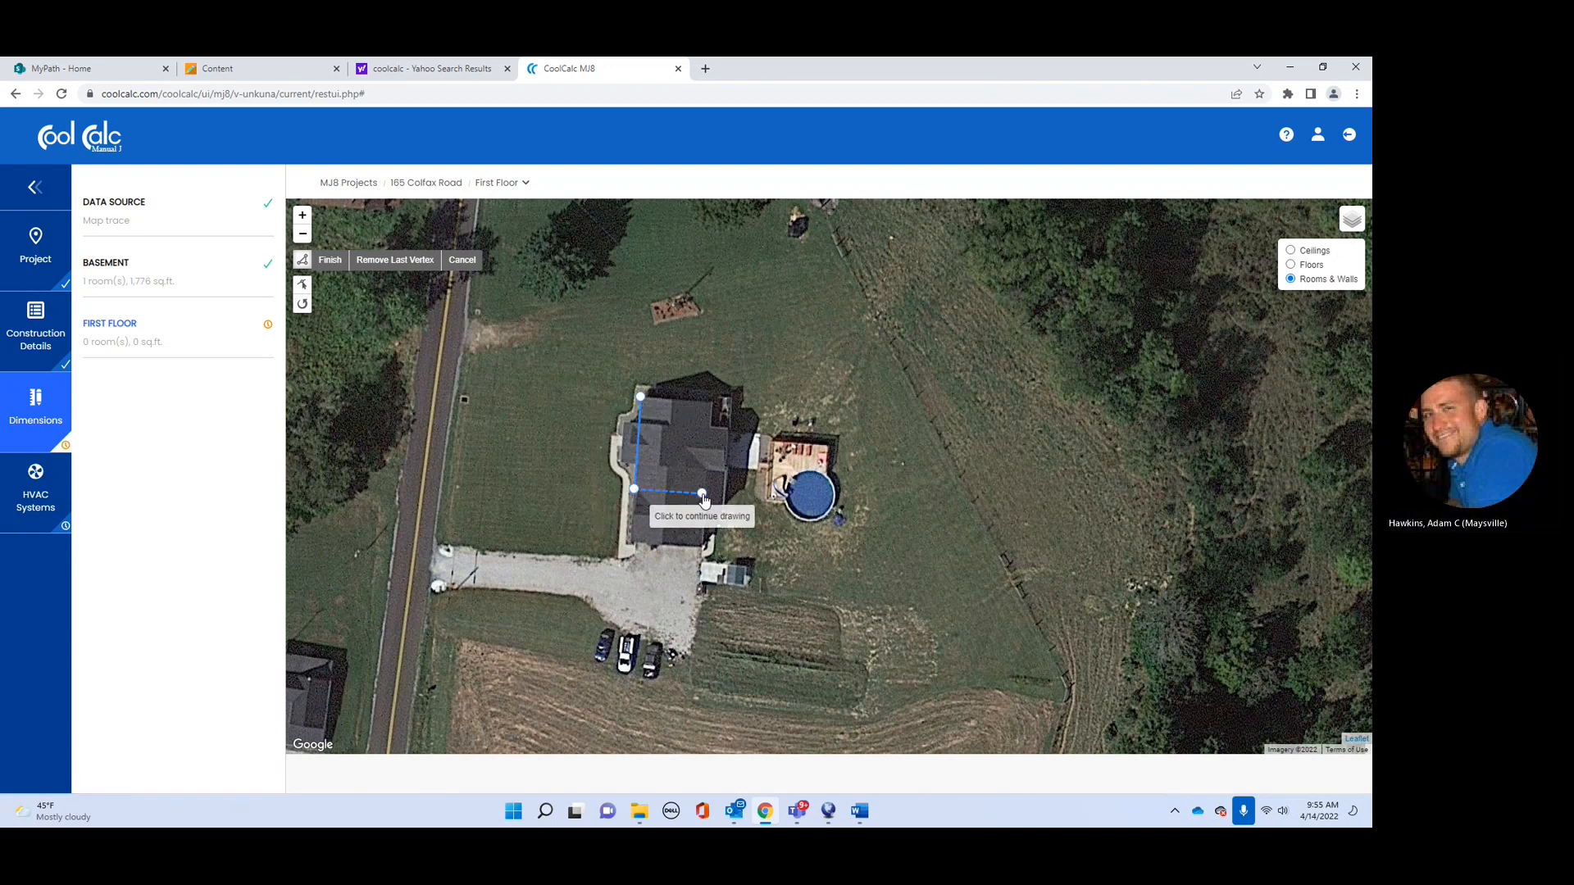
pyautogui.click(703, 494)
pyautogui.click(707, 472)
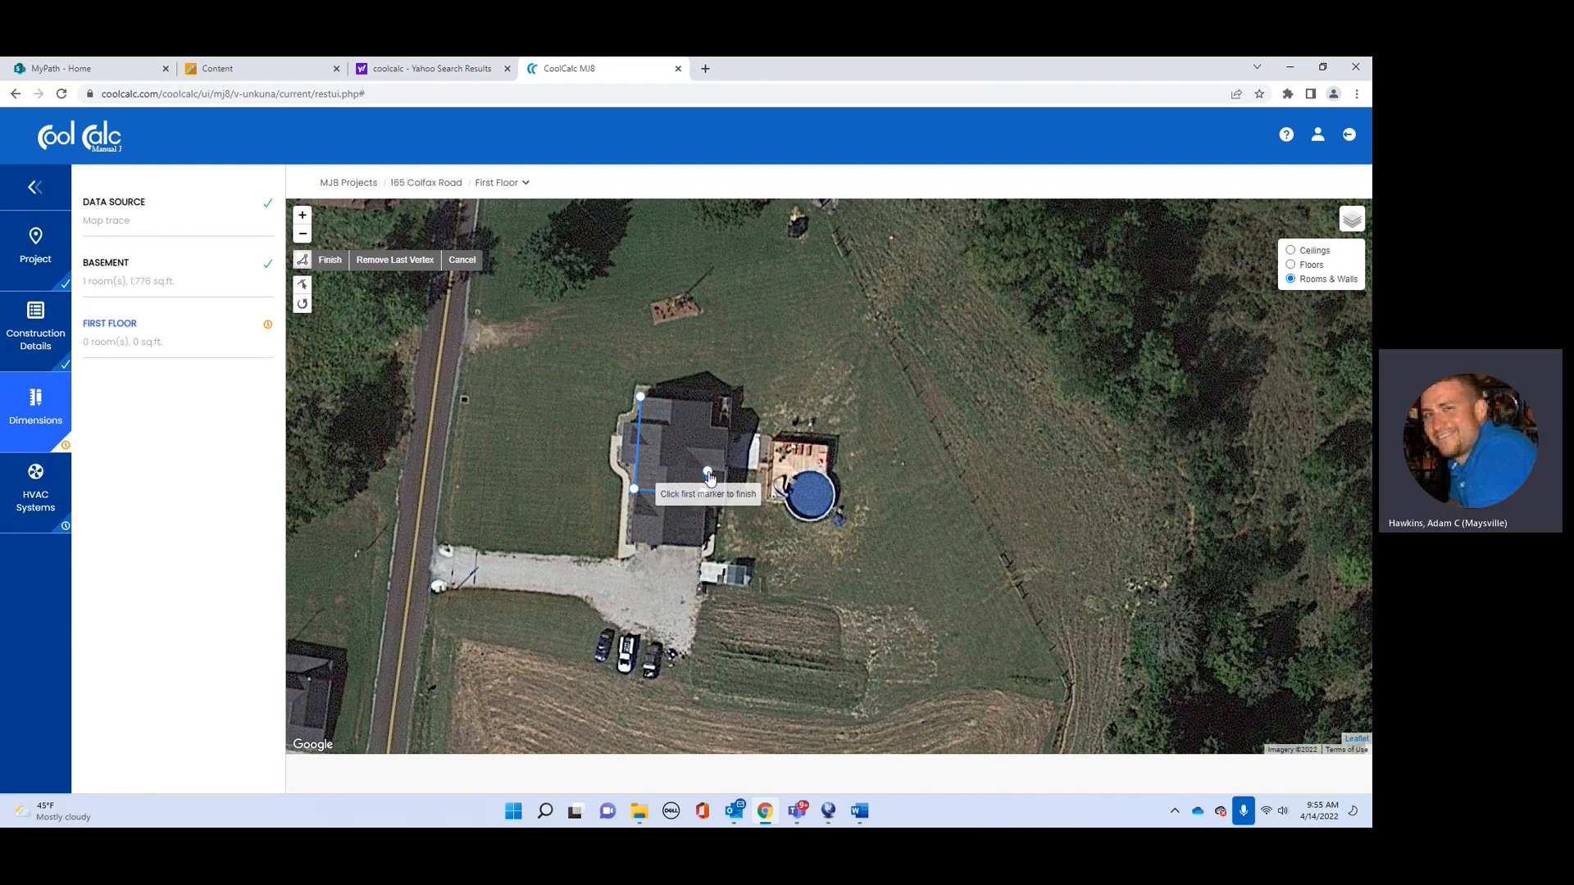
pyautogui.click(723, 472)
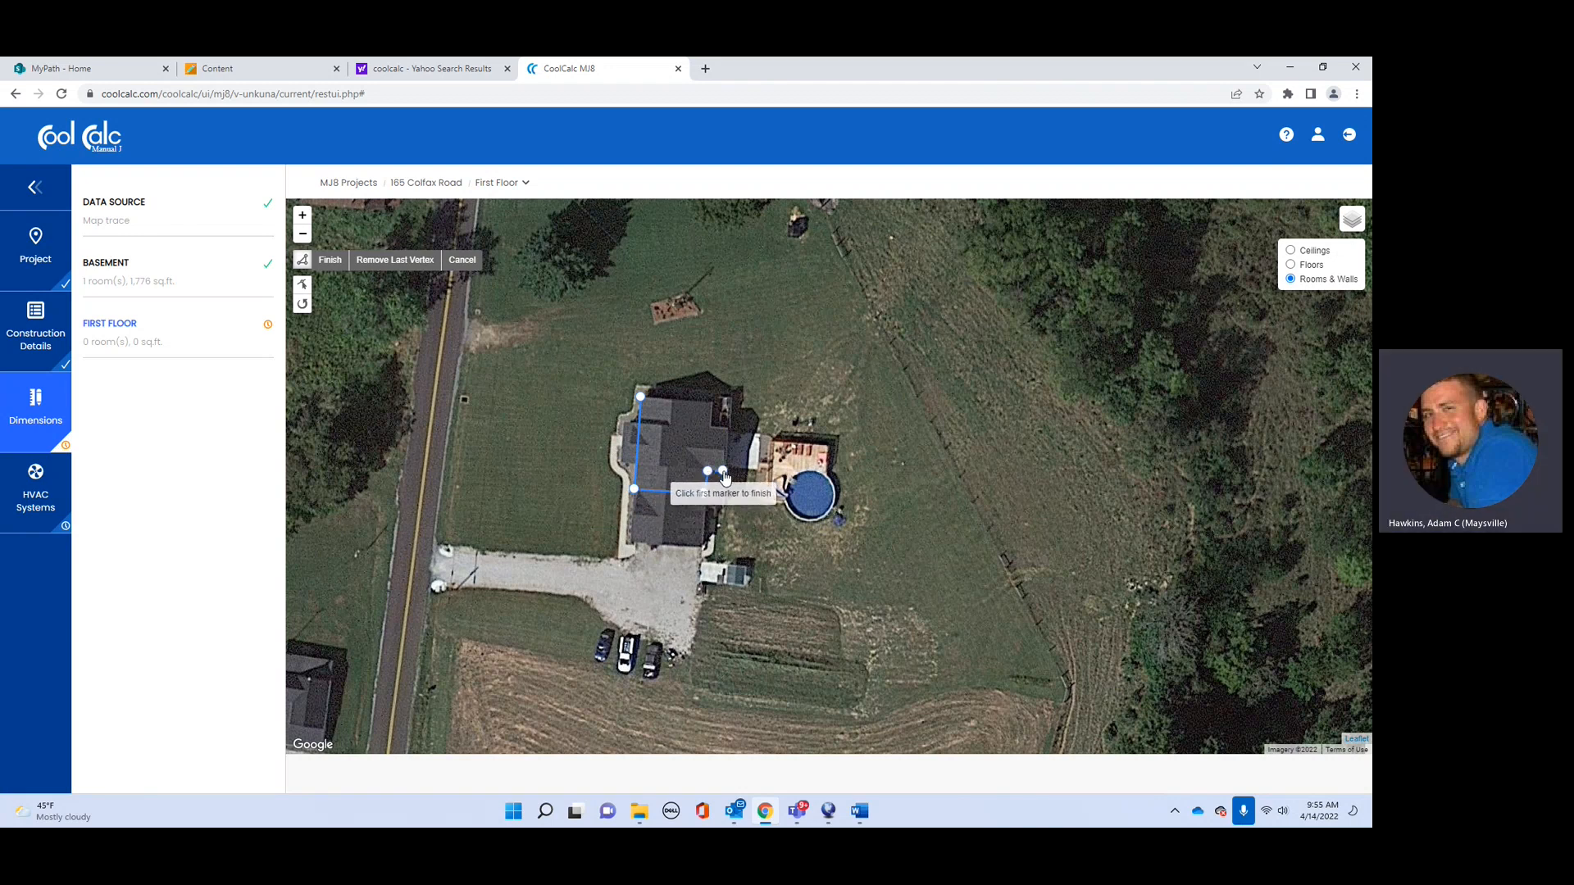
pyautogui.click(725, 427)
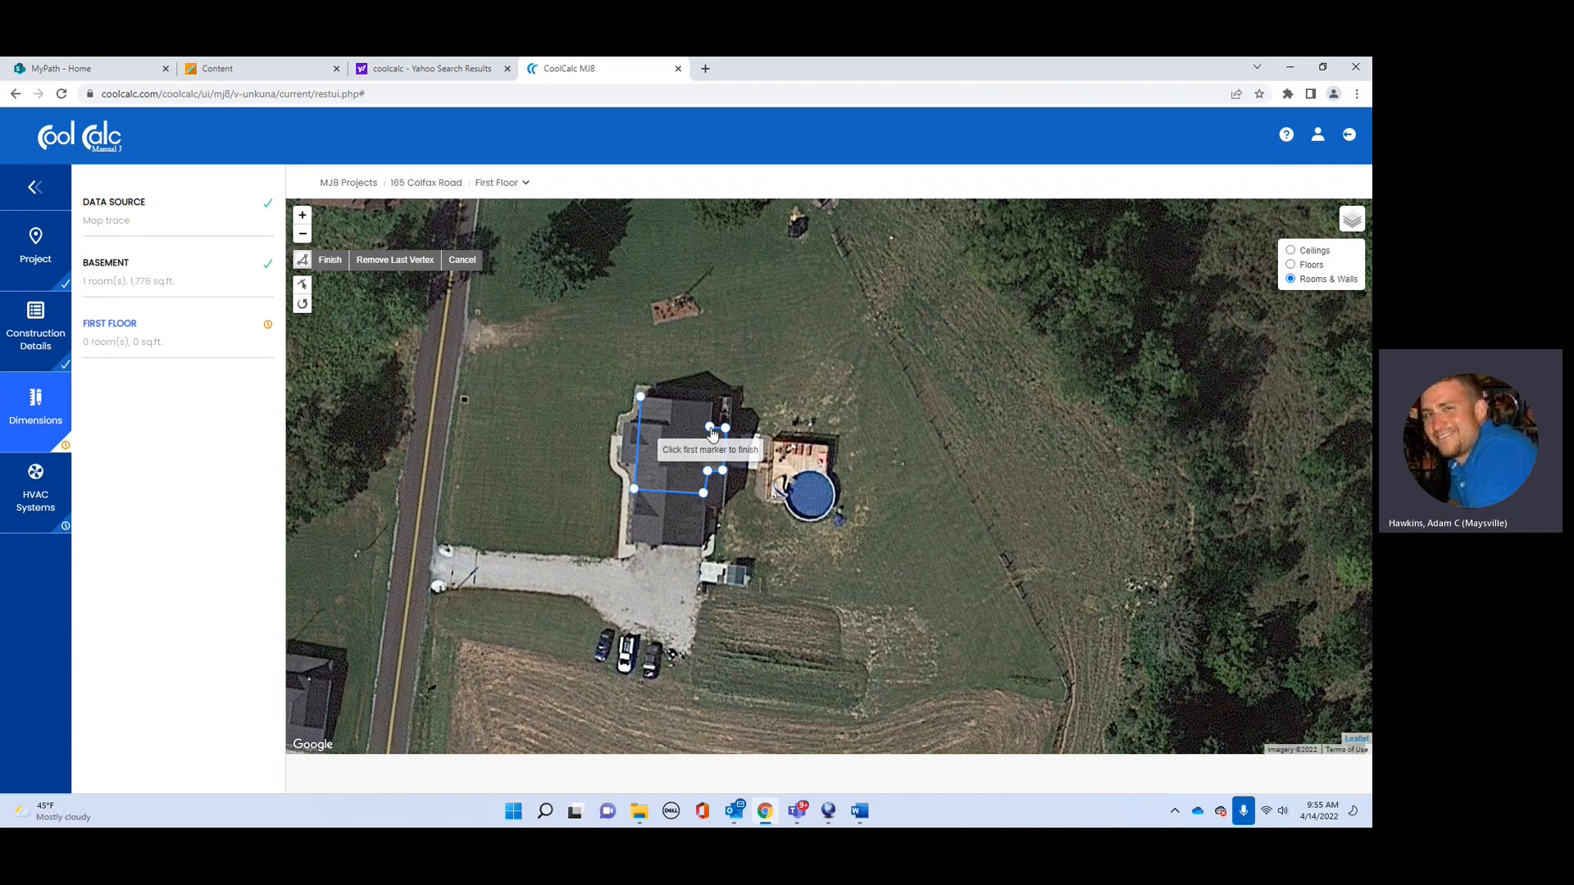
pyautogui.click(710, 404)
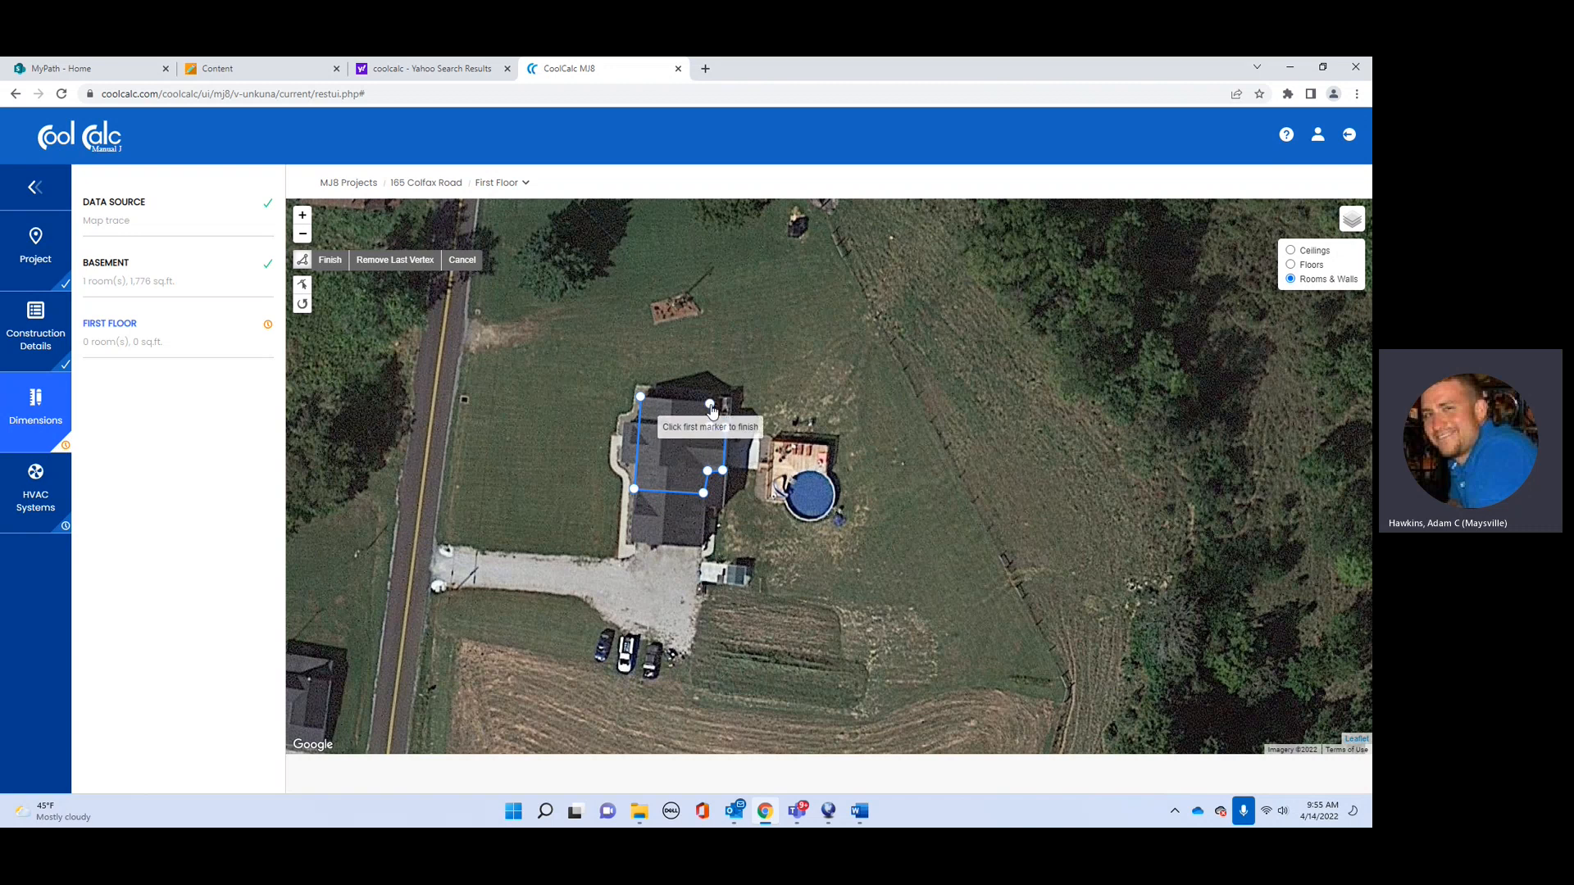
pyautogui.click(640, 401)
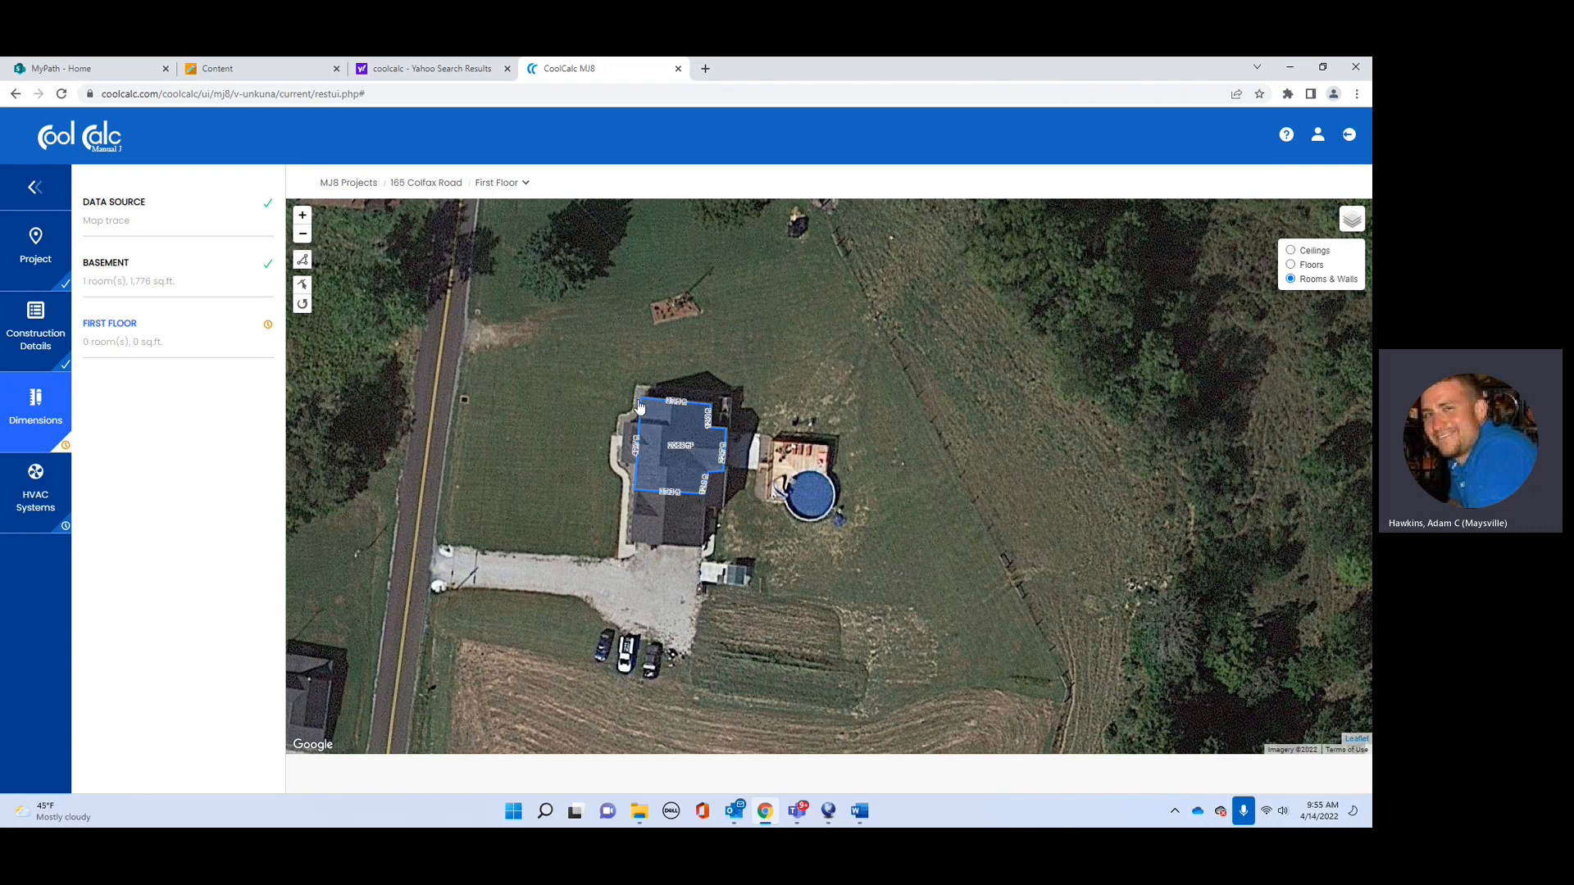
# Step: Save the traced room as 'first floor' with an 8 ft average height, totalling 2,067 sq.ft
pyautogui.click(649, 373)
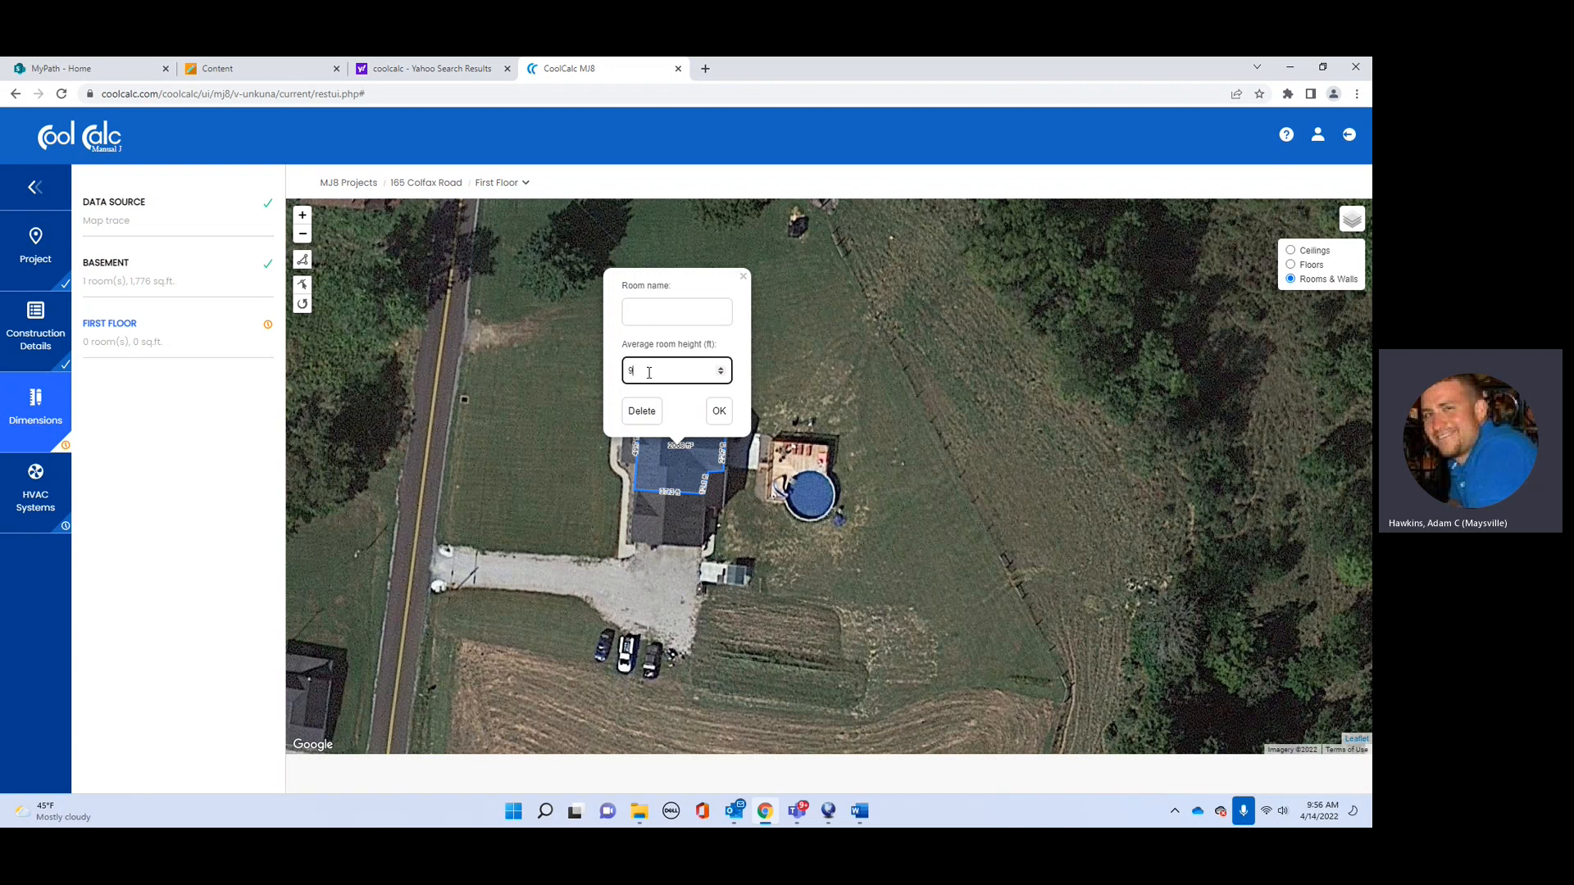
pyautogui.press('BackSpace')
pyautogui.click(658, 308)
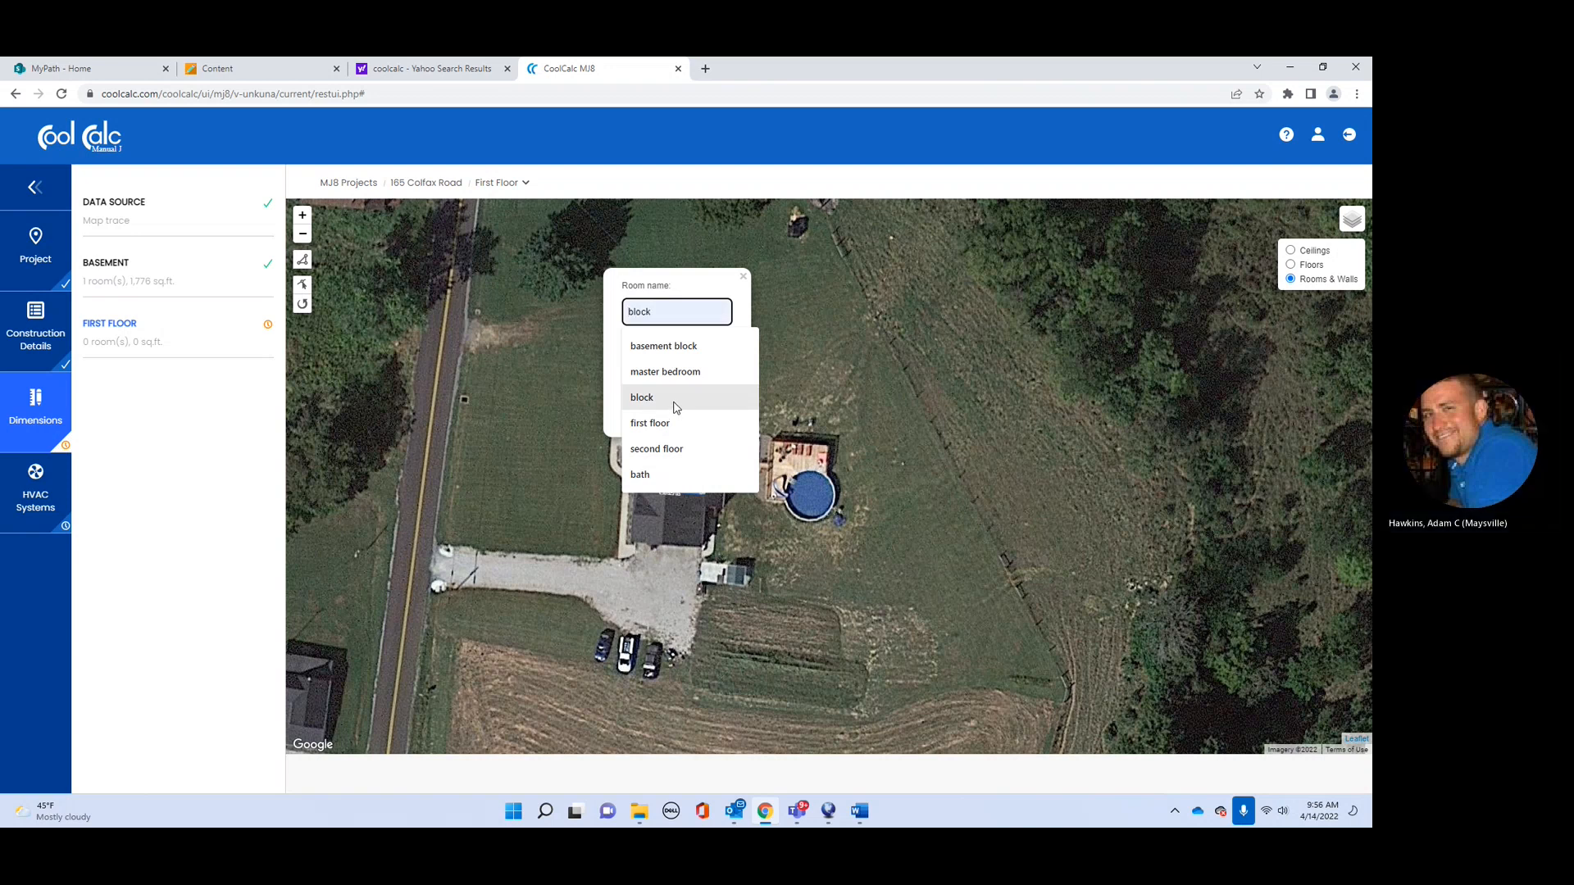
pyautogui.click(671, 423)
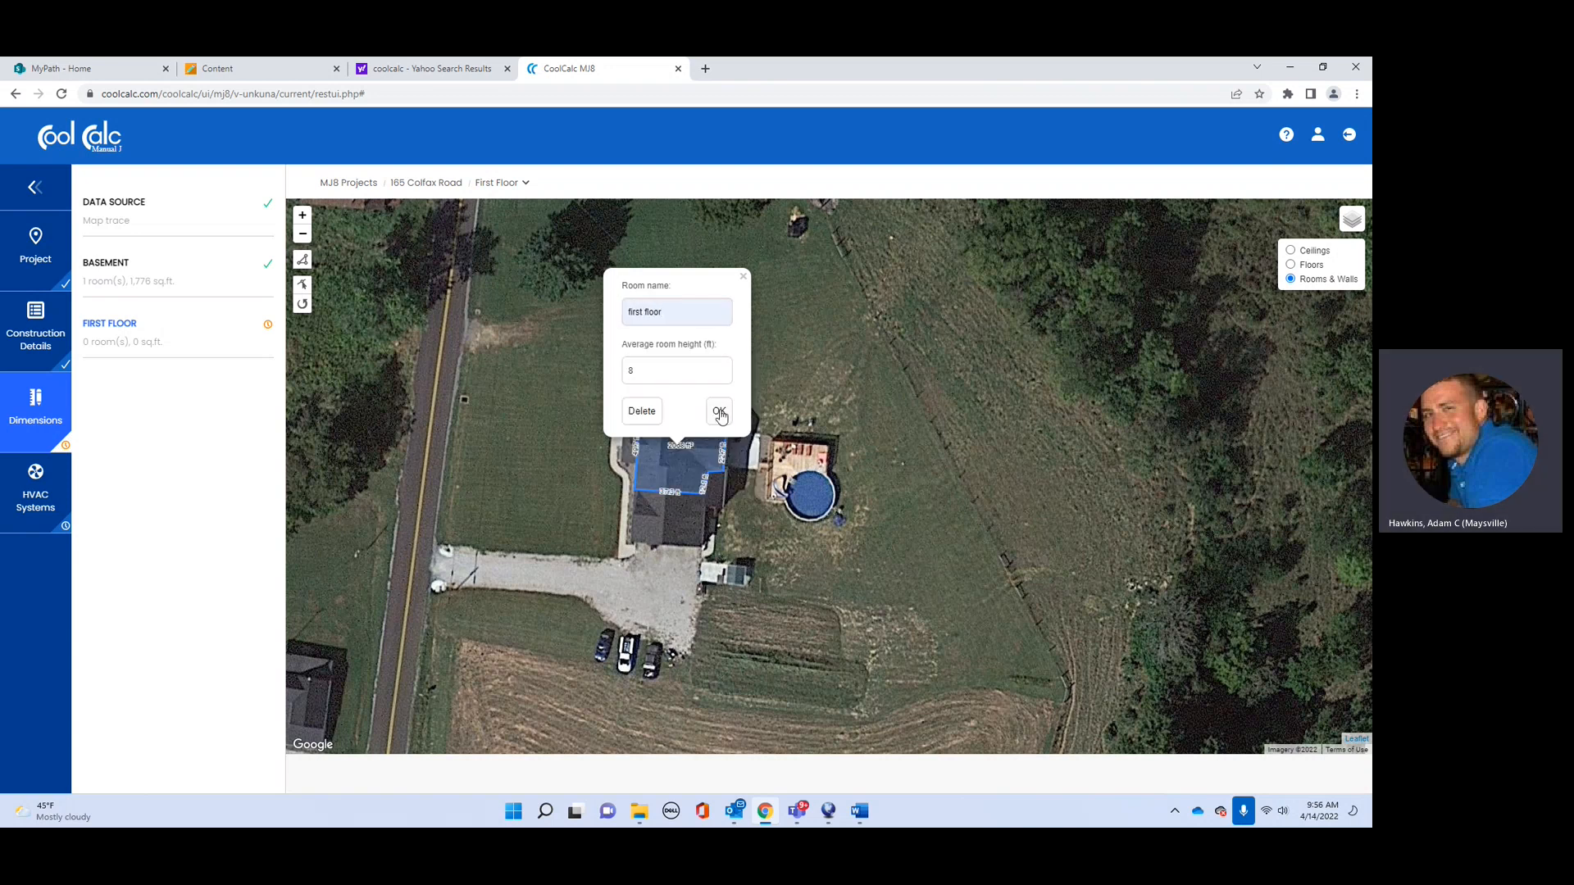
pyautogui.click(720, 412)
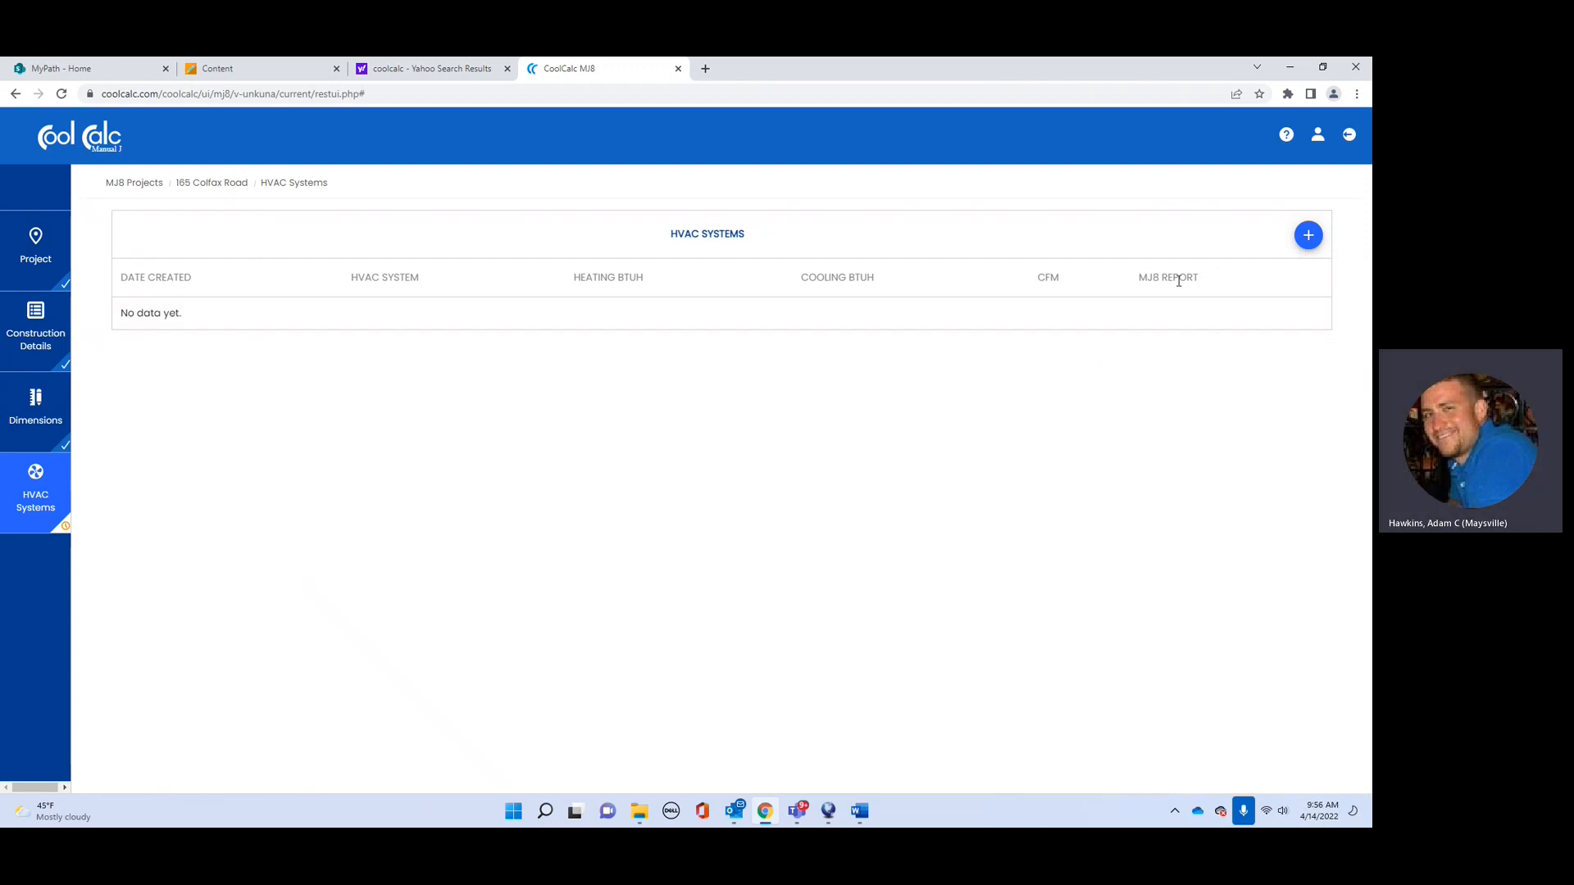
# Step: Add HVAC system 'First floor' with standard kitchen and utility room internal loads, 2,400 BTUH
pyautogui.click(1295, 234)
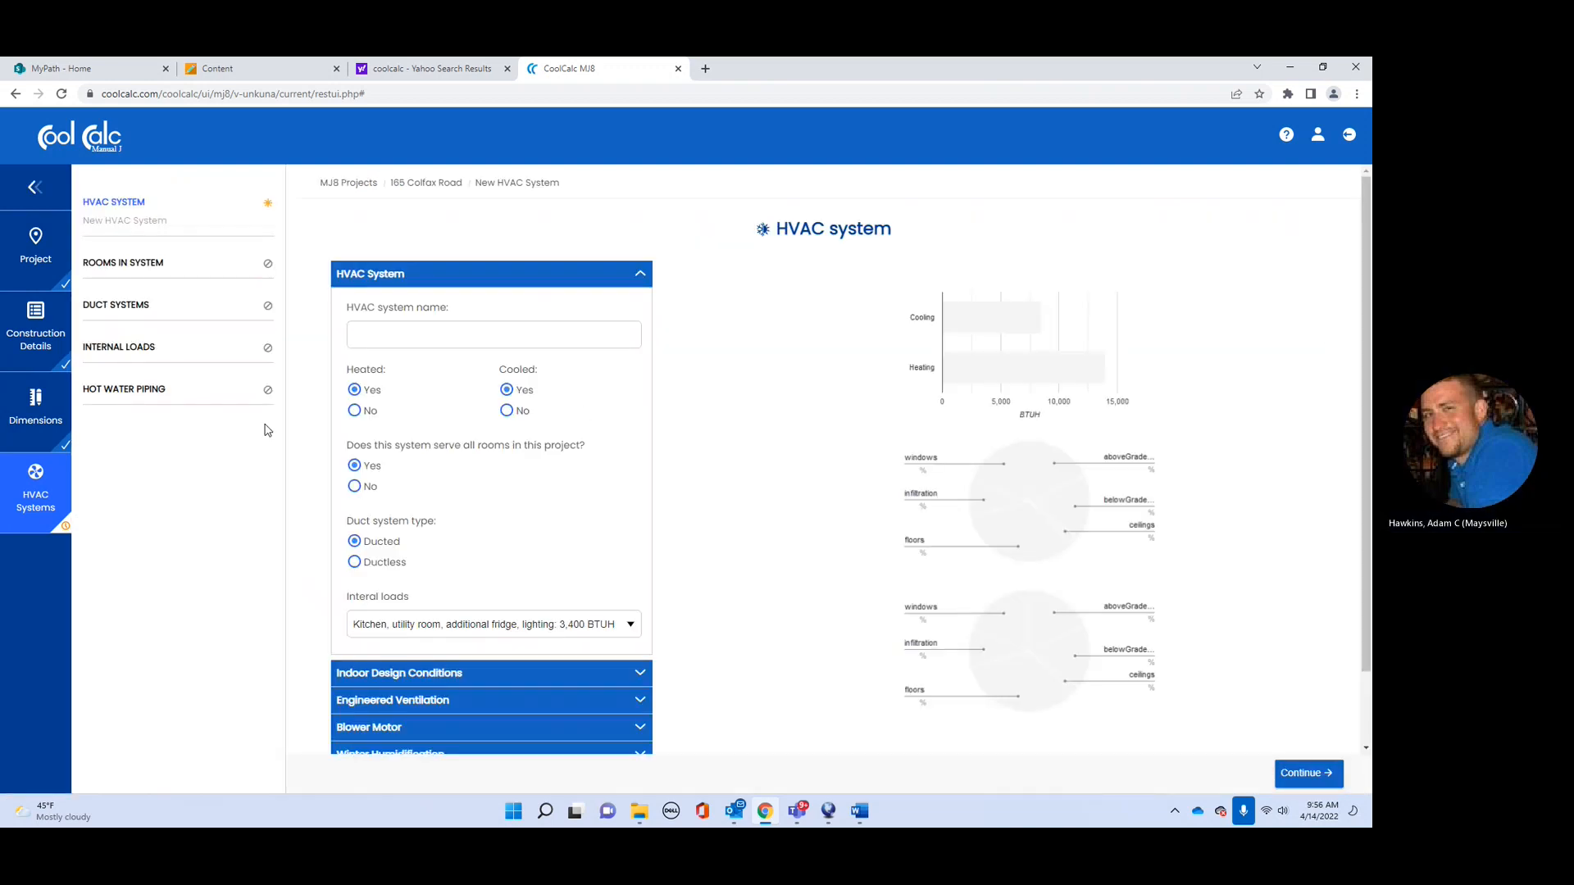
pyautogui.click(393, 336)
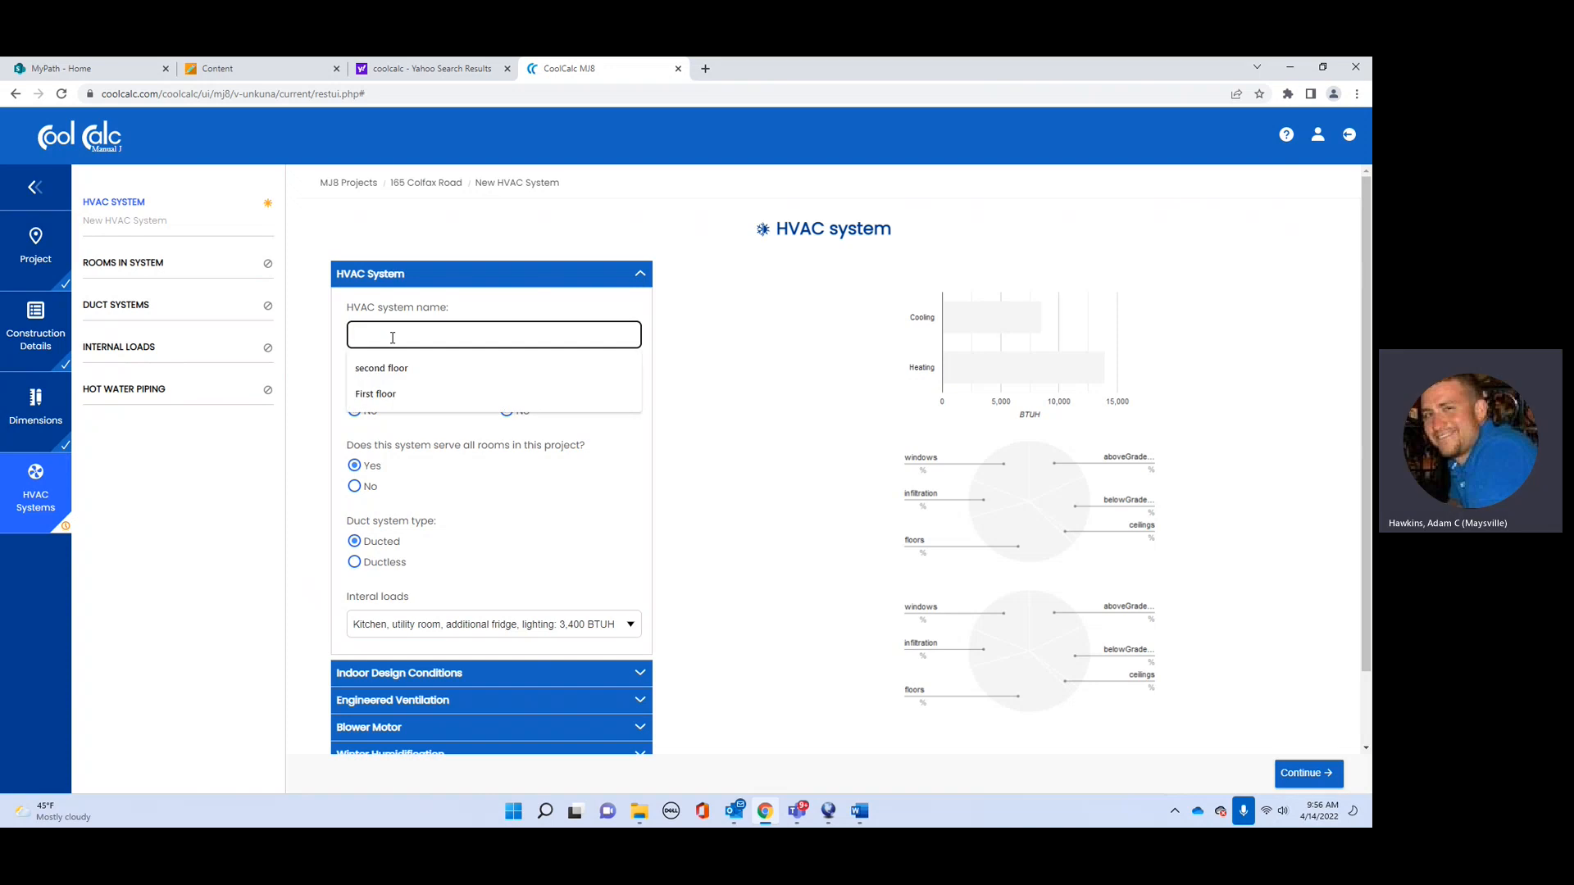
pyautogui.click(625, 396)
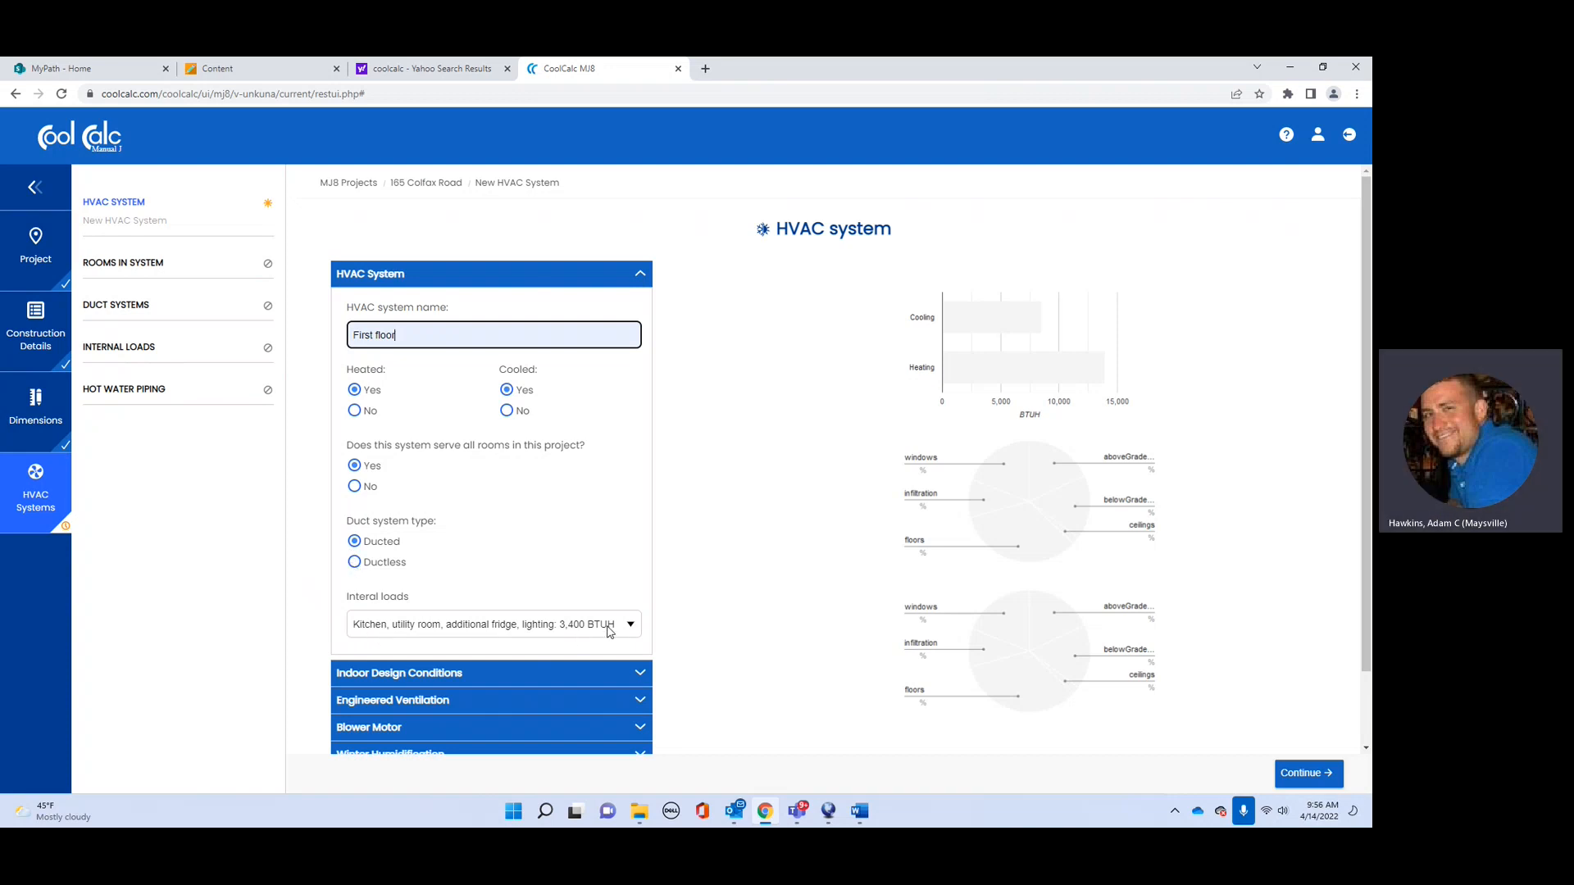
pyautogui.click(634, 627)
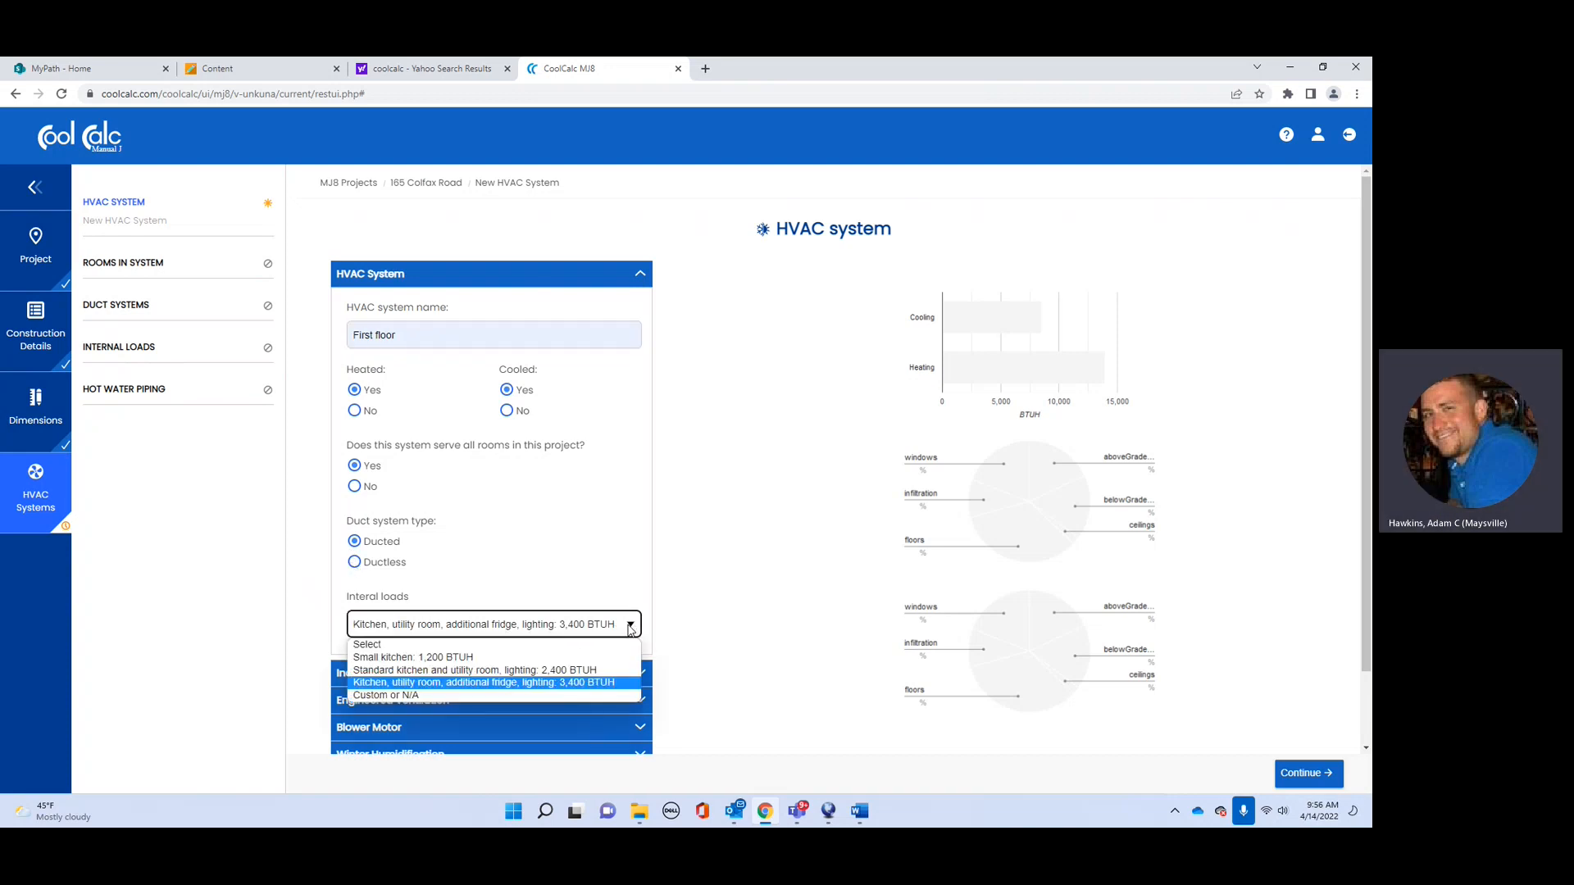
pyautogui.click(519, 673)
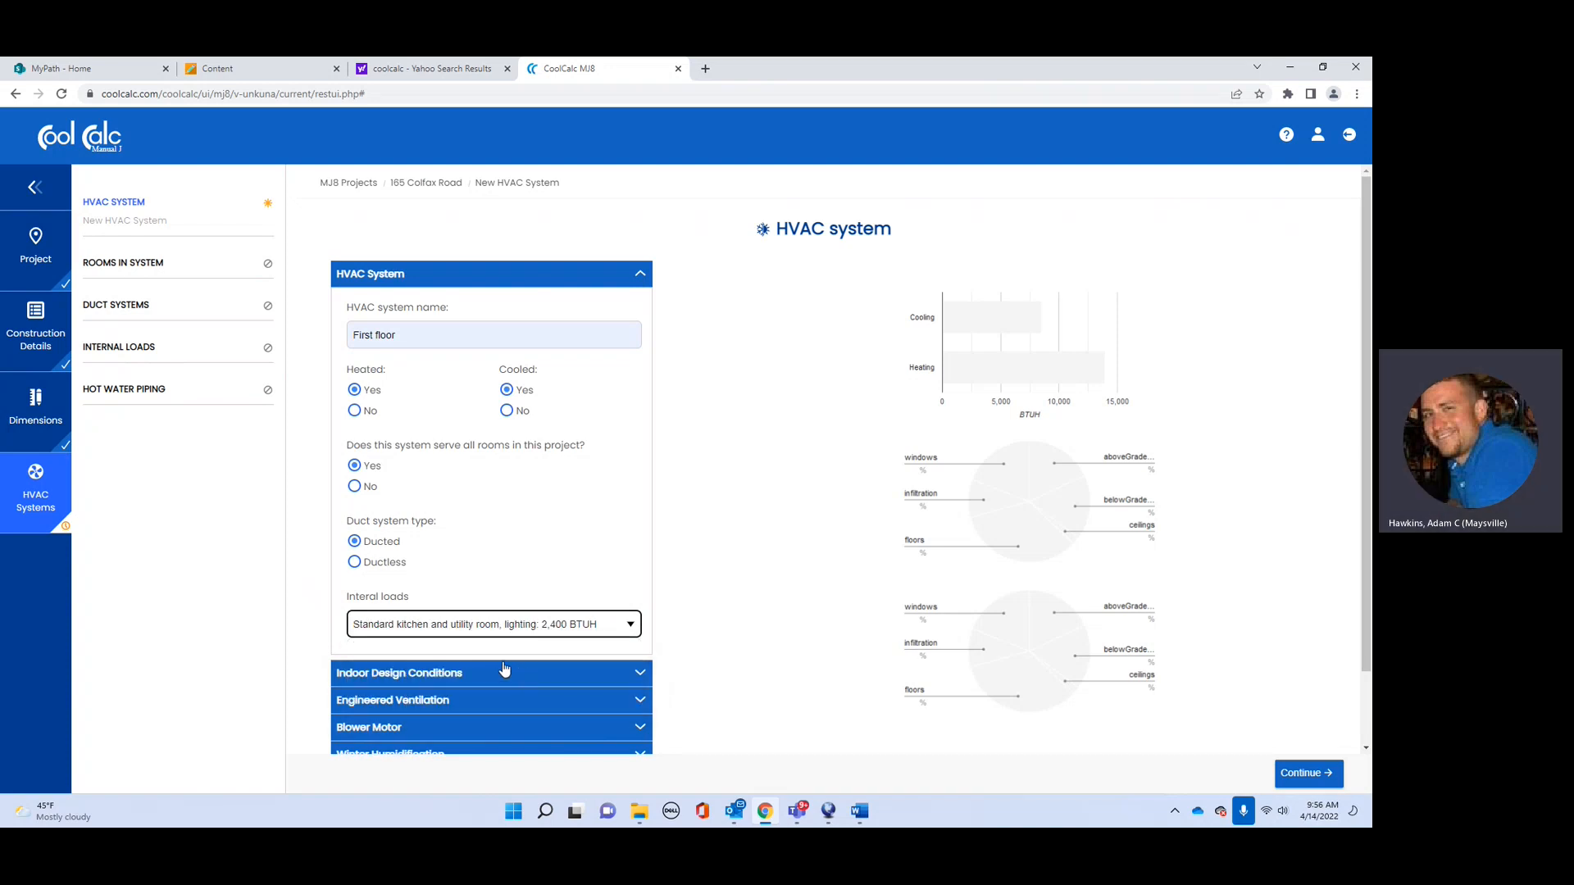
pyautogui.scroll(-1, 492, 640)
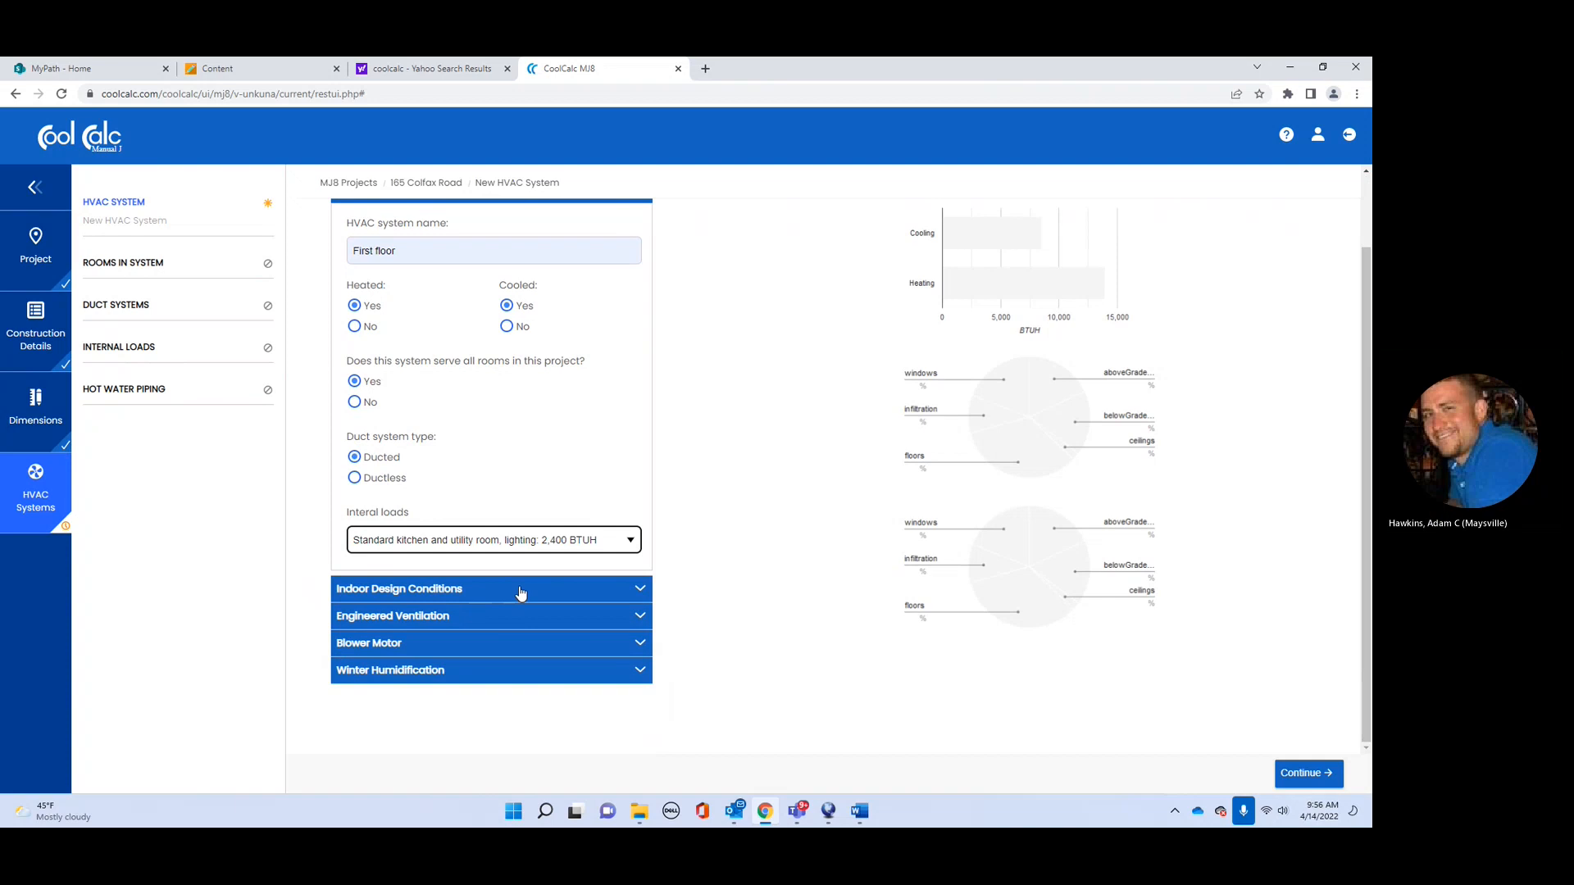
# Step: Set the winter indoor design temperature to 73 °F
pyautogui.click(607, 592)
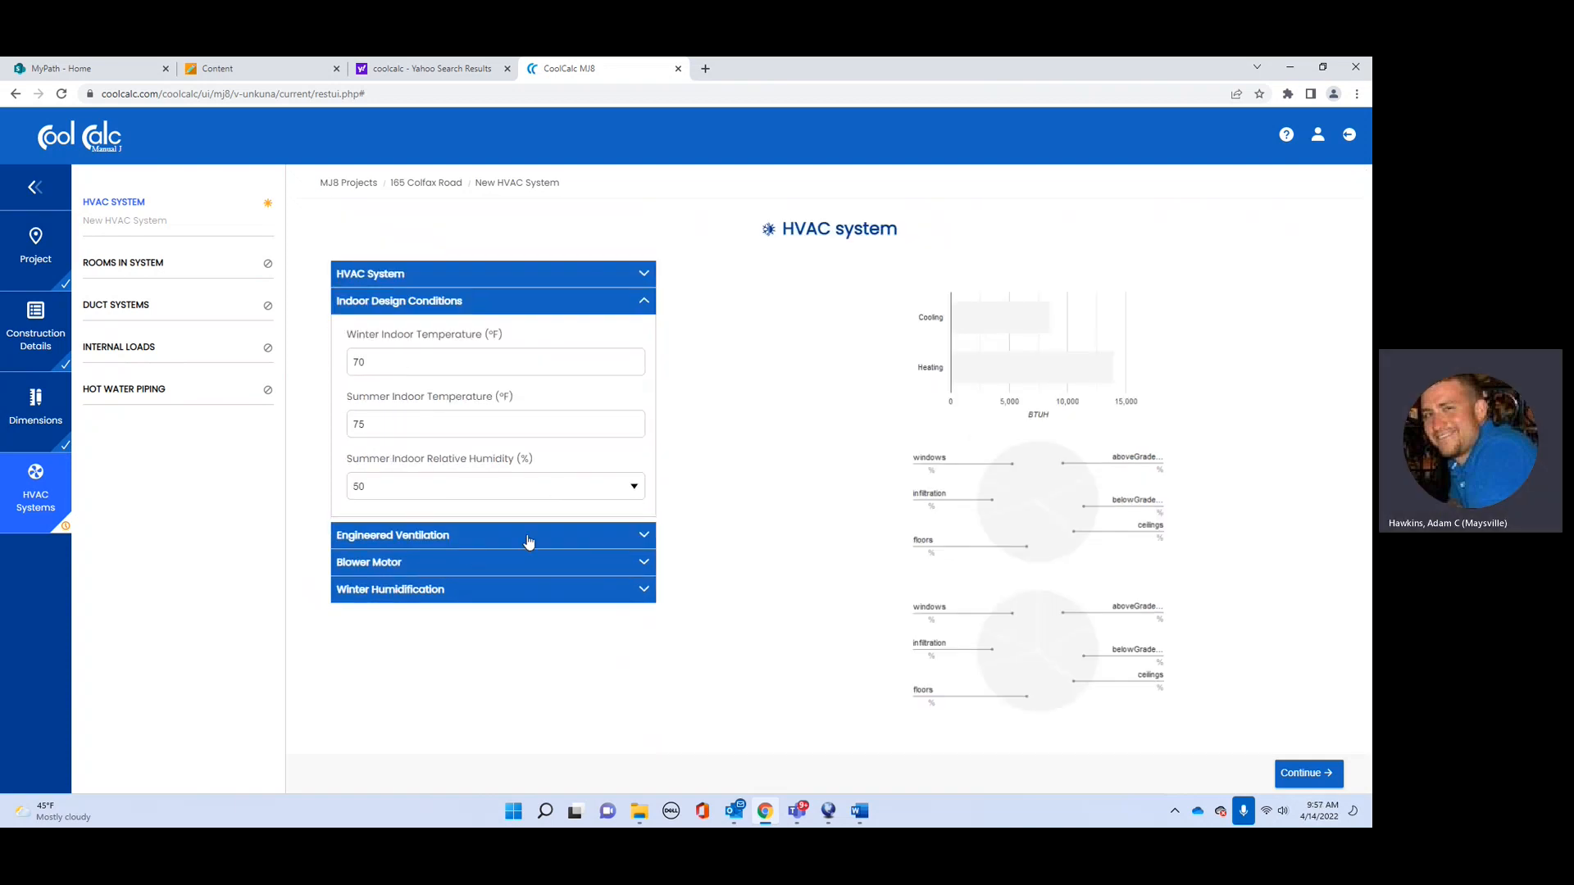
pyautogui.moveTo(386, 361); pyautogui.dragTo(328, 366)
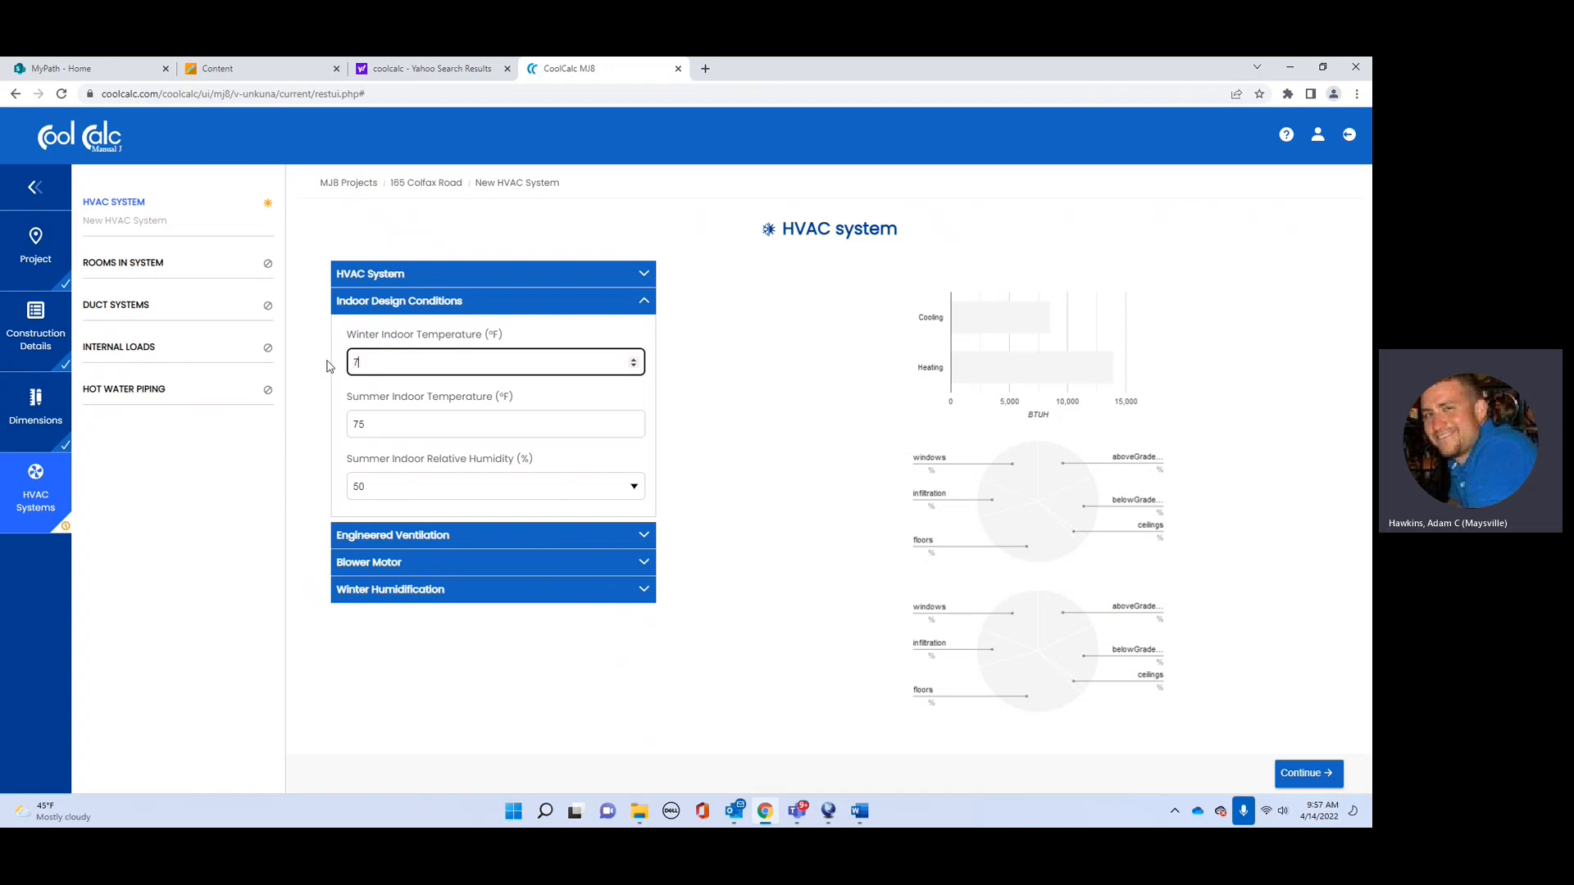
pyautogui.click(382, 424)
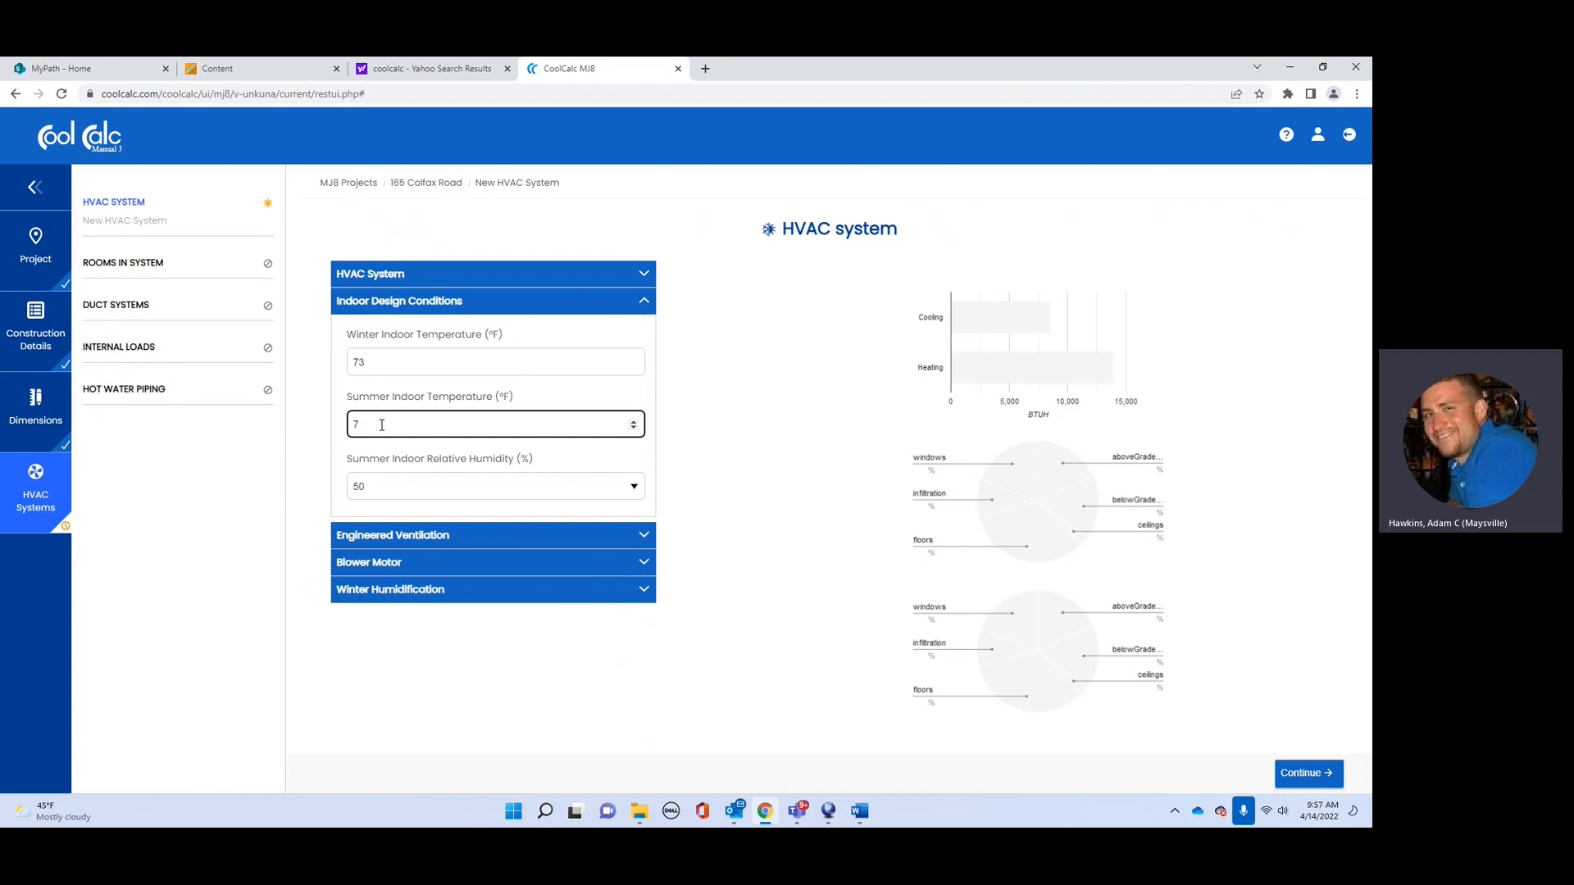
# Step: Review the engineered ventilation, blower motor and winter humidification settings, then save the HVAC system
pyautogui.click(589, 537)
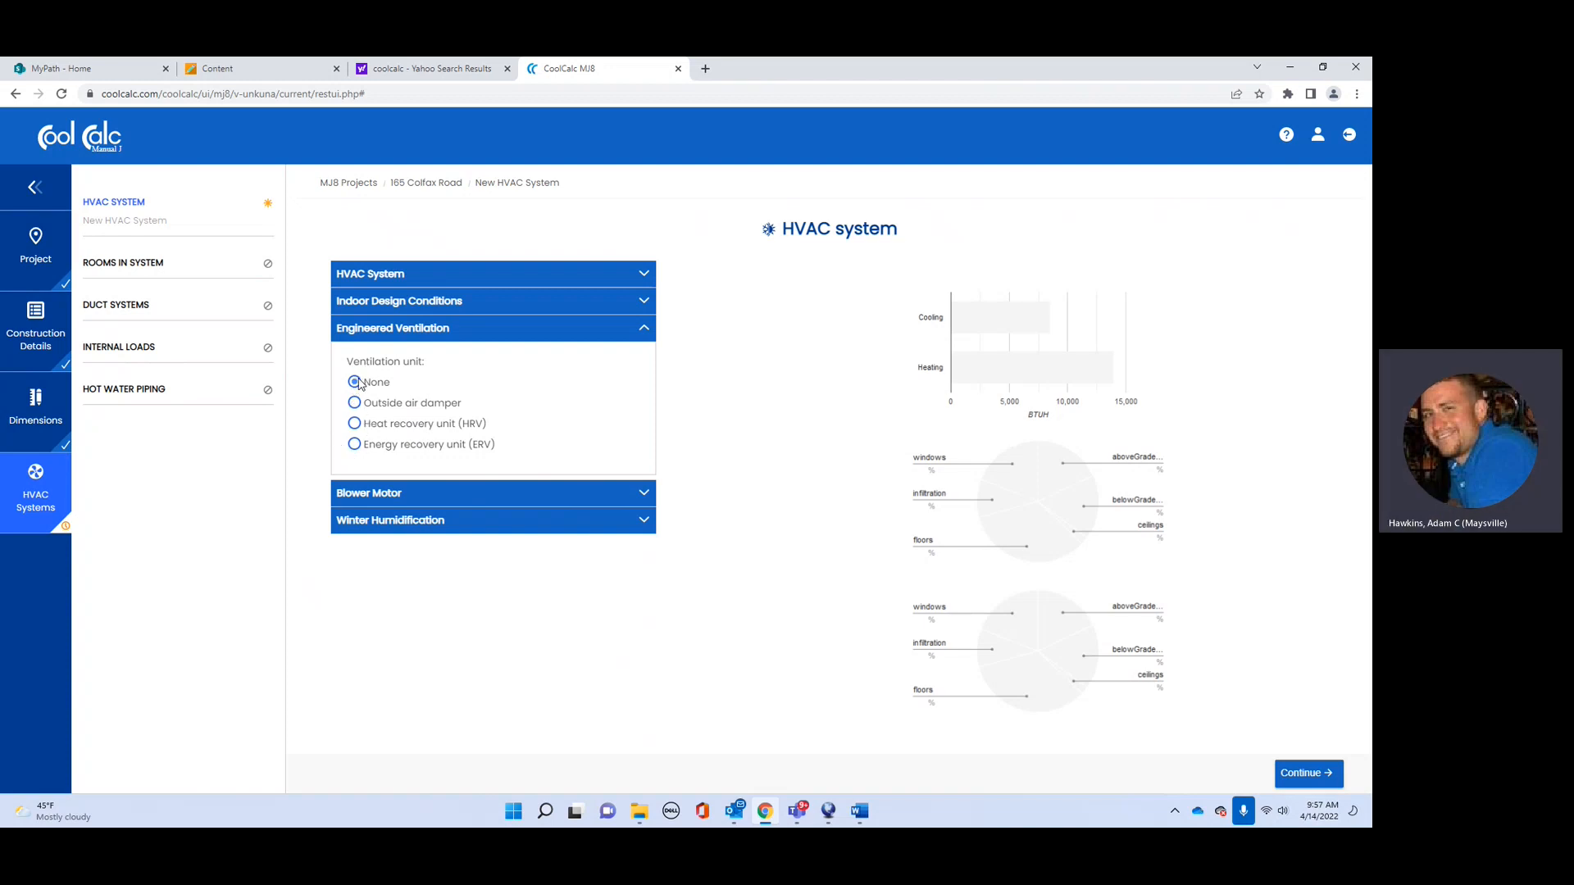
pyautogui.click(498, 494)
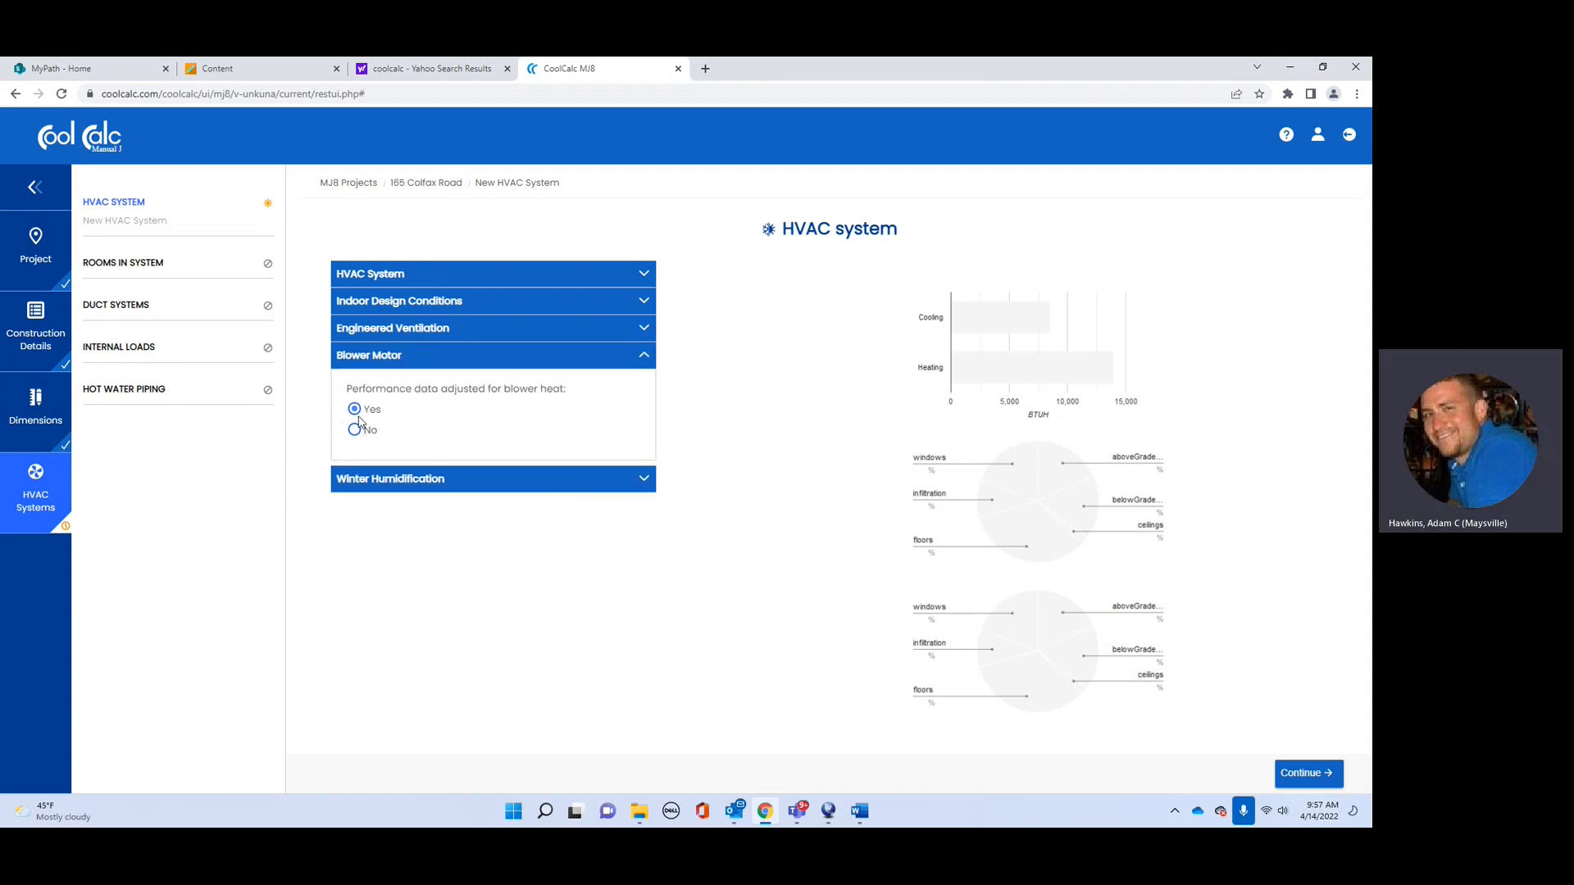
pyautogui.click(447, 481)
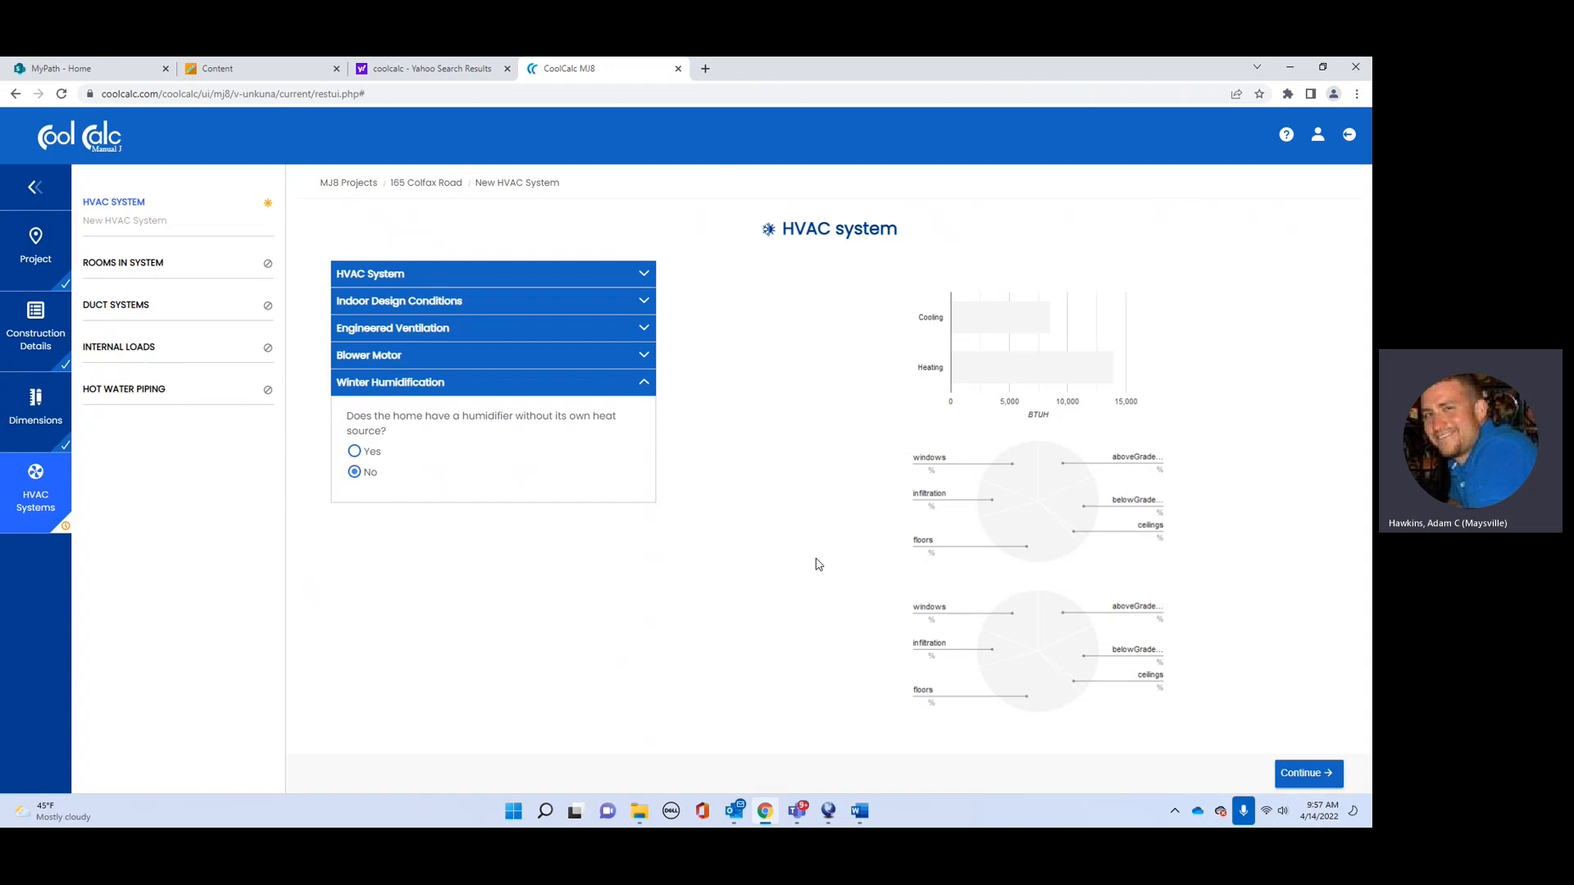
pyautogui.click(1307, 773)
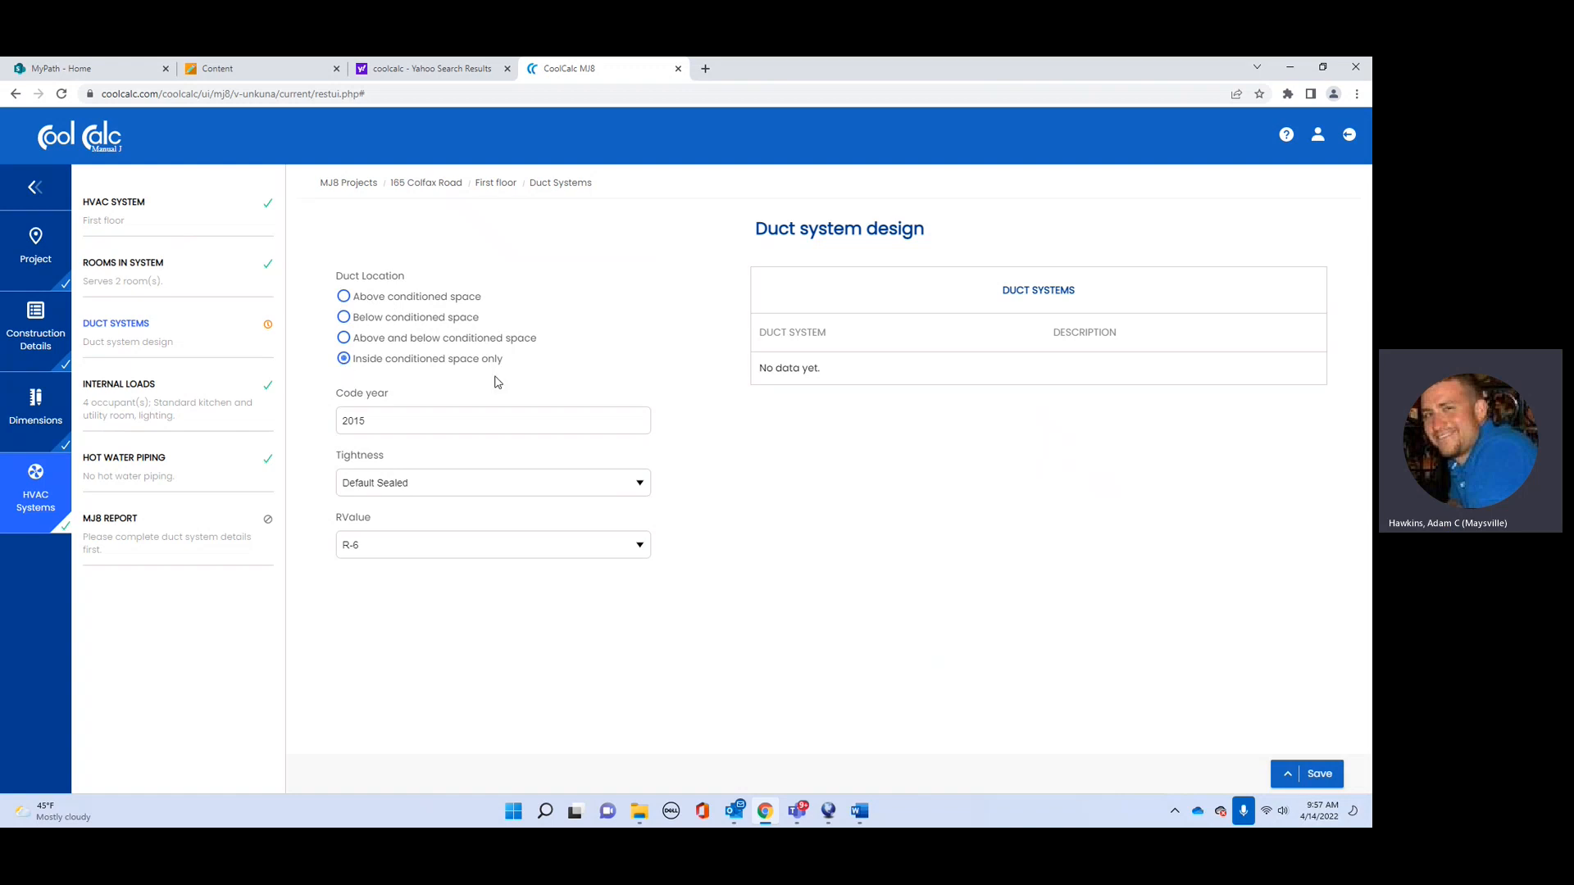
# Step: Save the duct system with Default Sealed tightness and R-6 insulation, reverting a trial Notably Sealed choice
pyautogui.click(552, 487)
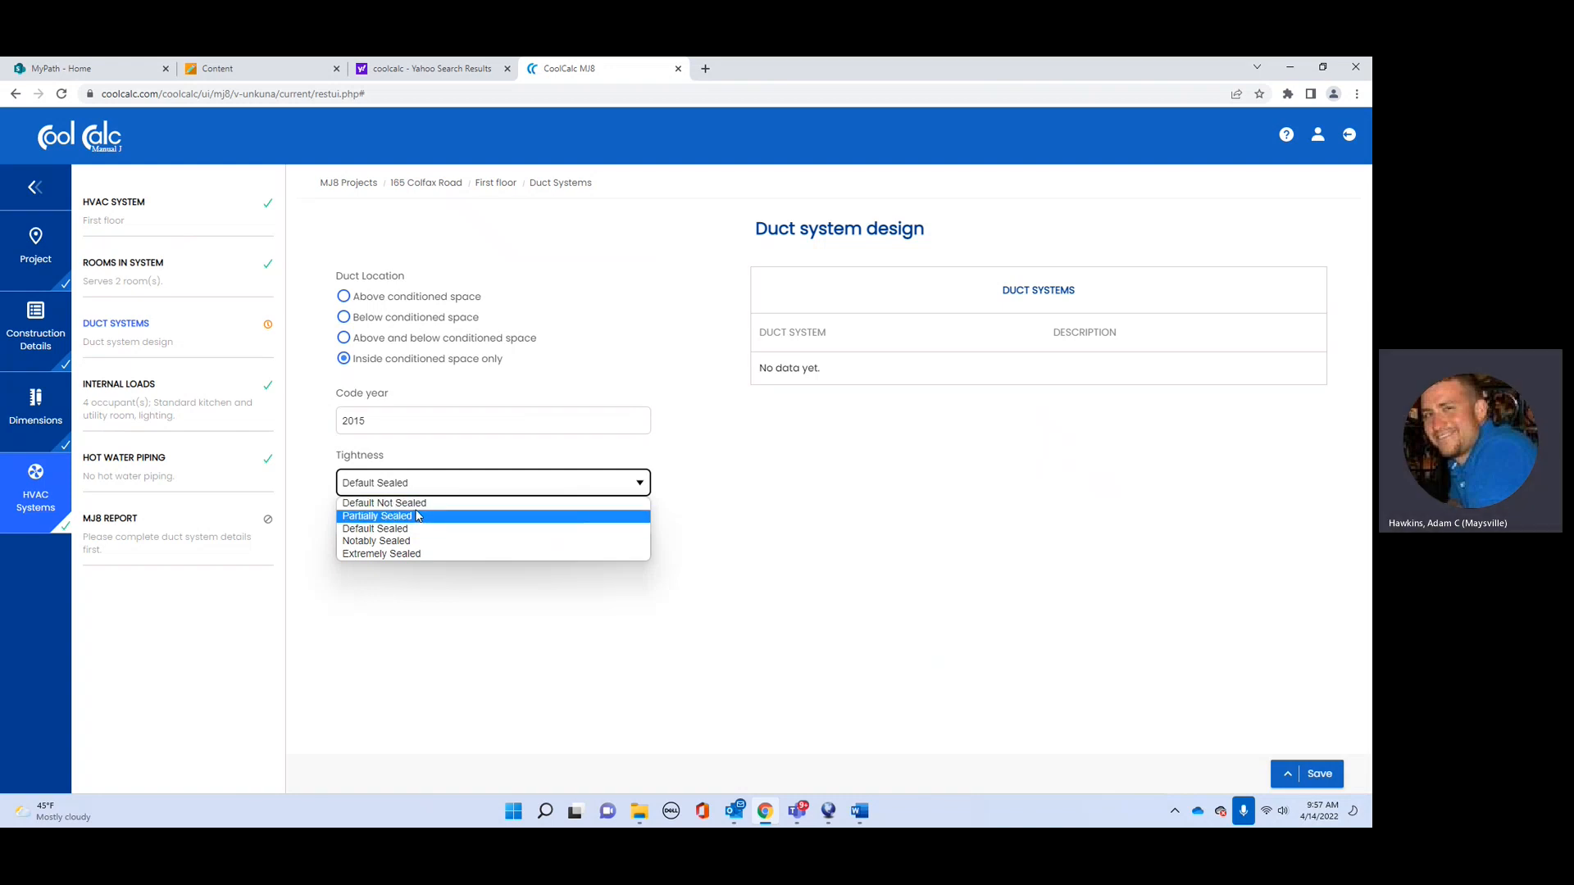
pyautogui.click(389, 544)
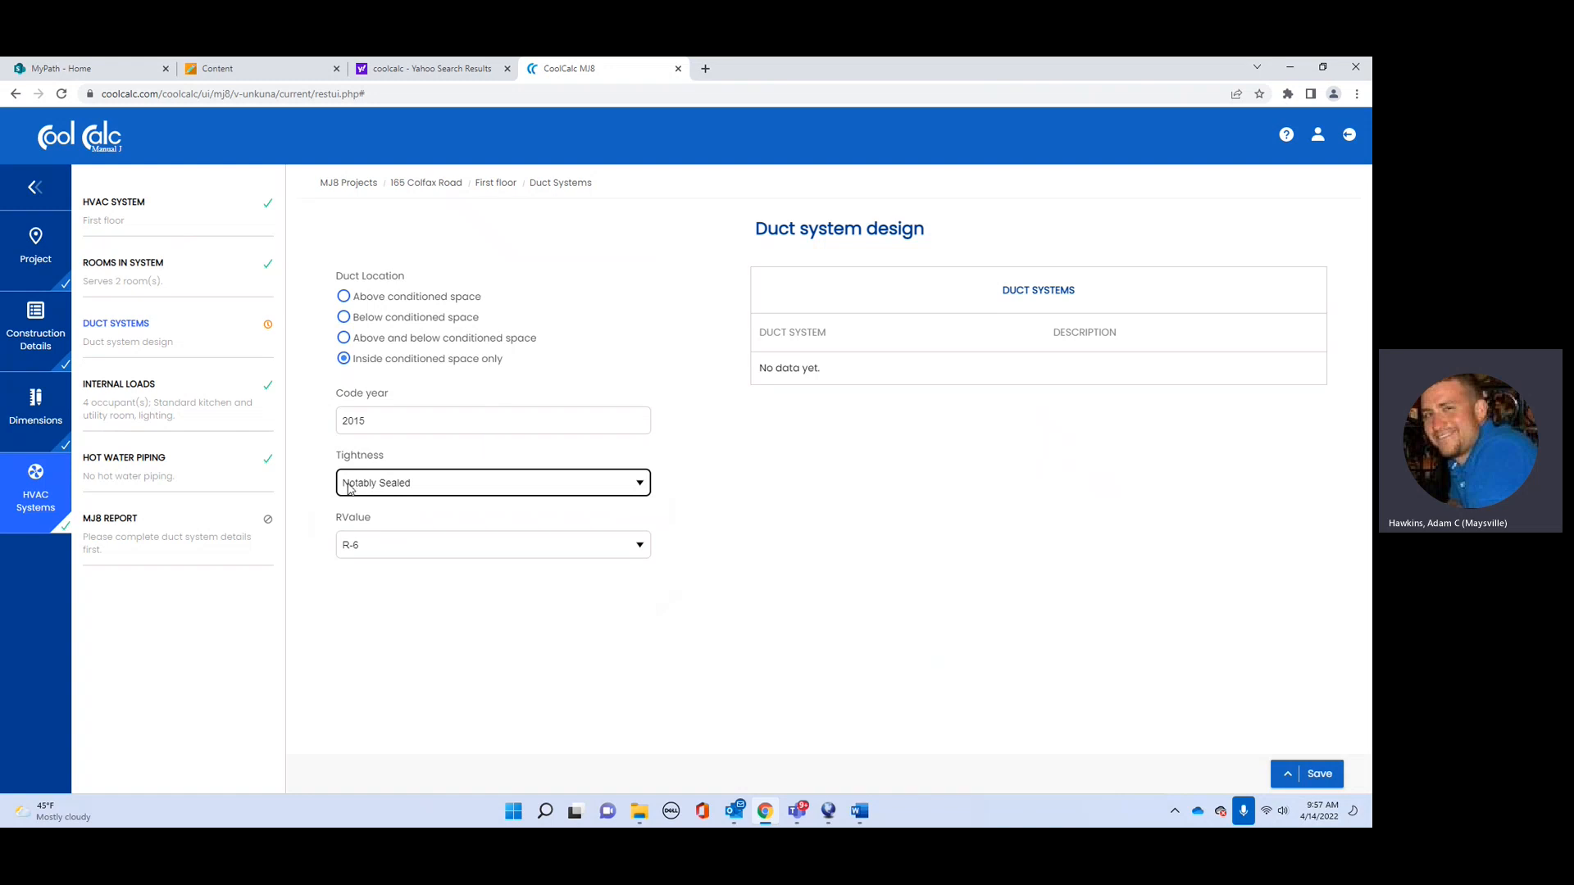
pyautogui.click(411, 490)
pyautogui.click(397, 532)
pyautogui.click(456, 557)
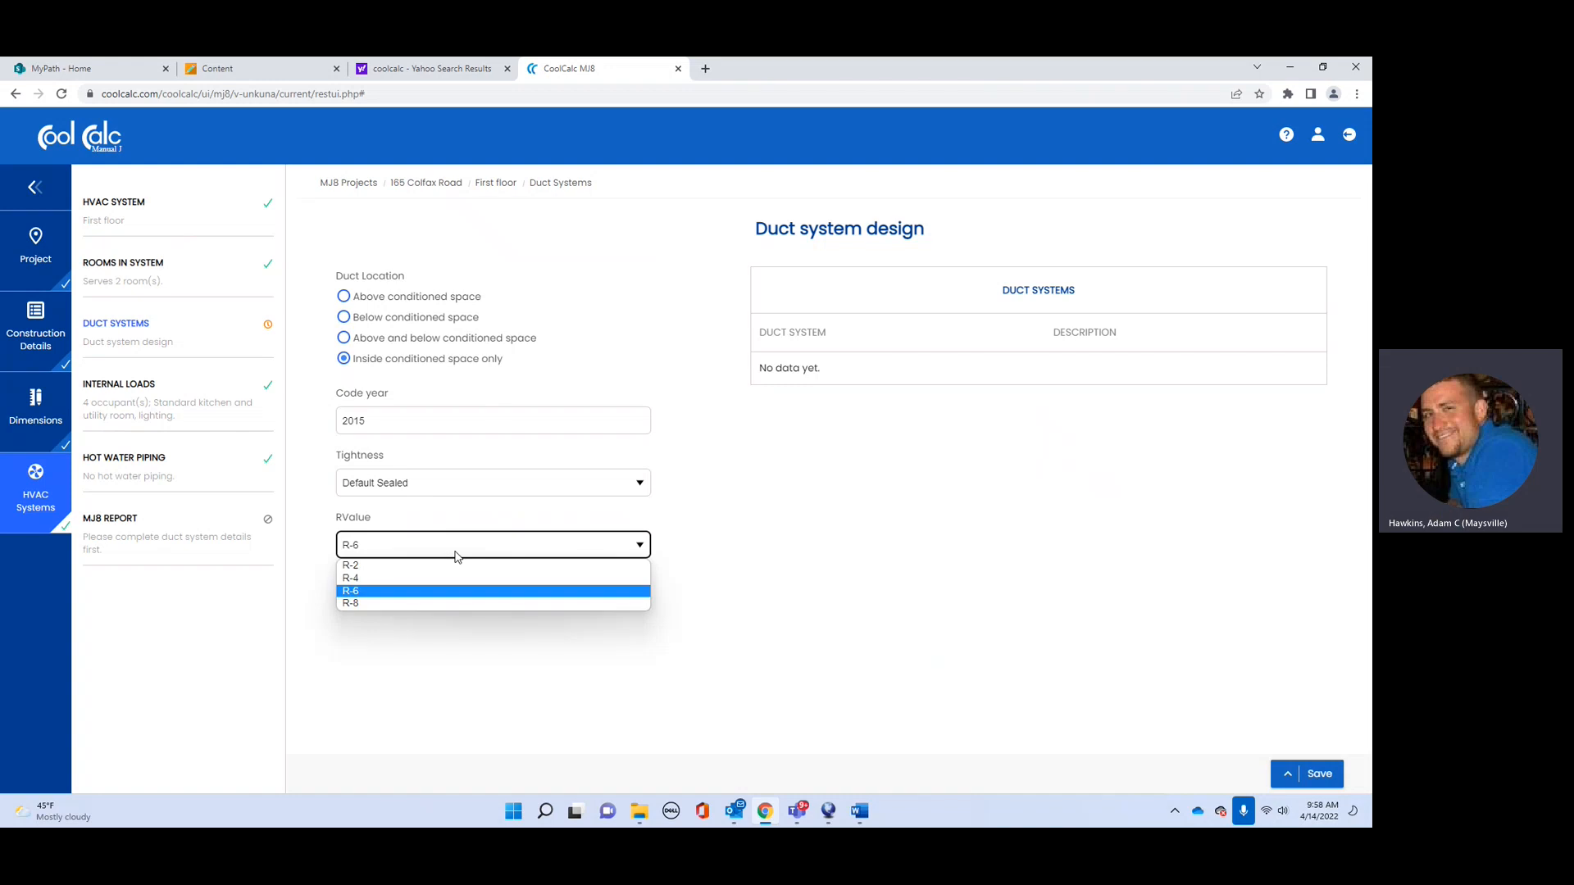
pyautogui.click(456, 556)
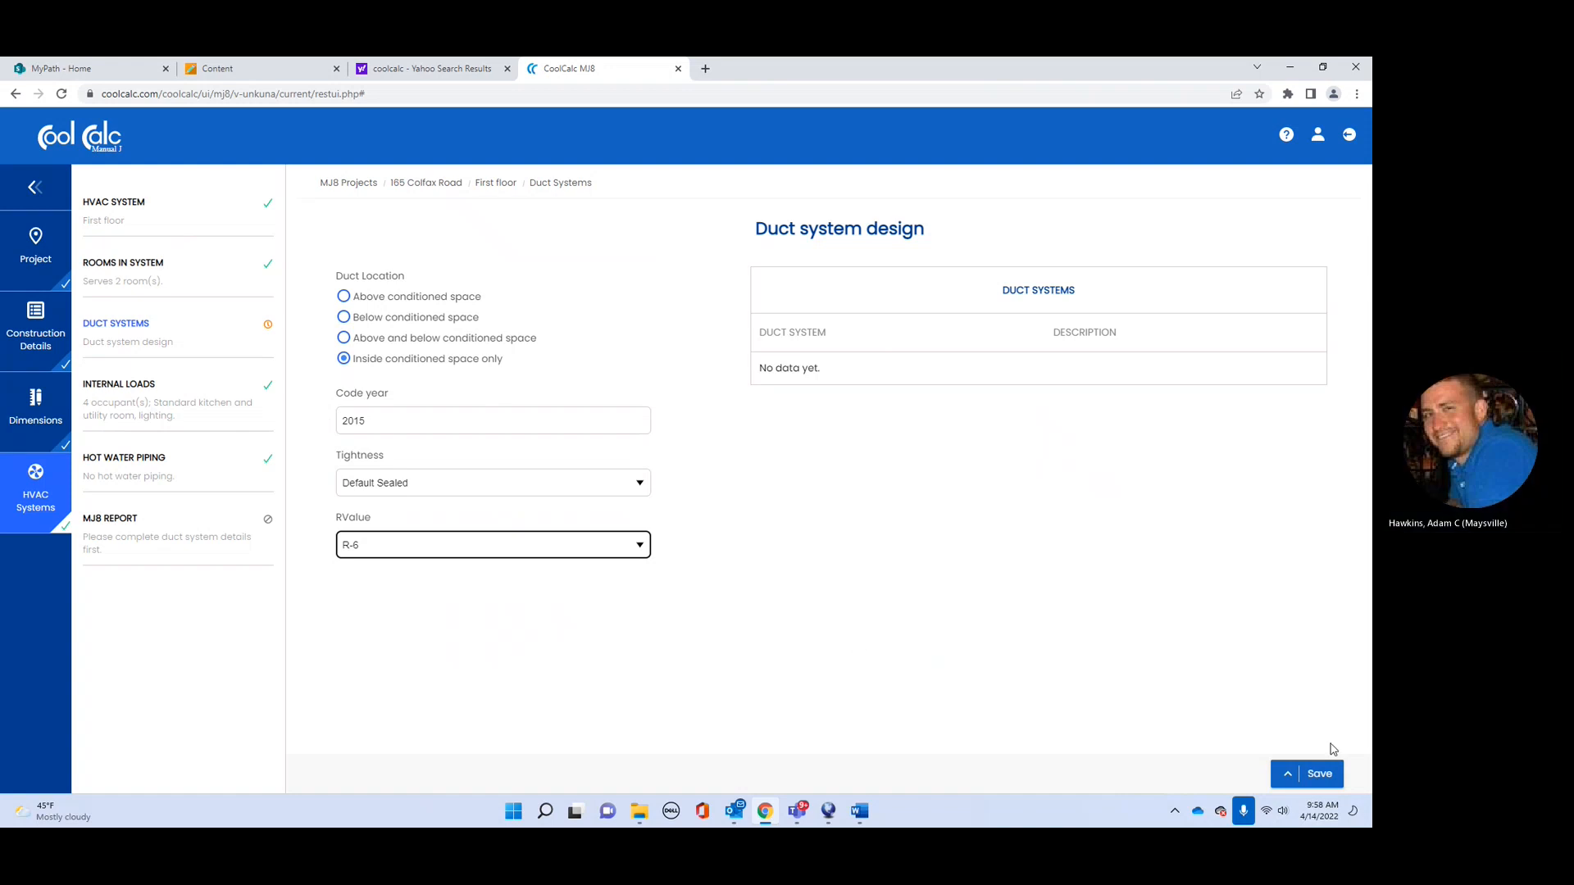
pyautogui.click(1320, 774)
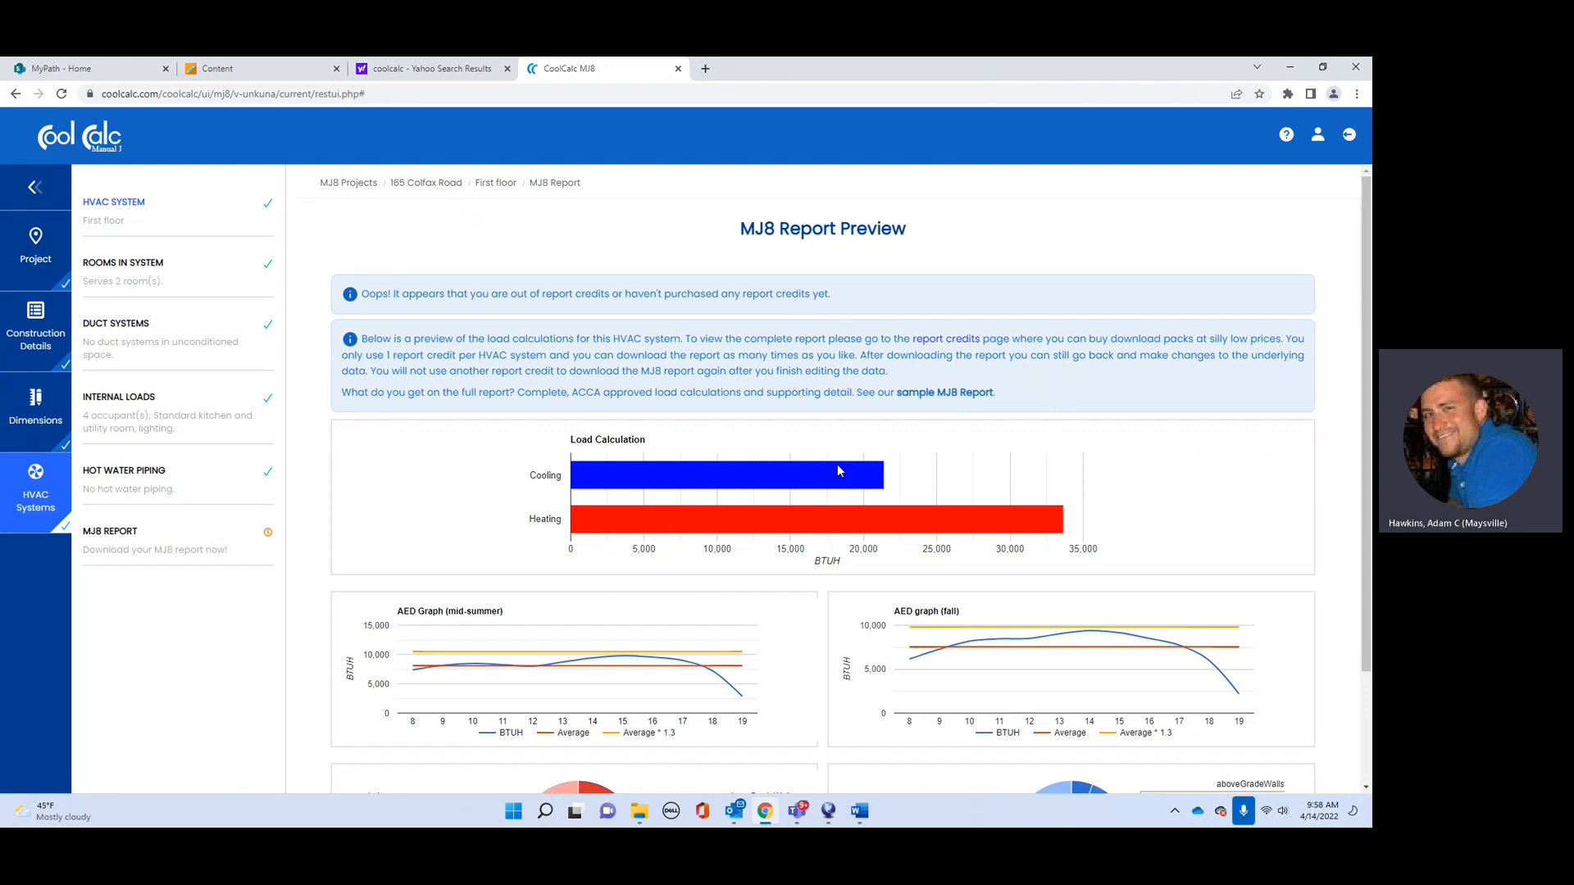
pyautogui.moveTo(844, 483)
pyautogui.scroll(-1, 470, 359)
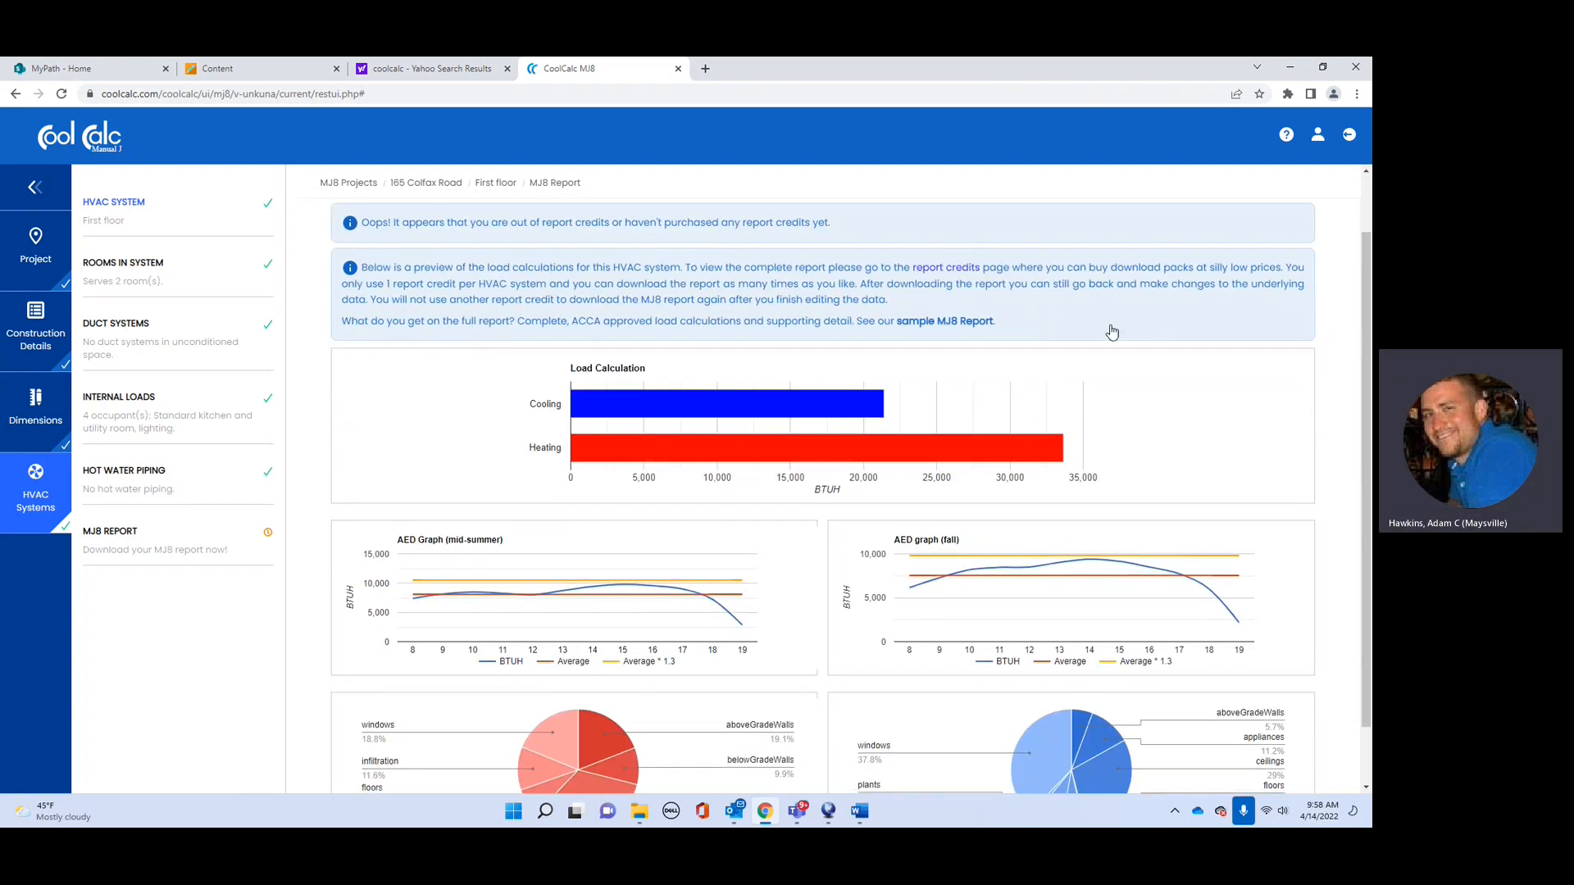
pyautogui.scroll(-1, 647, 564)
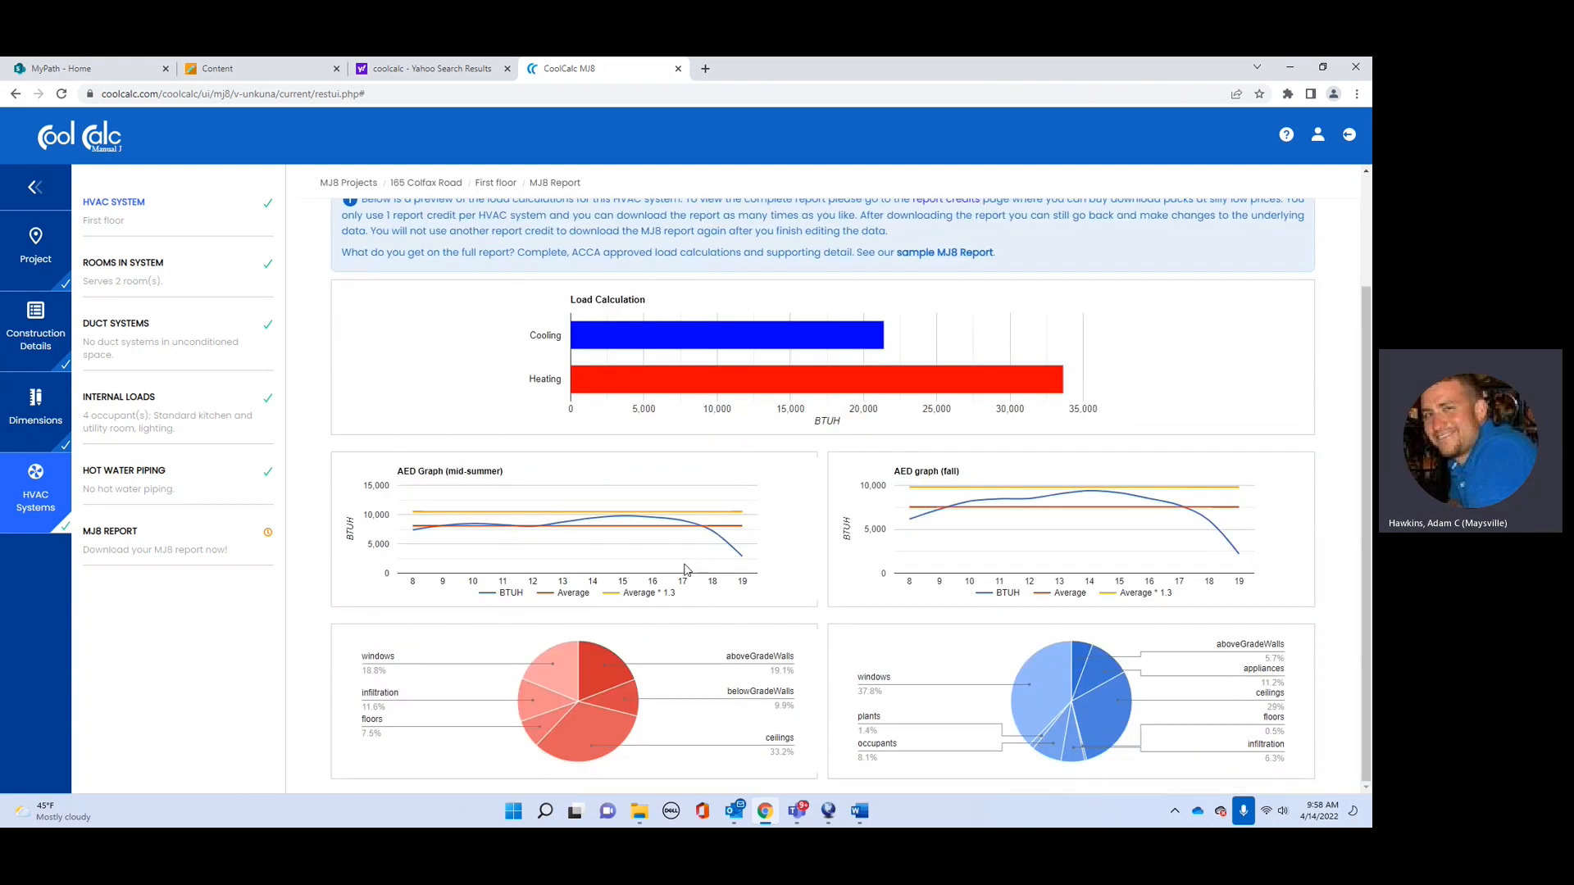
pyautogui.scroll(2, 700, 566)
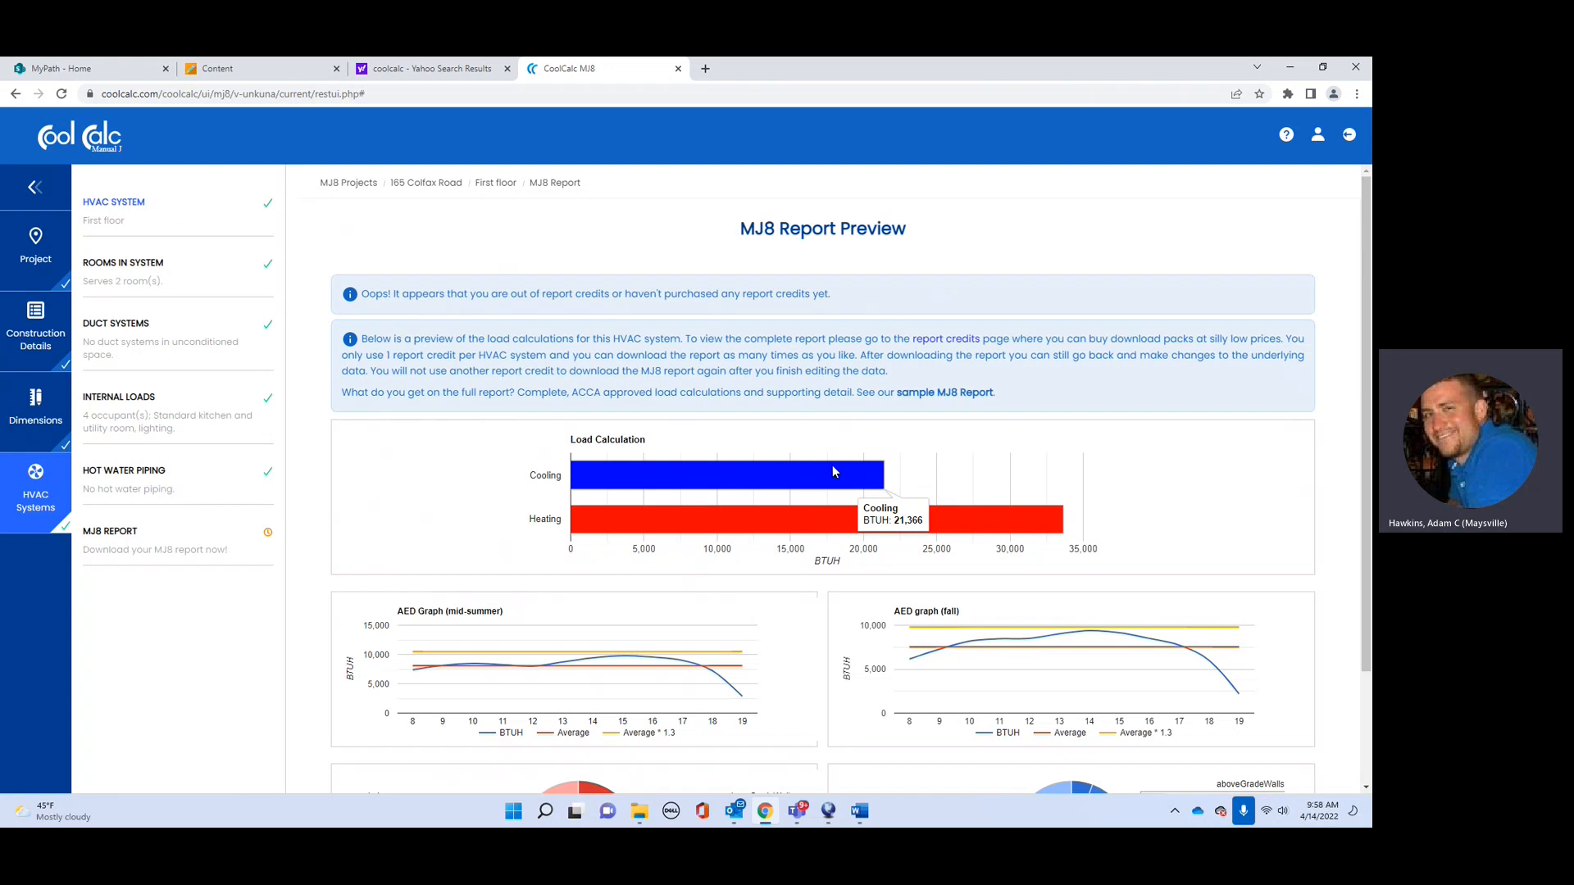
pyautogui.moveTo(835, 526)
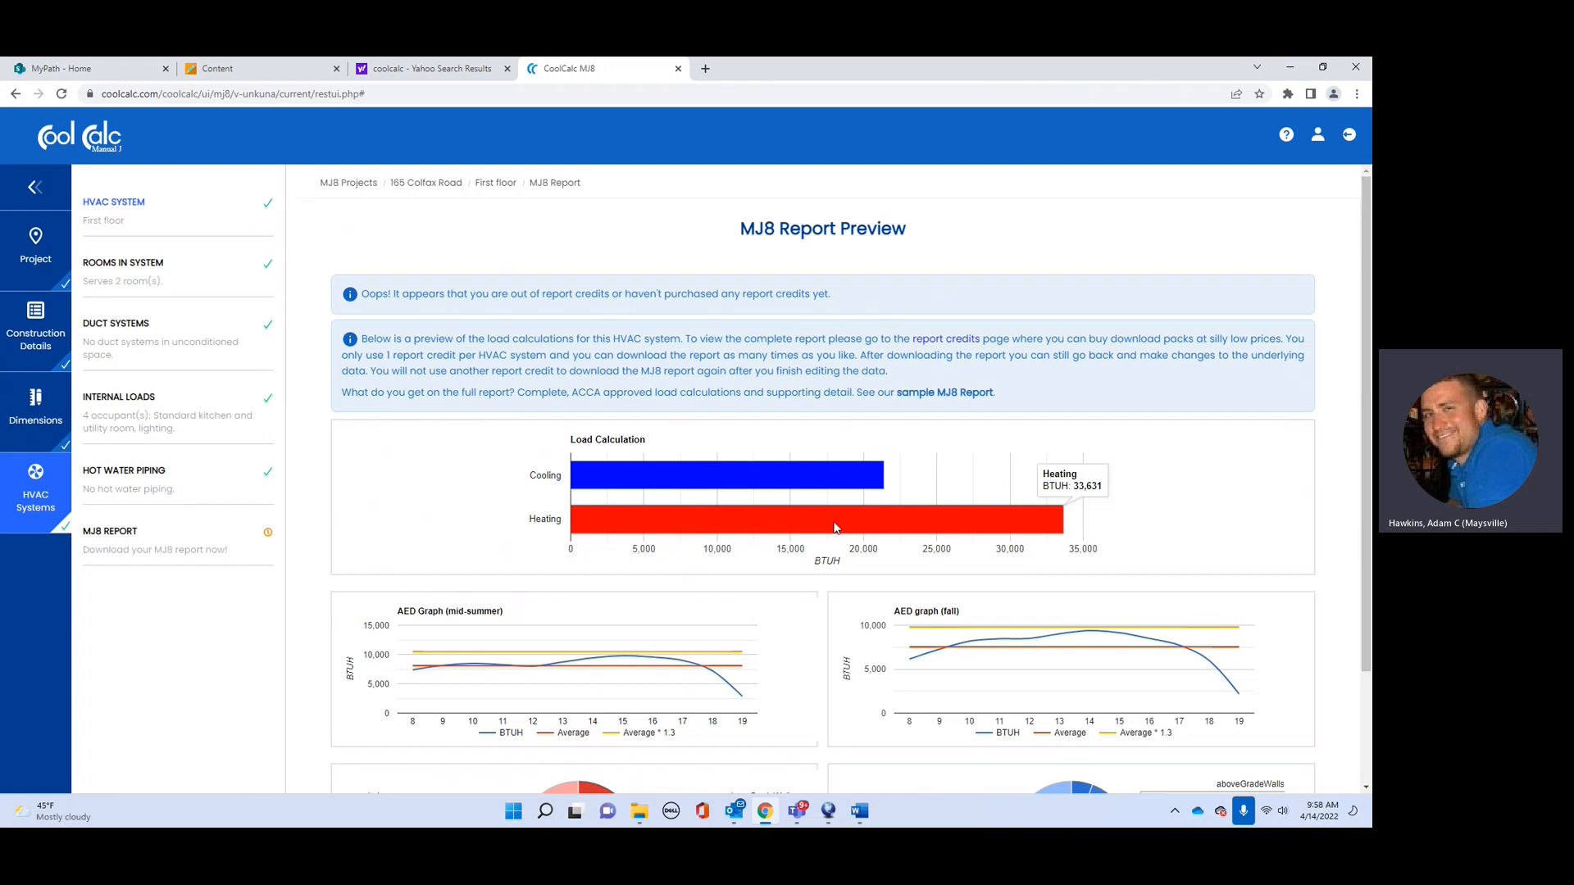
pyautogui.scroll(-2, 834, 527)
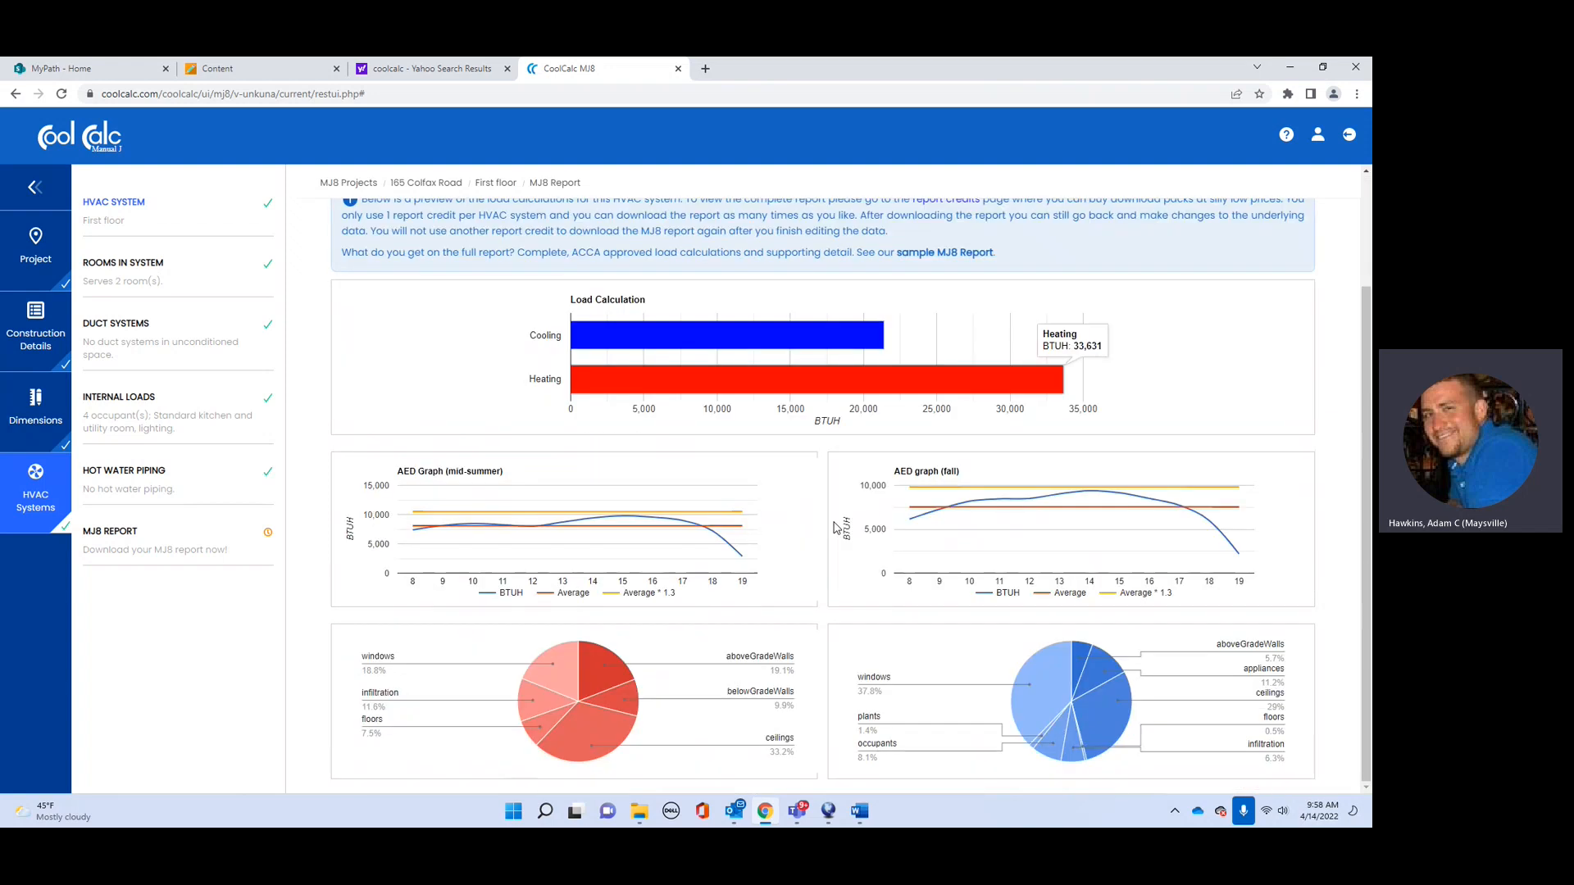
pyautogui.scroll(2, 758, 544)
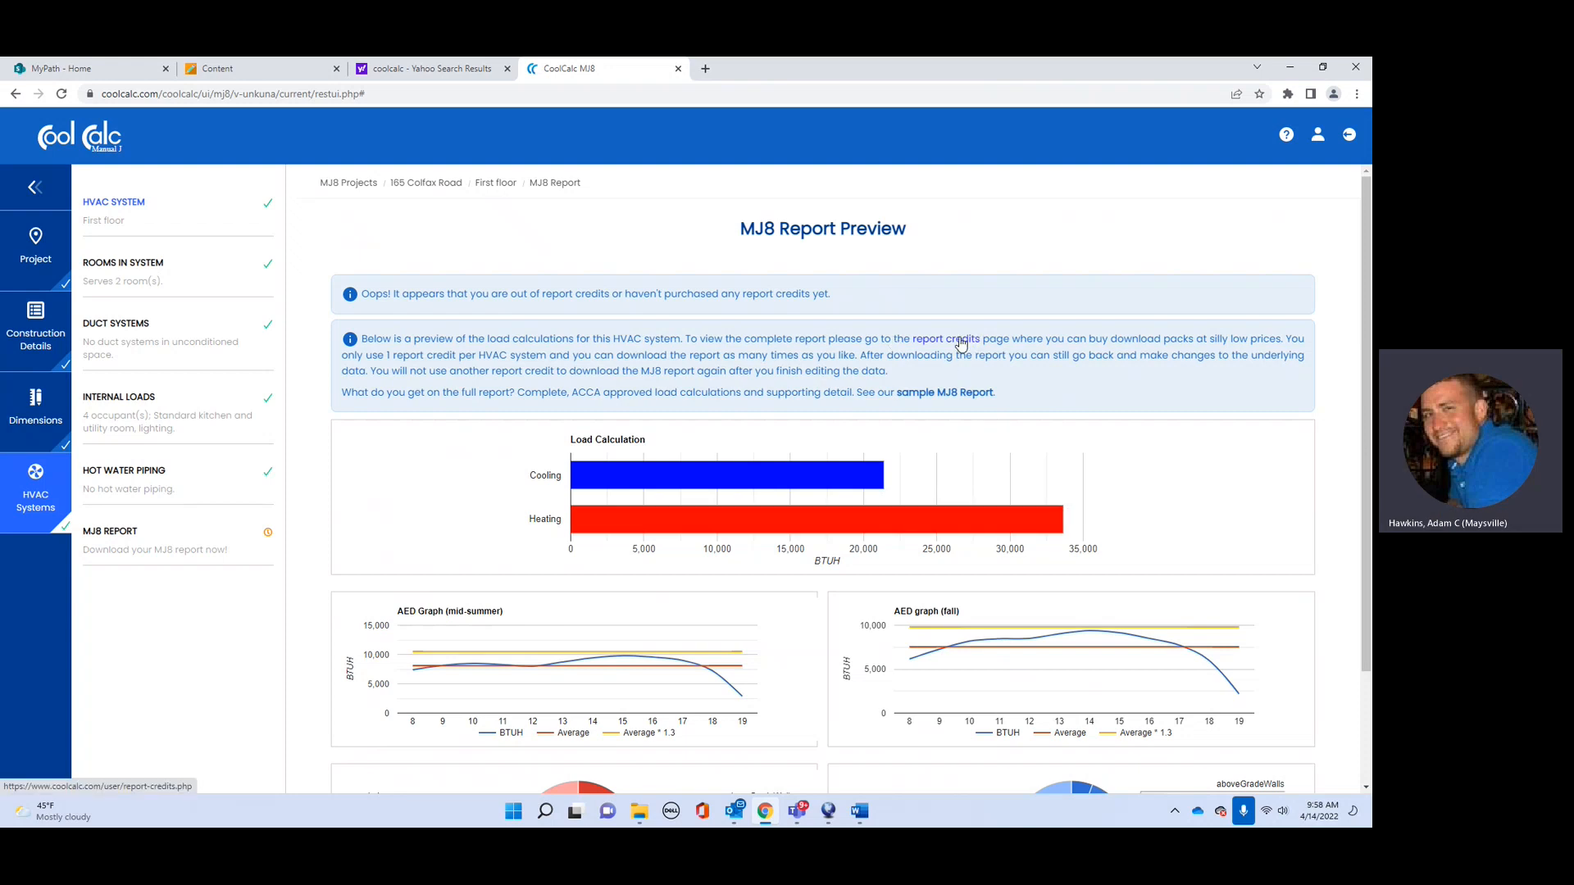
pyautogui.moveTo(744, 521)
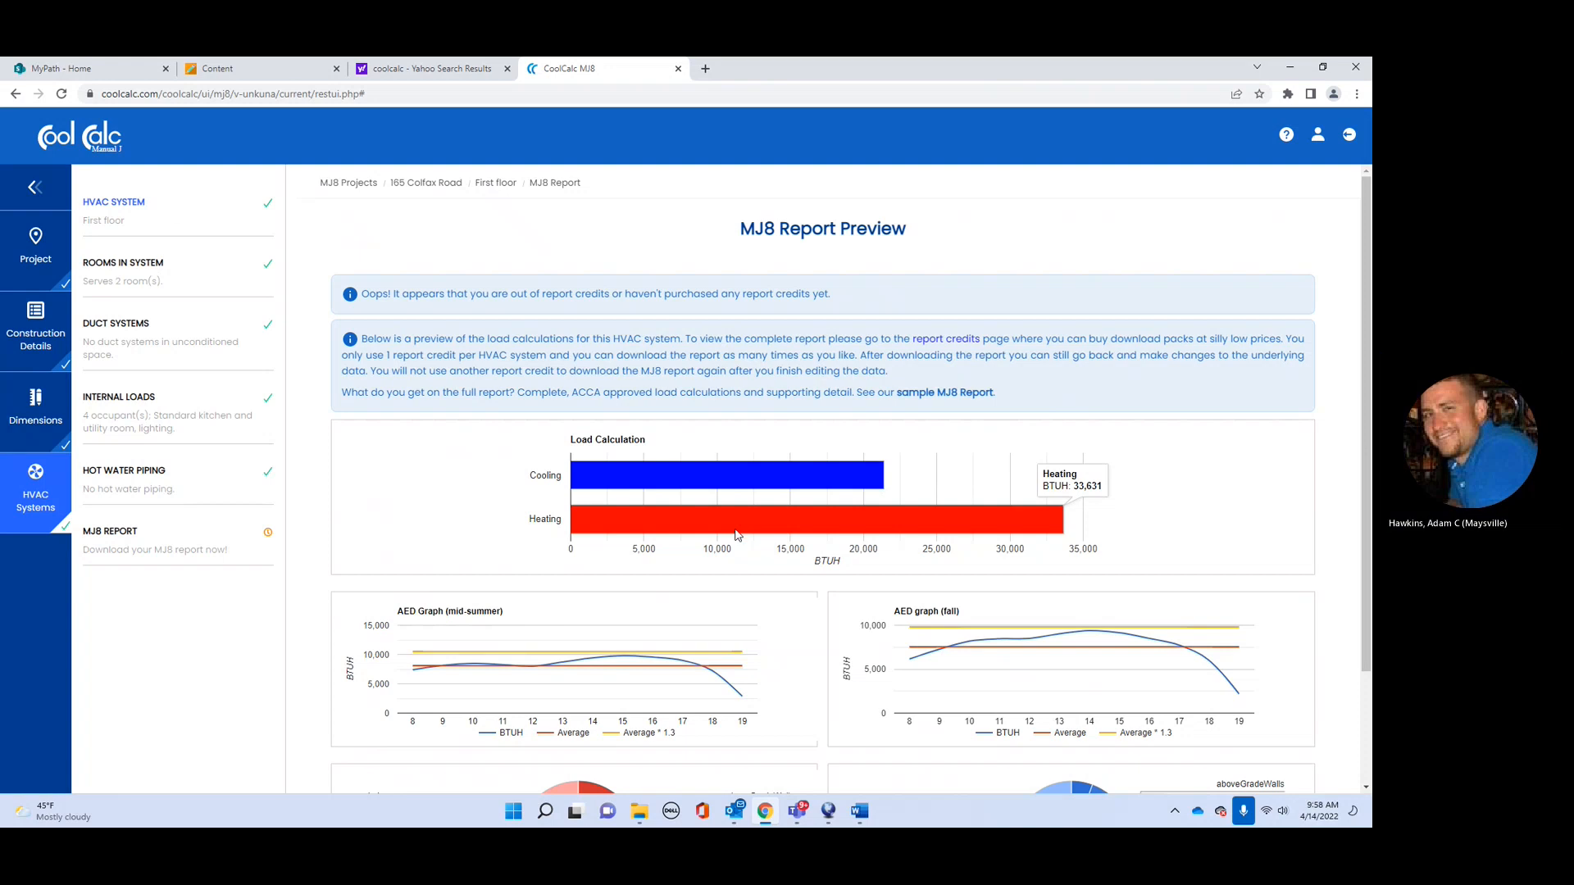
pyautogui.moveTo(748, 485)
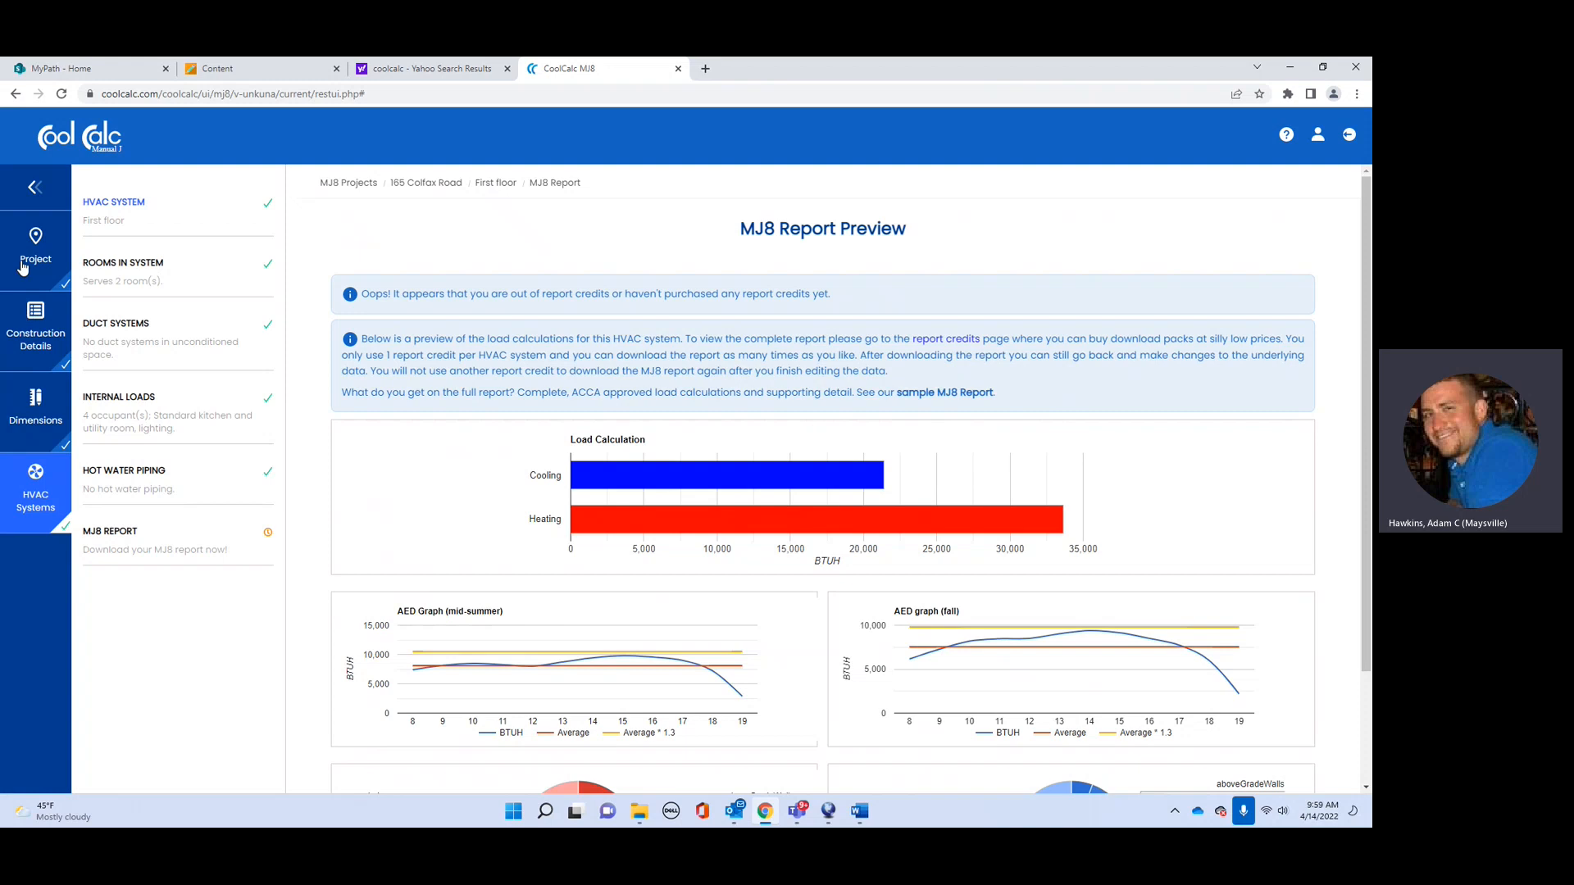
pyautogui.scroll(-2, 688, 328)
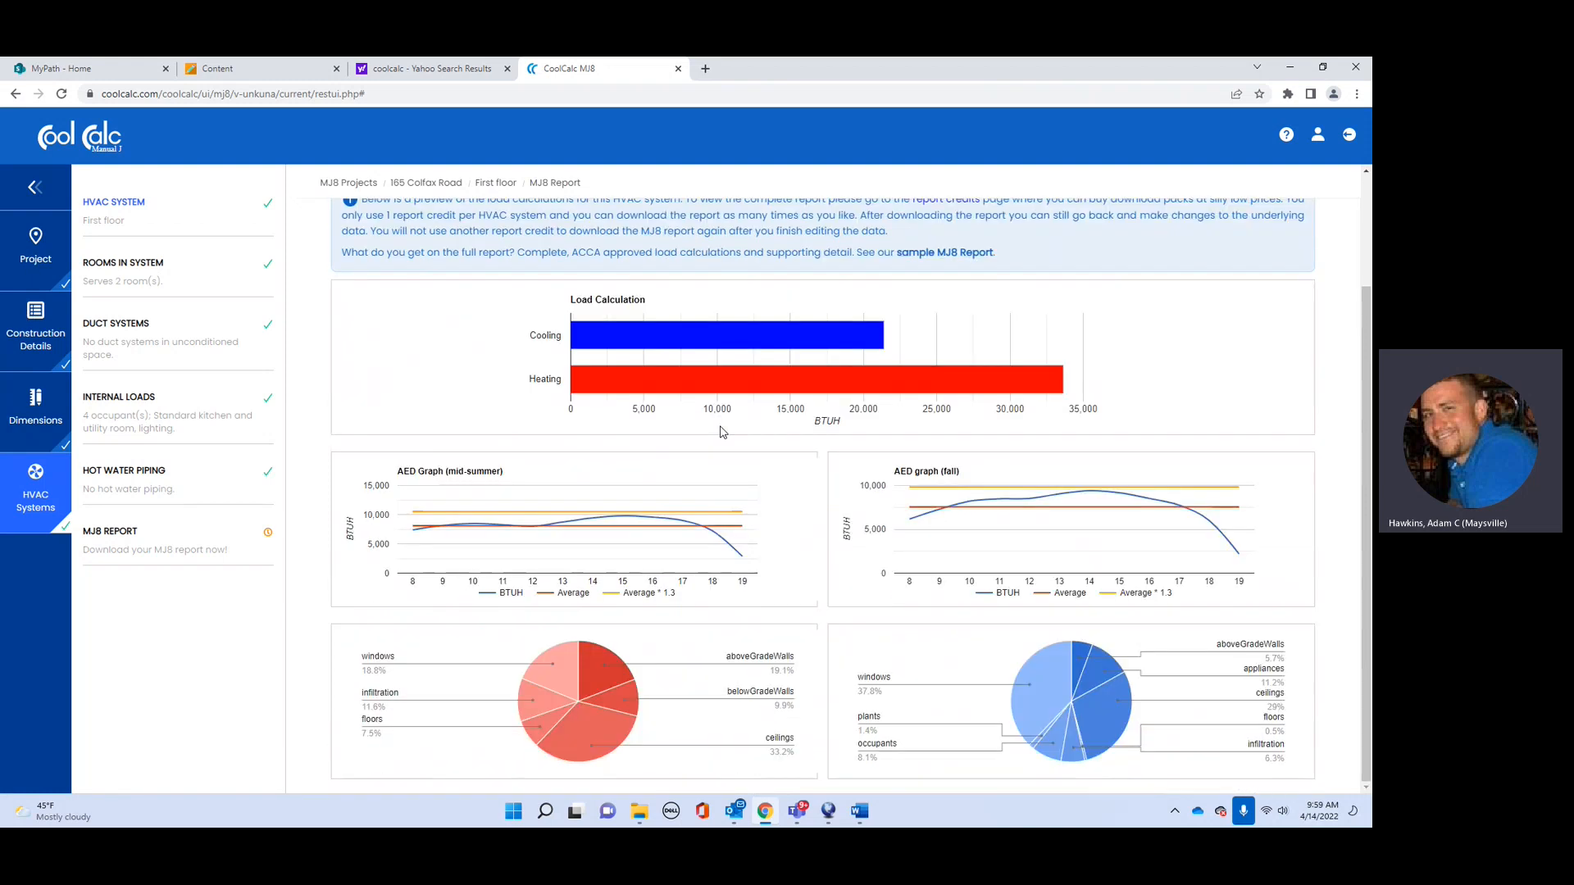
pyautogui.moveTo(747, 381)
pyautogui.scroll(2, 562, 352)
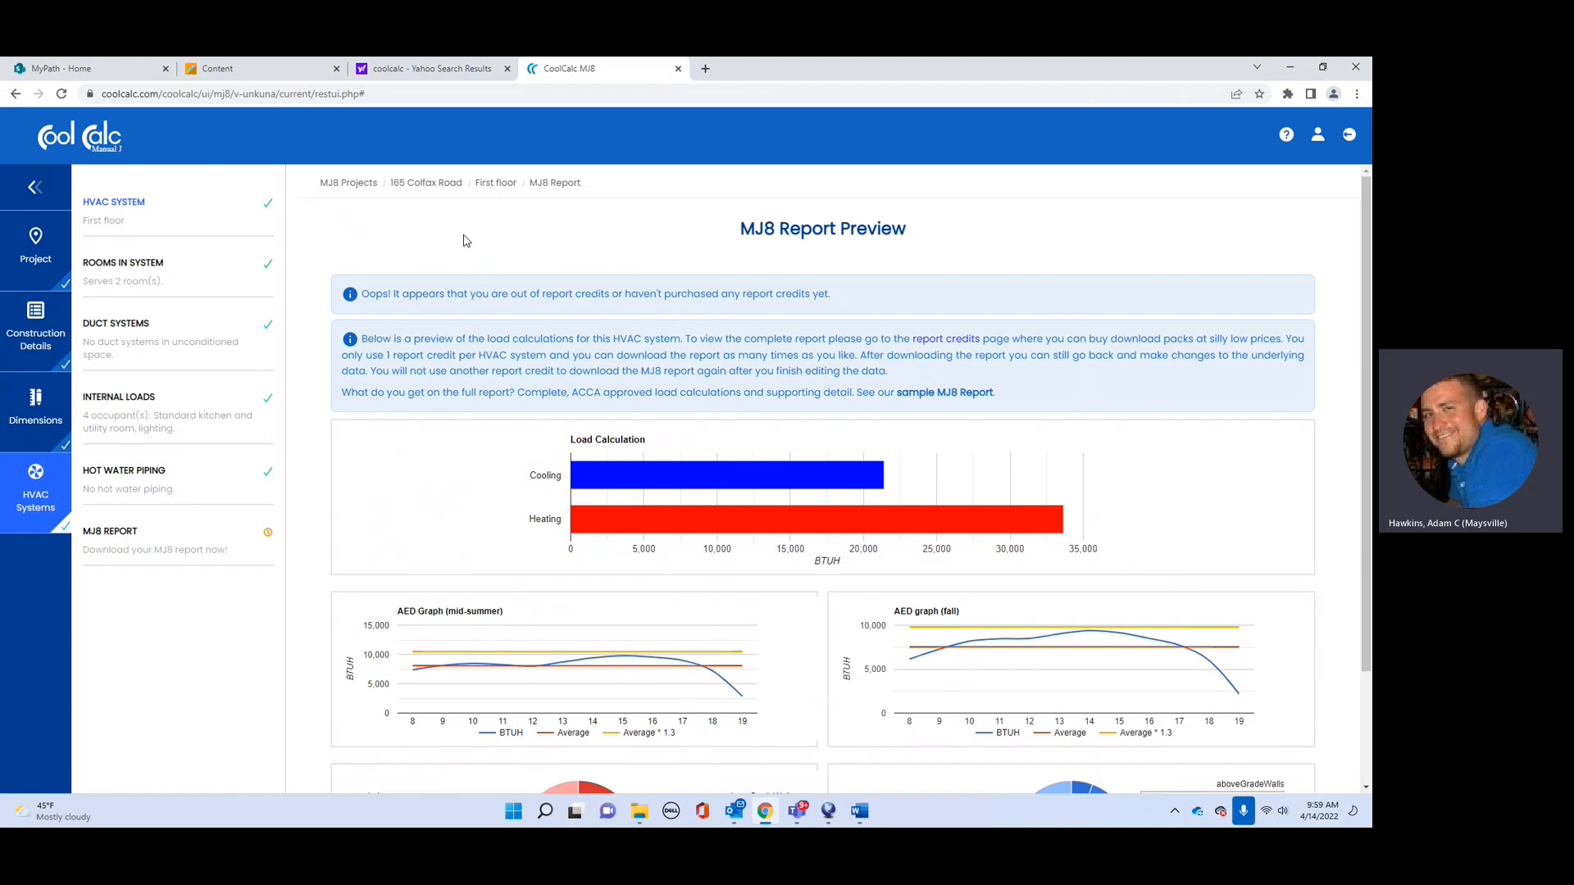
pyautogui.scroll(-2, 463, 448)
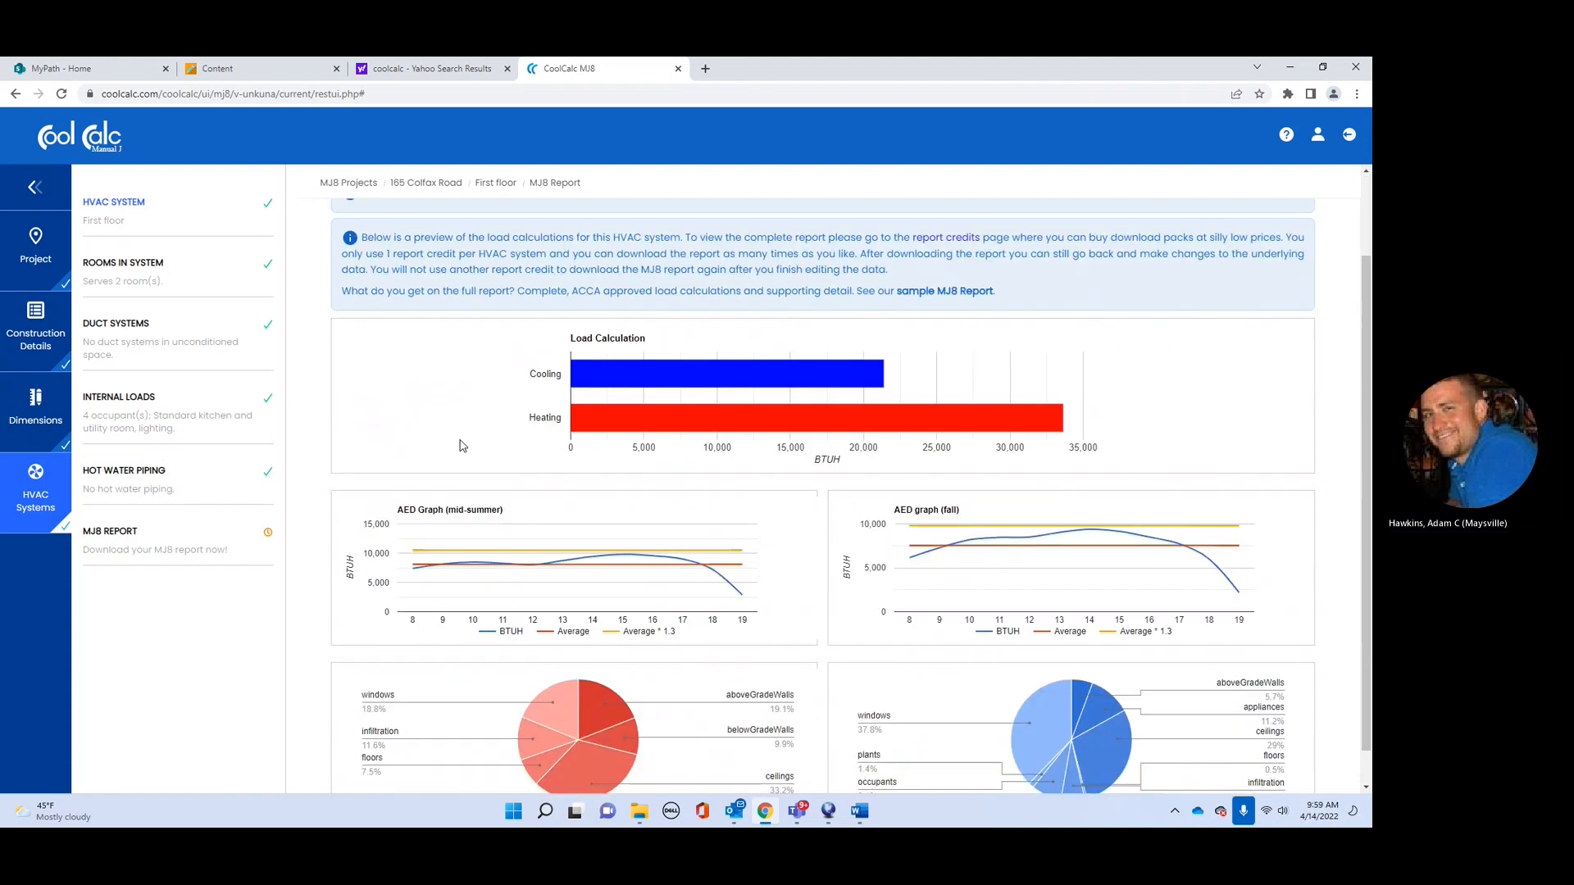
pyautogui.scroll(2, 520, 518)
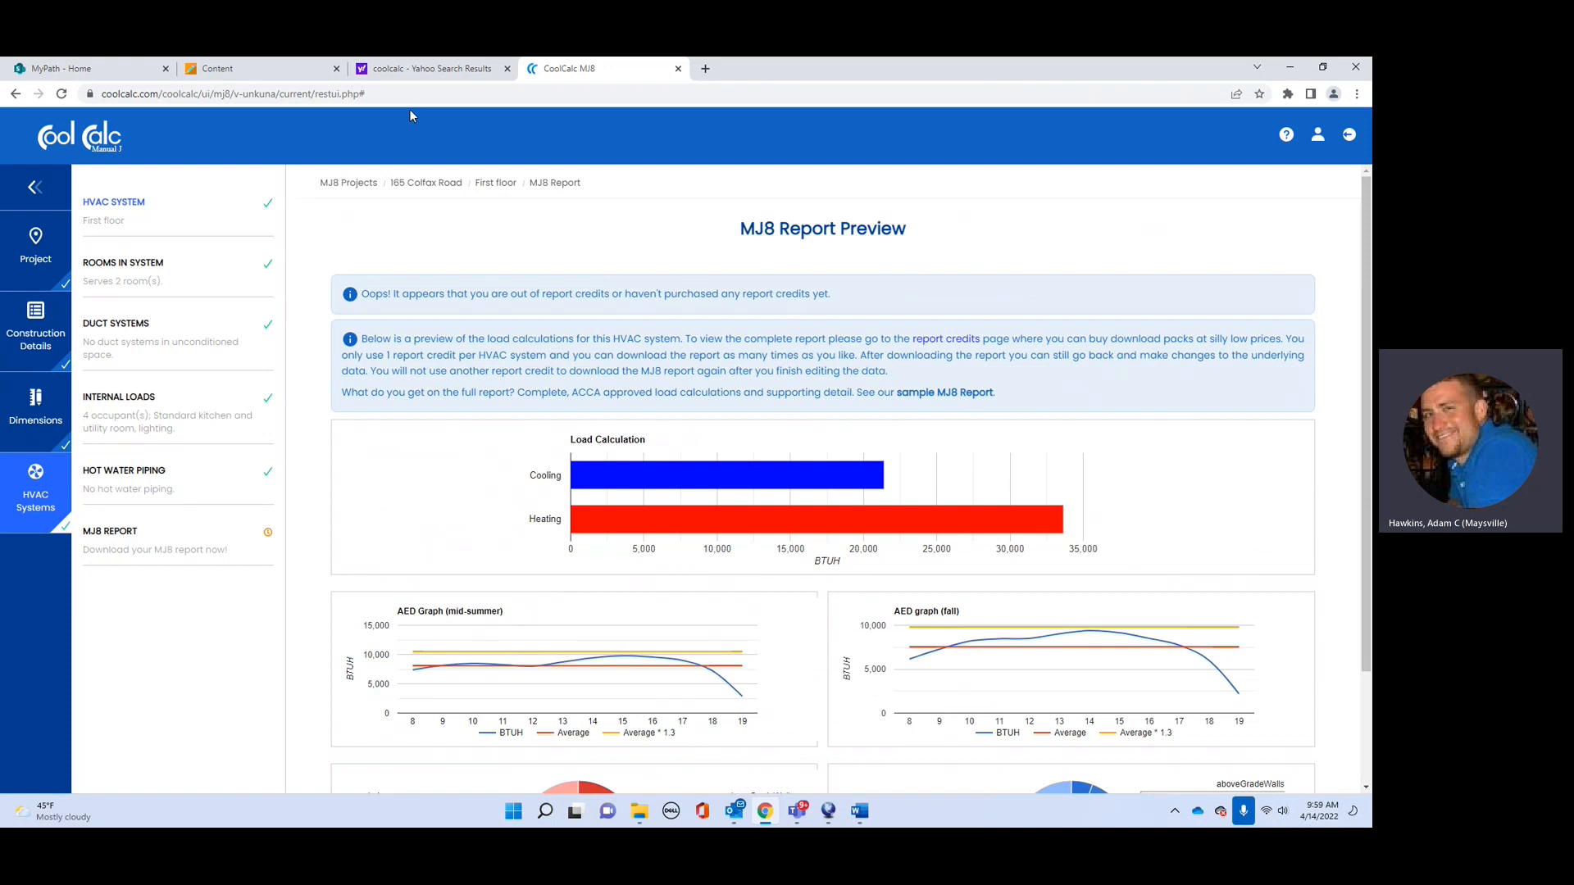